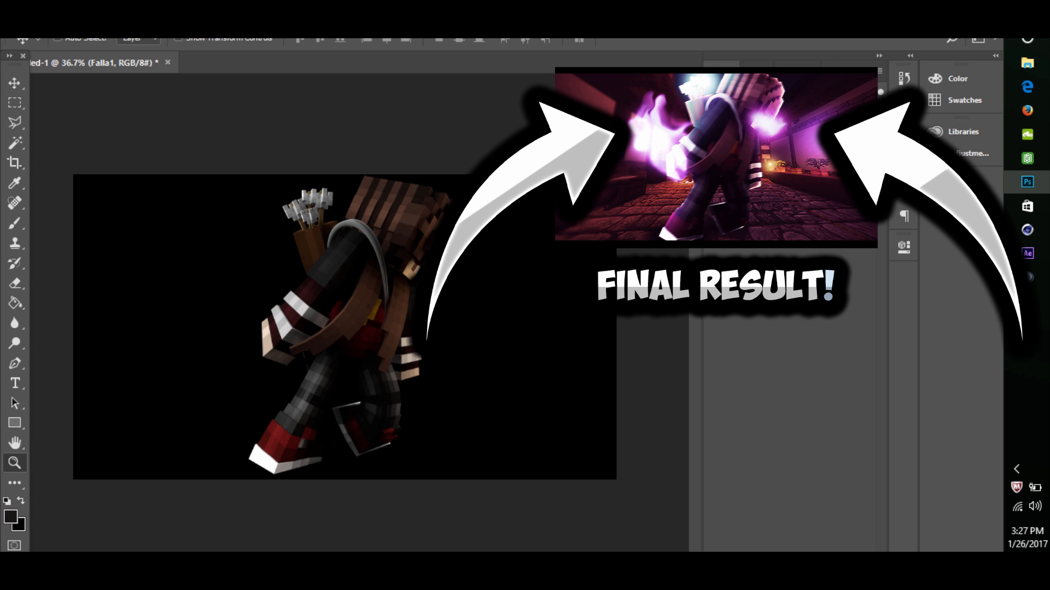
- Add an Inner Glow effect to the Falla1 layer with Color Dodge blending and 75% opacity
{"action": "mouse_move", "coordinate": [350, 328]}
{"action": "left_mouse_down"}
{"action": "mouse_move", "coordinate": [265, 328]}
{"action": "mouse_move", "coordinate": [367, 328]}
{"action": "mouse_move", "coordinate": [339, 336]}
{"action": "left_mouse_up"}
{"action": "mouse_move", "coordinate": [413, 300]}
{"action": "left_mouse_down"}
{"action": "mouse_move", "coordinate": [399, 300]}
{"action": "mouse_move", "coordinate": [430, 295]}
{"action": "left_mouse_up"}
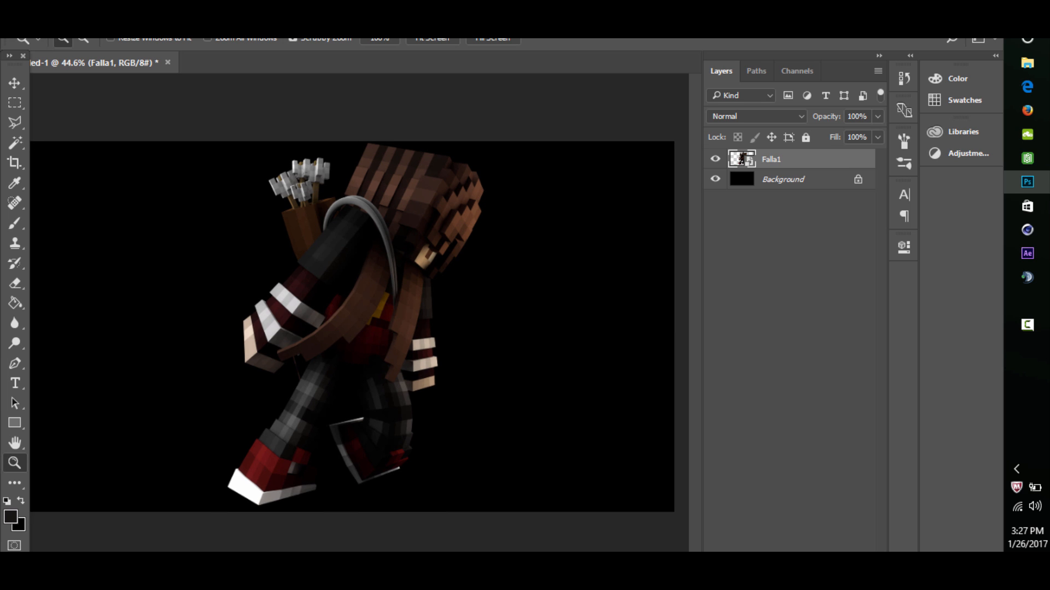
{"action": "double_click", "coordinate": [819, 160]}
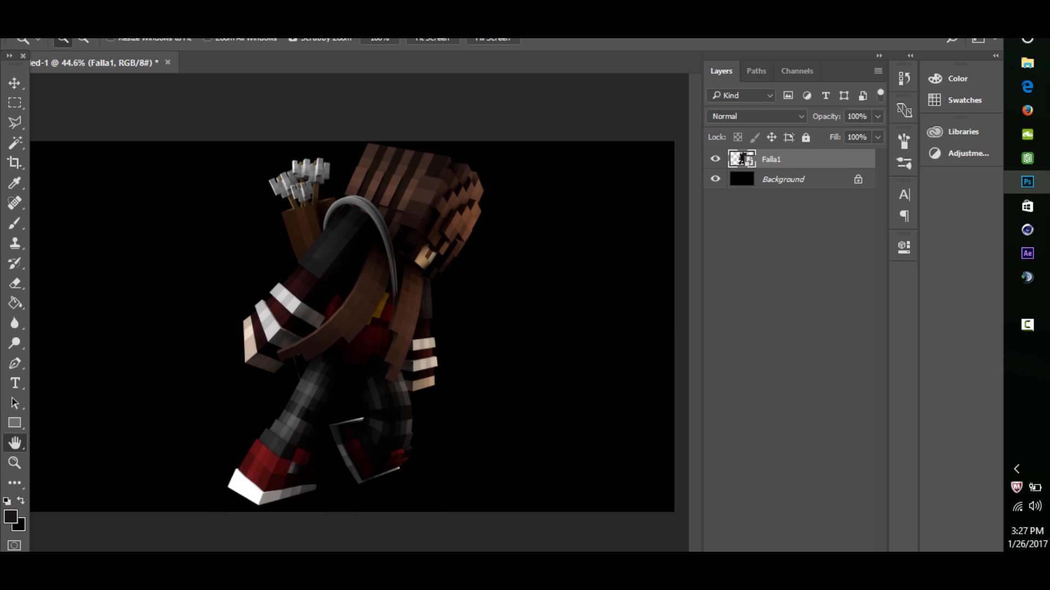
{"action": "left_click_drag", "start_coordinate": [237, 163], "coordinate": [650, 140]}
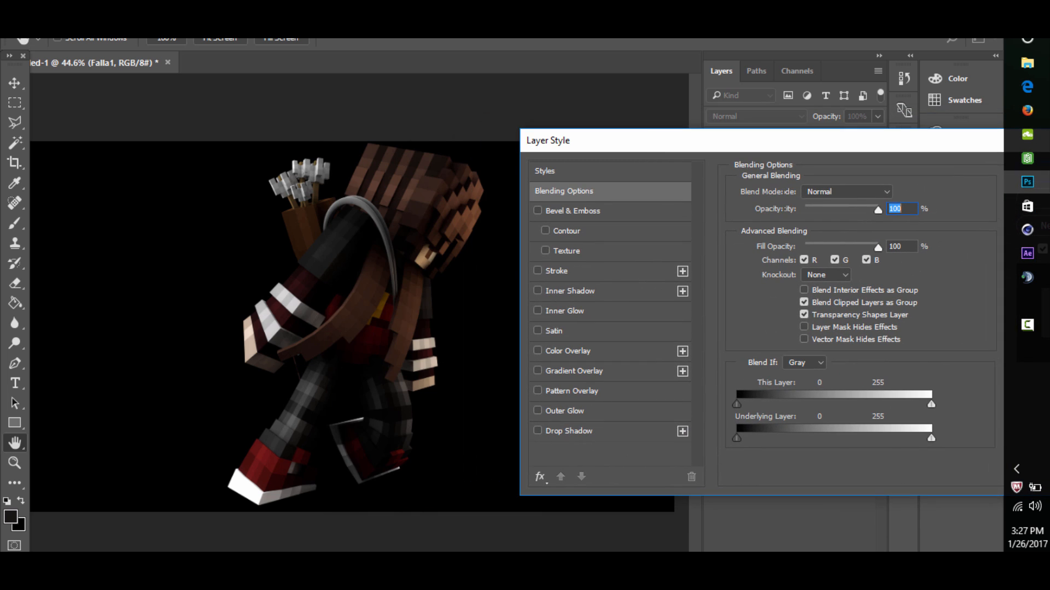
{"action": "left_click", "coordinate": [565, 311]}
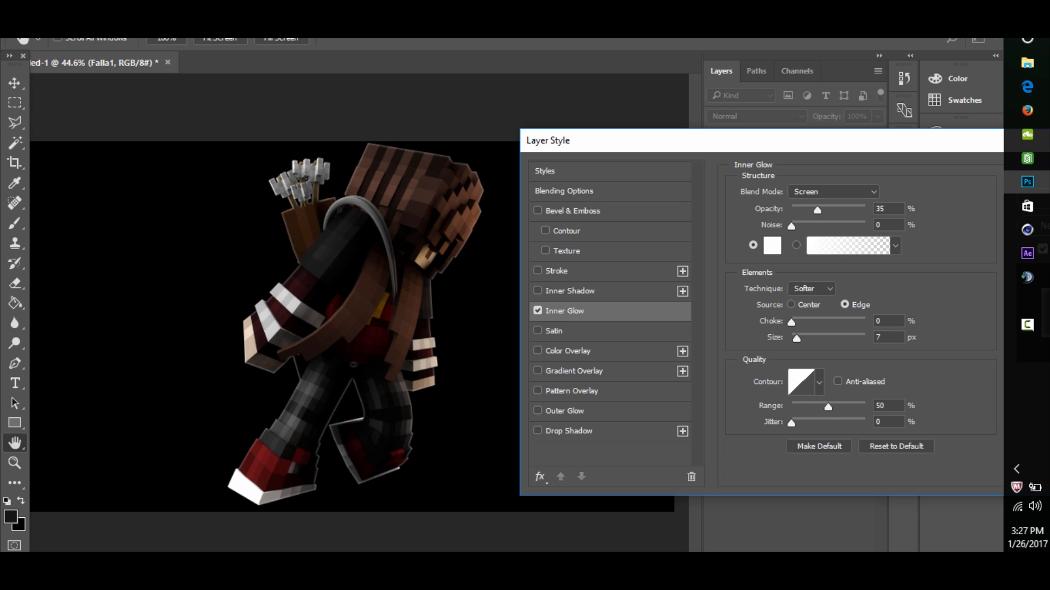
{"action": "left_click", "coordinate": [834, 192]}
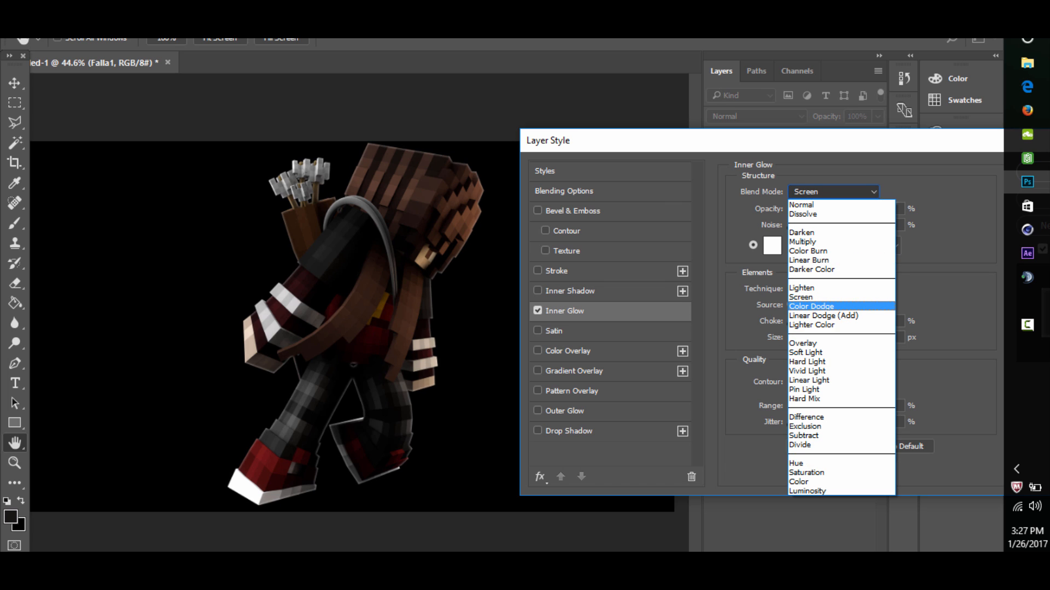
{"action": "left_click", "coordinate": [827, 308]}
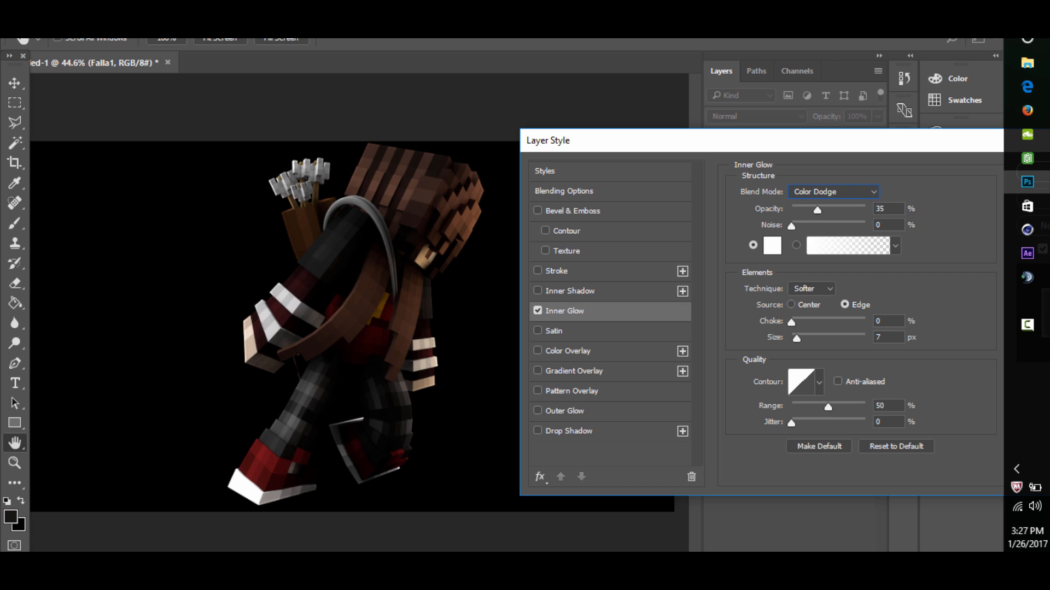
{"action": "type", "text": "75"}
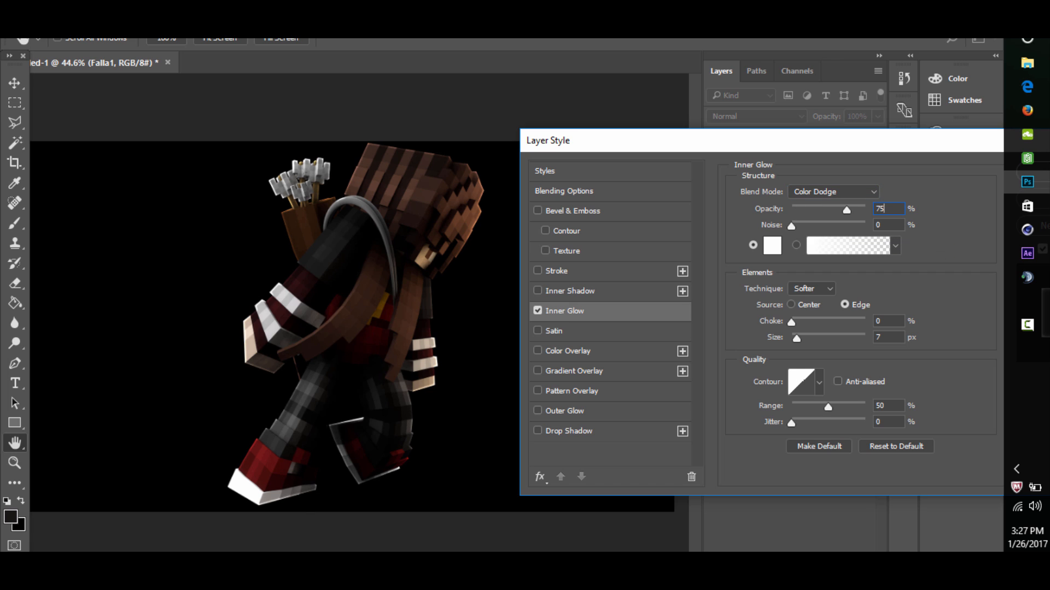
- Compare the figure with and without the inner glow and set the glow's size to 21 px
{"action": "left_click_drag", "start_coordinate": [797, 339], "coordinate": [804, 339]}
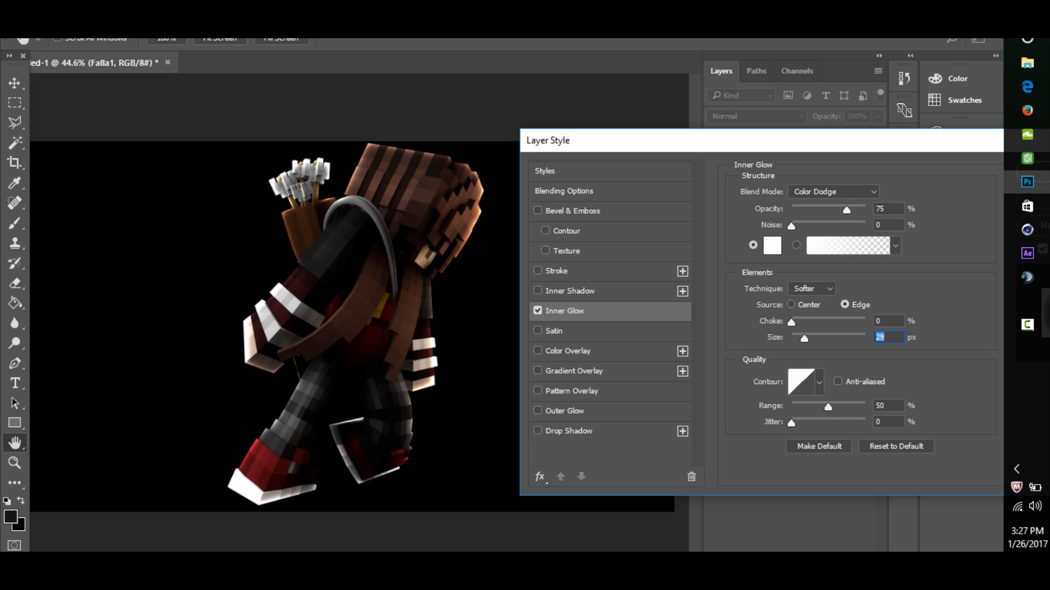
{"action": "left_click", "coordinate": [537, 310]}
{"action": "left_click", "coordinate": [537, 310]}
{"action": "left_click_drag", "start_coordinate": [804, 339], "coordinate": [802, 339]}
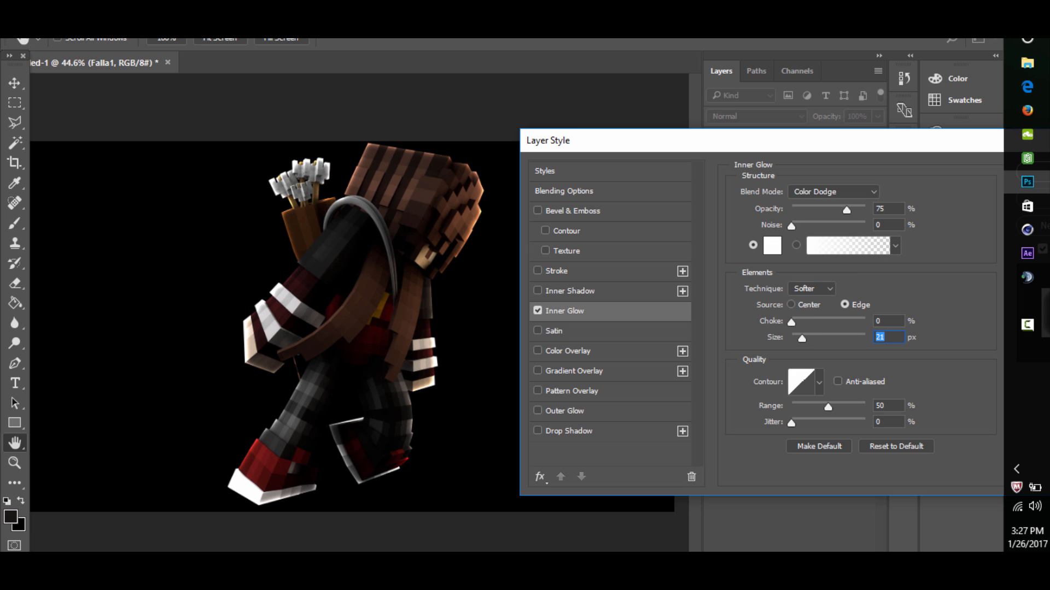
- Add a Gradient Overlay effect to the figure using the Black, White preset gradient
{"action": "mouse_move", "coordinate": [552, 146]}
{"action": "left_mouse_down"}
{"action": "mouse_move", "coordinate": [693, 162]}
{"action": "mouse_move", "coordinate": [470, 136]}
{"action": "mouse_move", "coordinate": [613, 258]}
{"action": "mouse_move", "coordinate": [598, 162]}
{"action": "mouse_move", "coordinate": [547, 162]}
{"action": "mouse_move", "coordinate": [545, 150]}
{"action": "left_mouse_up"}
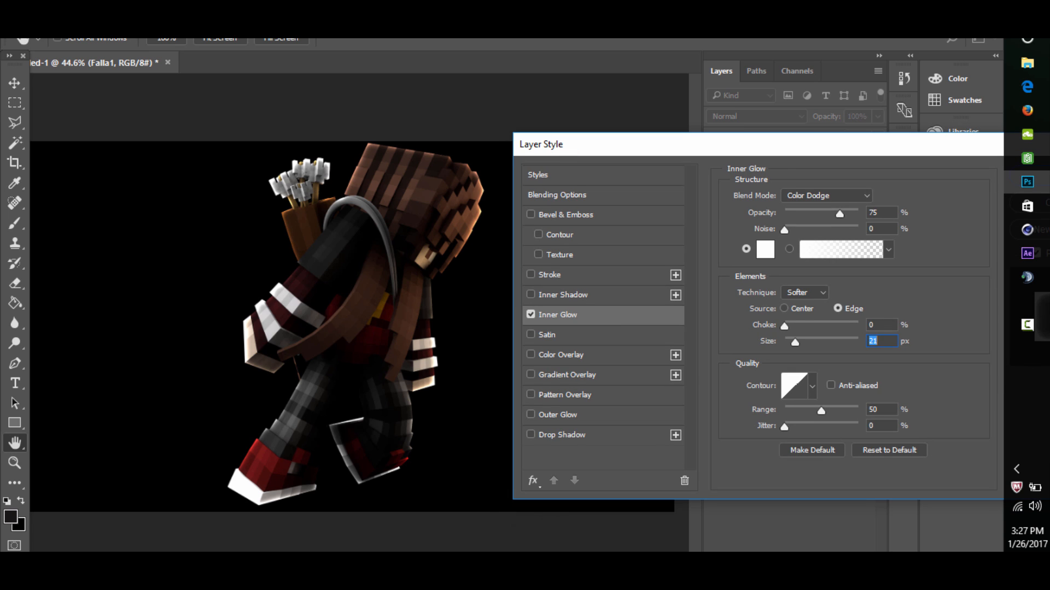
{"action": "left_click", "coordinate": [567, 375]}
{"action": "left_click", "coordinate": [822, 232]}
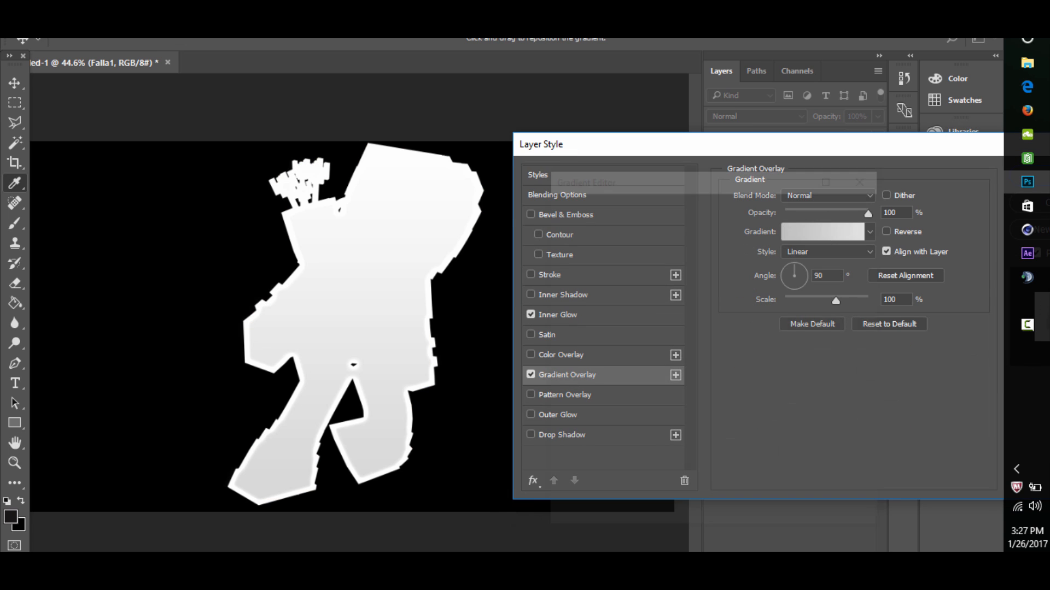
{"action": "left_click_drag", "start_coordinate": [687, 176], "coordinate": [737, 170]}
{"action": "left_click", "coordinate": [673, 219]}
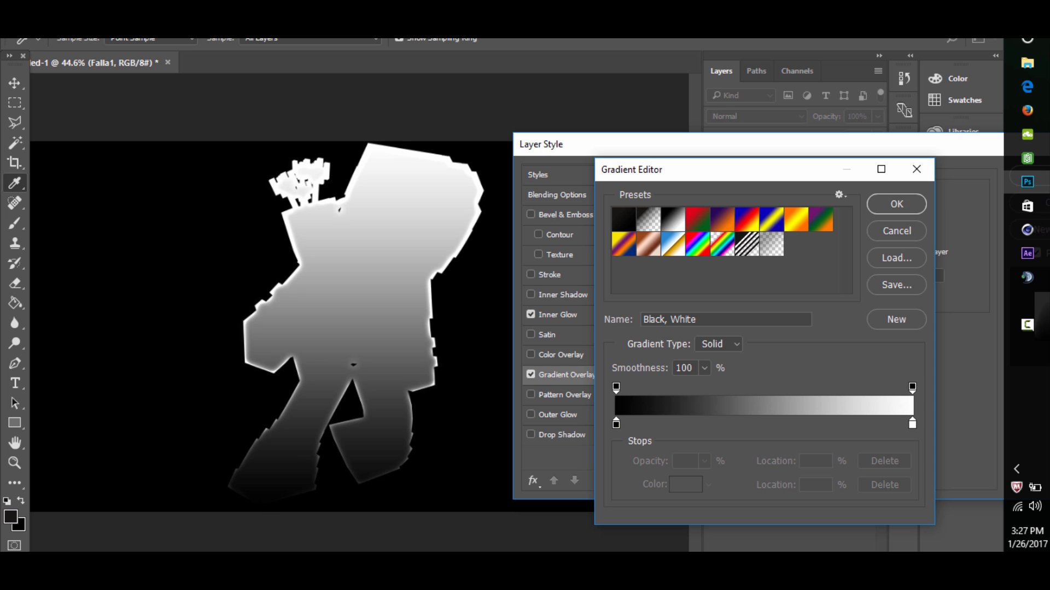
{"action": "left_click", "coordinate": [897, 203]}
- Set the gradient overlay to Overlay blending at 60% opacity and compare the figure with and without it
{"action": "left_click", "coordinate": [828, 195]}
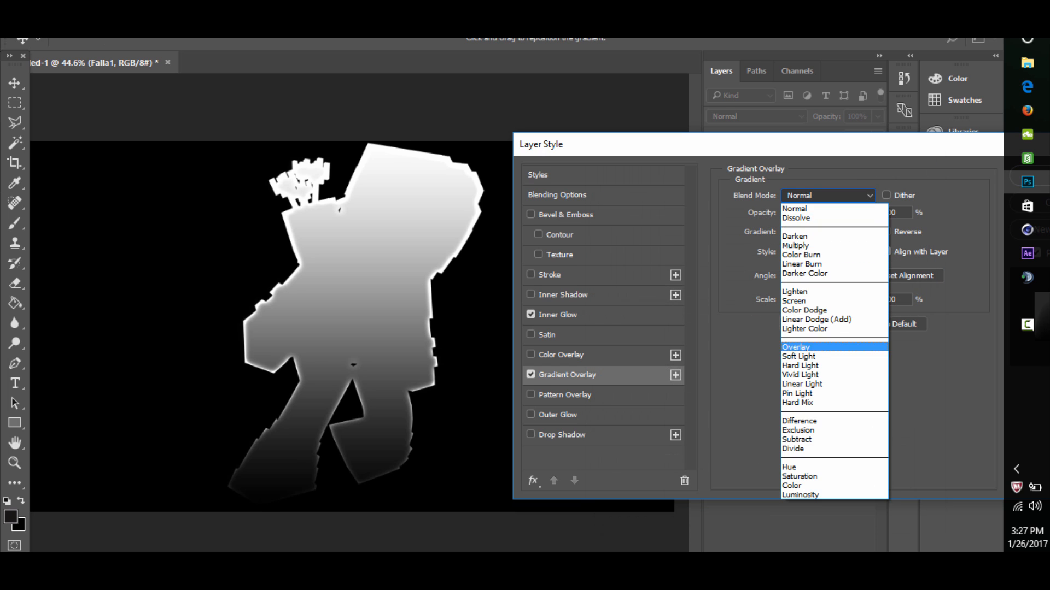
{"action": "left_click", "coordinate": [796, 347]}
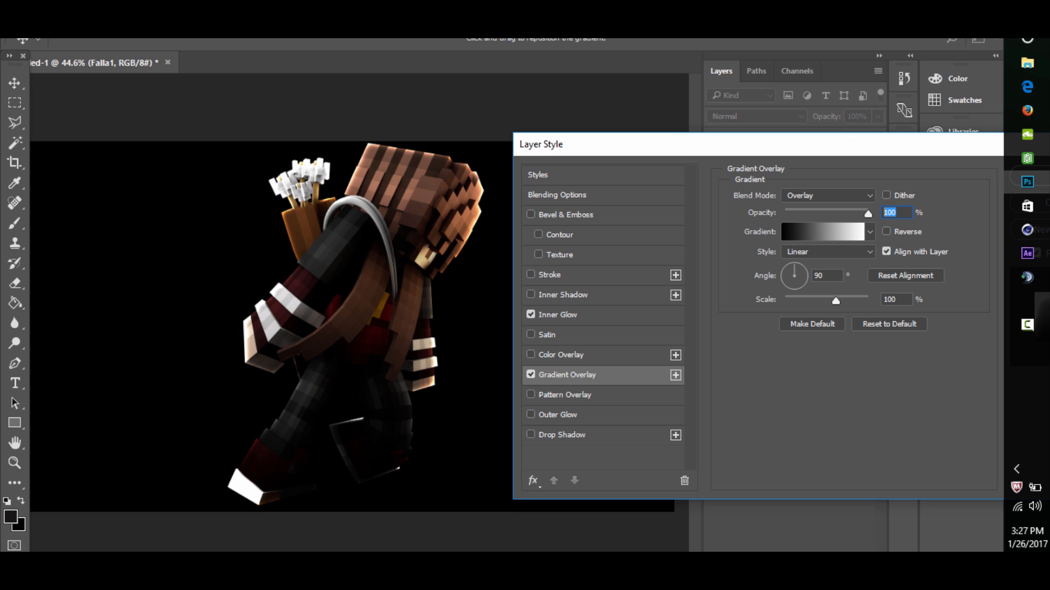
{"action": "type", "text": "60"}
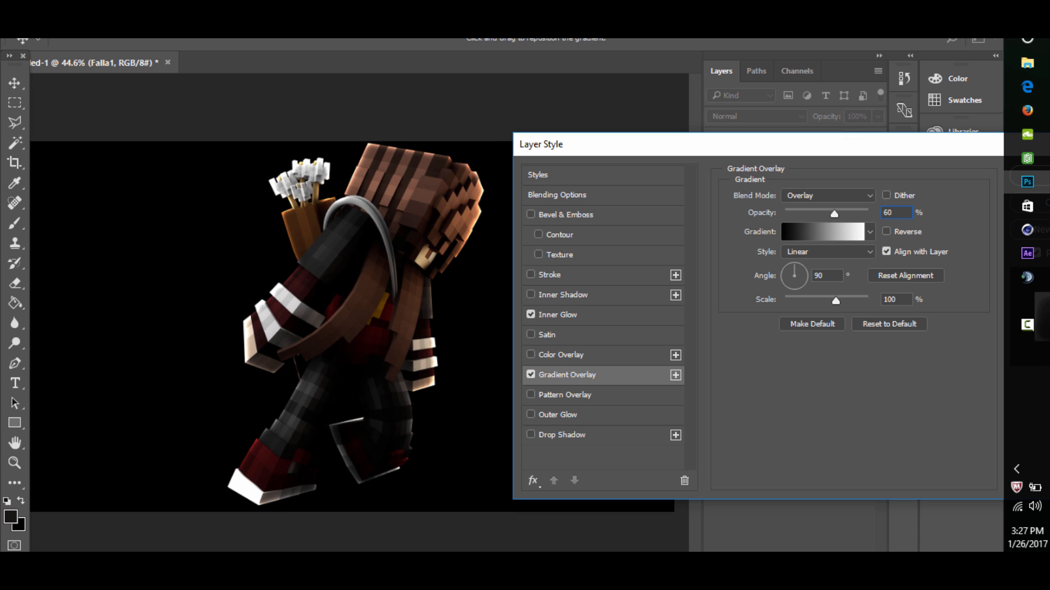
{"action": "mouse_move", "coordinate": [626, 152]}
{"action": "left_mouse_down"}
{"action": "mouse_move", "coordinate": [745, 153]}
{"action": "mouse_move", "coordinate": [634, 155]}
{"action": "left_mouse_up"}
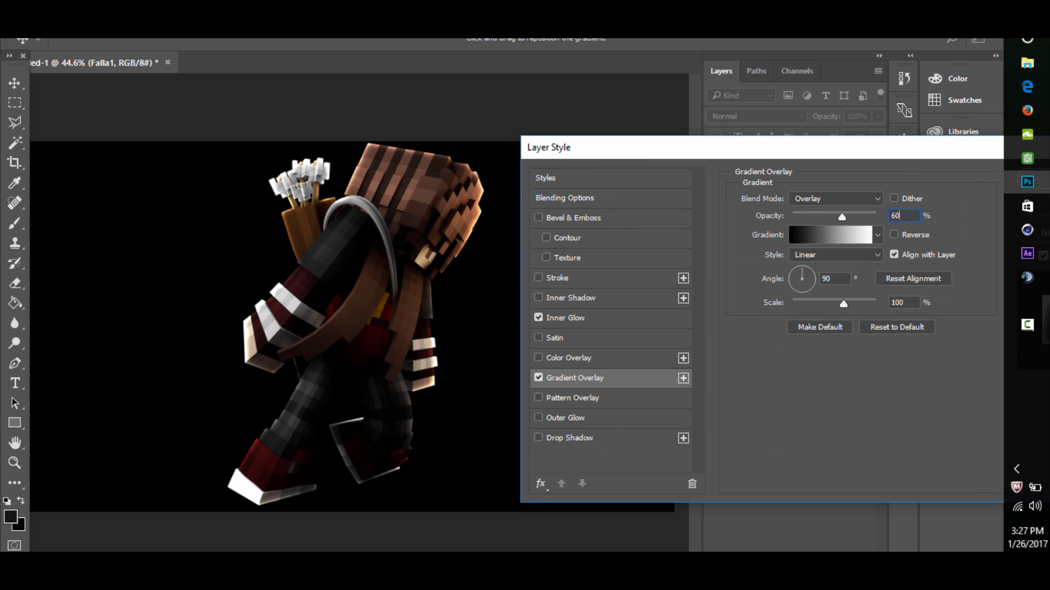
{"action": "left_click", "coordinate": [539, 378]}
{"action": "left_click", "coordinate": [538, 378]}
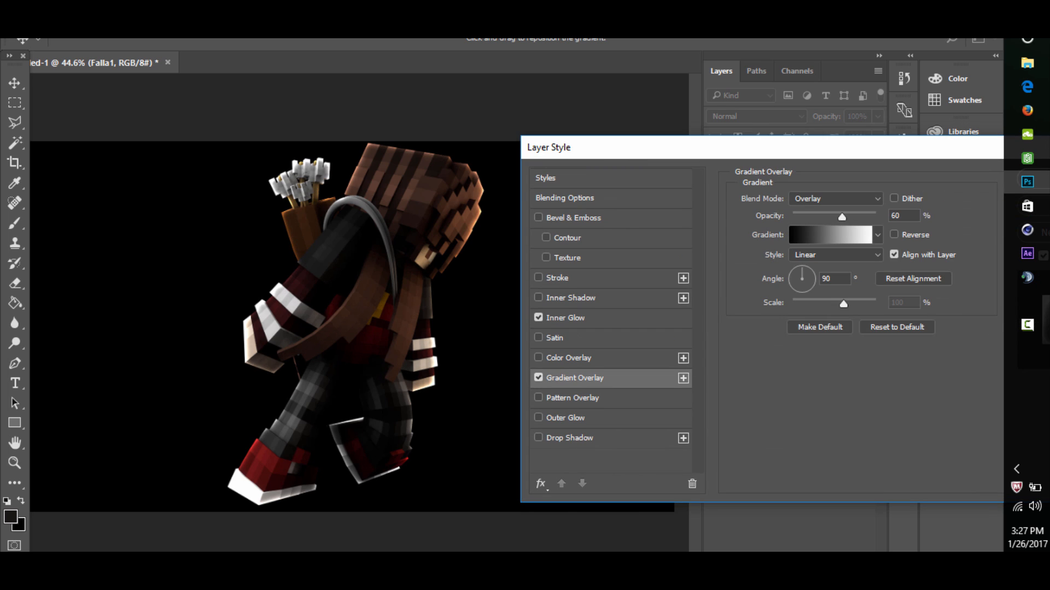
{"action": "left_click", "coordinate": [539, 377]}
{"action": "left_click", "coordinate": [539, 378]}
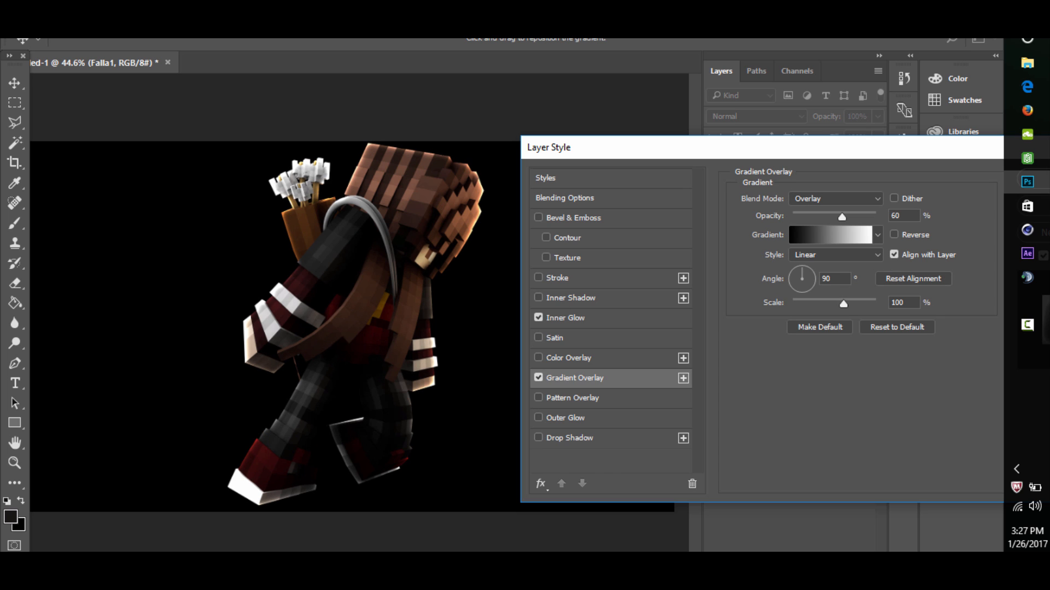
- Try a white (ffffff) Color Overlay effect on the figure with Overlay blending
{"action": "mouse_move", "coordinate": [598, 146]}
{"action": "left_mouse_down"}
{"action": "mouse_move", "coordinate": [572, 138]}
{"action": "mouse_move", "coordinate": [581, 151]}
{"action": "left_mouse_up"}
{"action": "left_click", "coordinate": [521, 363]}
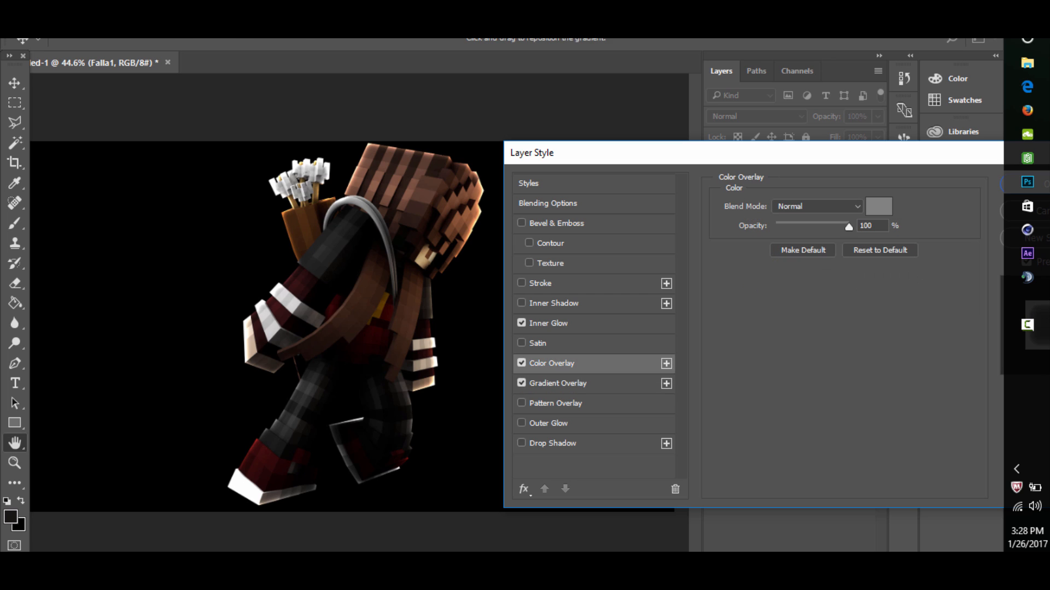
{"action": "left_click", "coordinate": [878, 206]}
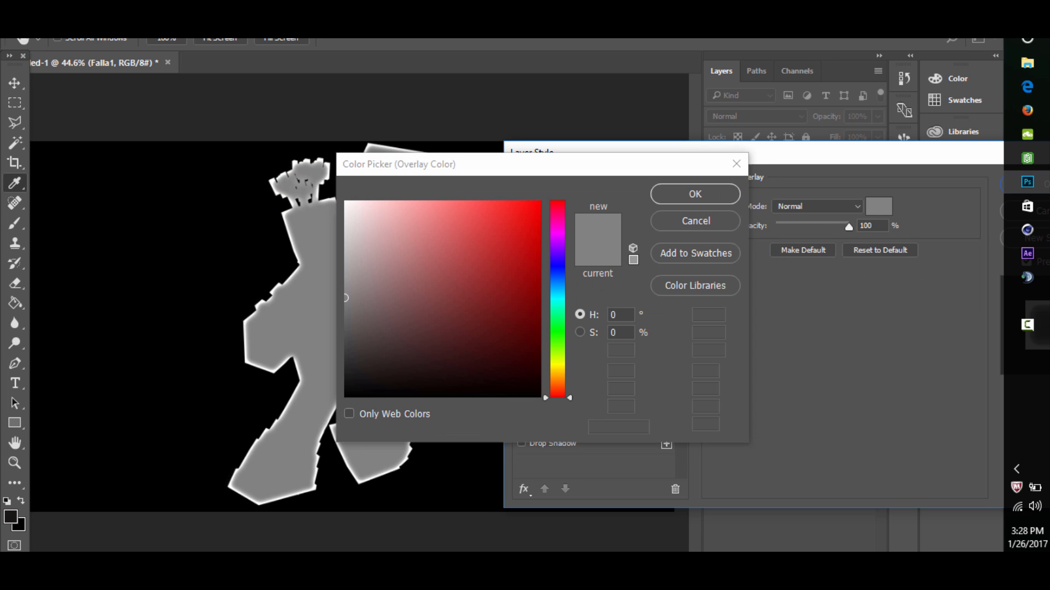
{"action": "left_click_drag", "start_coordinate": [490, 235], "coordinate": [345, 202]}
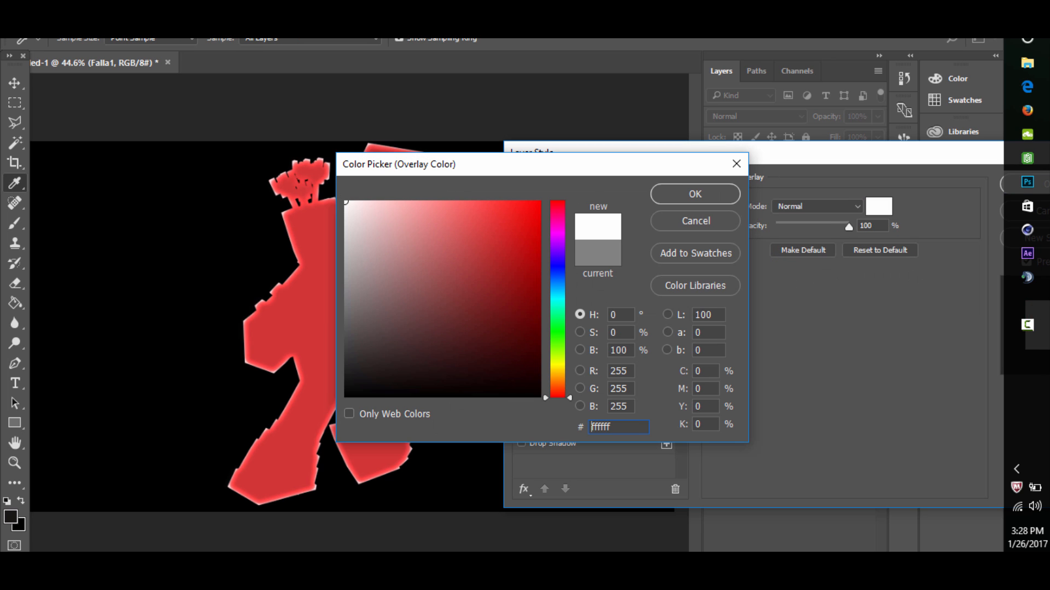
{"action": "left_click", "coordinate": [695, 194]}
{"action": "left_click", "coordinate": [818, 206]}
{"action": "left_click", "coordinate": [799, 358]}
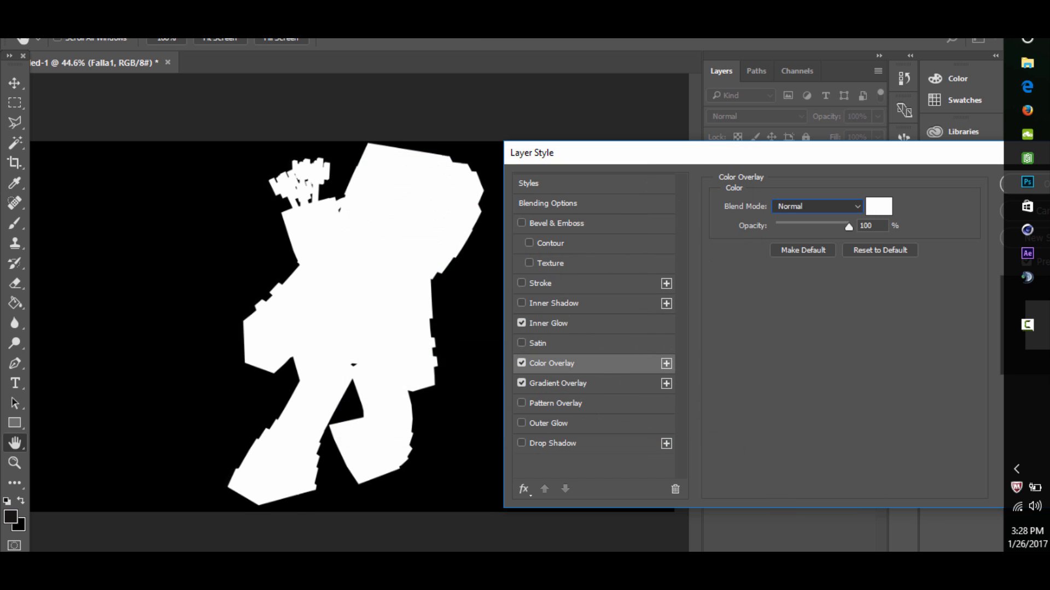
- Change the overlay color to red and lower the color overlay's opacity to 22%
{"action": "left_click", "coordinate": [879, 207]}
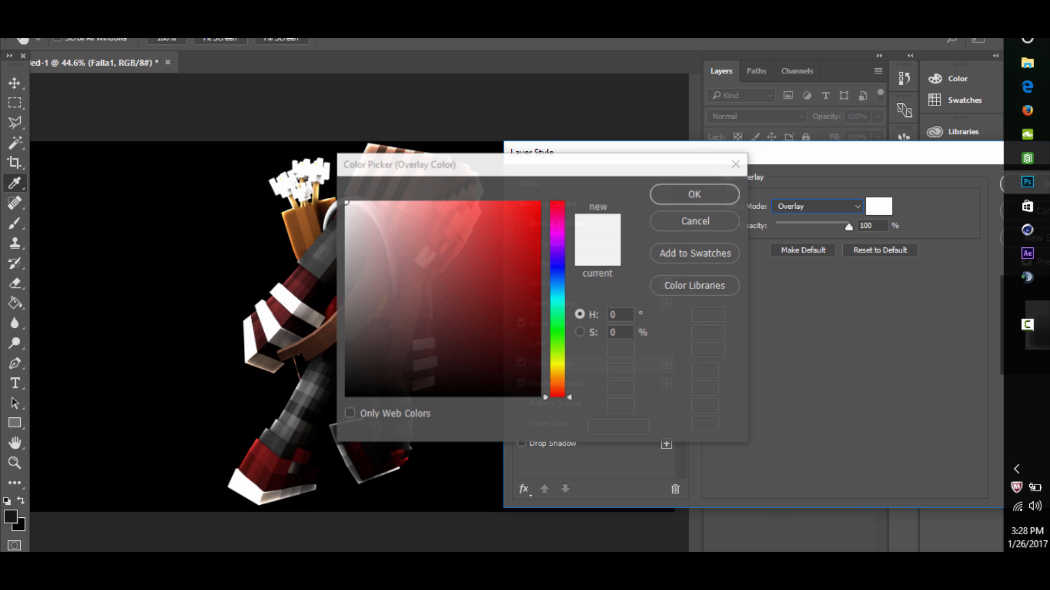
{"action": "left_click", "coordinate": [496, 215]}
{"action": "left_click", "coordinate": [691, 192]}
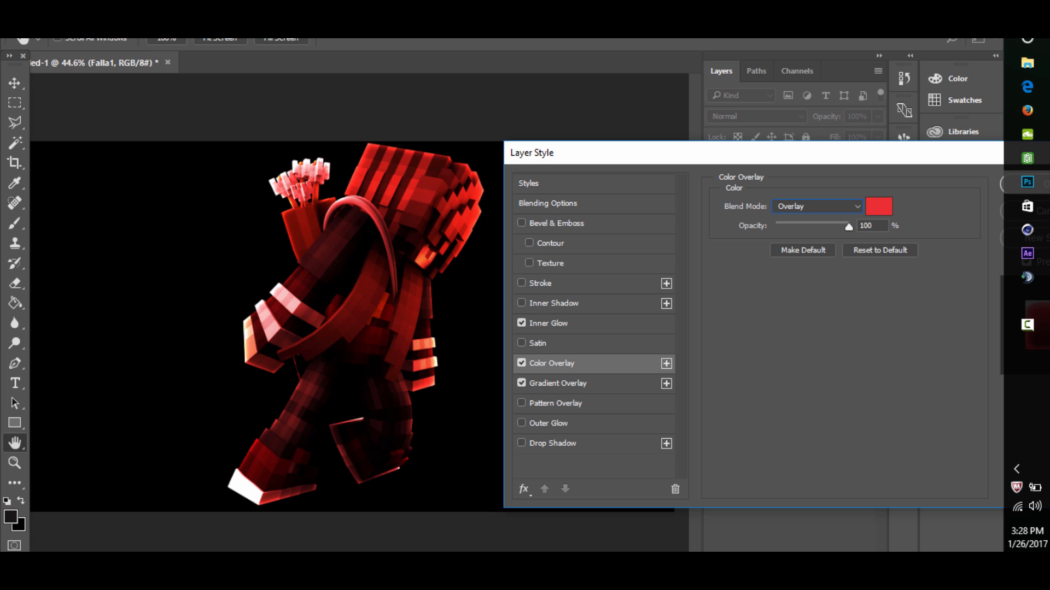
{"action": "left_click_drag", "start_coordinate": [849, 227], "coordinate": [791, 227]}
- Try Linear Dodge (Add) blending on the red color overlay and switch it back to Overlay
{"action": "left_click", "coordinate": [817, 206]}
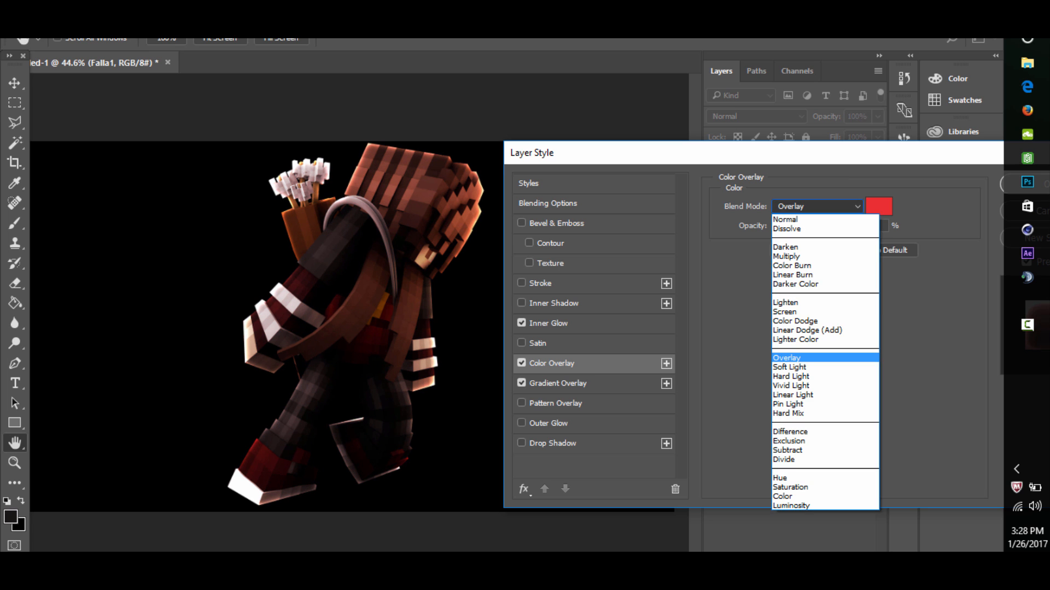
{"action": "left_click", "coordinate": [809, 330]}
{"action": "left_click", "coordinate": [818, 206]}
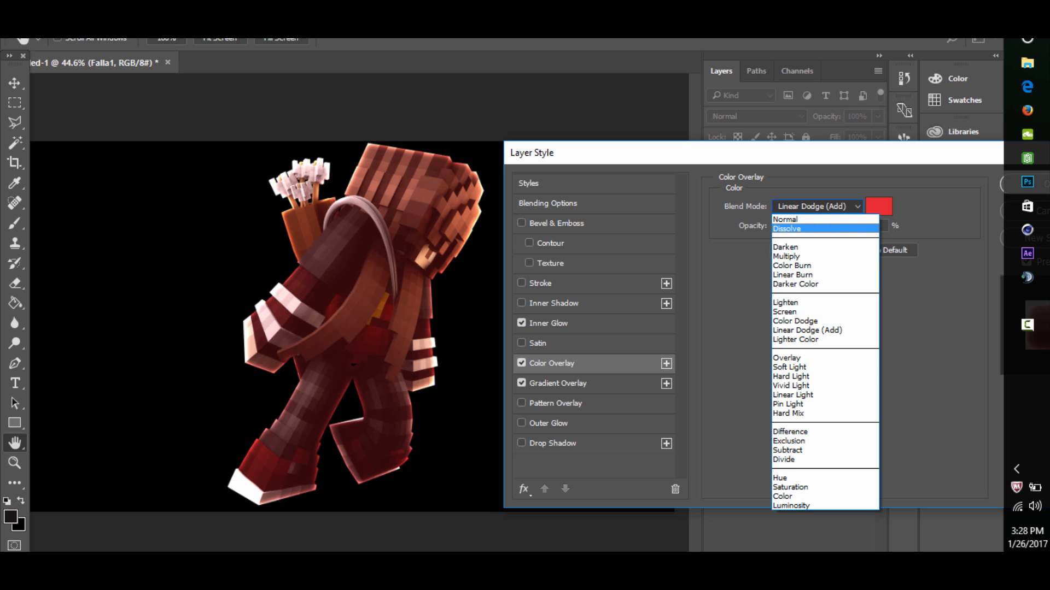
{"action": "left_click", "coordinate": [809, 366]}
- Compare the figure with and without the red color overlay, leaving the effect turned off
{"action": "left_click", "coordinate": [522, 363]}
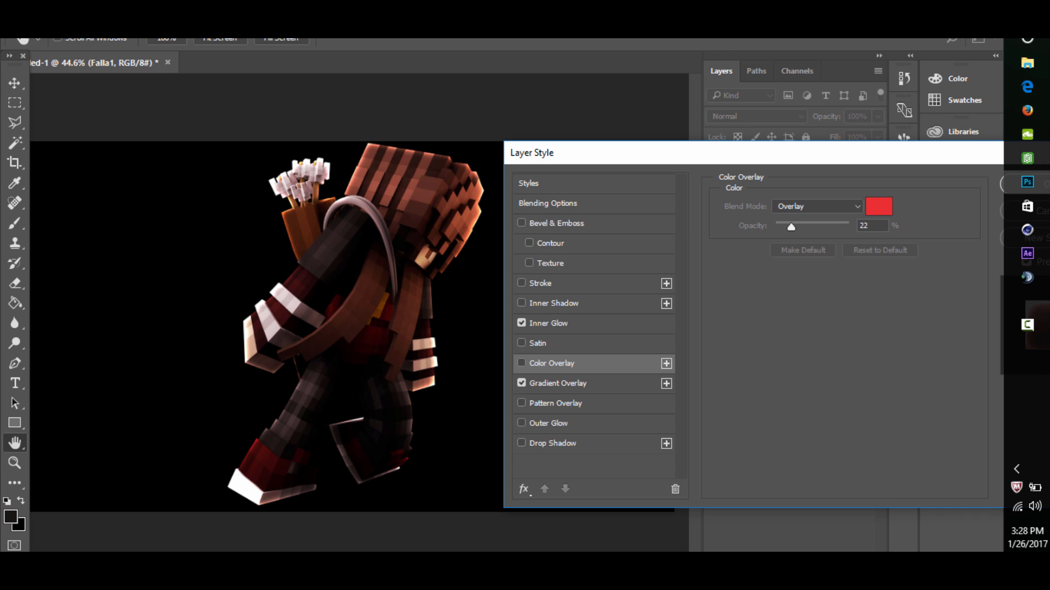
{"action": "left_click", "coordinate": [522, 363]}
{"action": "left_click", "coordinate": [521, 363]}
{"action": "left_click", "coordinate": [521, 363]}
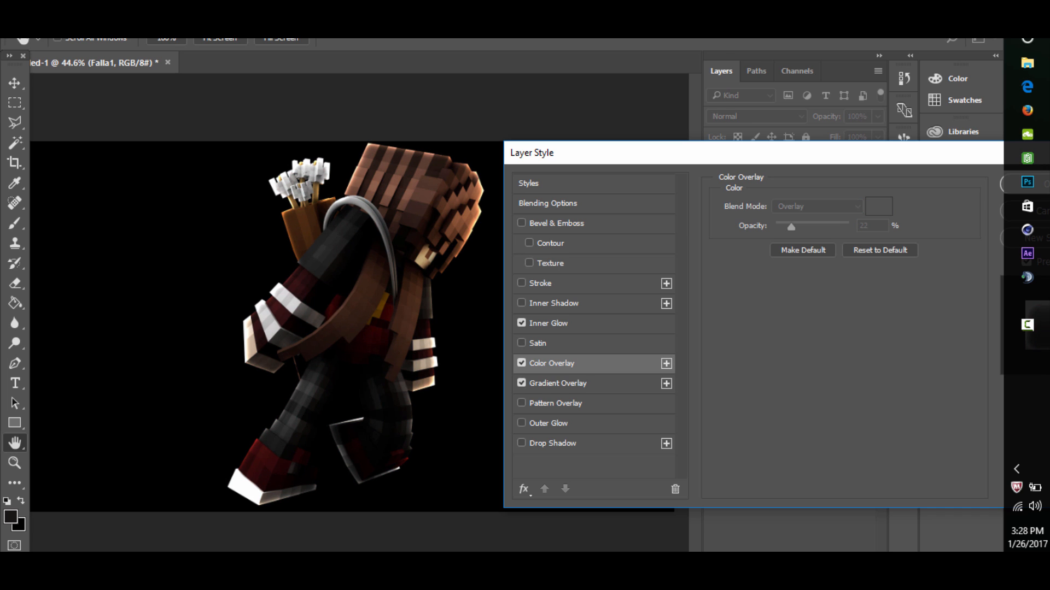
{"action": "left_click", "coordinate": [522, 363]}
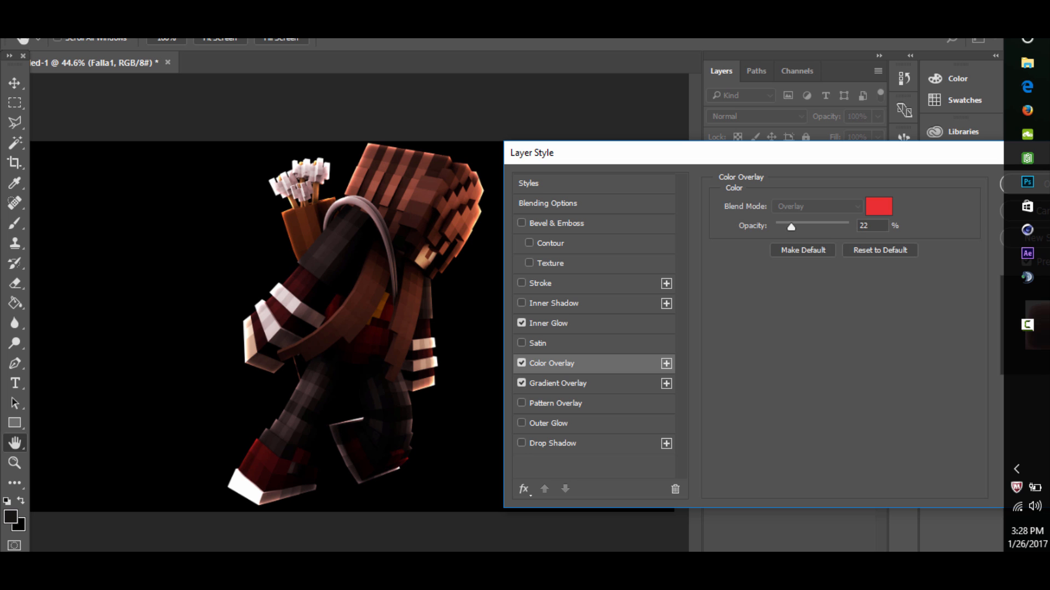
{"action": "left_click", "coordinate": [522, 363]}
- Apply the layer style settings and rasterize the layer style of the Falla1 layer
{"action": "left_click_drag", "start_coordinate": [639, 154], "coordinate": [284, 154]}
{"action": "left_click", "coordinate": [698, 183]}
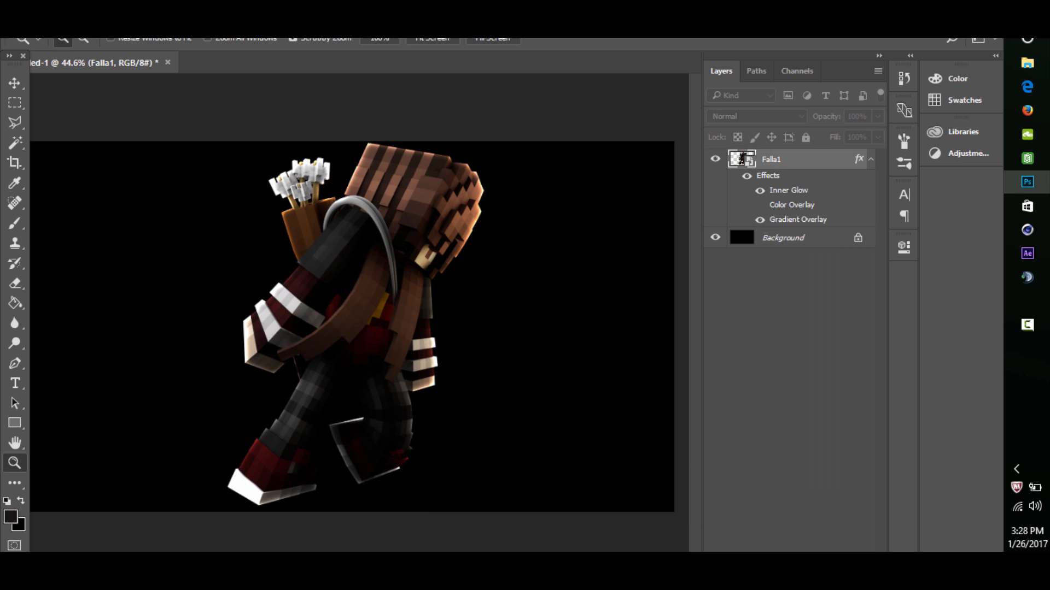
{"action": "mouse_move", "coordinate": [416, 306]}
{"action": "left_mouse_down"}
{"action": "mouse_move", "coordinate": [350, 307]}
{"action": "mouse_move", "coordinate": [402, 306]}
{"action": "left_mouse_up"}
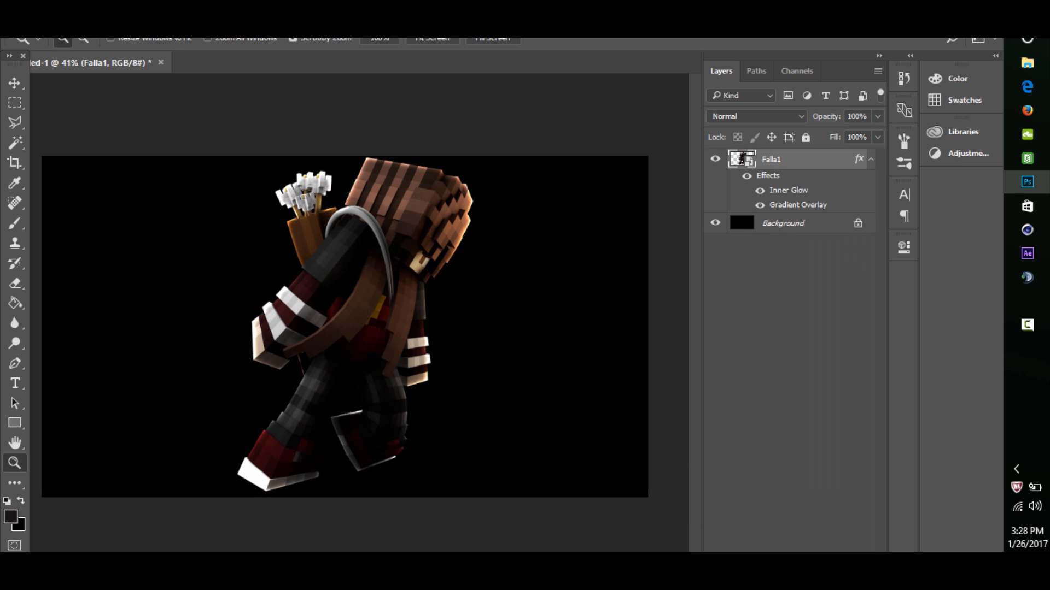
{"action": "right_click", "coordinate": [809, 159]}
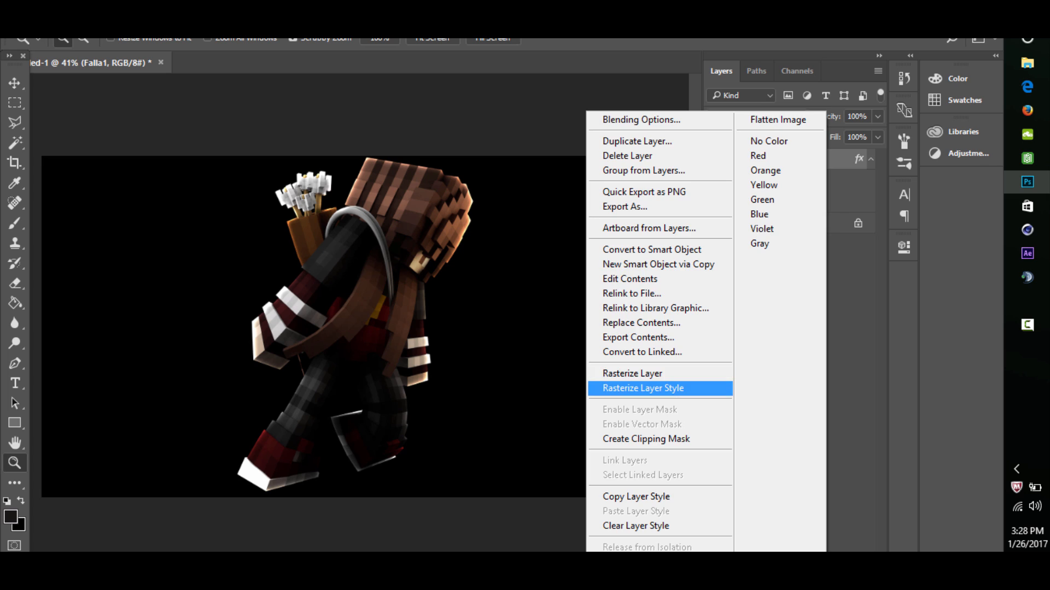
{"action": "left_click", "coordinate": [656, 388]}
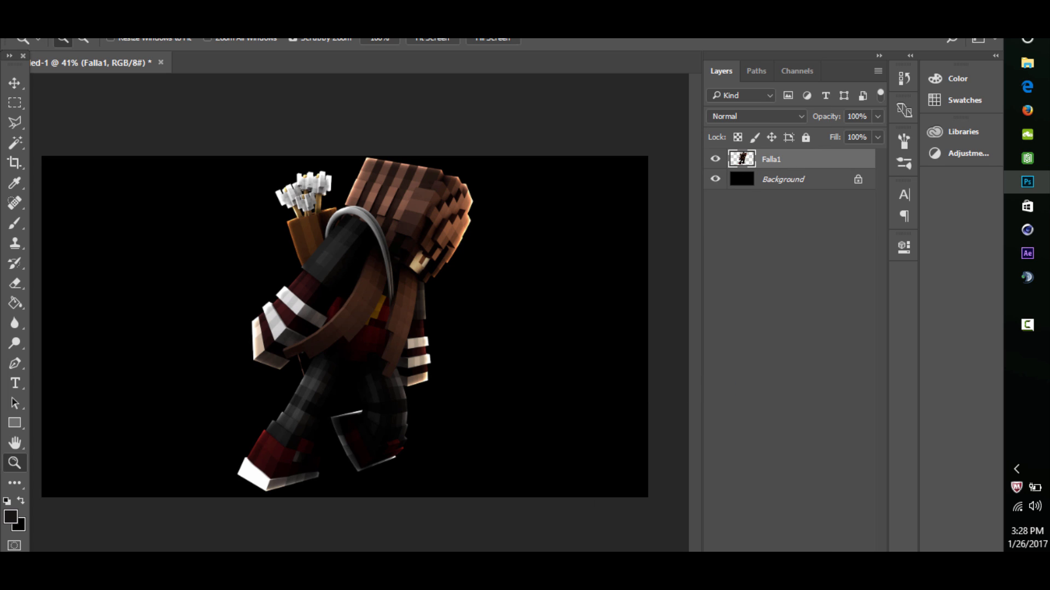
- Duplicate the Falla1 layer and make sure the copy is shown
{"action": "key", "text": "ctrl+j"}
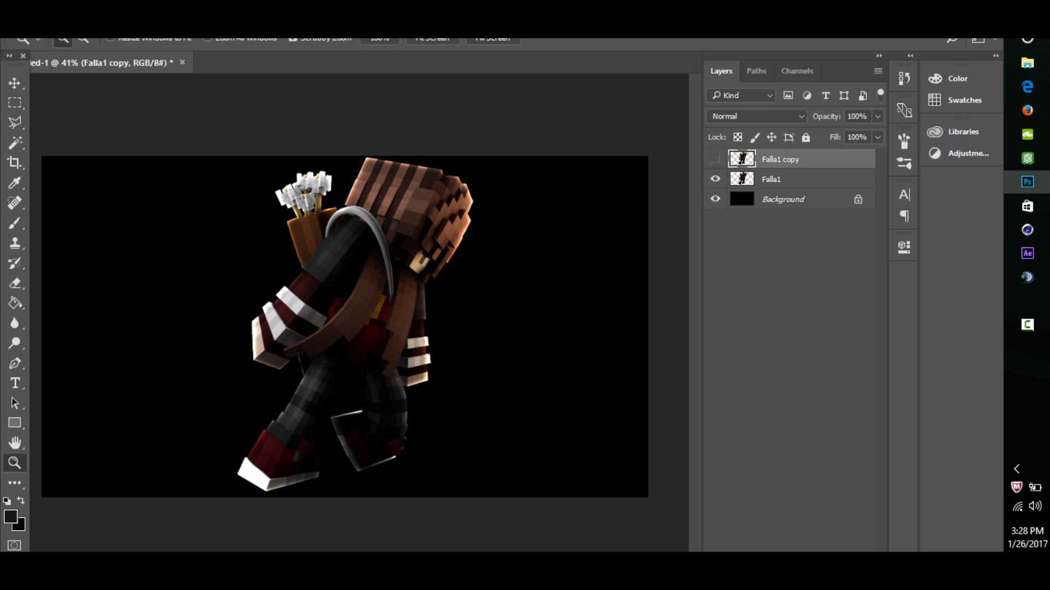
{"action": "left_click", "coordinate": [715, 159]}
{"action": "mouse_move", "coordinate": [787, 179]}
{"action": "left_mouse_down"}
{"action": "mouse_move", "coordinate": [787, 169]}
{"action": "mouse_move", "coordinate": [787, 179]}
{"action": "left_mouse_up"}
{"action": "right_click", "coordinate": [787, 179]}
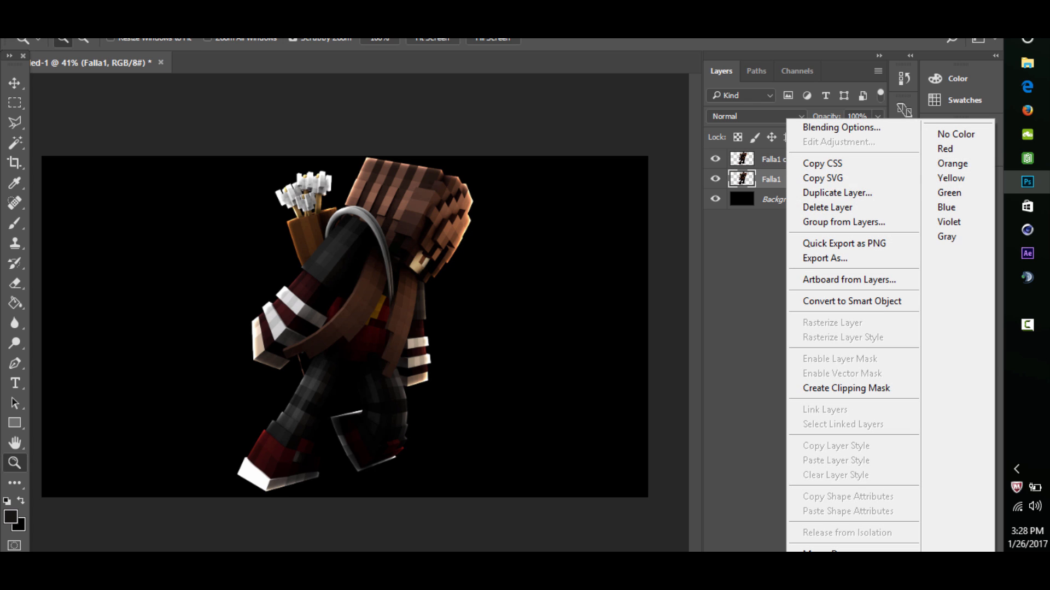
{"action": "left_click", "coordinate": [820, 193]}
{"action": "key", "text": "Return"}
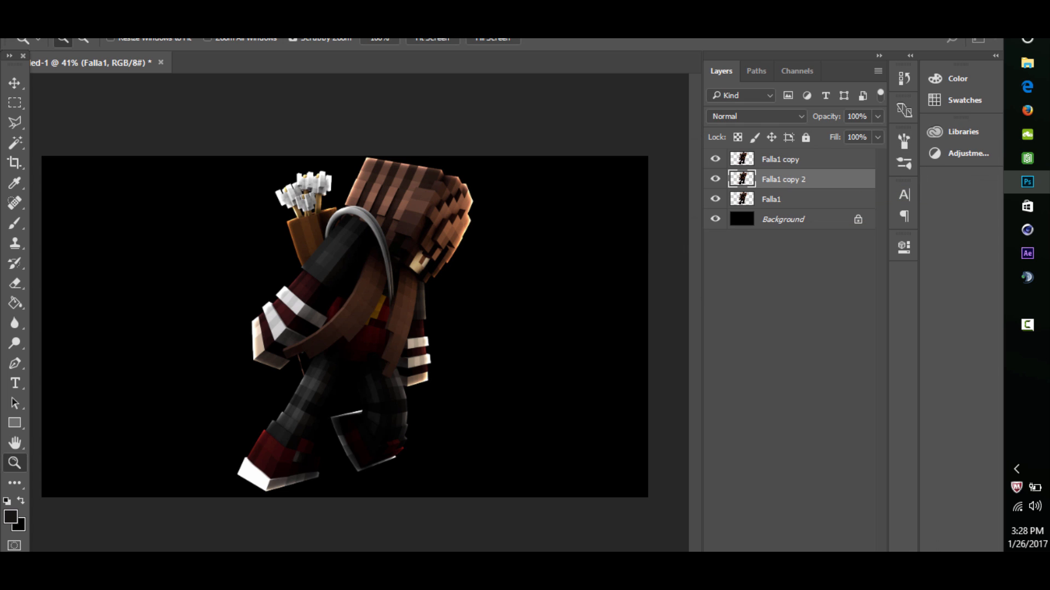
{"action": "key", "text": "ctrl+z"}
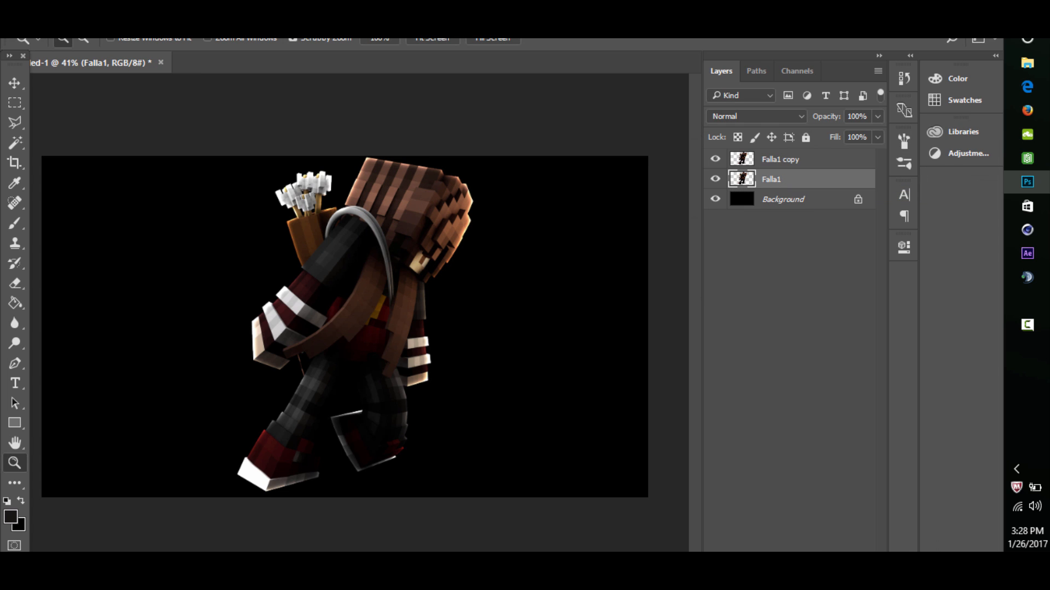
- Open the Filter Gallery for the Falla1 copy layer and select its Glowing Edges effect
{"action": "mouse_move", "coordinate": [371, 328]}
{"action": "left_mouse_down"}
{"action": "mouse_move", "coordinate": [306, 328]}
{"action": "mouse_move", "coordinate": [356, 328]}
{"action": "left_mouse_up"}
{"action": "left_click", "coordinate": [781, 160]}
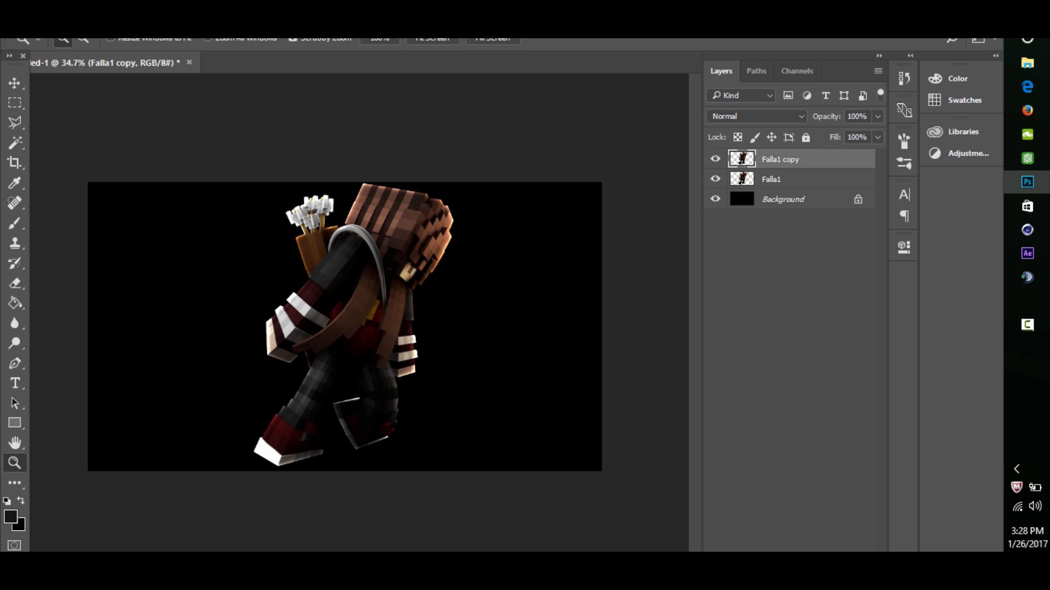
{"action": "left_click", "coordinate": [241, 17]}
{"action": "left_click", "coordinate": [273, 74]}
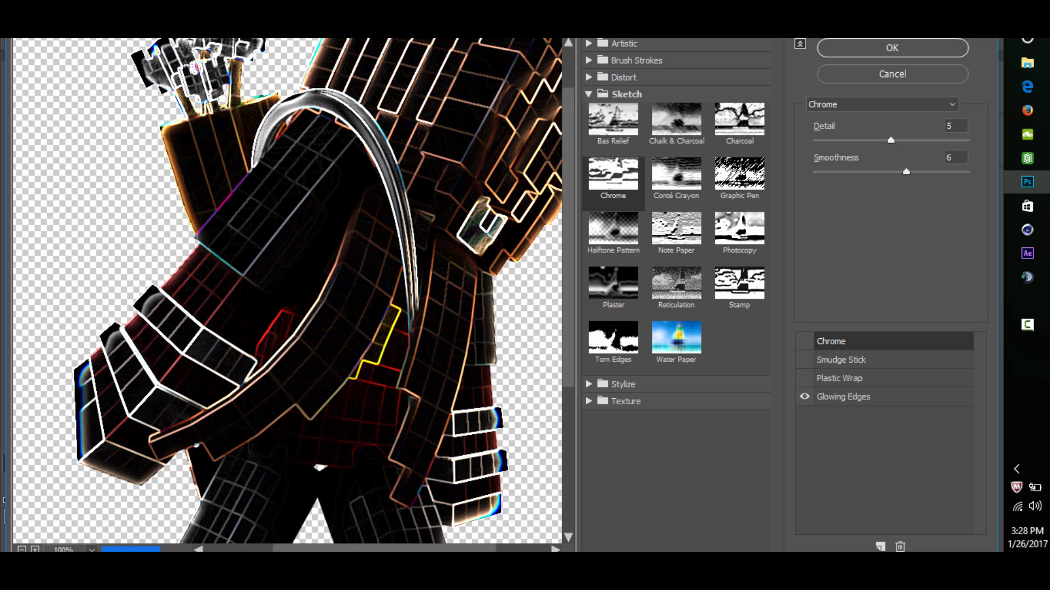
{"action": "left_click_drag", "start_coordinate": [339, 273], "coordinate": [292, 342]}
{"action": "left_click", "coordinate": [843, 396]}
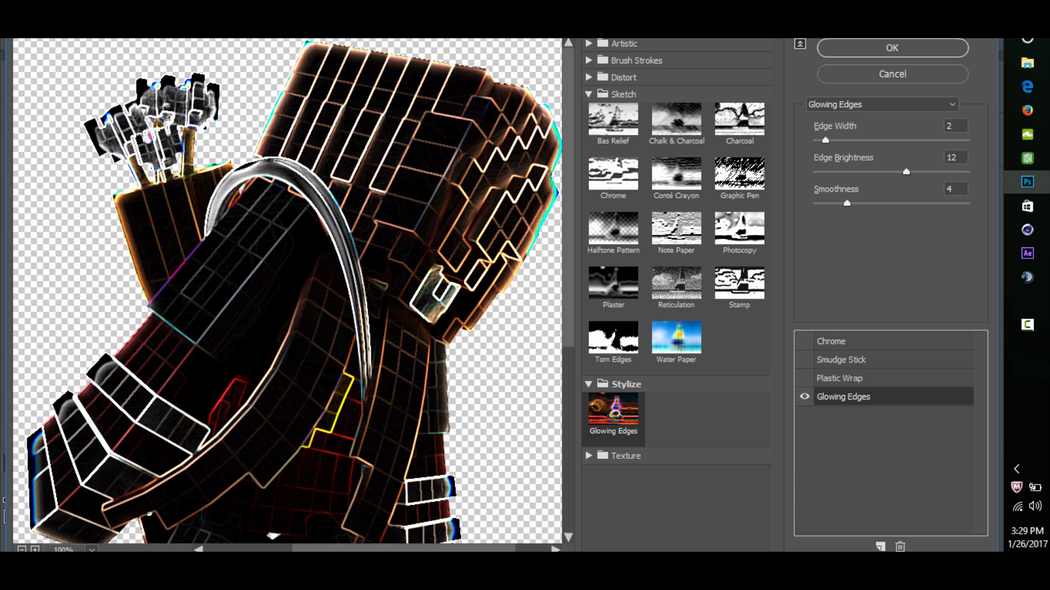
- Try the Plastic Wrap, Smudge Stick and Chrome effects together with Glowing Edges, and hide all three again
{"action": "left_click", "coordinate": [804, 379]}
{"action": "left_click", "coordinate": [804, 360]}
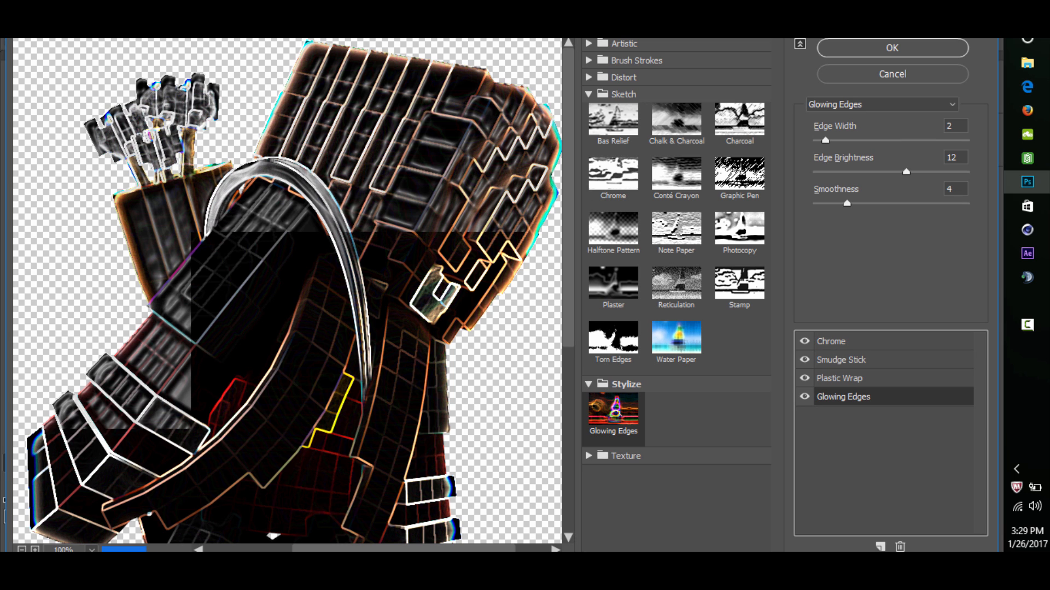
{"action": "left_click", "coordinate": [804, 341]}
{"action": "left_click", "coordinate": [804, 360]}
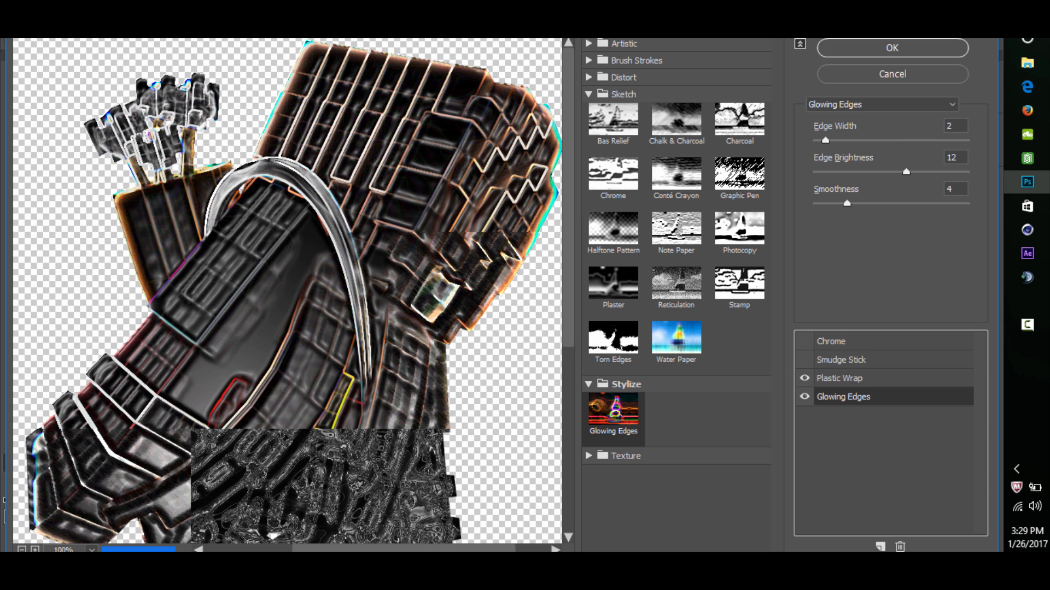
{"action": "left_click", "coordinate": [804, 378]}
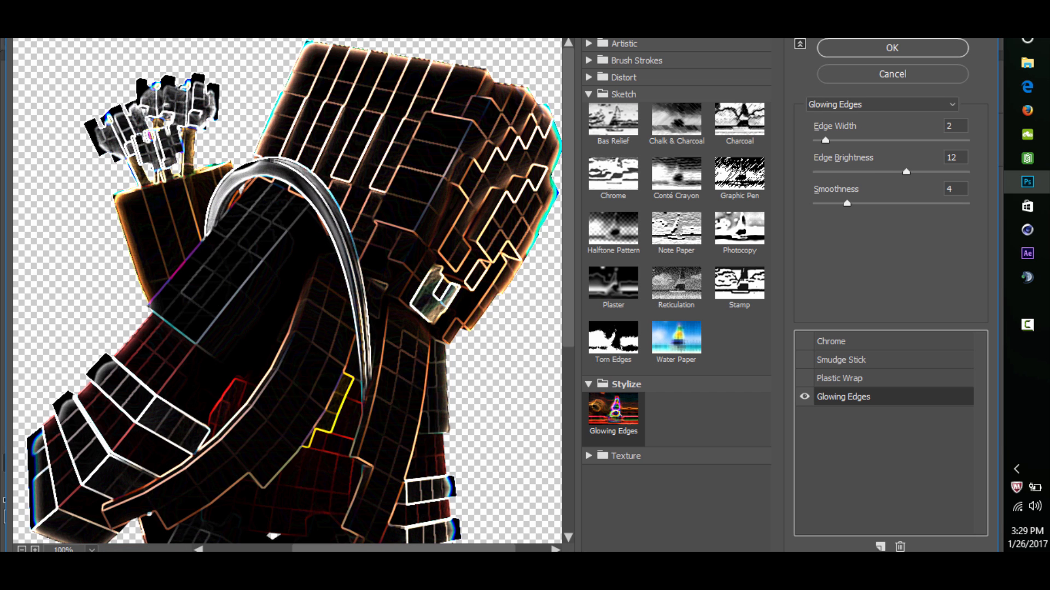
- Lower the Glowing Edges brightness to 9, check the preview and apply the filter
{"action": "left_click_drag", "start_coordinate": [906, 171], "coordinate": [883, 172]}
{"action": "left_click_drag", "start_coordinate": [273, 371], "coordinate": [304, 234]}
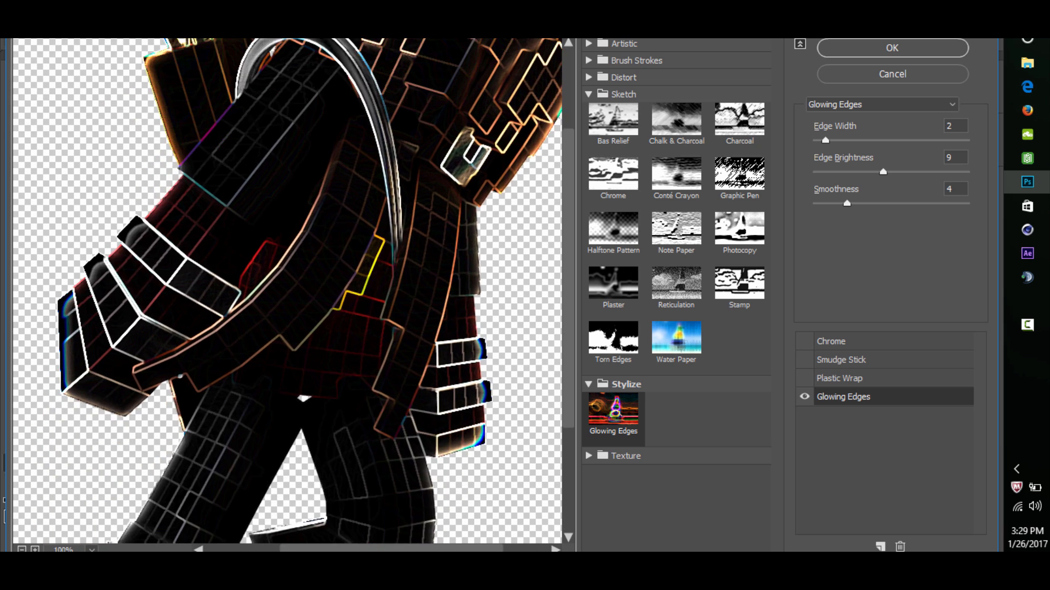
{"action": "left_click_drag", "start_coordinate": [304, 398], "coordinate": [258, 536]}
{"action": "left_click", "coordinate": [891, 48]}
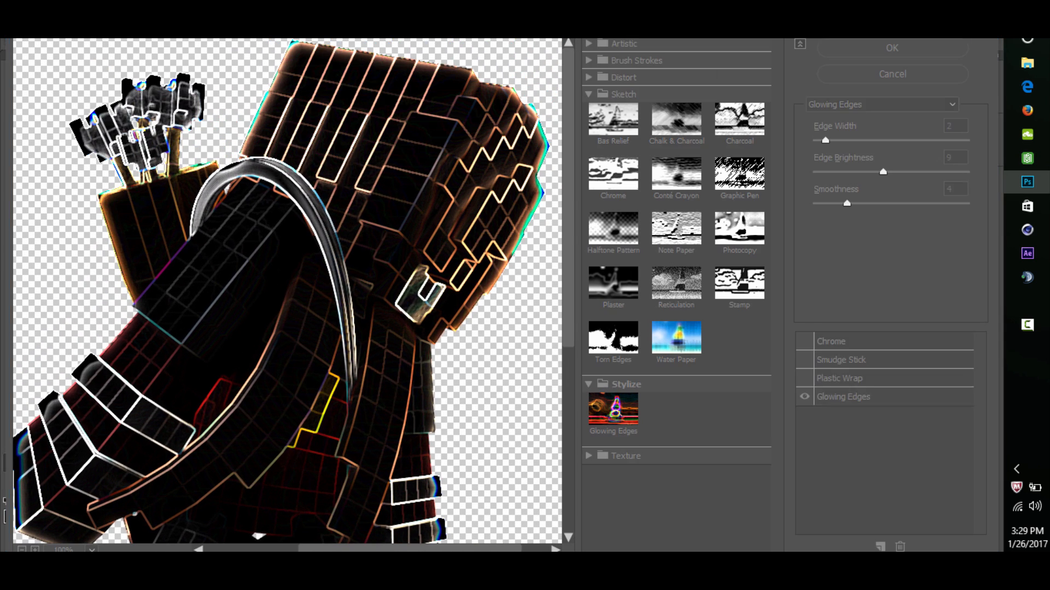
{"action": "scroll", "coordinate": [371, 350], "scroll_direction": "up", "scroll_amount": 2}
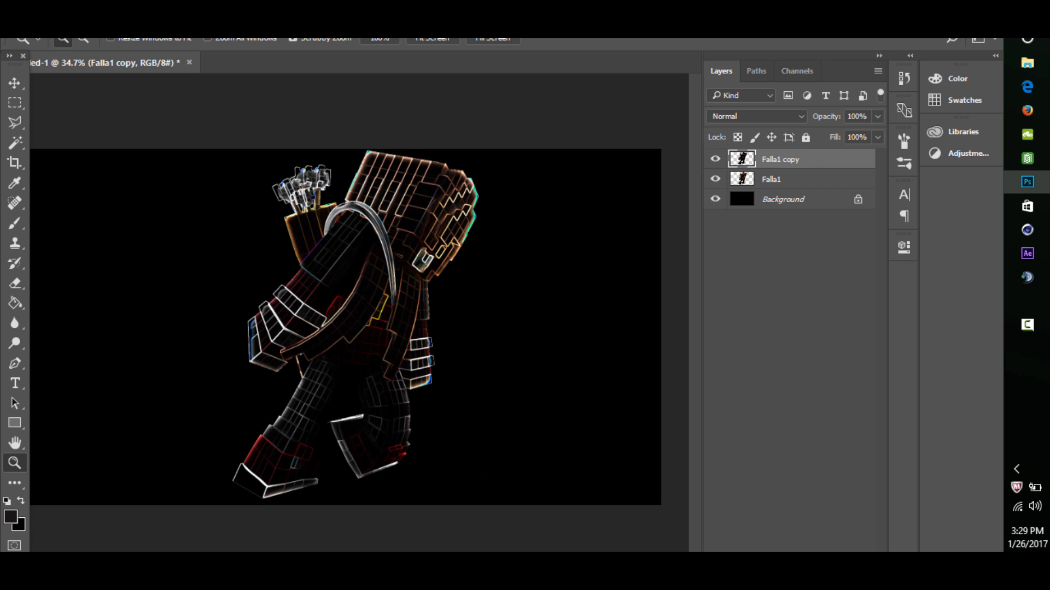
- Blend the Falla1 copy layer with Color Dodge at 25% opacity
{"action": "left_click", "coordinate": [756, 116]}
{"action": "left_click", "coordinate": [729, 231]}
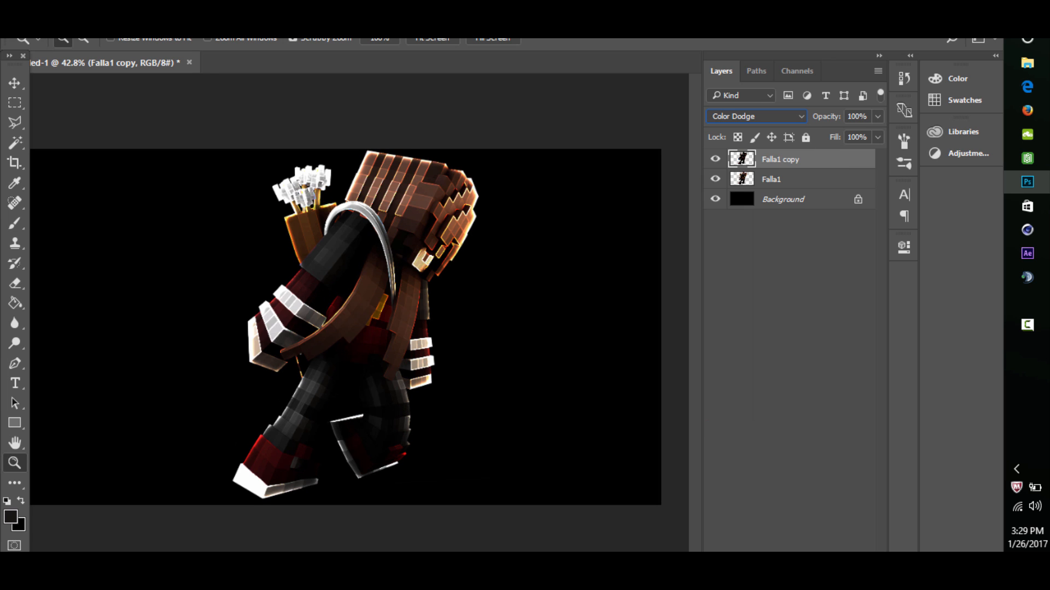
{"action": "scroll", "coordinate": [378, 342], "scroll_direction": "up", "scroll_amount": 1}
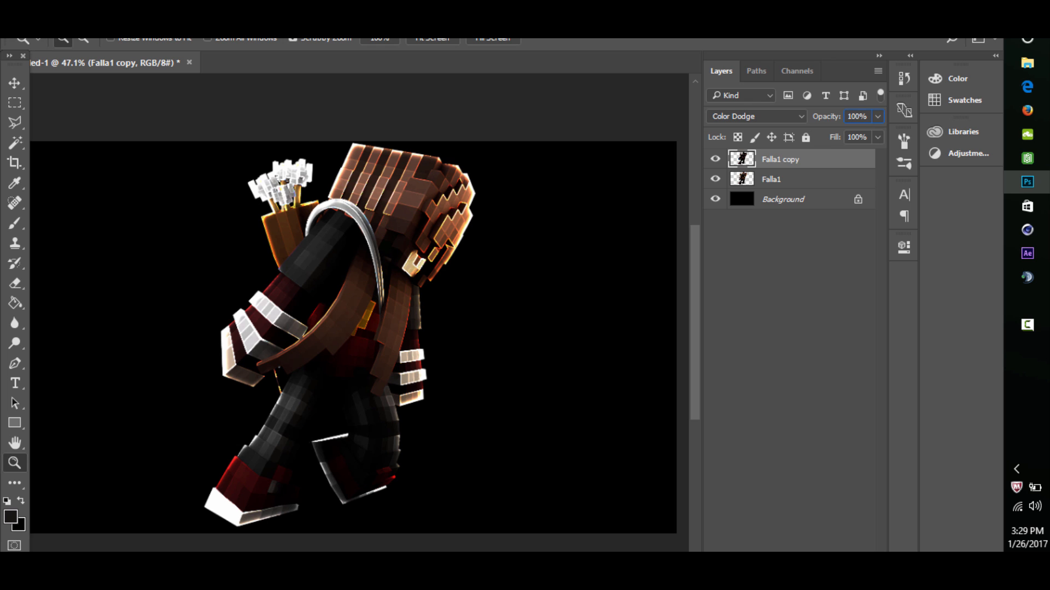
{"action": "double_click", "coordinate": [856, 117]}
{"action": "type", "text": "25"}
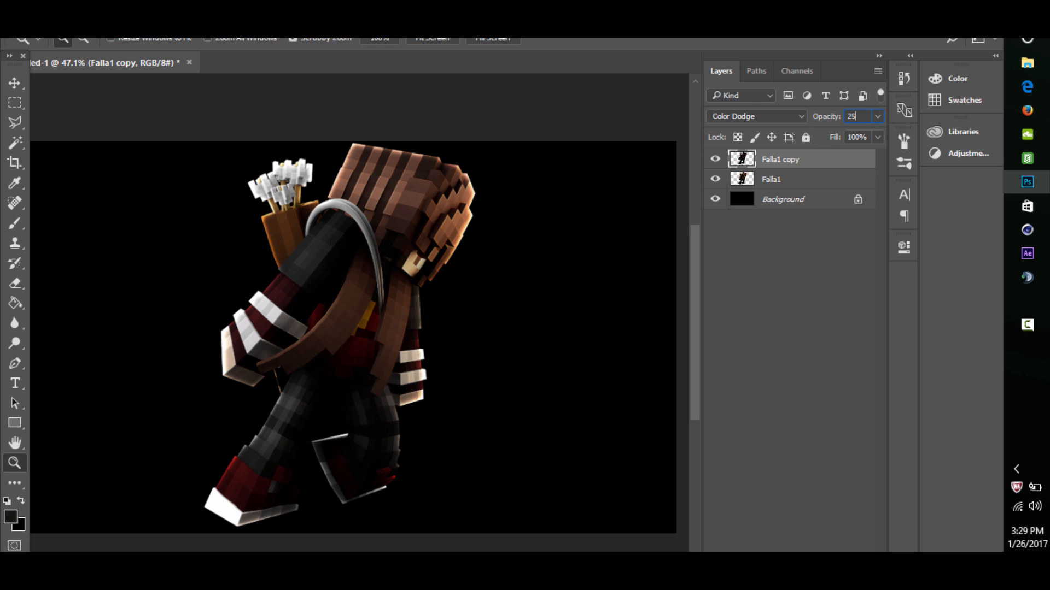
- Erase the glowing outlines around the character's face on the Falla1 copy layer with a size 22 eraser
{"action": "scroll", "coordinate": [426, 241], "scroll_direction": "up", "scroll_amount": 14}
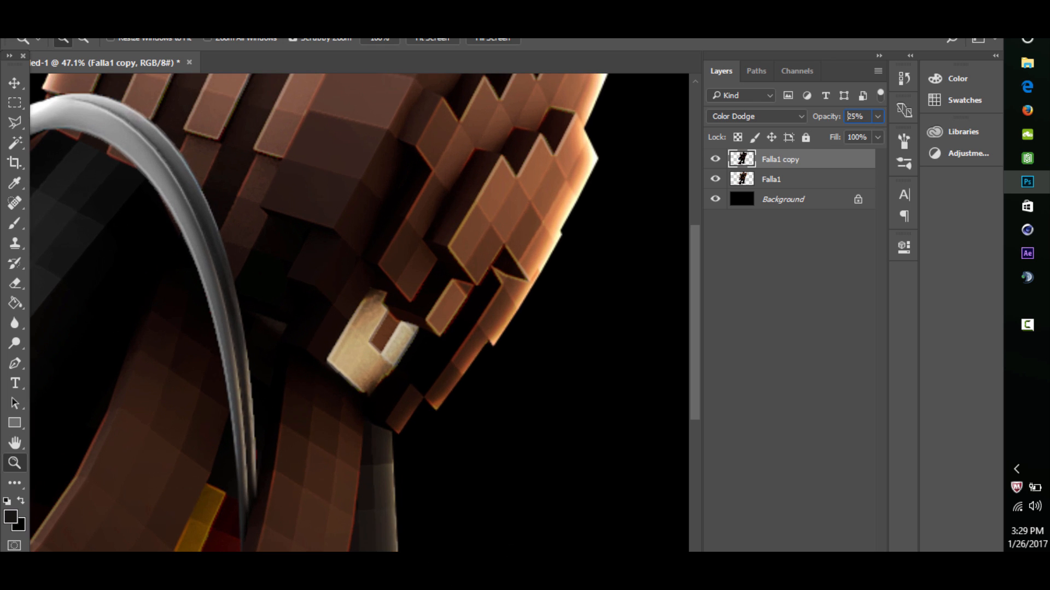
{"action": "scroll", "coordinate": [372, 336], "scroll_direction": "up", "scroll_amount": 4}
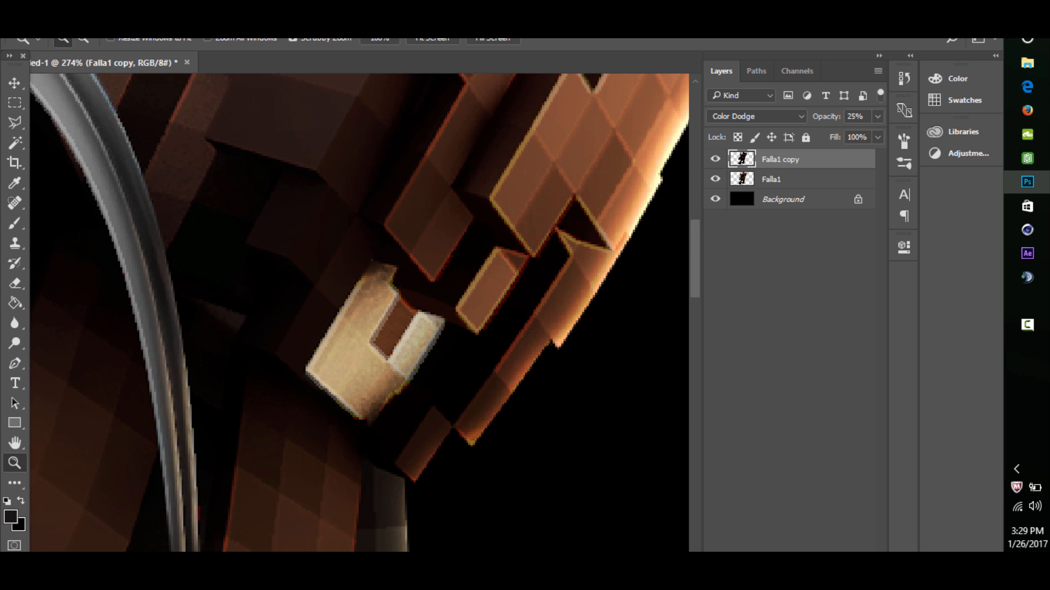
{"action": "left_click", "coordinate": [14, 283]}
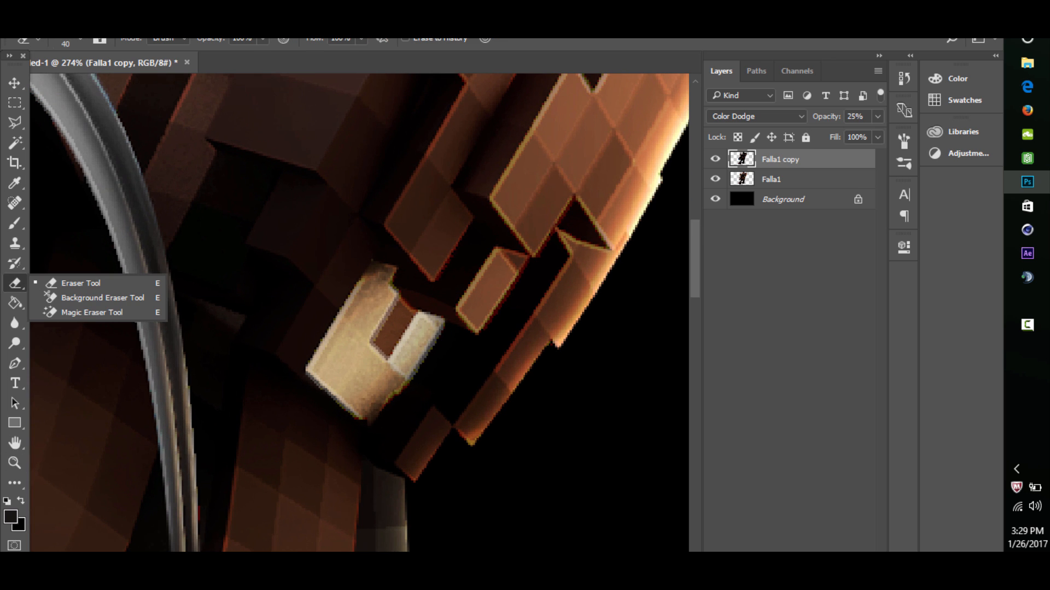
{"action": "left_click_drag", "start_coordinate": [393, 337], "coordinate": [381, 338]}
{"action": "mouse_move", "coordinate": [402, 327]}
{"action": "left_mouse_down"}
{"action": "mouse_move", "coordinate": [387, 340]}
{"action": "mouse_move", "coordinate": [412, 370]}
{"action": "mouse_move", "coordinate": [428, 337]}
{"action": "left_mouse_up"}
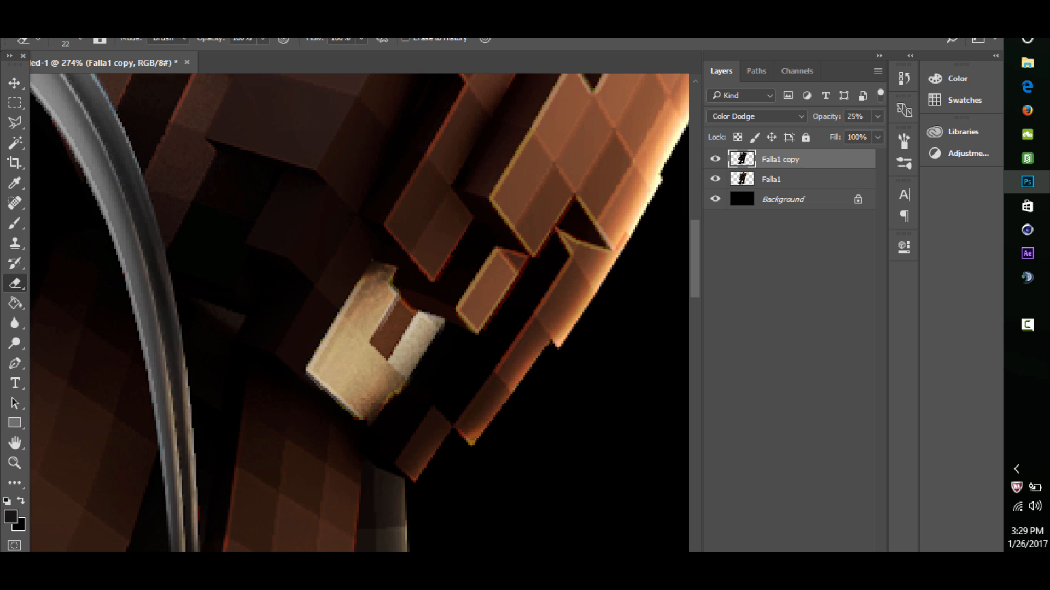
{"action": "mouse_move", "coordinate": [411, 380]}
{"action": "left_mouse_down"}
{"action": "mouse_move", "coordinate": [343, 406]}
{"action": "mouse_move", "coordinate": [312, 367]}
{"action": "mouse_move", "coordinate": [384, 282]}
{"action": "mouse_move", "coordinate": [431, 324]}
{"action": "left_mouse_up"}
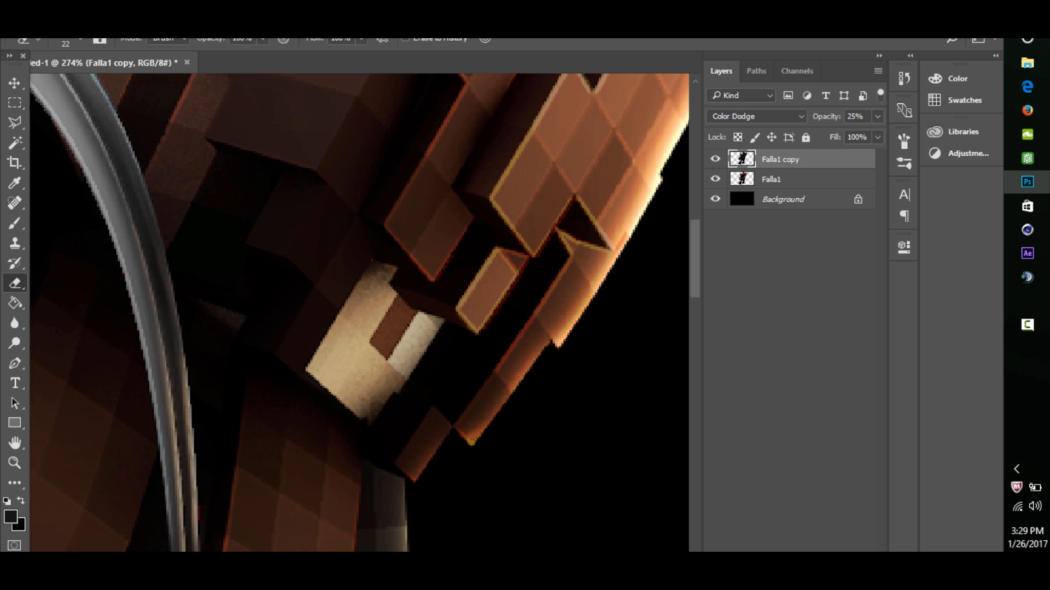
- Compare the whole figure with and without the Falla1 copy layer, leaving the layer shown
{"action": "left_click", "coordinate": [15, 463]}
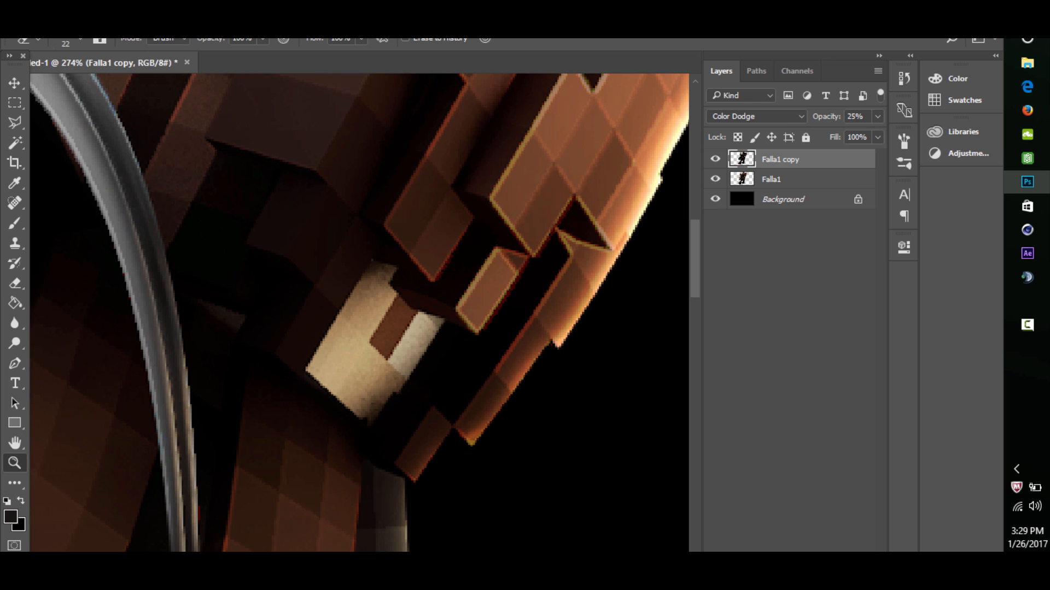
{"action": "mouse_move", "coordinate": [415, 225]}
{"action": "left_mouse_down"}
{"action": "mouse_move", "coordinate": [328, 227]}
{"action": "mouse_move", "coordinate": [382, 230]}
{"action": "left_mouse_up"}
{"action": "left_click", "coordinate": [715, 159]}
{"action": "left_click", "coordinate": [715, 159]}
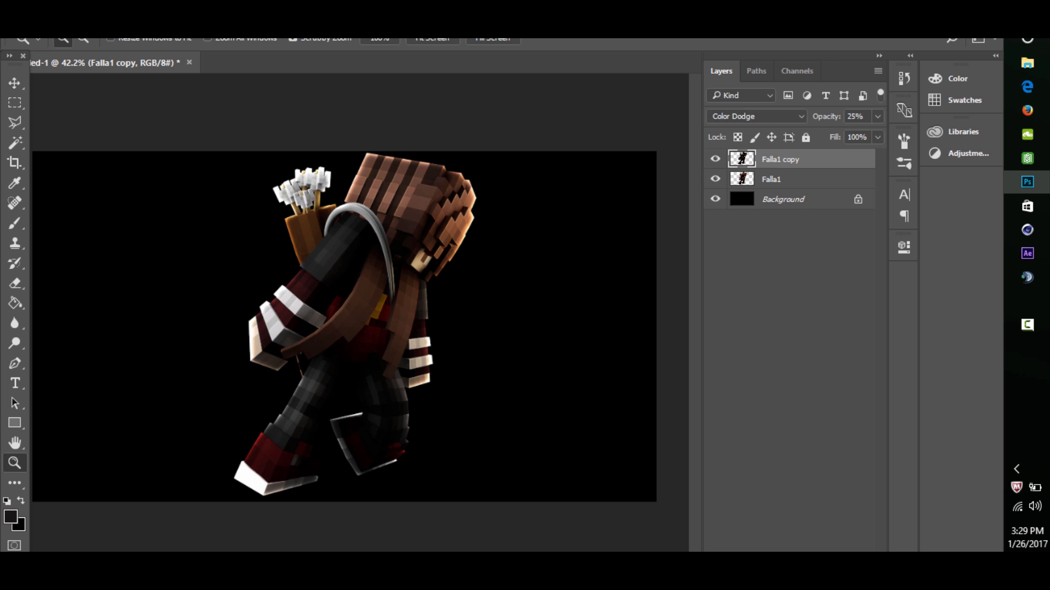
{"action": "left_click", "coordinate": [715, 159]}
{"action": "left_click", "coordinate": [715, 159]}
{"action": "left_click_drag", "start_coordinate": [407, 229], "coordinate": [373, 230]}
{"action": "left_click_drag", "start_coordinate": [349, 329], "coordinate": [380, 330]}
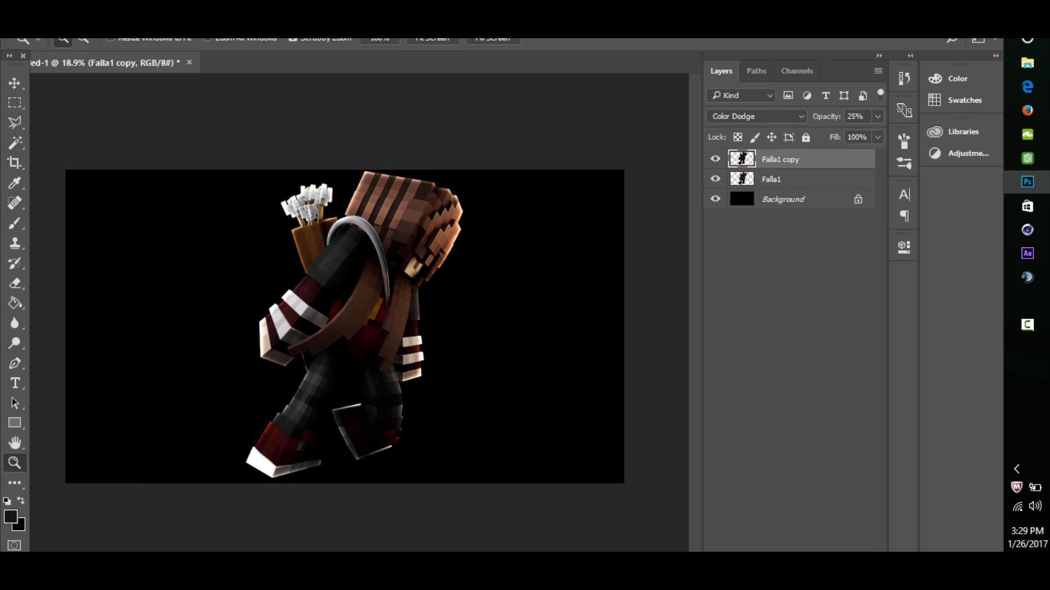
- Merge the Falla1 and Falla1 copy layers into one layer
{"action": "left_click", "coordinate": [793, 179], "text": "shift"}
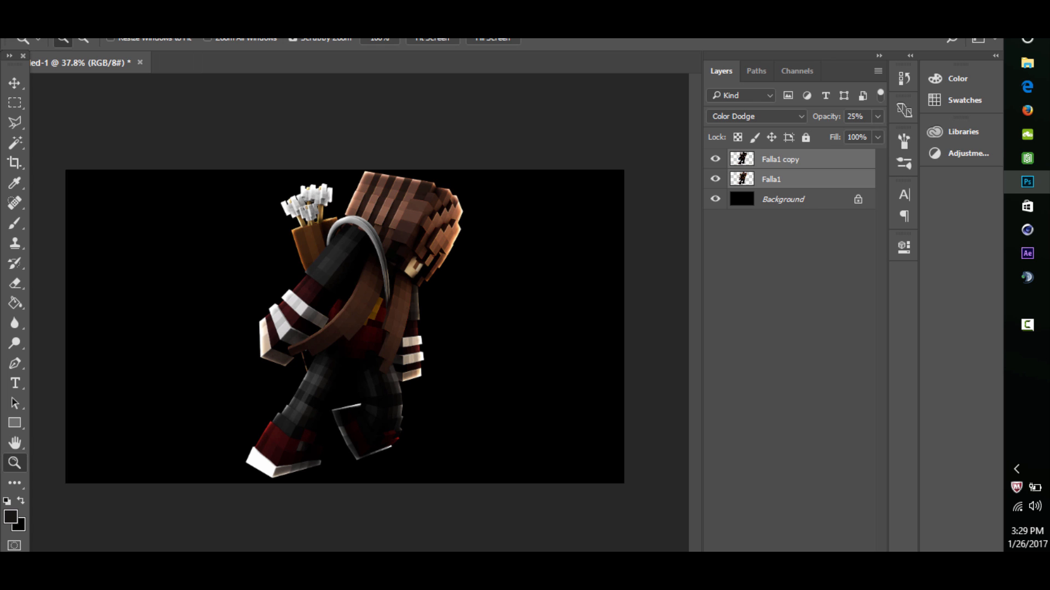
{"action": "key", "text": "ctrl+e"}
{"action": "mouse_move", "coordinate": [397, 268]}
{"action": "left_mouse_down"}
{"action": "mouse_move", "coordinate": [350, 267]}
{"action": "mouse_move", "coordinate": [416, 268]}
{"action": "left_mouse_up"}
- Open Liquify on the merged layer and push the top of the head slightly upward with a size 300 Forward Warp brush
{"action": "left_click", "coordinate": [242, 15]}
{"action": "key", "text": "Escape"}
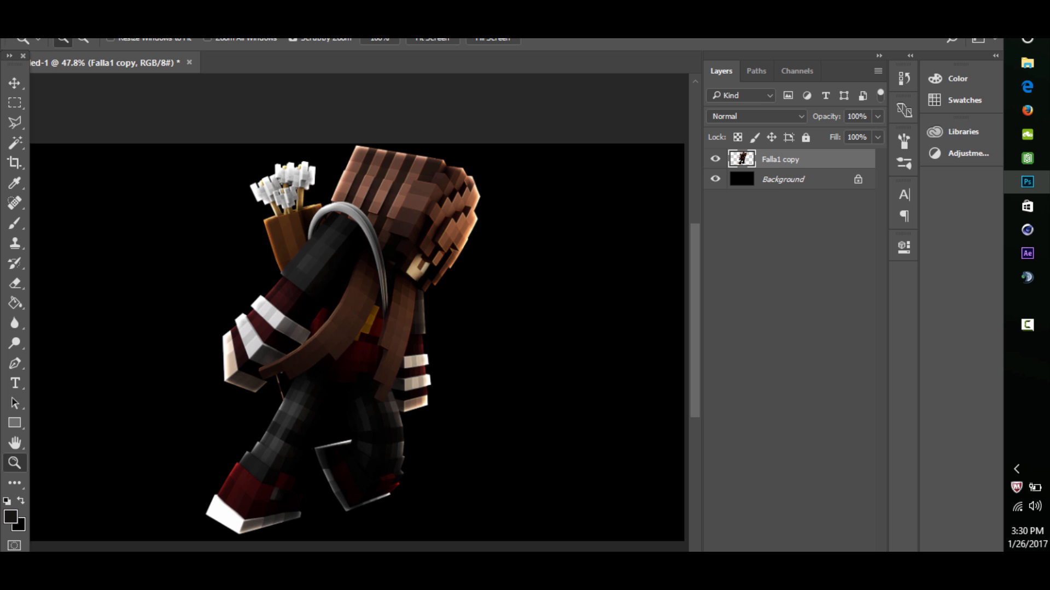
{"action": "key", "text": "ctrl+shift+x"}
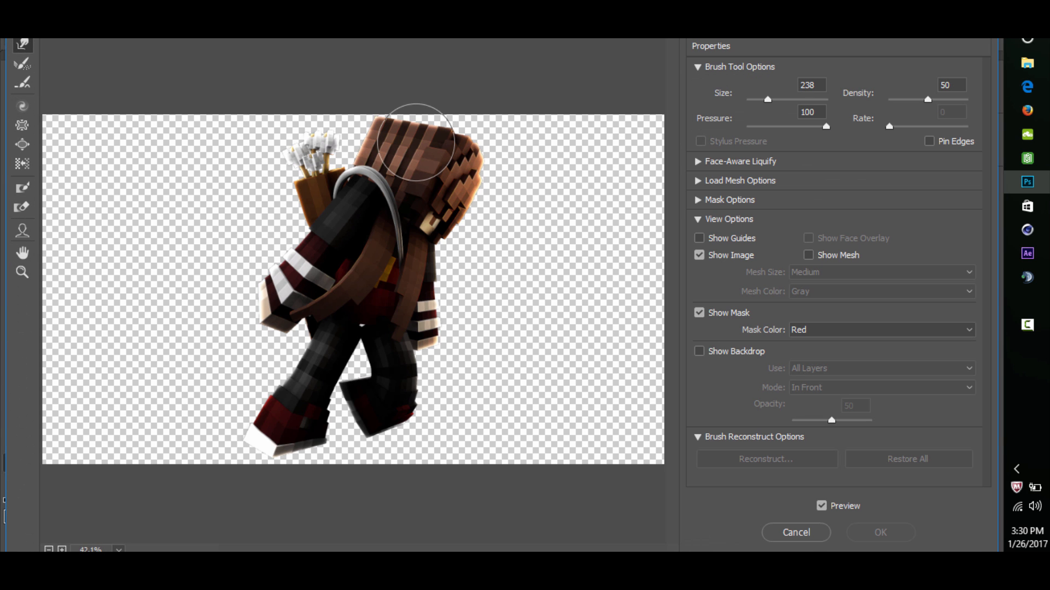
{"action": "key", "text": "bracketright"}
{"action": "key", "text": "bracketright"}
{"action": "key", "text": "bracketright"}
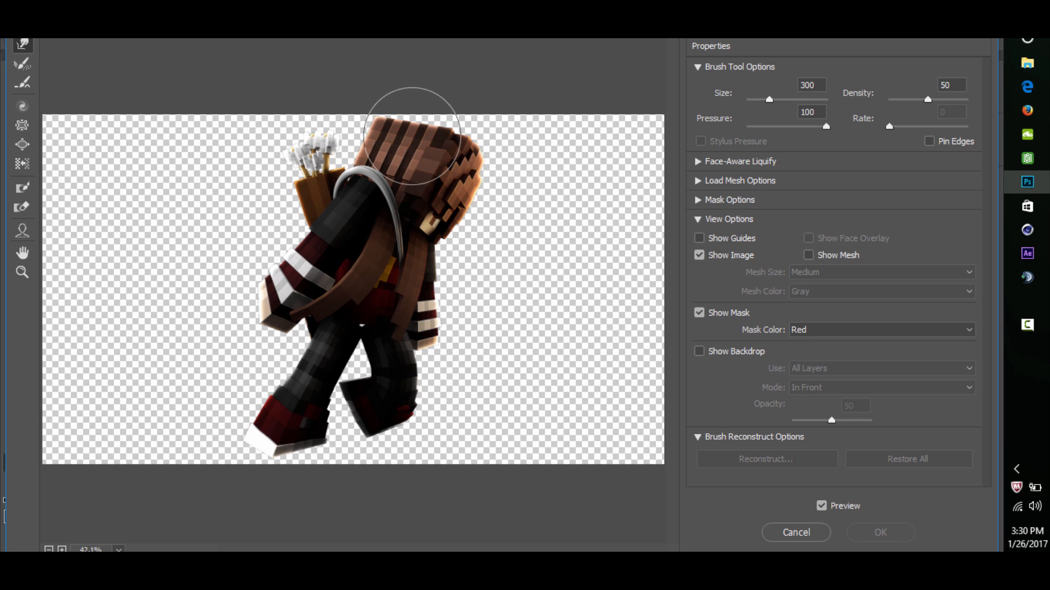
{"action": "left_click_drag", "start_coordinate": [411, 136], "coordinate": [417, 102]}
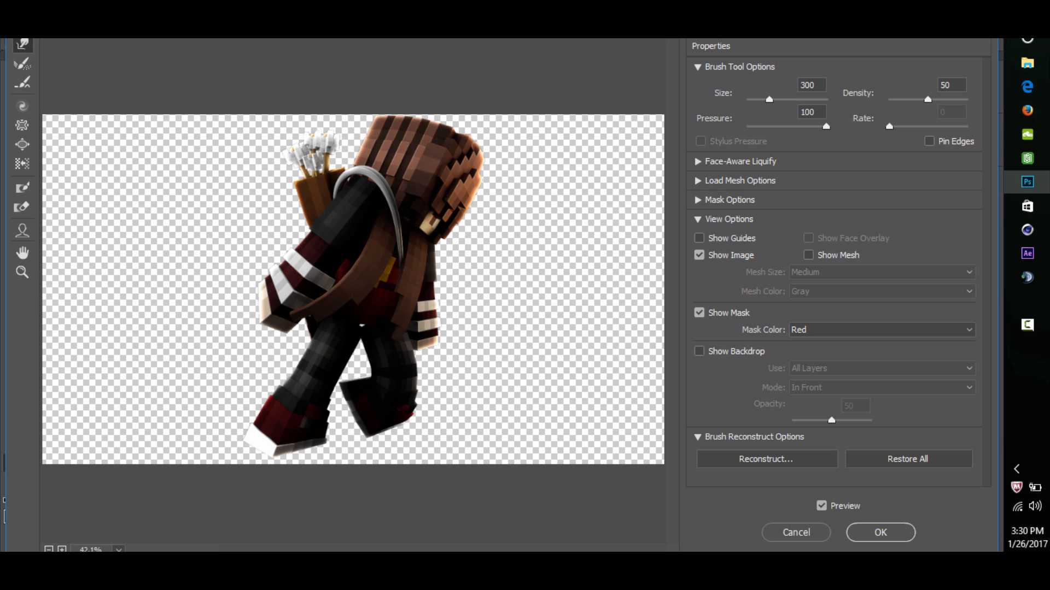
- Inspect the warped head up close and run Reconstruct on the Liquify changes, accepting the preset amount
{"action": "key", "text": "alt"}
{"action": "left_click", "coordinate": [22, 271]}
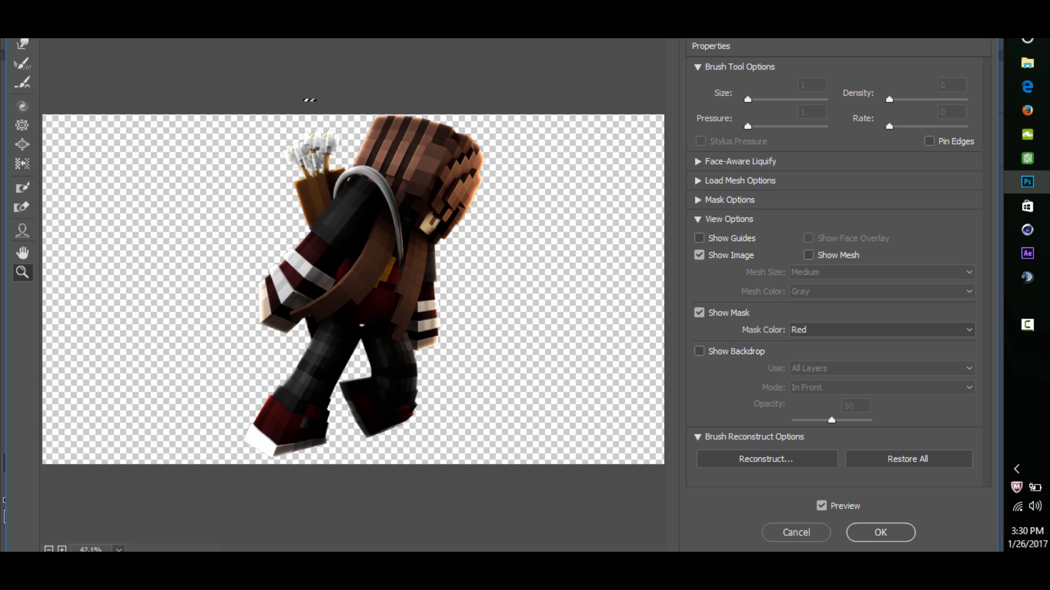
{"action": "left_click_drag", "start_coordinate": [304, 100], "coordinate": [570, 327]}
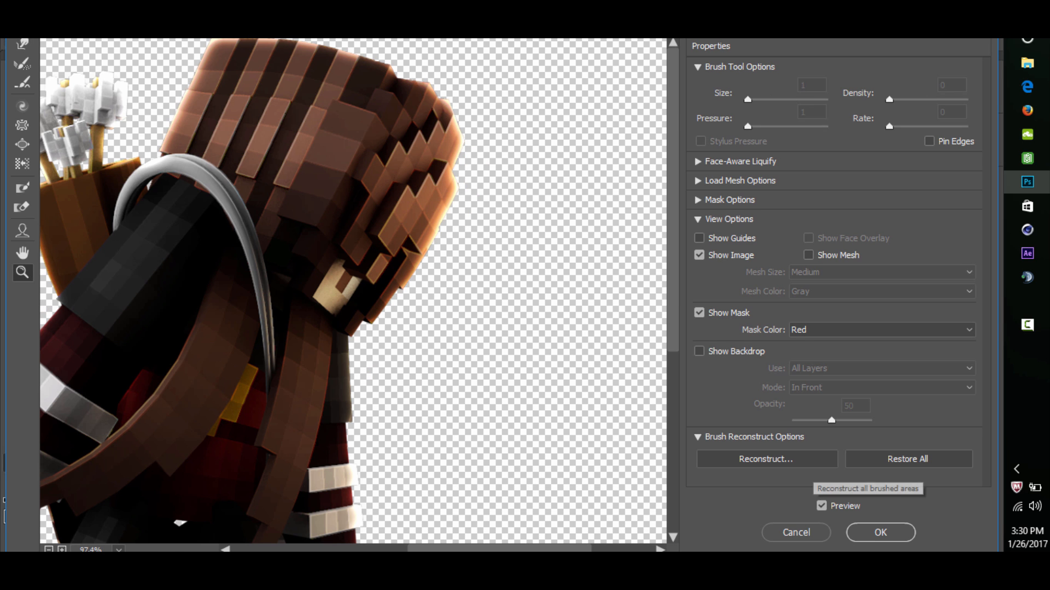
{"action": "left_click", "coordinate": [804, 462]}
{"action": "key", "text": "Return"}
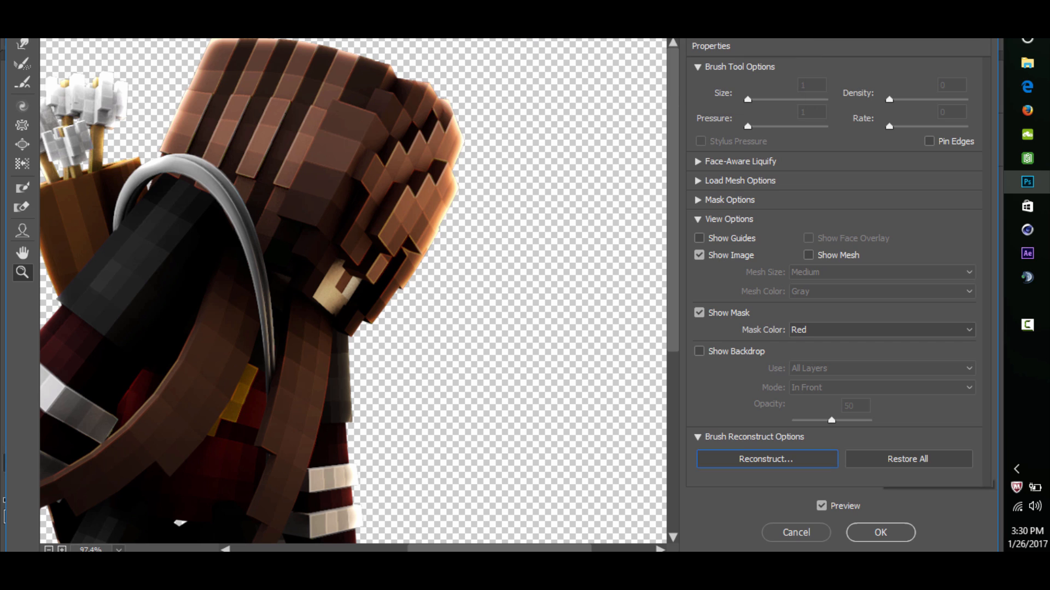
- Push the edge of the long brown hair strand at the waist into a wavier shape with a size 90 Forward Warp brush
{"action": "left_click", "coordinate": [22, 44]}
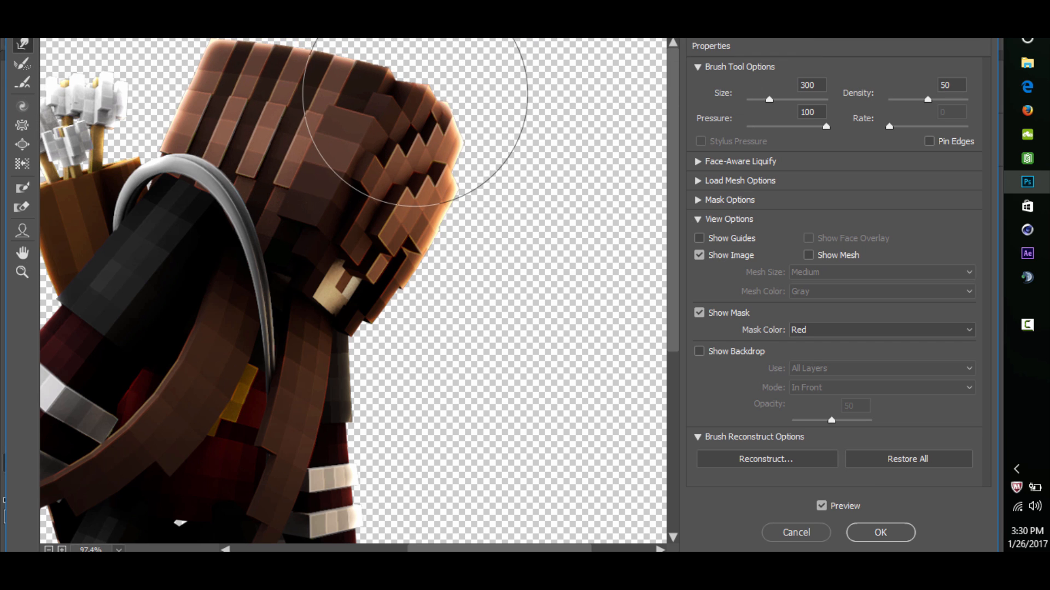
{"action": "scroll", "coordinate": [416, 109], "scroll_direction": "down", "scroll_amount": 3}
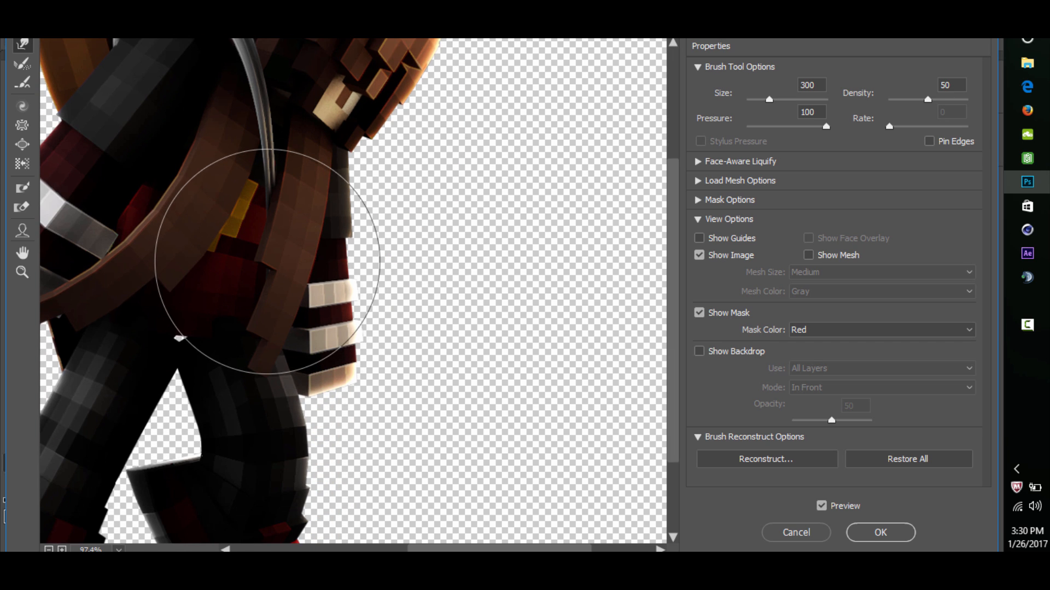
{"action": "key", "text": "bracketleft"}
{"action": "key", "text": "bracketleft"}
{"action": "key", "text": "bracketleft"}
{"action": "key", "text": "bracketleft"}
{"action": "key", "text": "bracketleft"}
{"action": "key", "text": "bracketleft"}
{"action": "key", "text": "bracketleft"}
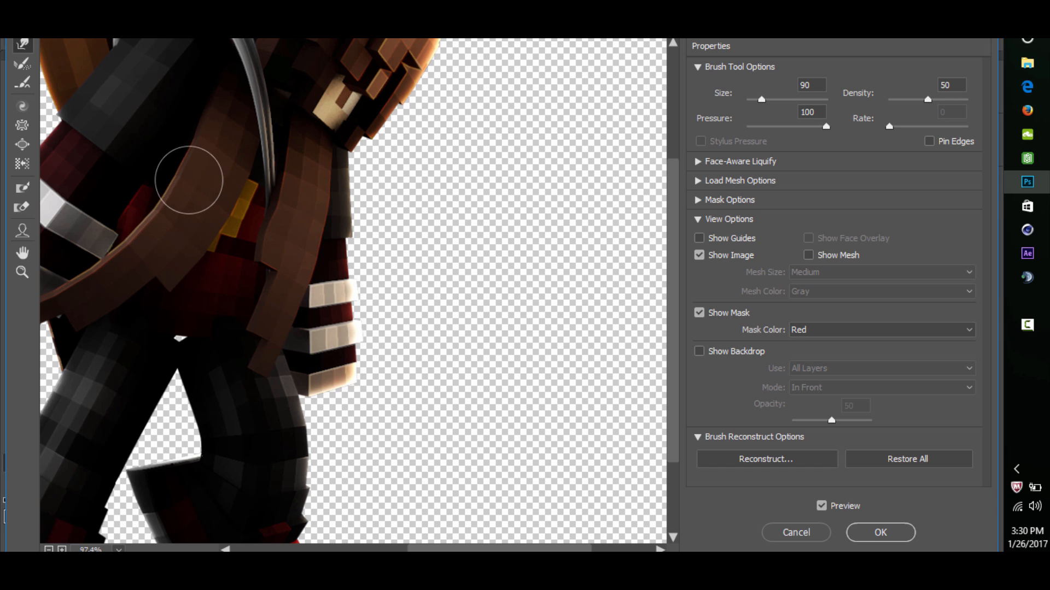
{"action": "mouse_move", "coordinate": [146, 228]}
{"action": "left_mouse_down"}
{"action": "mouse_move", "coordinate": [140, 236]}
{"action": "mouse_move", "coordinate": [190, 246]}
{"action": "left_mouse_up"}
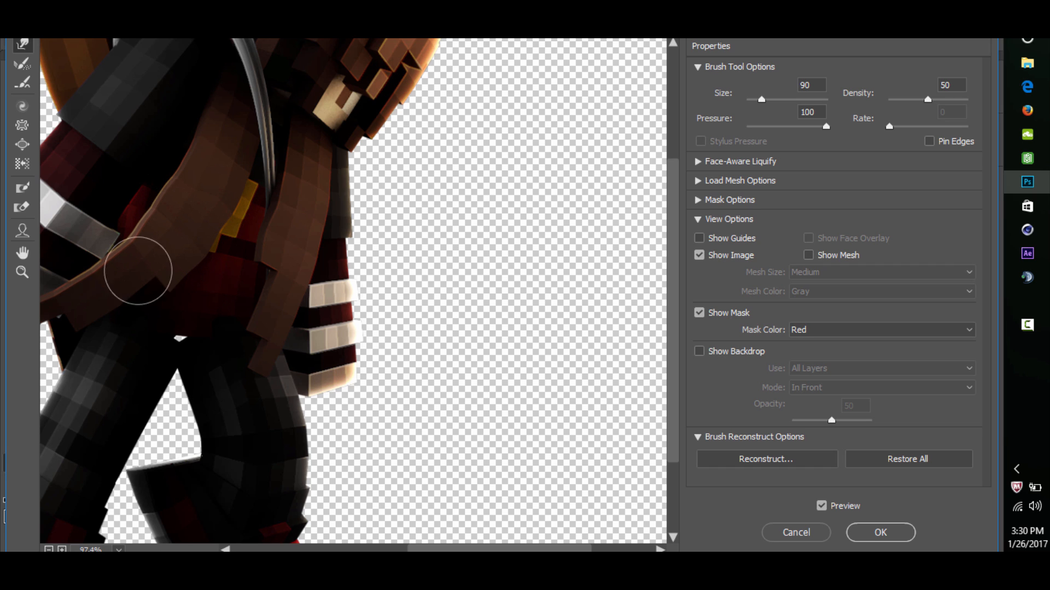
- Warp the tip of the brown strand and the striped sleeve ends beside both hands with the size 90 brush
{"action": "left_click_drag", "start_coordinate": [441, 549], "coordinate": [372, 549]}
{"action": "mouse_move", "coordinate": [279, 335]}
{"action": "left_mouse_down"}
{"action": "mouse_move", "coordinate": [280, 315]}
{"action": "mouse_move", "coordinate": [281, 328]}
{"action": "mouse_move", "coordinate": [265, 301]}
{"action": "mouse_move", "coordinate": [233, 315]}
{"action": "left_mouse_up"}
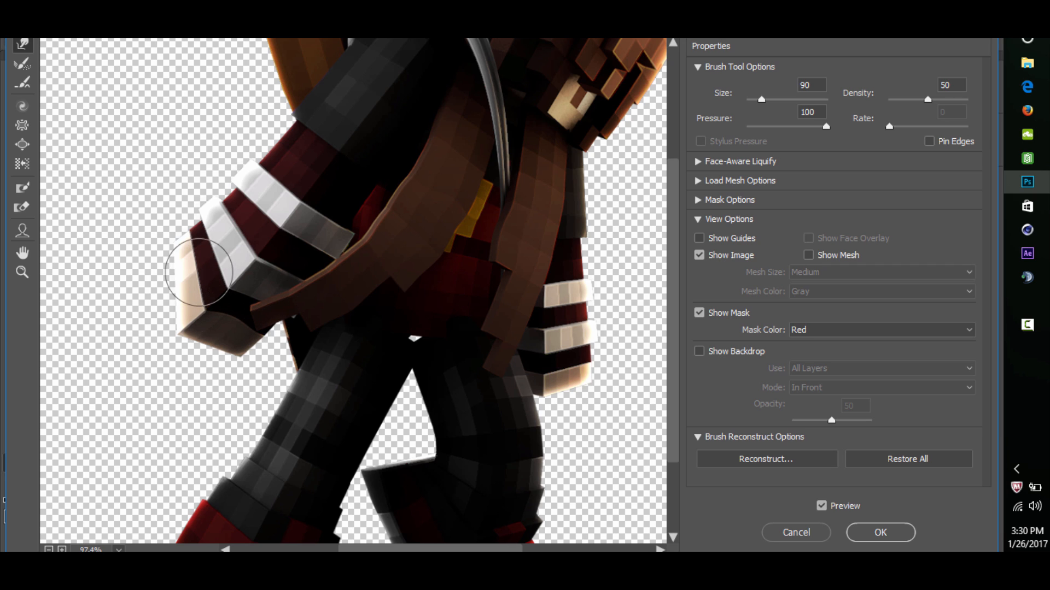
{"action": "left_click_drag", "start_coordinate": [198, 271], "coordinate": [216, 268]}
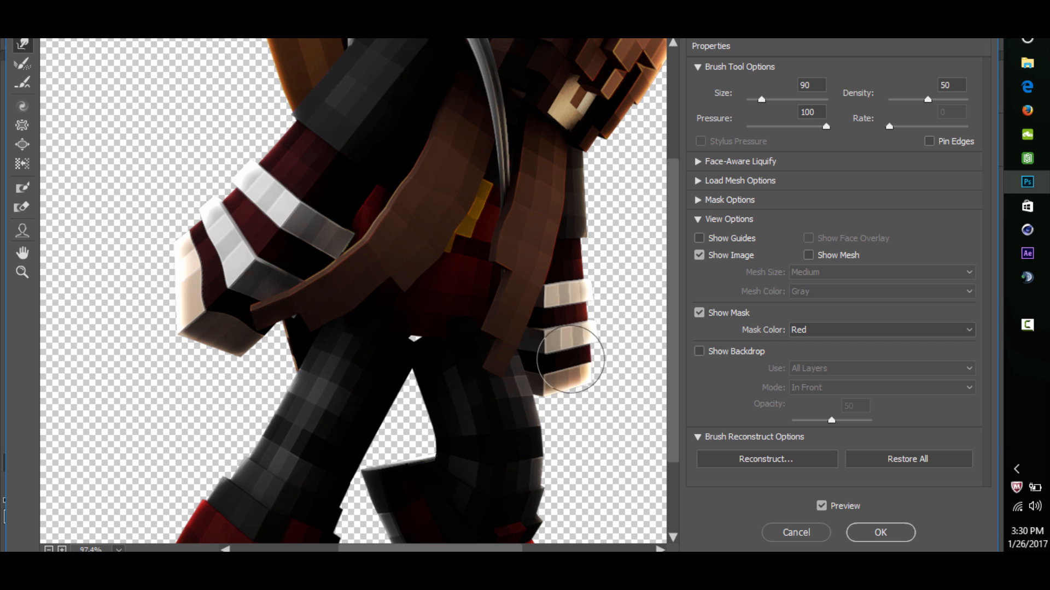
{"action": "left_click_drag", "start_coordinate": [570, 359], "coordinate": [570, 354]}
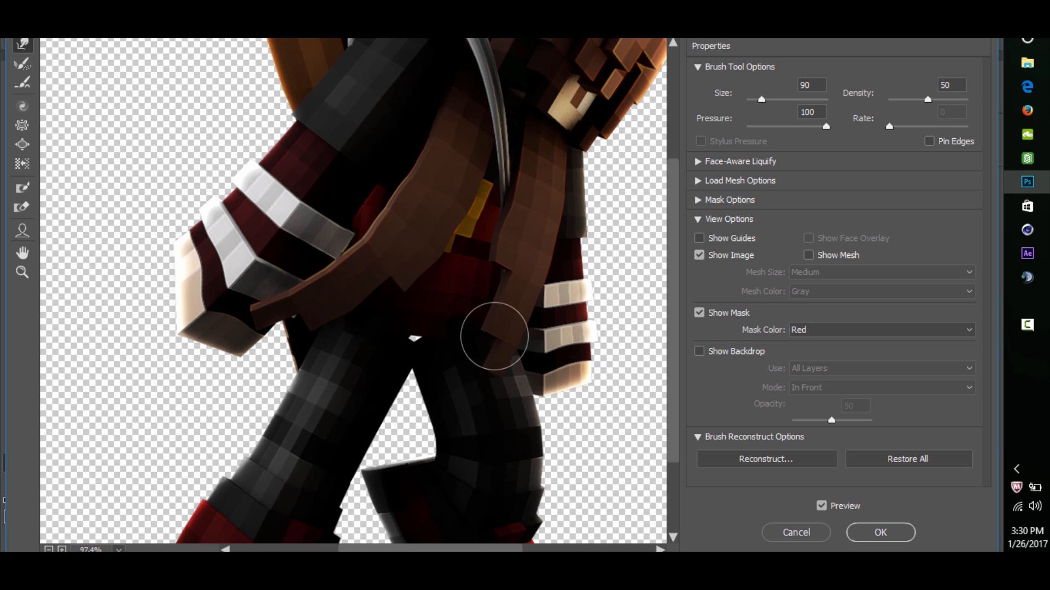
- Bend the grey bow curve across the shoulder and chest with Forward Warp, undo the stroke that distorts the shoulder, and apply Liquify
{"action": "scroll", "coordinate": [365, 298], "scroll_direction": "up", "scroll_amount": 3}
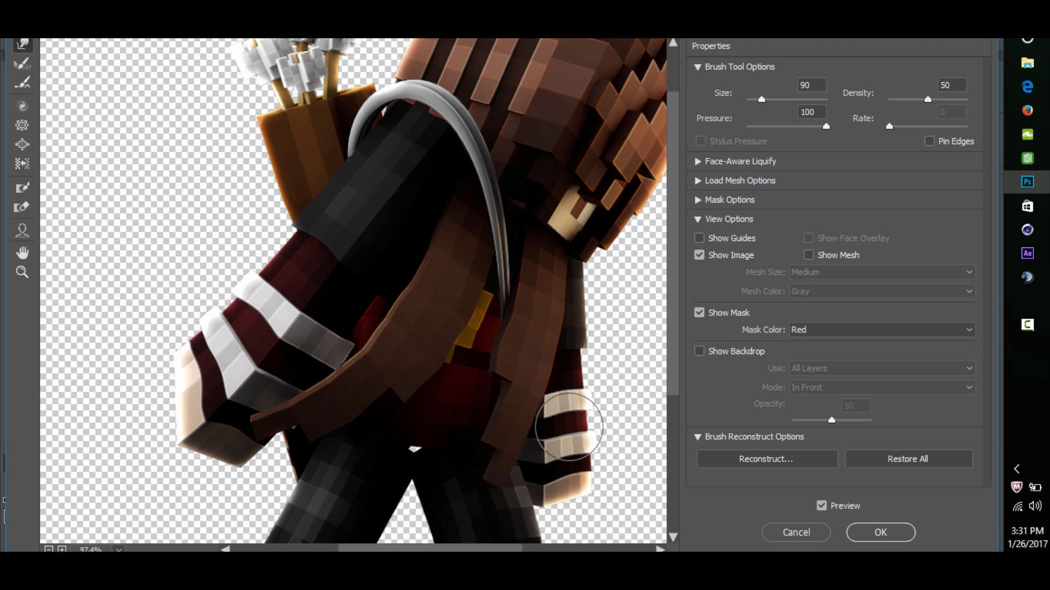
{"action": "scroll", "coordinate": [571, 443], "scroll_direction": "down", "scroll_amount": 5}
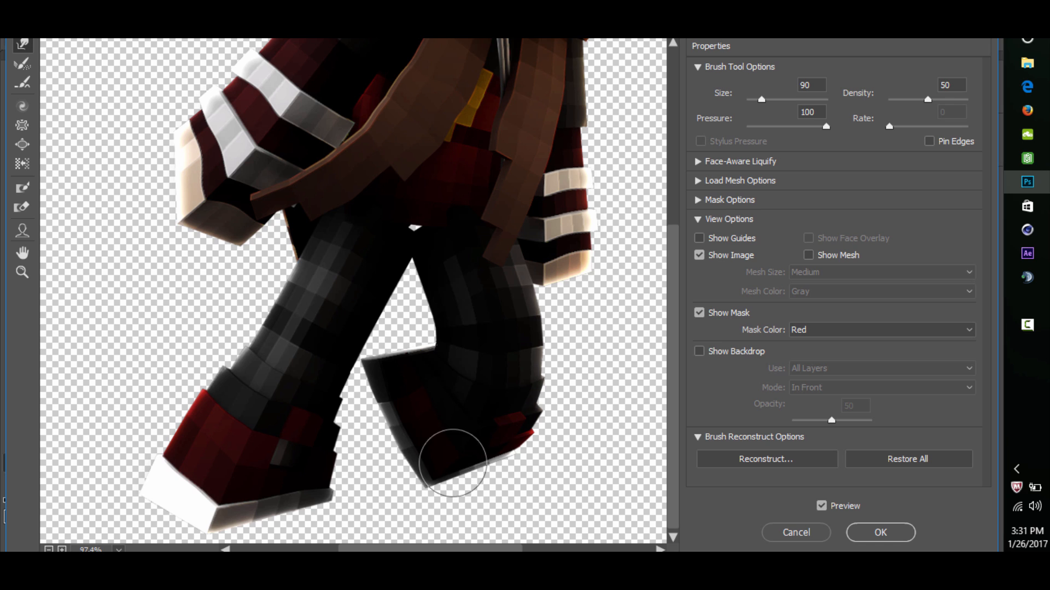
{"action": "scroll", "coordinate": [352, 387], "scroll_direction": "up", "scroll_amount": 10}
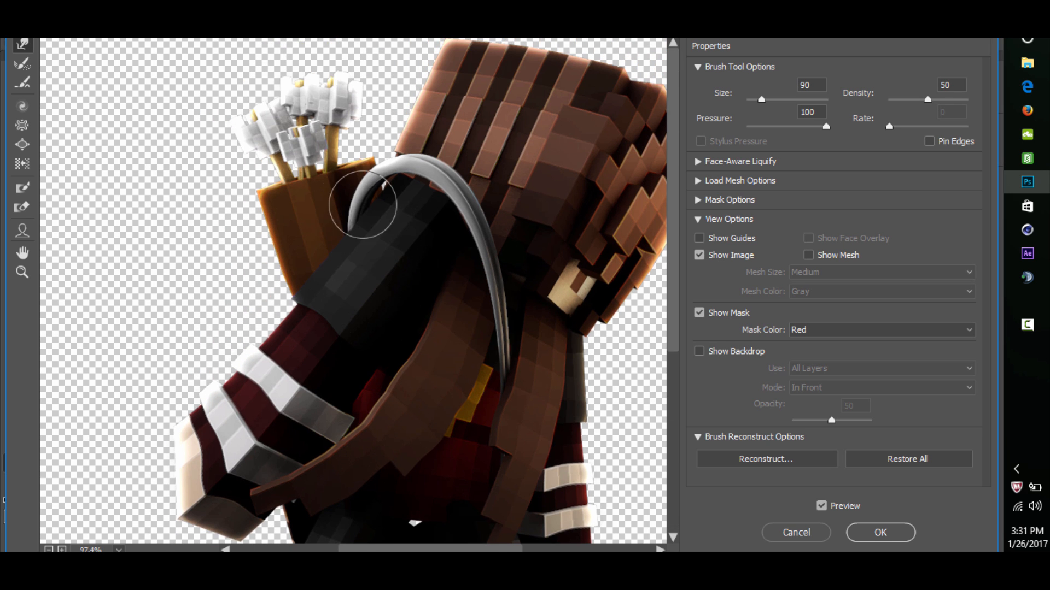
{"action": "left_click_drag", "start_coordinate": [465, 254], "coordinate": [514, 331]}
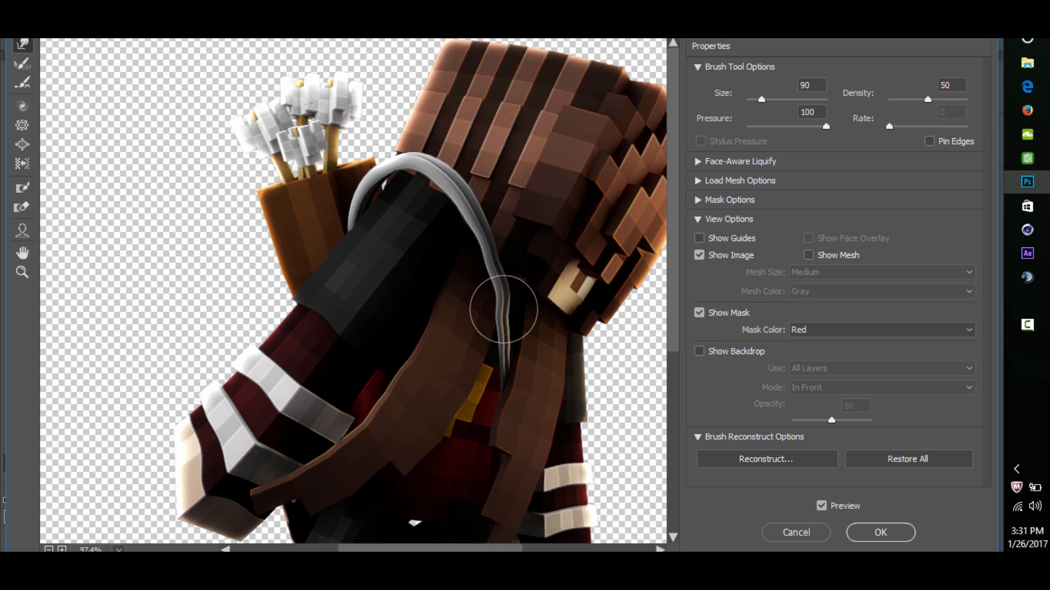
{"action": "left_click_drag", "start_coordinate": [393, 177], "coordinate": [438, 241]}
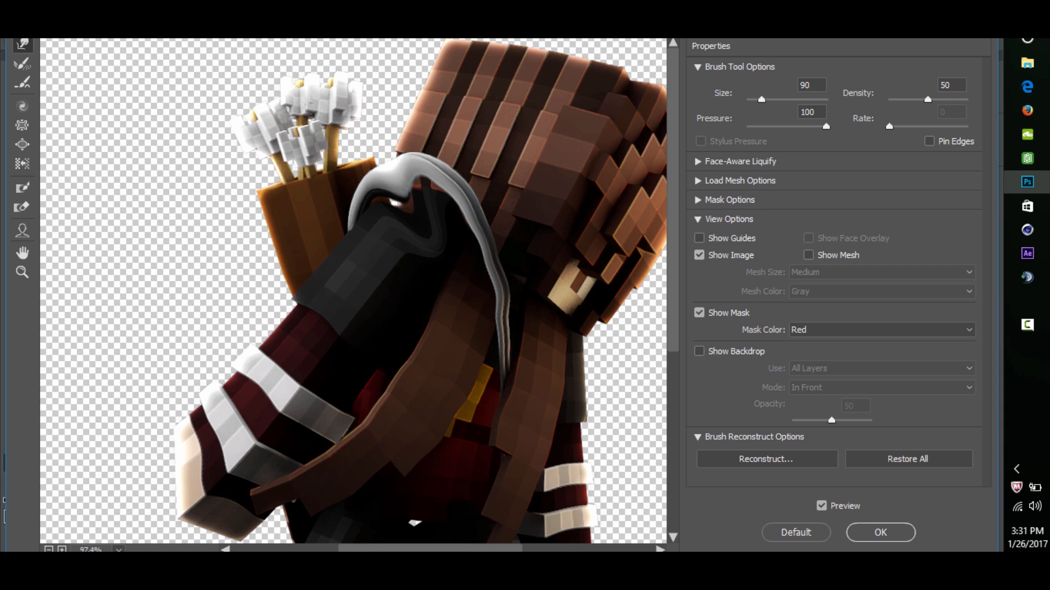
{"action": "key", "text": "ctrl+alt+z"}
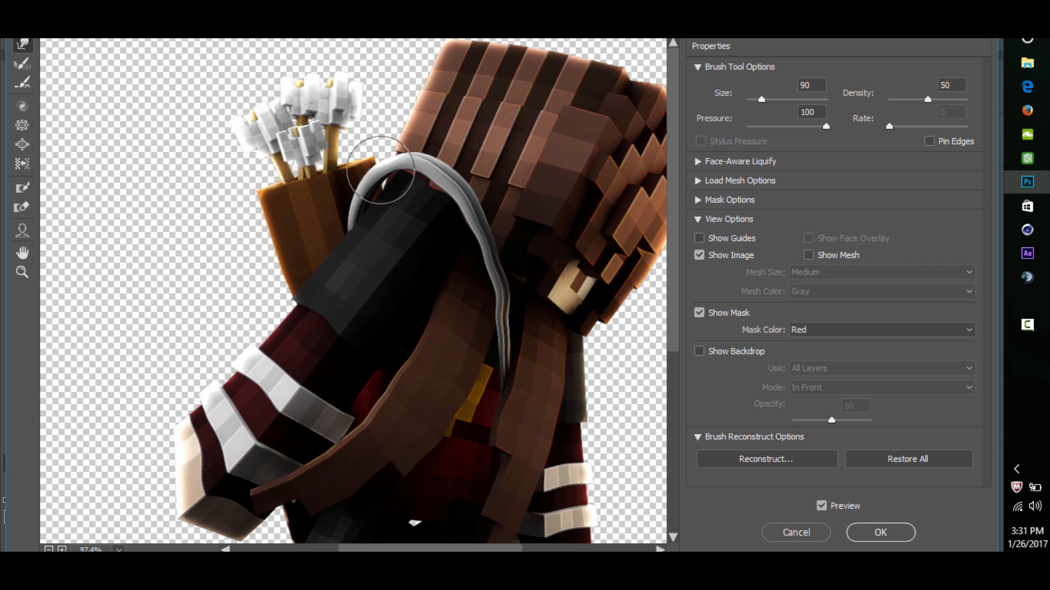
{"action": "key", "text": "Return"}
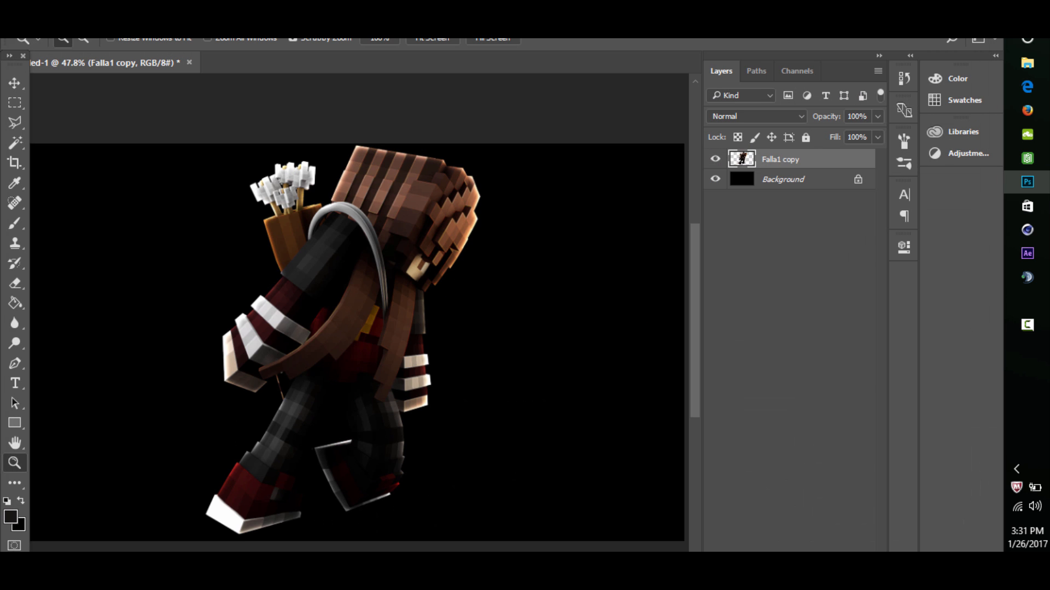
- Place the China Screenshot NIGHT (2) image as an embedded full-canvas background and move its layer below Falla1 copy
{"action": "left_click_drag", "start_coordinate": [385, 296], "coordinate": [361, 296]}
{"action": "left_click", "coordinate": [12, 17]}
{"action": "mouse_move", "coordinate": [40, 16]}
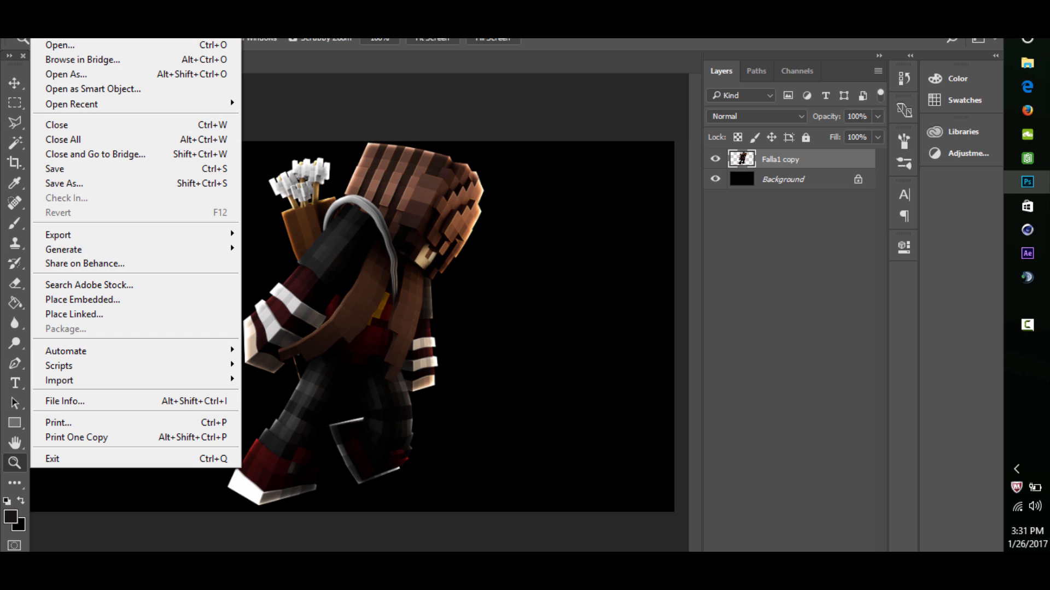
{"action": "left_click", "coordinate": [82, 300]}
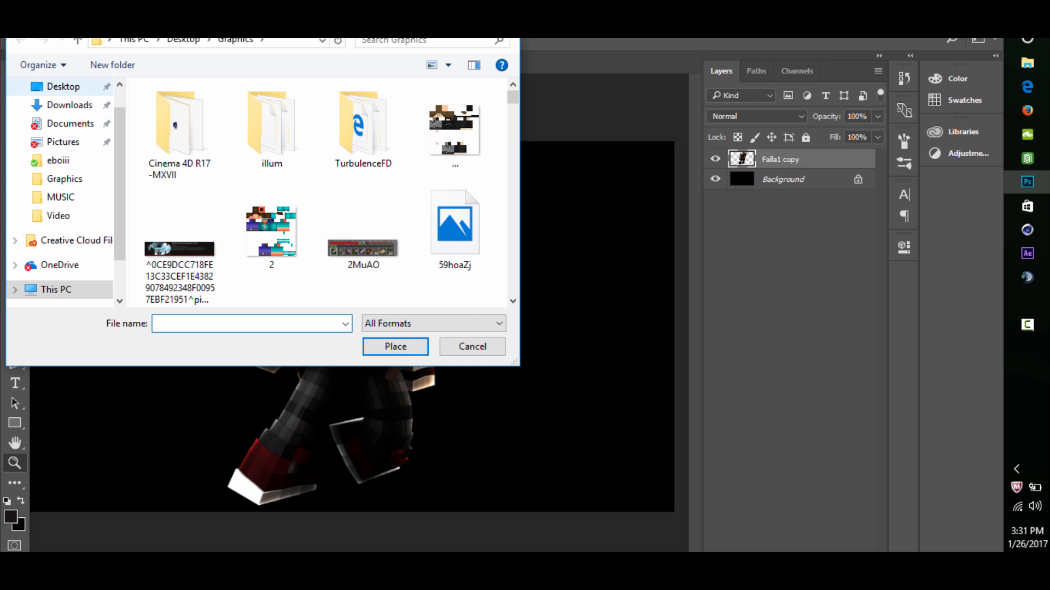
{"action": "left_click", "coordinate": [64, 87]}
{"action": "double_click", "coordinate": [451, 127]}
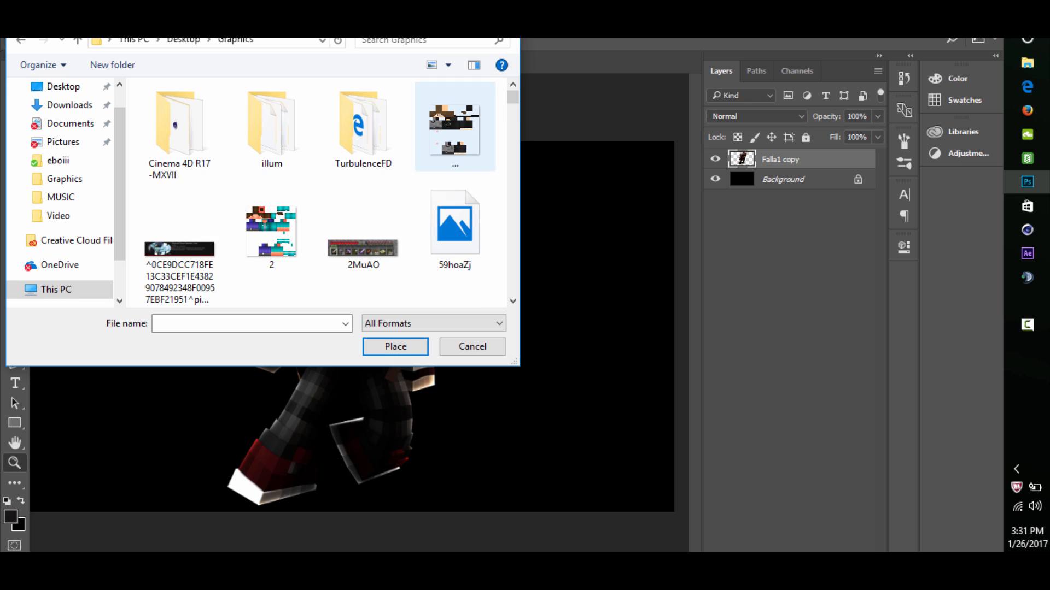
{"action": "scroll", "coordinate": [322, 192], "scroll_direction": "down", "scroll_amount": 5}
{"action": "scroll", "coordinate": [322, 191], "scroll_direction": "down", "scroll_amount": 10}
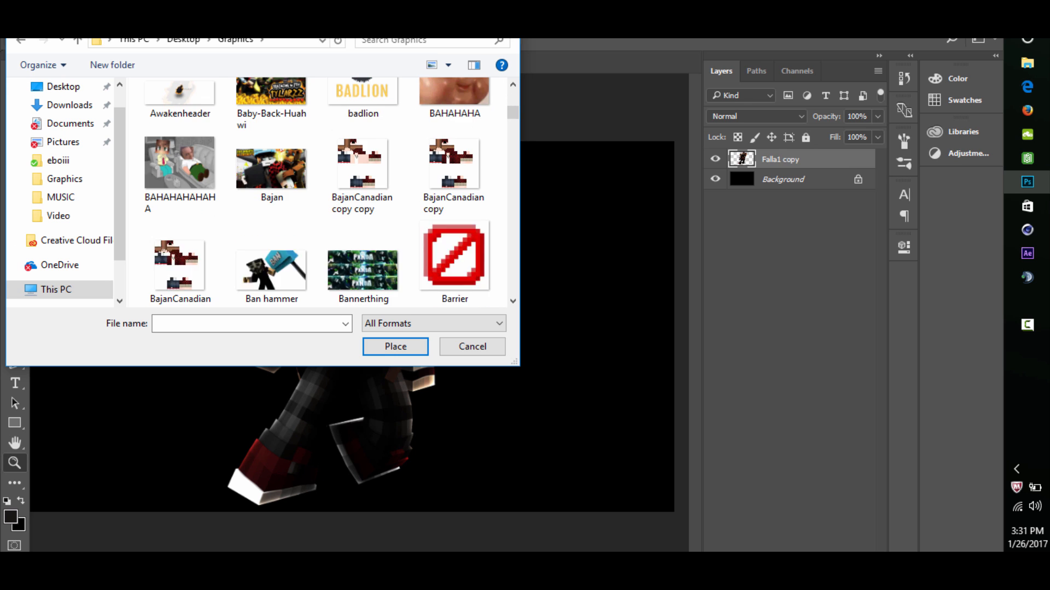
{"action": "scroll", "coordinate": [323, 192], "scroll_direction": "down", "scroll_amount": 3}
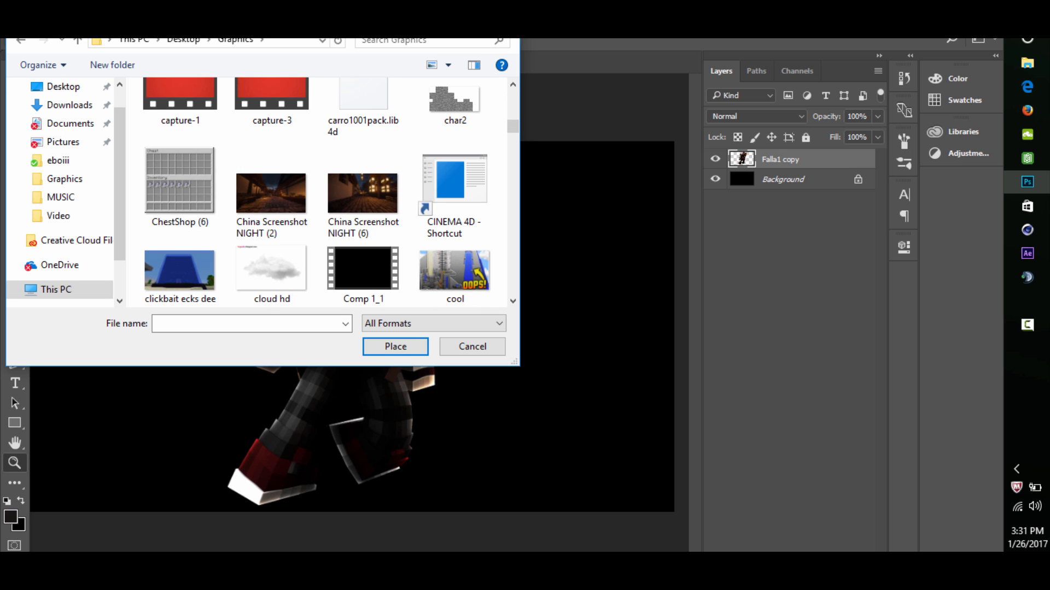
{"action": "left_click", "coordinate": [272, 192]}
{"action": "key", "text": "Return"}
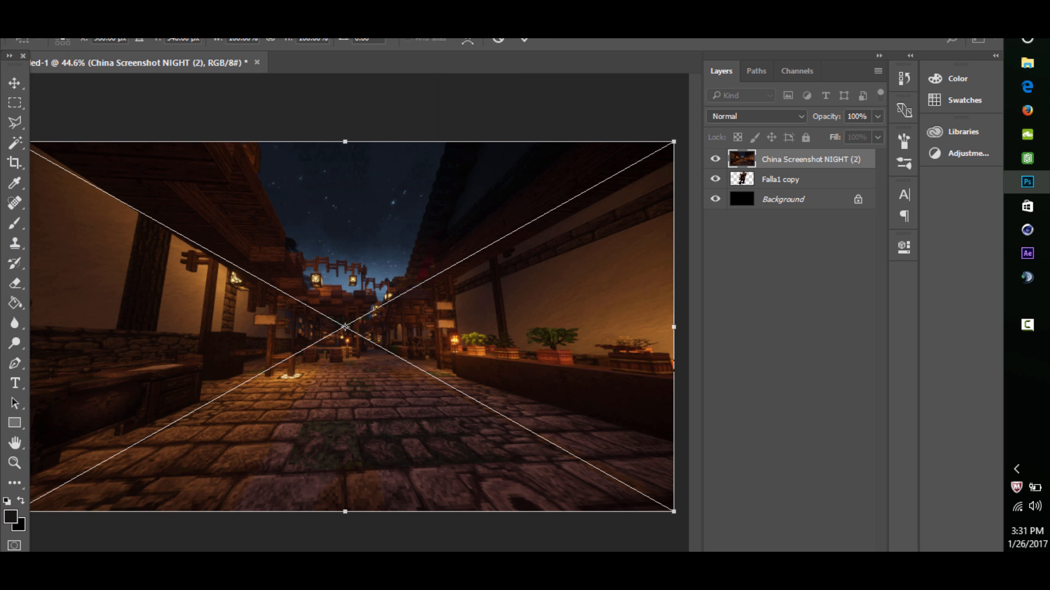
{"action": "key", "text": "Return"}
{"action": "left_click_drag", "start_coordinate": [803, 160], "coordinate": [803, 188]}
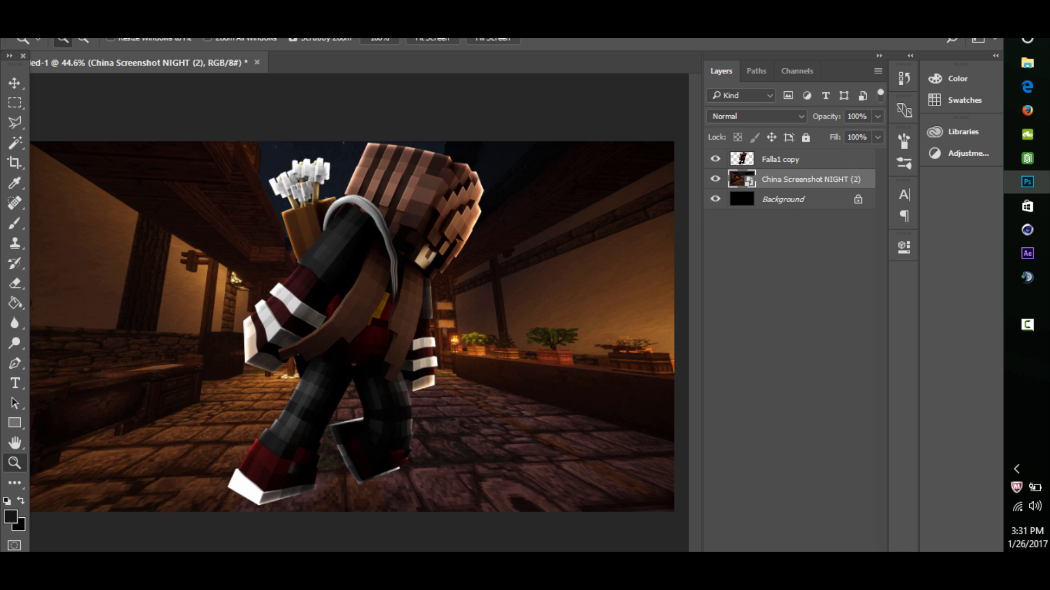
- Add a layer above the street image and draw a black ellipse without stroke, about 436 by 151 px, around the front foot
{"action": "key", "text": "ctrl+shift+alt+n"}
{"action": "right_click", "coordinate": [15, 423]}
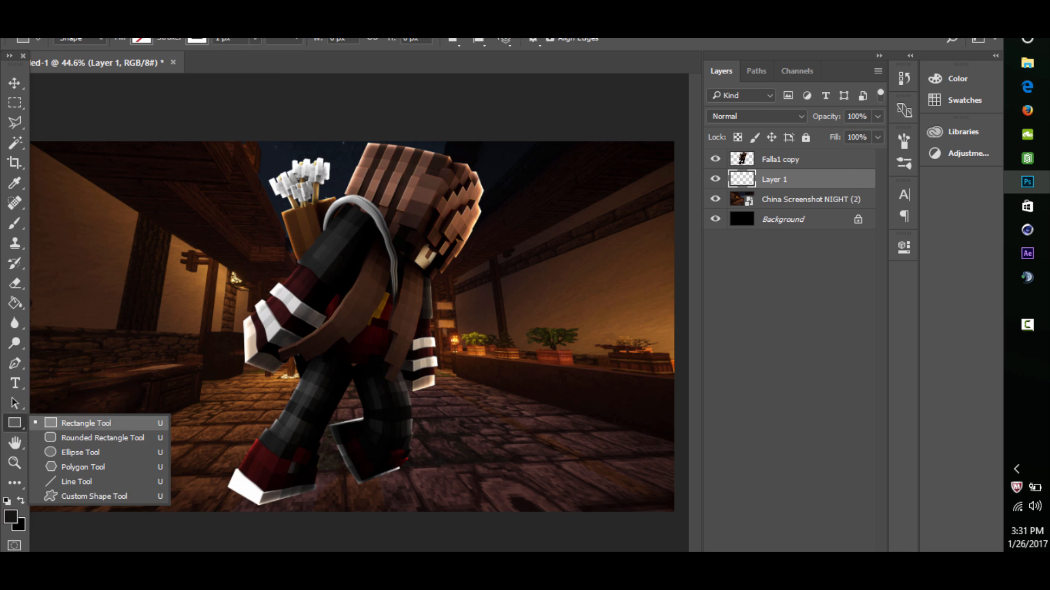
{"action": "left_click", "coordinate": [82, 453]}
{"action": "left_click_drag", "start_coordinate": [206, 513], "coordinate": [357, 462]}
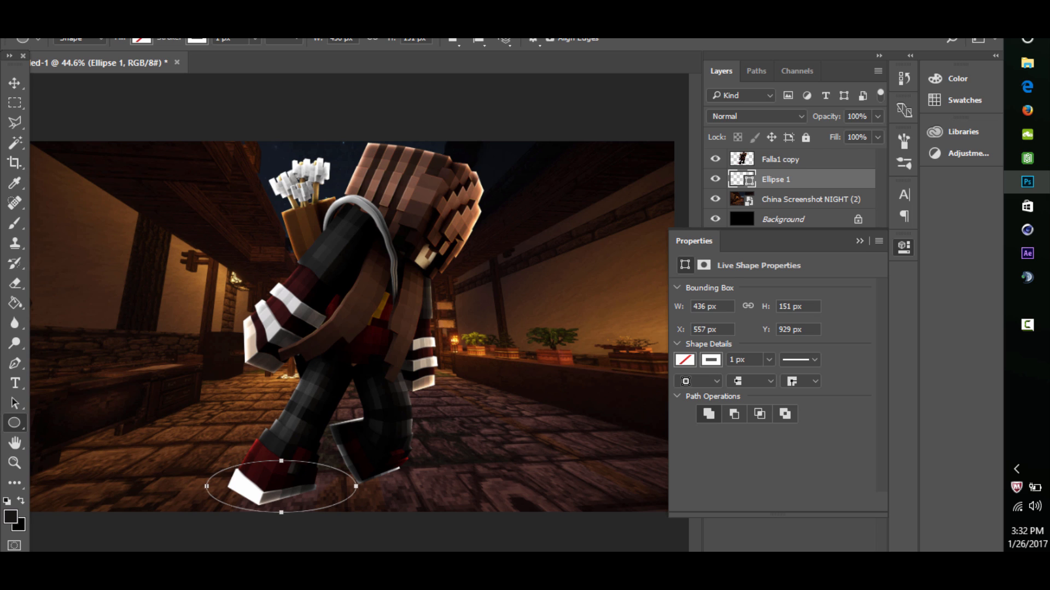
{"action": "left_click", "coordinate": [684, 359]}
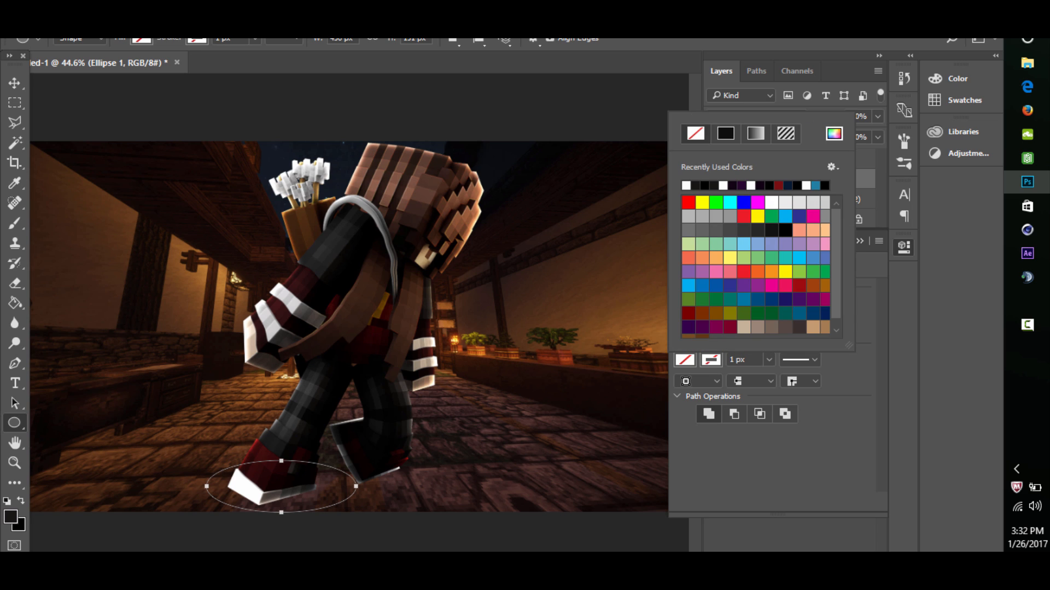
{"action": "left_click", "coordinate": [704, 186]}
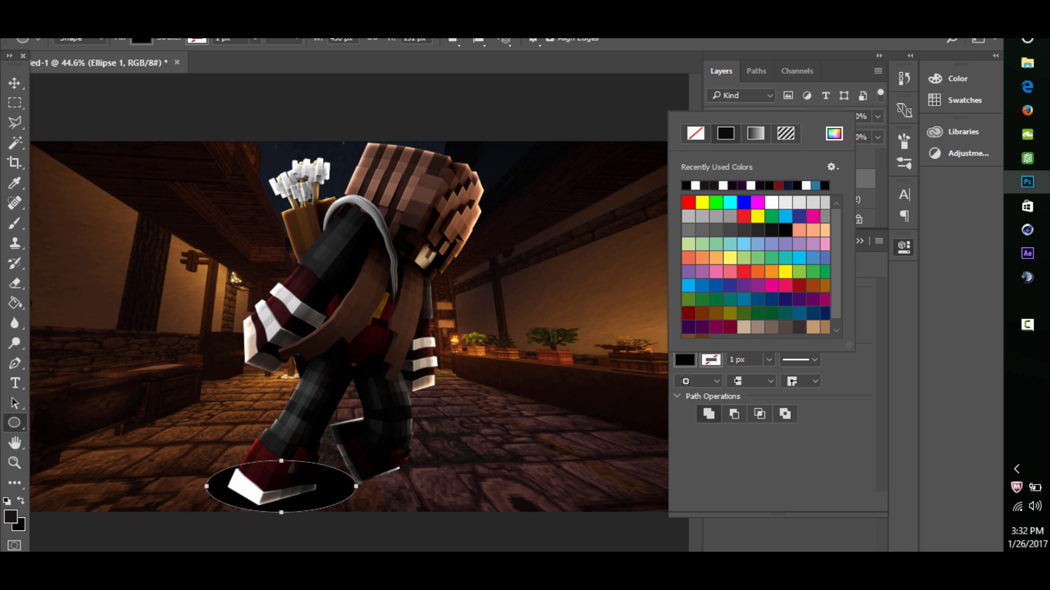
- Move the black ellipse slightly to the left beneath the front foot
{"action": "left_click", "coordinate": [15, 83]}
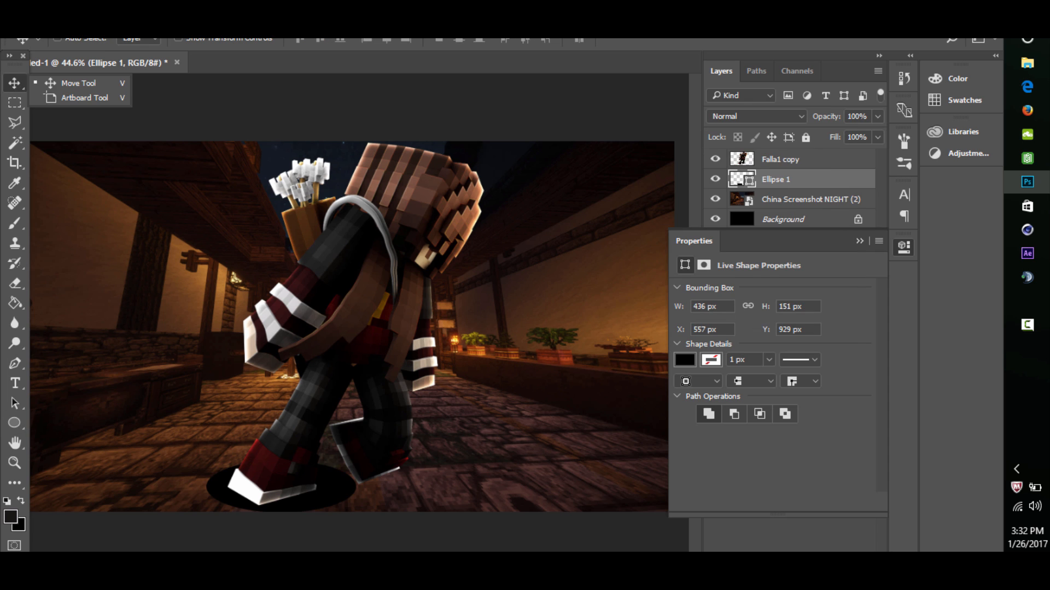
{"action": "left_click_drag", "start_coordinate": [354, 448], "coordinate": [343, 447]}
{"action": "left_click", "coordinate": [860, 241]}
- Rasterize the ellipse and soften it into a shadow with a Gaussian Blur of radius 9 pixels
{"action": "left_click", "coordinate": [242, 17]}
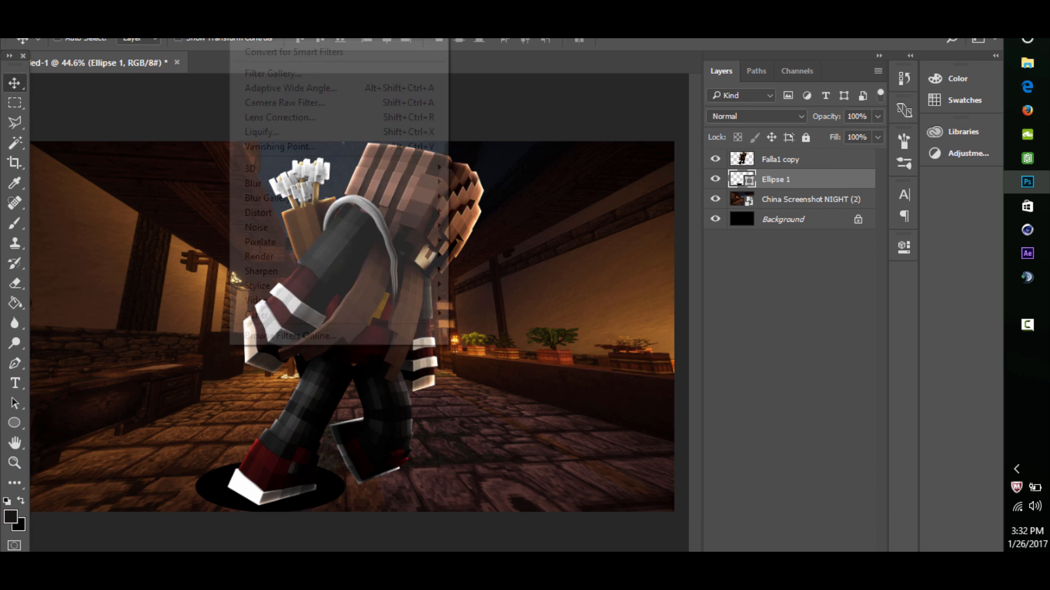
{"action": "mouse_move", "coordinate": [438, 179]}
{"action": "left_click", "coordinate": [481, 239]}
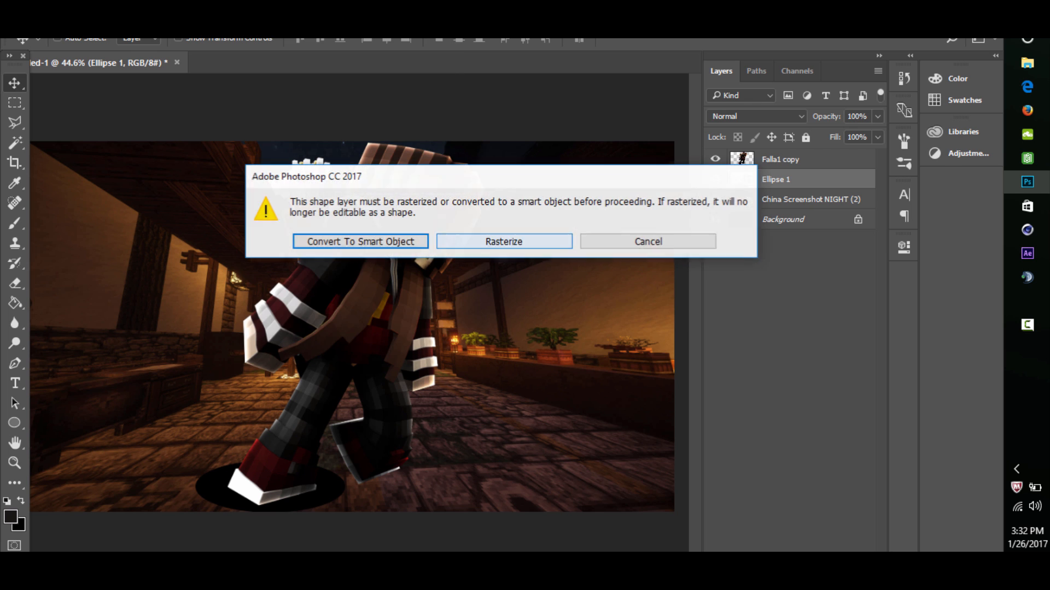
{"action": "left_click", "coordinate": [481, 240]}
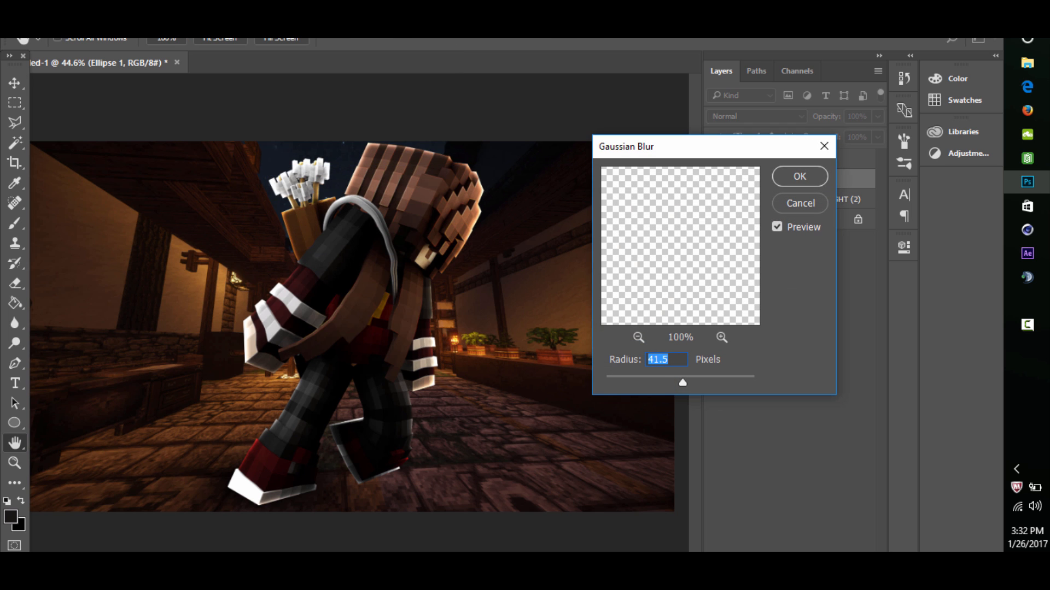
{"action": "type", "text": "9"}
{"action": "key", "text": "Return"}
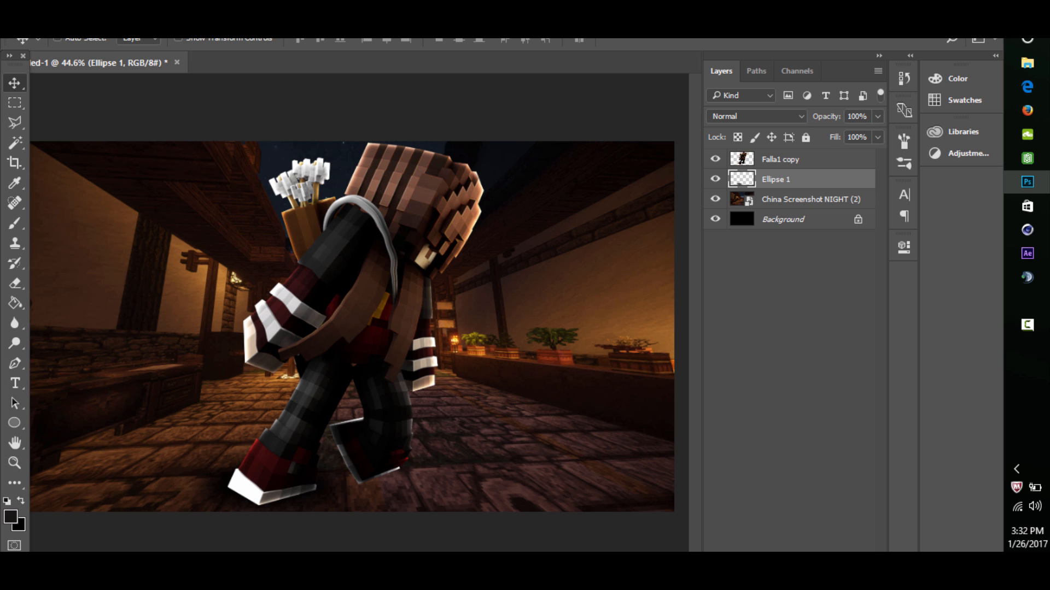
- Duplicate the blurred ellipse shadow and move the copy to the right beneath the raised back foot
{"action": "key", "text": "z"}
{"action": "mouse_move", "coordinate": [350, 328]}
{"action": "left_mouse_down"}
{"action": "mouse_move", "coordinate": [289, 328]}
{"action": "mouse_move", "coordinate": [346, 328]}
{"action": "left_mouse_up"}
{"action": "key", "text": "ctrl+j"}
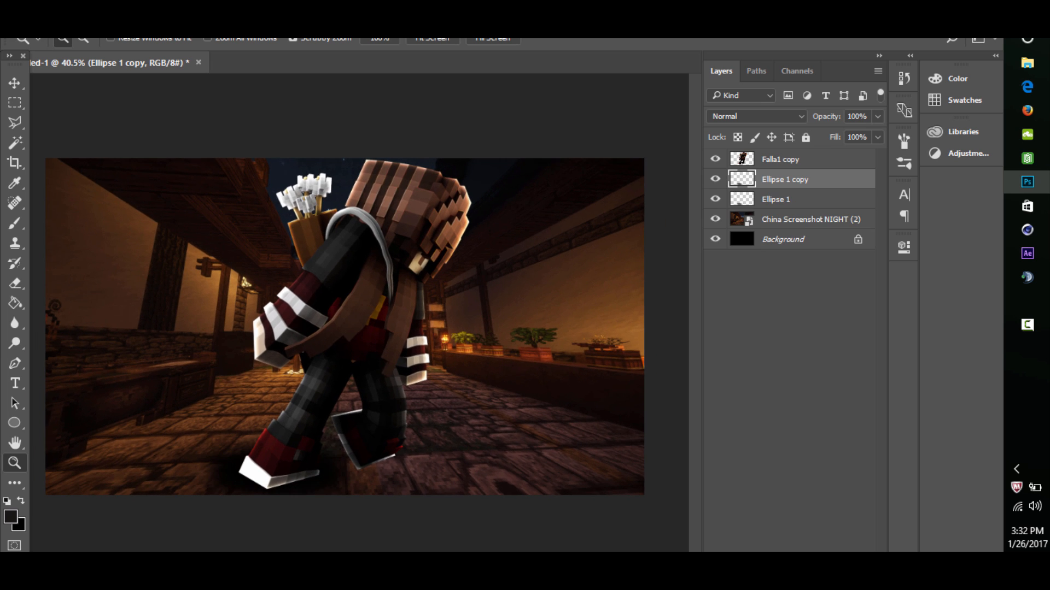
{"action": "left_click", "coordinate": [14, 83]}
{"action": "left_click_drag", "start_coordinate": [372, 469], "coordinate": [480, 474]}
- Shrink and slightly rotate the duplicate shadow with Free Transform so that it fits under the back foot
{"action": "key", "text": "ctrl+t"}
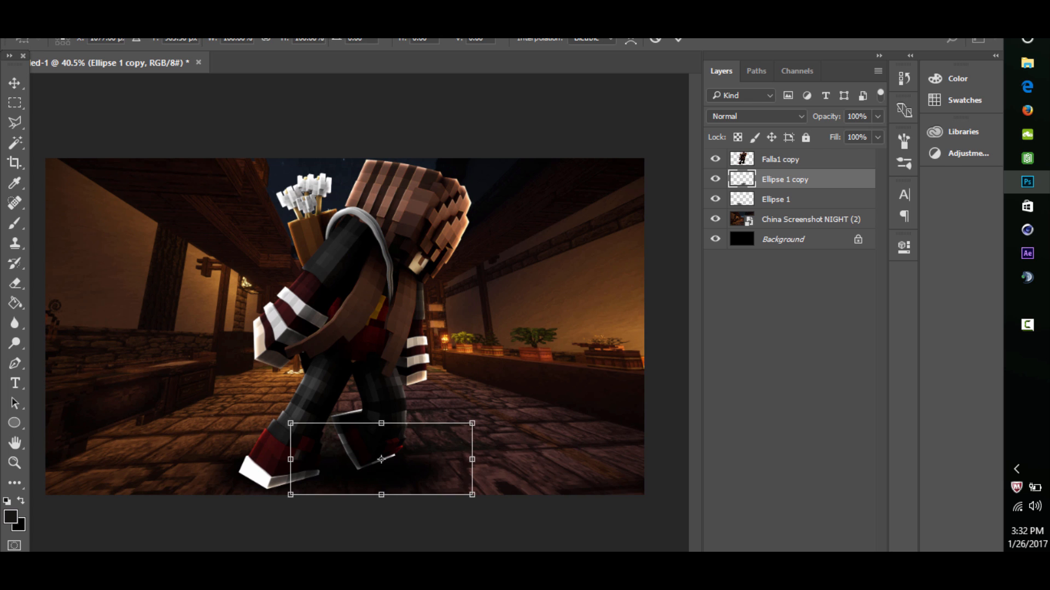
{"action": "left_click_drag", "start_coordinate": [518, 421], "coordinate": [522, 445]}
{"action": "left_click_drag", "start_coordinate": [518, 483], "coordinate": [517, 482]}
{"action": "left_click_drag", "start_coordinate": [478, 440], "coordinate": [404, 453]}
{"action": "key", "text": "Return"}
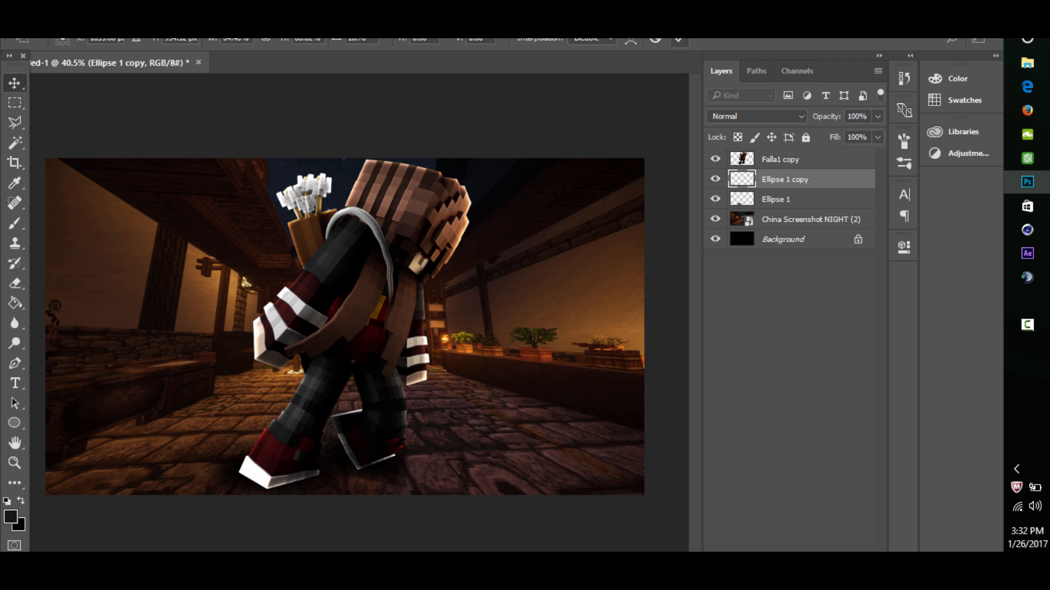
- Erase the excess edge of the duplicated shadow on the ground below the raised back foot
{"action": "left_click", "coordinate": [15, 463]}
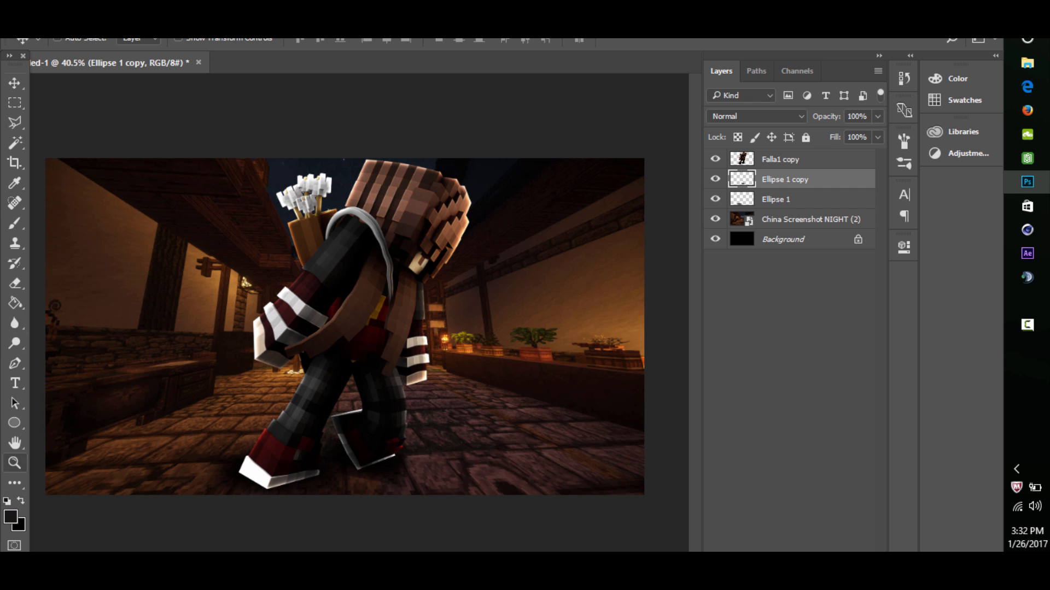
{"action": "left_click_drag", "start_coordinate": [362, 465], "coordinate": [432, 465]}
{"action": "left_click", "coordinate": [15, 284]}
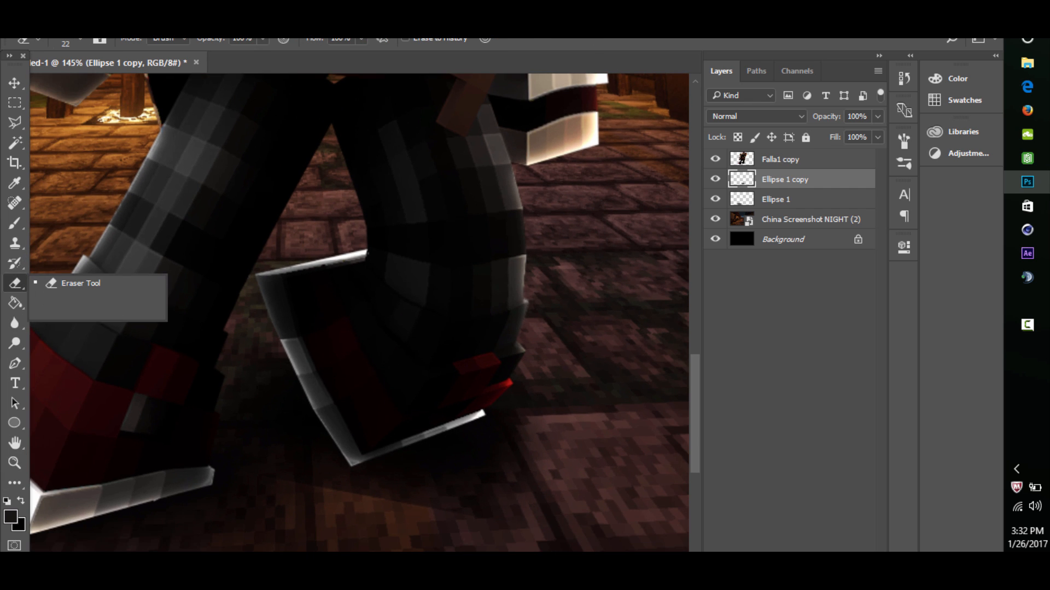
{"action": "left_click_drag", "start_coordinate": [439, 510], "coordinate": [395, 504]}
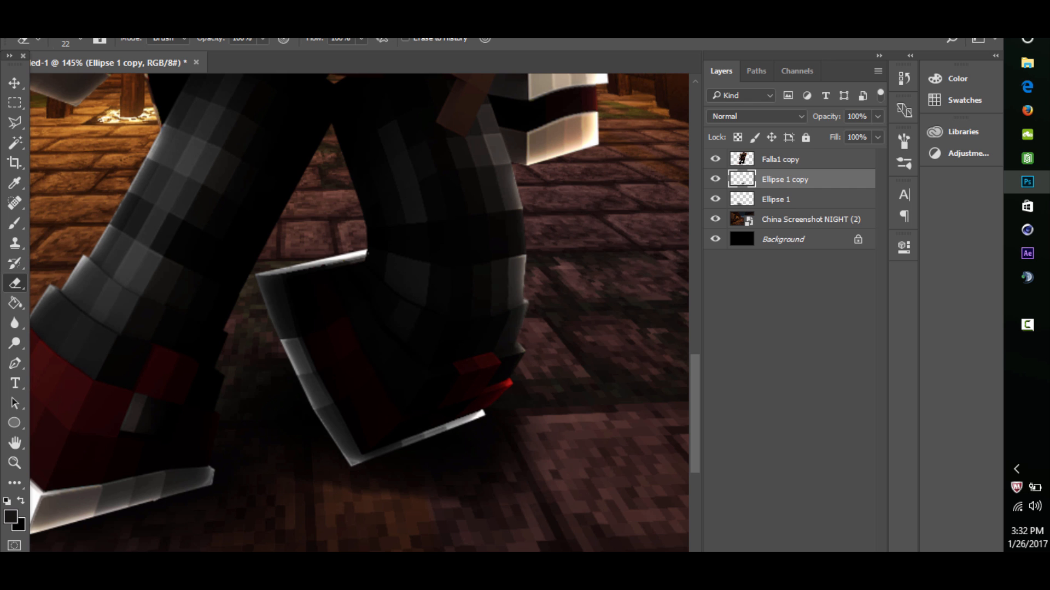
{"action": "left_click", "coordinate": [15, 463]}
{"action": "scroll", "coordinate": [360, 328], "scroll_direction": "down", "scroll_amount": 9}
{"action": "scroll", "coordinate": [359, 328], "scroll_direction": "up", "scroll_amount": 2}
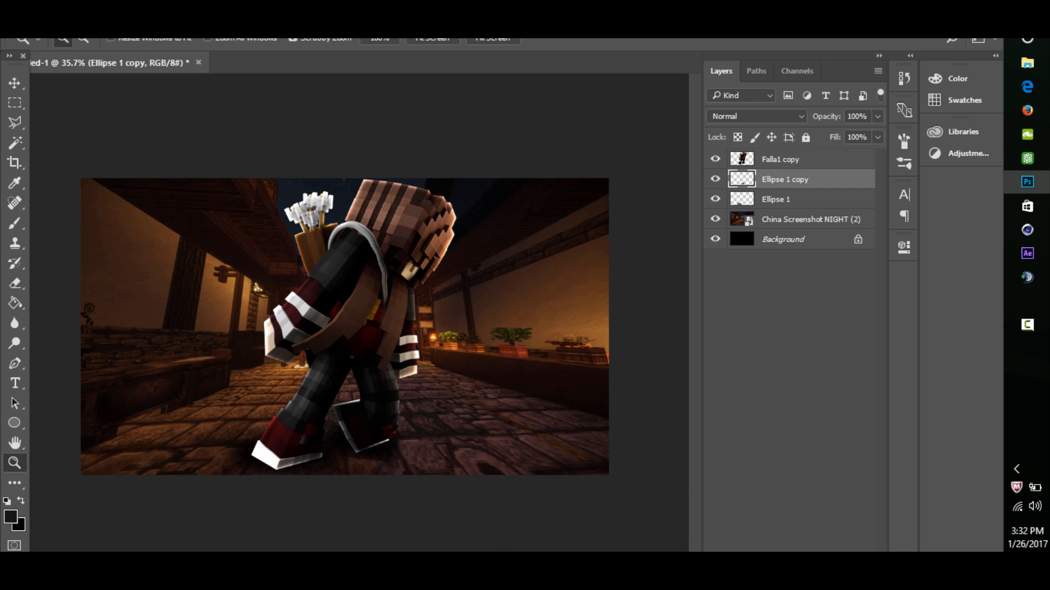
- Set the opacity of the Ellipse 1 copy shadow layer to 80%
{"action": "left_click", "coordinate": [715, 179]}
{"action": "left_click", "coordinate": [715, 180]}
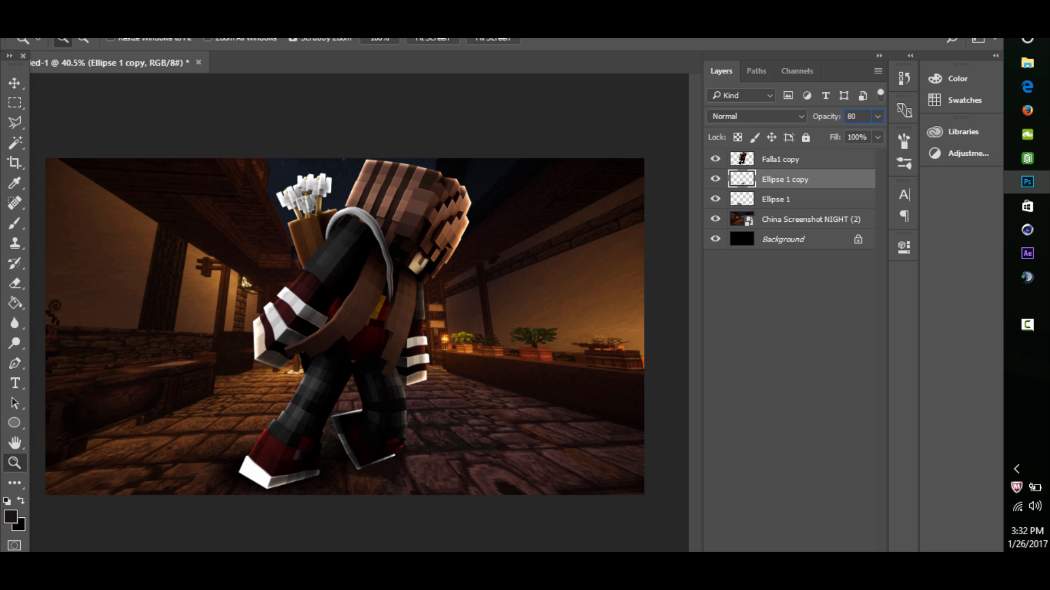
{"action": "key", "text": "Return"}
{"action": "scroll", "coordinate": [359, 327], "scroll_direction": "down", "scroll_amount": 4}
{"action": "scroll", "coordinate": [360, 326], "scroll_direction": "up", "scroll_amount": 5}
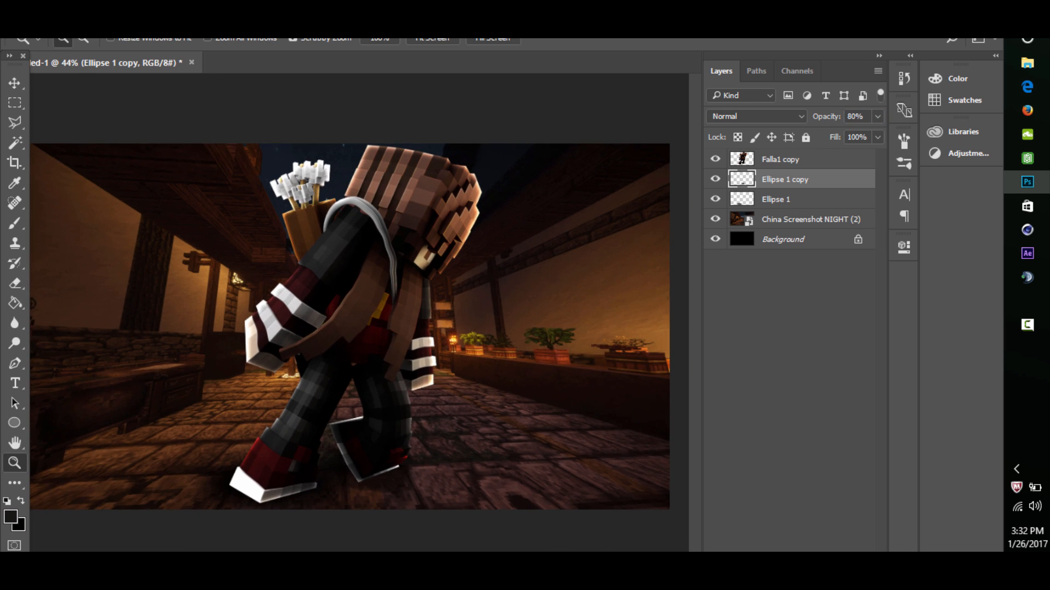
{"action": "mouse_move", "coordinate": [394, 330]}
{"action": "left_mouse_down"}
{"action": "mouse_move", "coordinate": [370, 330]}
{"action": "mouse_move", "coordinate": [441, 329]}
{"action": "mouse_move", "coordinate": [329, 329]}
{"action": "mouse_move", "coordinate": [394, 329]}
{"action": "left_mouse_up"}
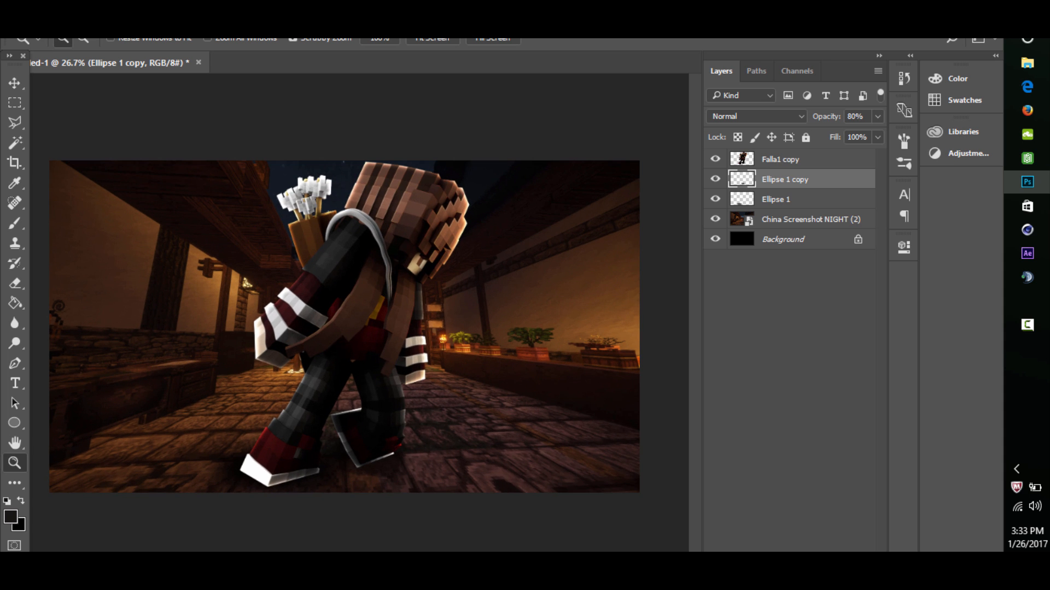
{"action": "left_click", "coordinate": [715, 159]}
{"action": "mouse_move", "coordinate": [376, 251]}
{"action": "left_mouse_down"}
{"action": "mouse_move", "coordinate": [274, 250]}
{"action": "mouse_move", "coordinate": [497, 250]}
{"action": "mouse_move", "coordinate": [347, 251]}
{"action": "mouse_move", "coordinate": [372, 250]}
{"action": "left_mouse_up"}
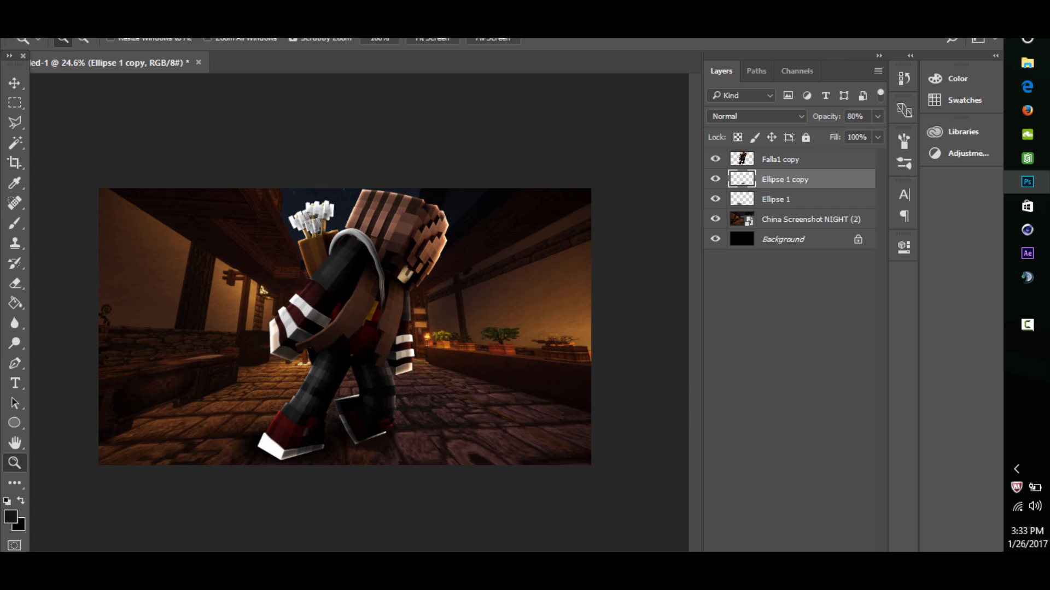
- Hide the character and paint a soft white (ffffff) moon in the sky on a new layer above the shadows
{"action": "key", "text": "ctrl+shift+alt+n"}
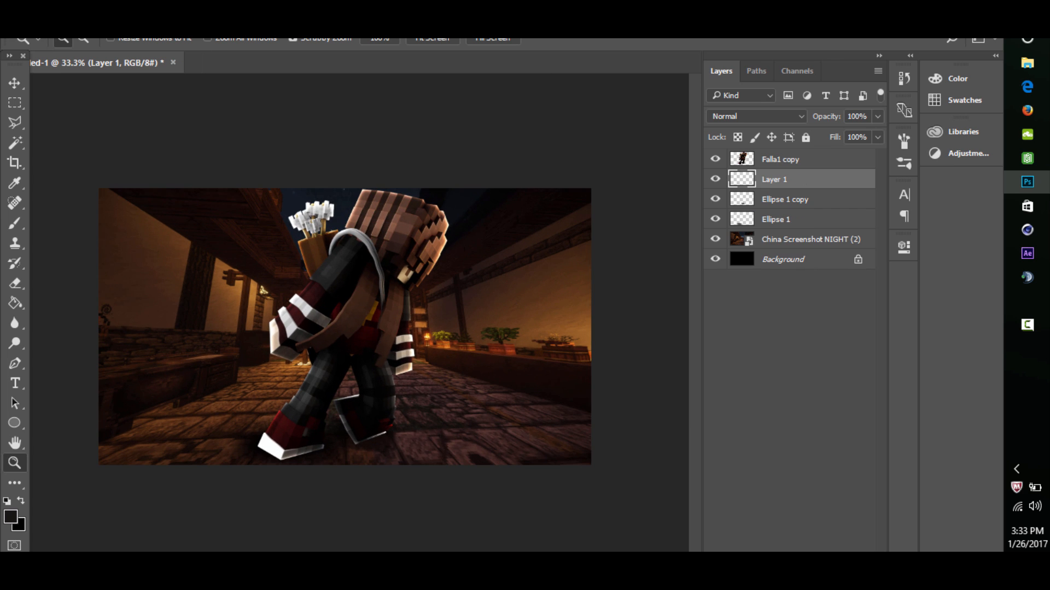
{"action": "left_click", "coordinate": [15, 223]}
{"action": "left_click", "coordinate": [10, 516]}
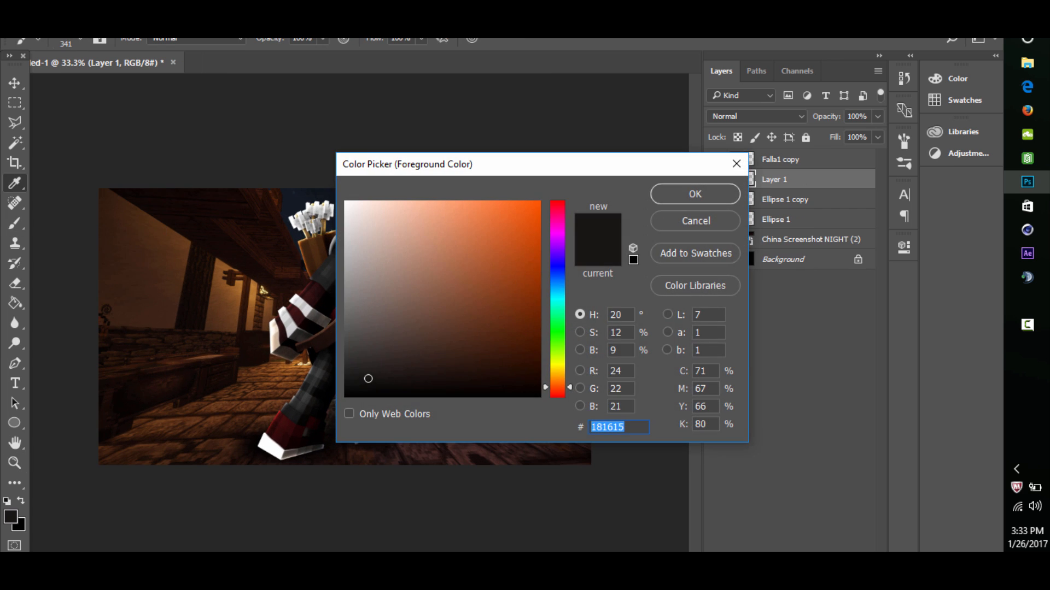
{"action": "type", "text": "ffffff"}
{"action": "key", "text": "Return"}
{"action": "left_click", "coordinate": [715, 159]}
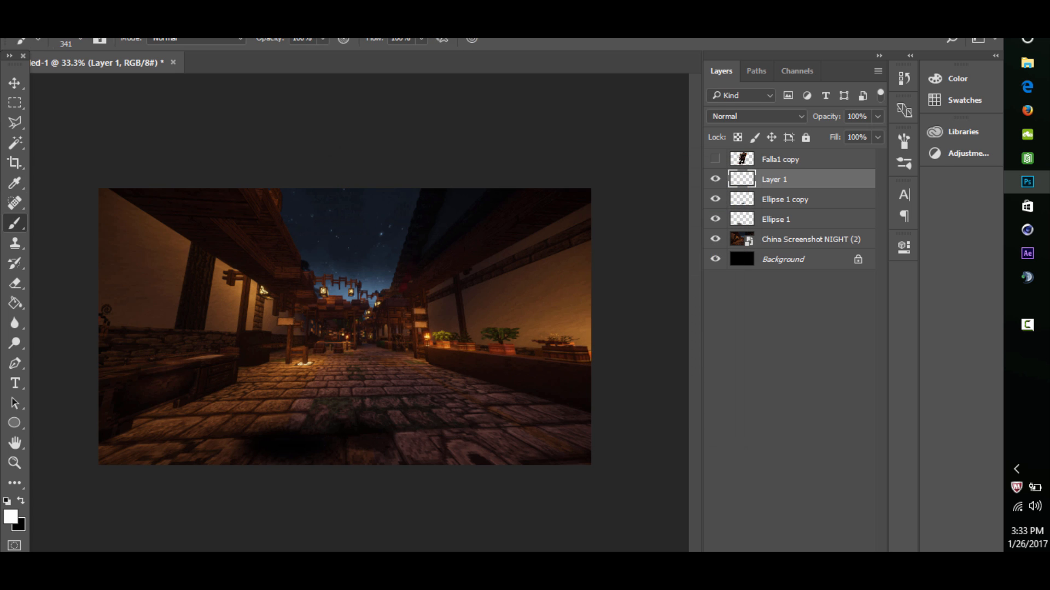
{"action": "left_click", "coordinate": [319, 221]}
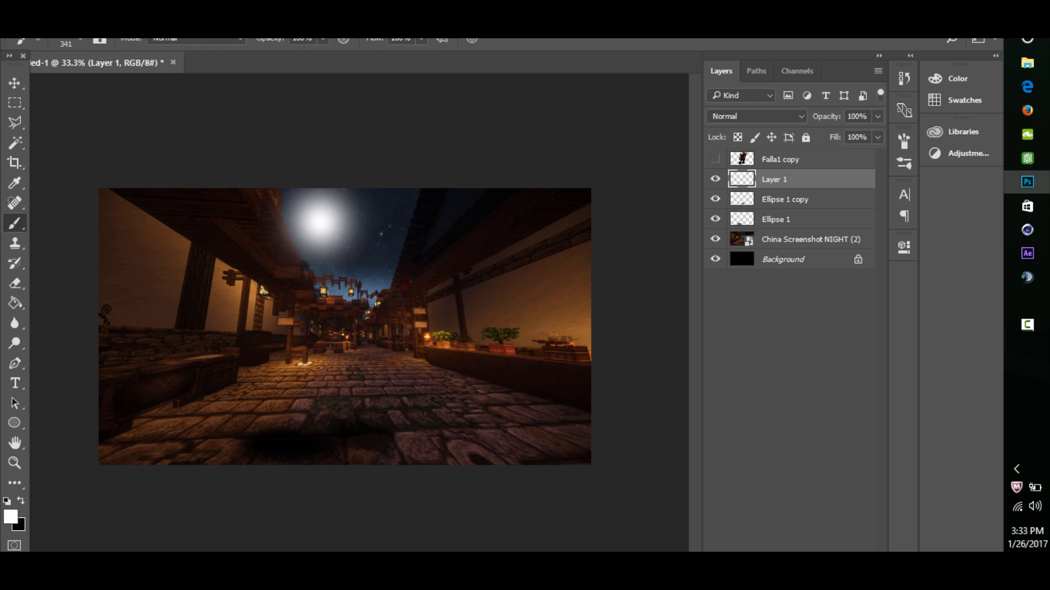
- Scale the white moon down to about 70% with Free Transform and keep it high in the sky
{"action": "key", "text": "ctrl+t"}
{"action": "left_click_drag", "start_coordinate": [391, 188], "coordinate": [353, 211]}
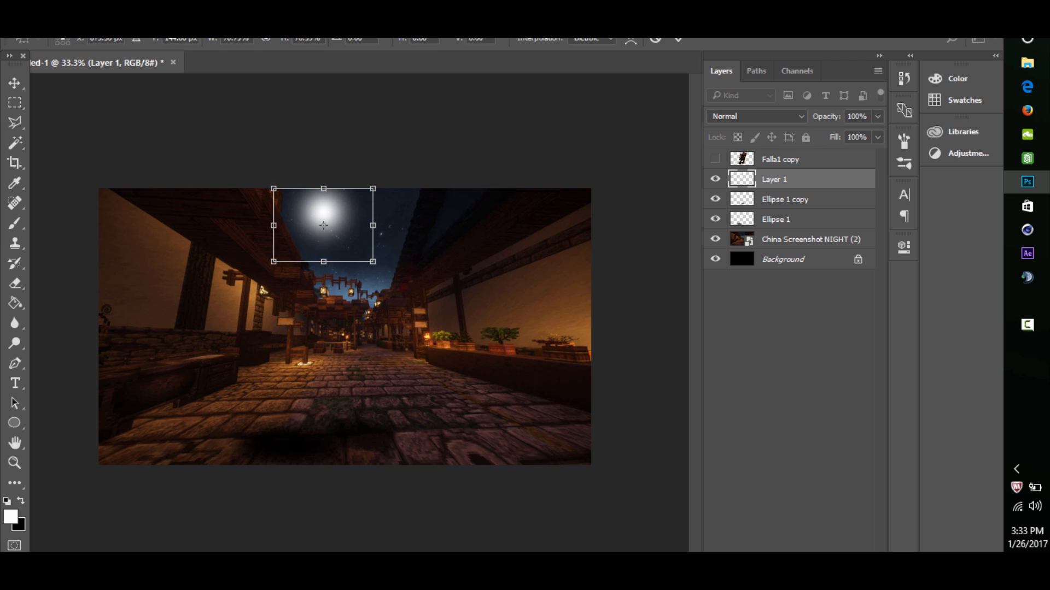
{"action": "key", "text": "Return"}
{"action": "key", "text": "b"}
- Add a Gradient Overlay to the moon layer in Overlay mode at 60% opacity, without Bevel & Emboss
{"action": "left_click", "coordinate": [15, 463]}
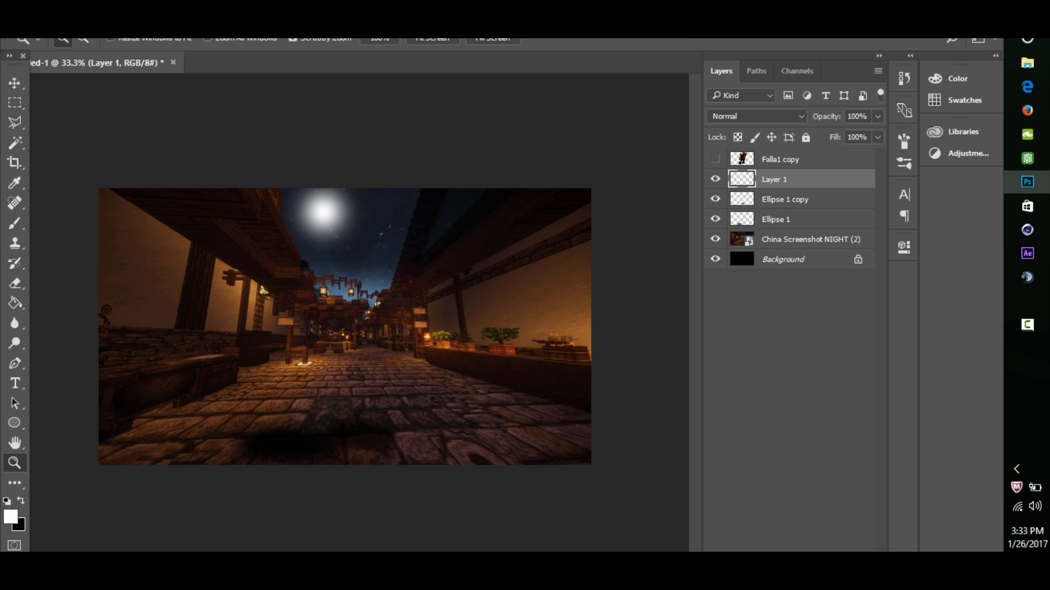
{"action": "left_click_drag", "start_coordinate": [326, 191], "coordinate": [380, 193]}
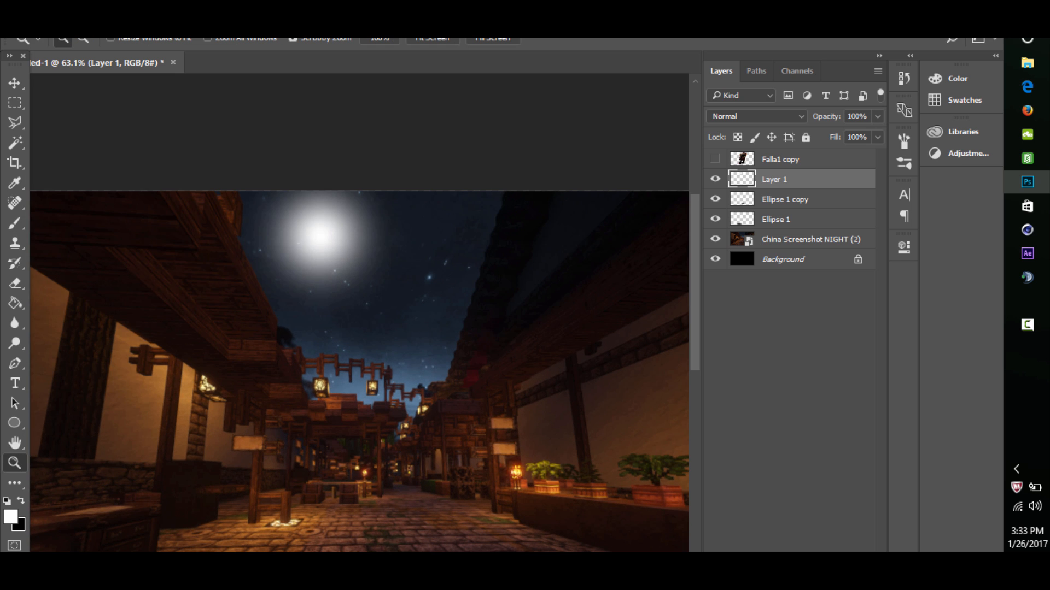
{"action": "double_click", "coordinate": [826, 179]}
{"action": "left_click_drag", "start_coordinate": [525, 155], "coordinate": [752, 133]}
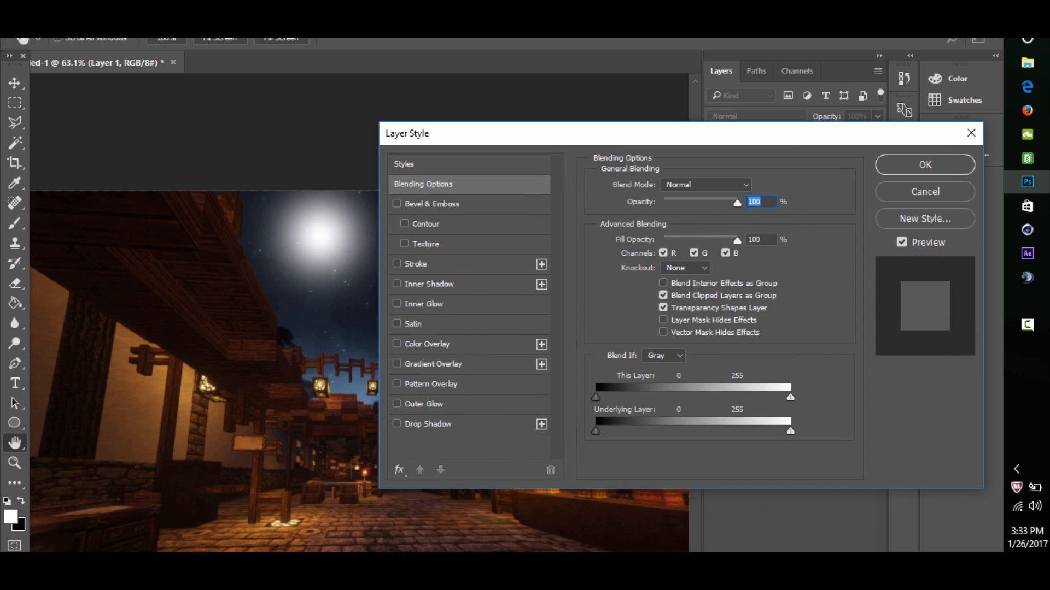
{"action": "left_click", "coordinate": [433, 364]}
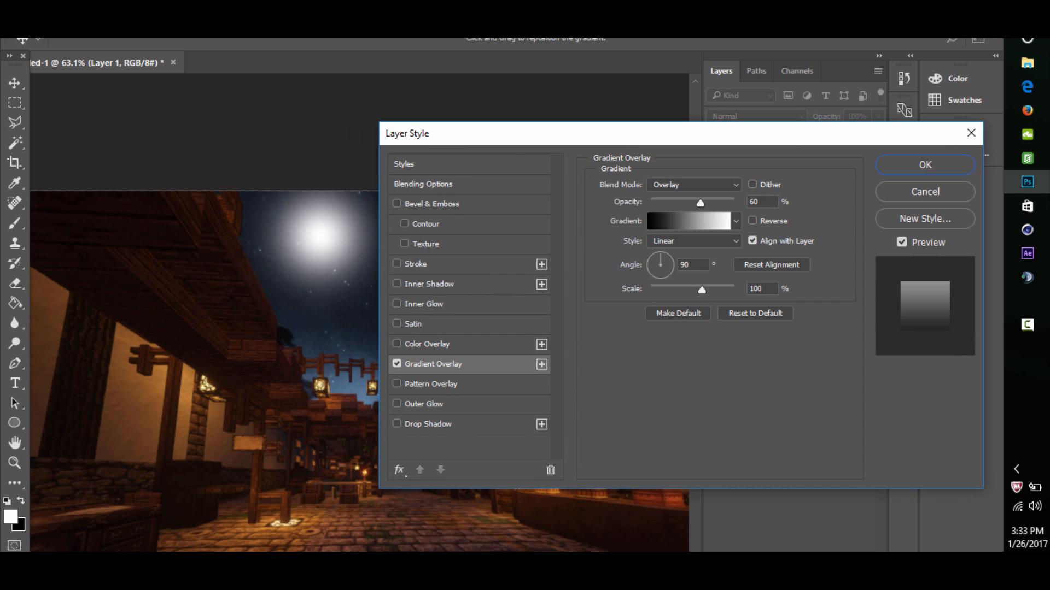
{"action": "left_click", "coordinate": [397, 364]}
{"action": "left_click", "coordinate": [397, 364]}
{"action": "left_click", "coordinate": [397, 203]}
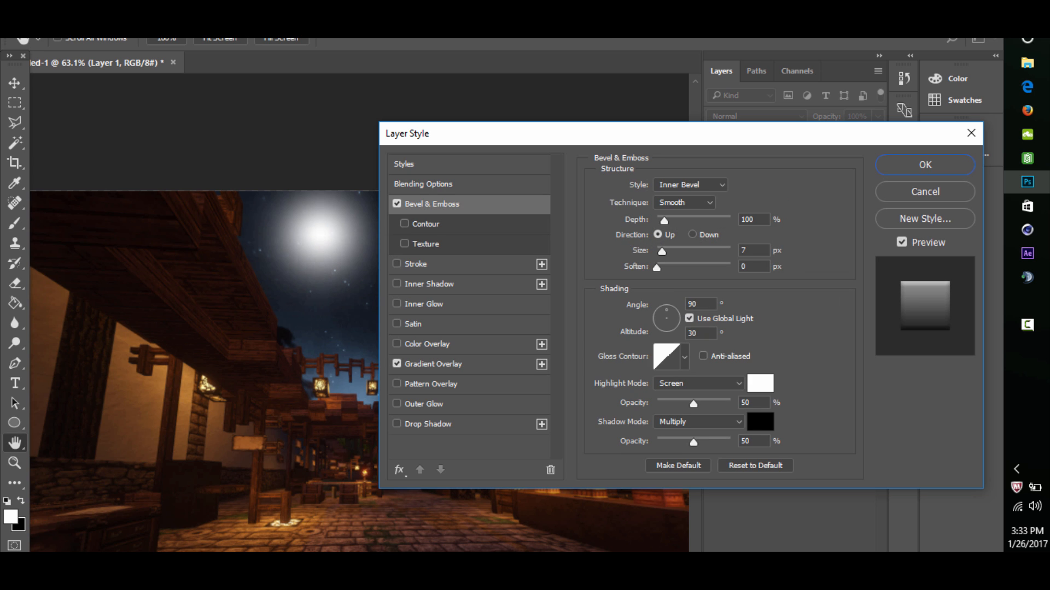
{"action": "left_click", "coordinate": [397, 204]}
- Add a cyan (2cc2d4) Outer Glow to the moon with a size of 92 px and a raised opacity
{"action": "left_click", "coordinate": [397, 404]}
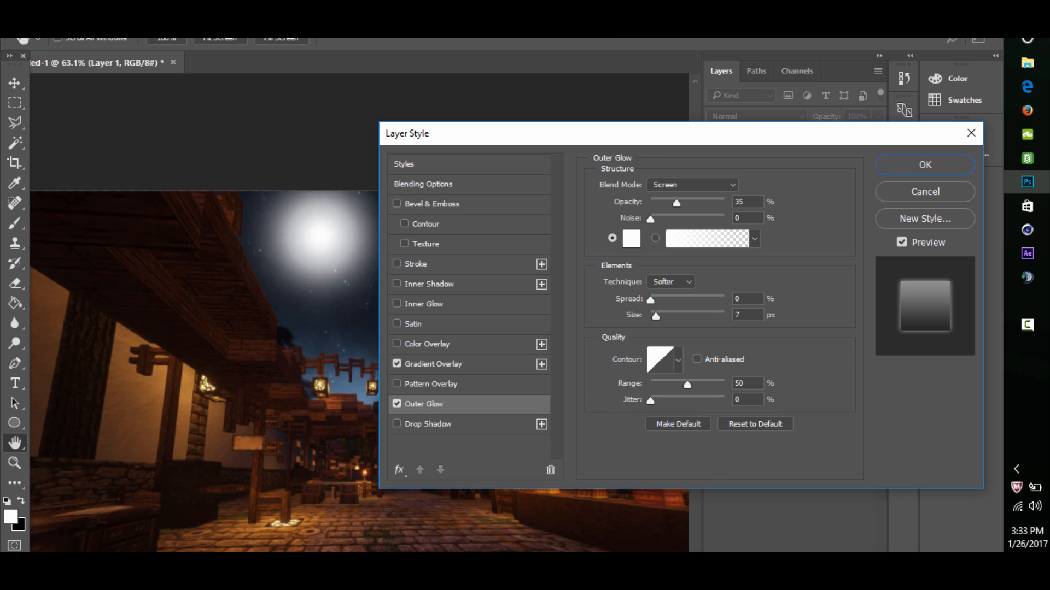
{"action": "left_click_drag", "start_coordinate": [557, 328], "coordinate": [557, 296]}
{"action": "left_click", "coordinate": [500, 234]}
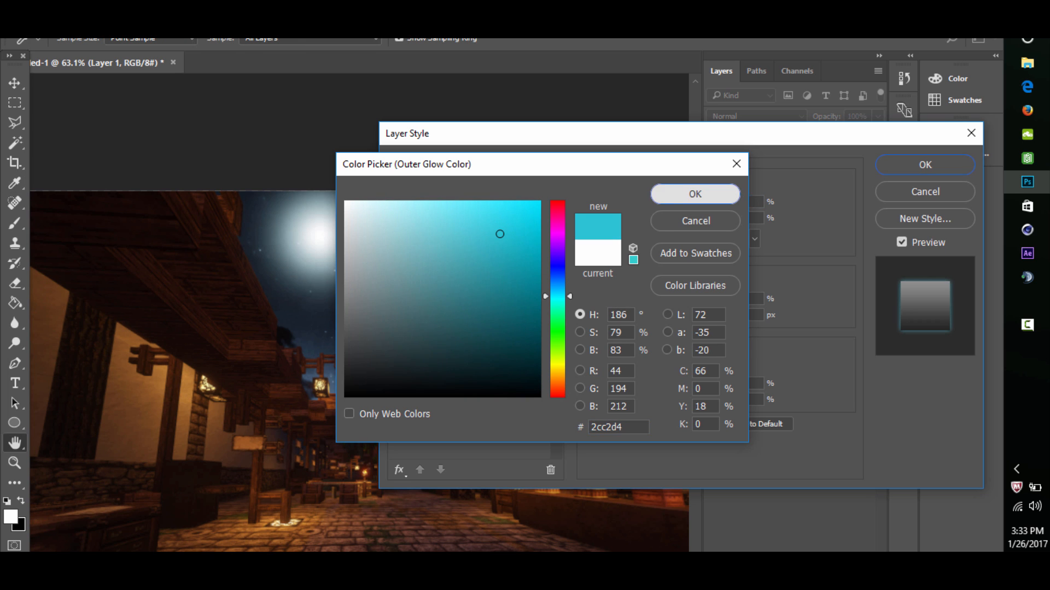
{"action": "left_click", "coordinate": [695, 194]}
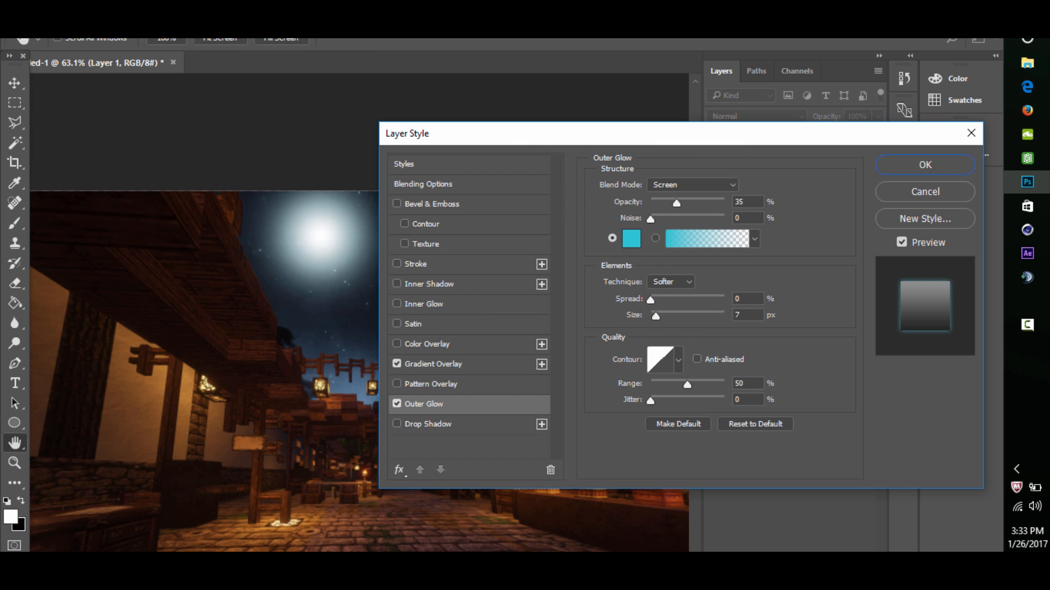
{"action": "left_click_drag", "start_coordinate": [656, 316], "coordinate": [681, 316]}
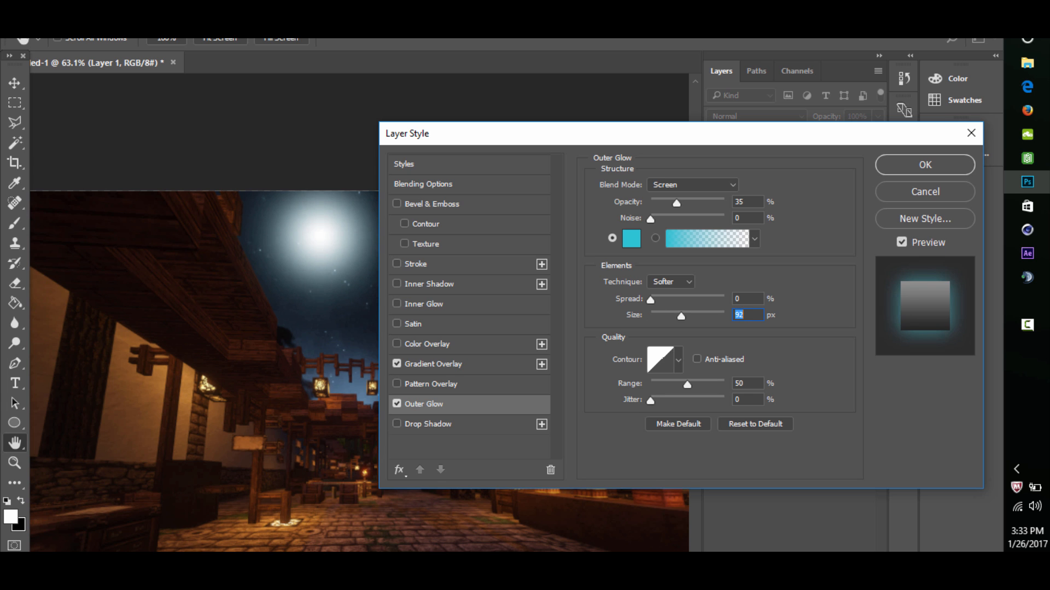
{"action": "left_click_drag", "start_coordinate": [676, 203], "coordinate": [705, 203]}
- Try the Satin effect, switch it off, and apply a Color Dodge Inner Glow at 75% opacity to the moon
{"action": "left_click_drag", "start_coordinate": [503, 133], "coordinate": [600, 134]}
{"action": "left_click", "coordinate": [509, 325]}
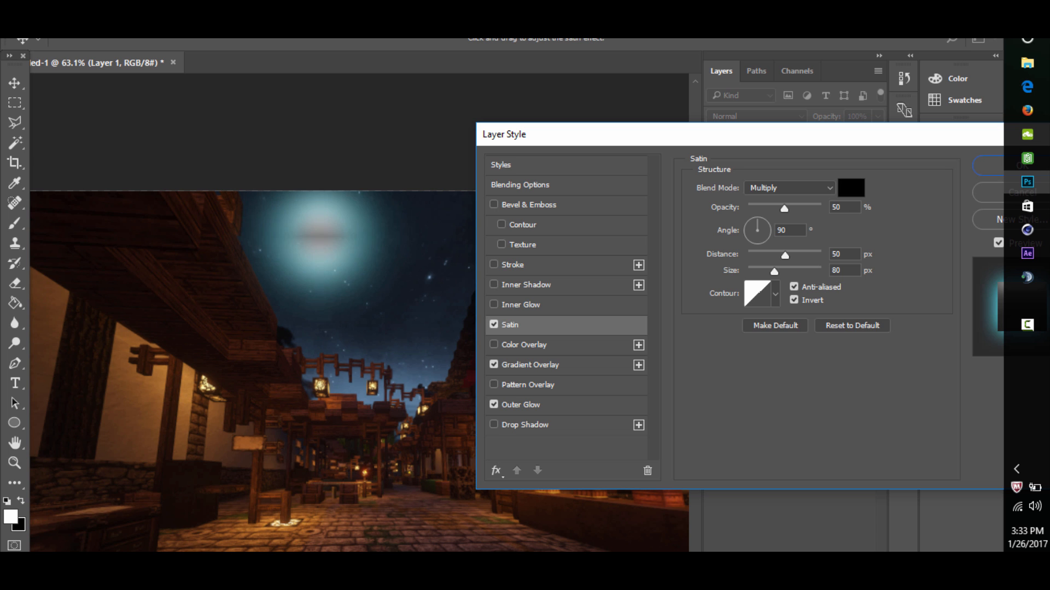
{"action": "left_click", "coordinate": [494, 325]}
{"action": "left_click", "coordinate": [494, 304]}
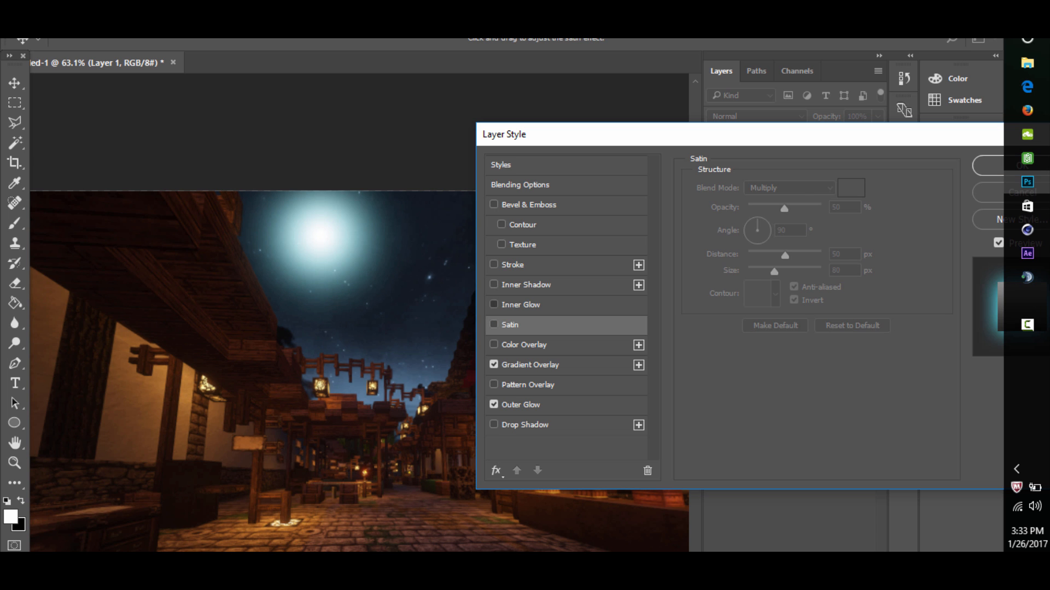
{"action": "left_click_drag", "start_coordinate": [522, 139], "coordinate": [218, 136]}
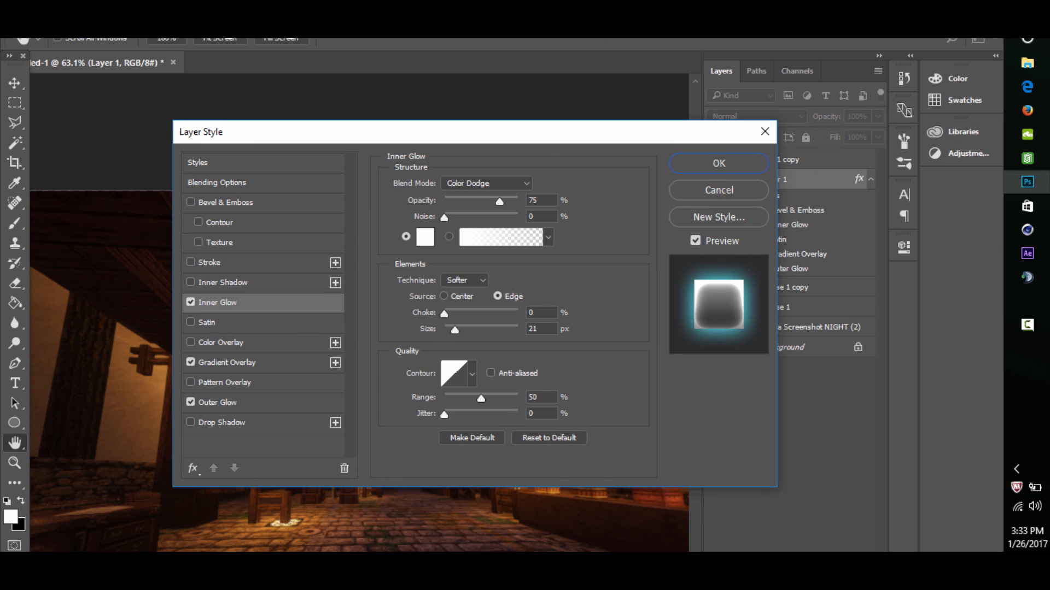
{"action": "left_click", "coordinate": [718, 163]}
{"action": "left_click_drag", "start_coordinate": [426, 273], "coordinate": [361, 274]}
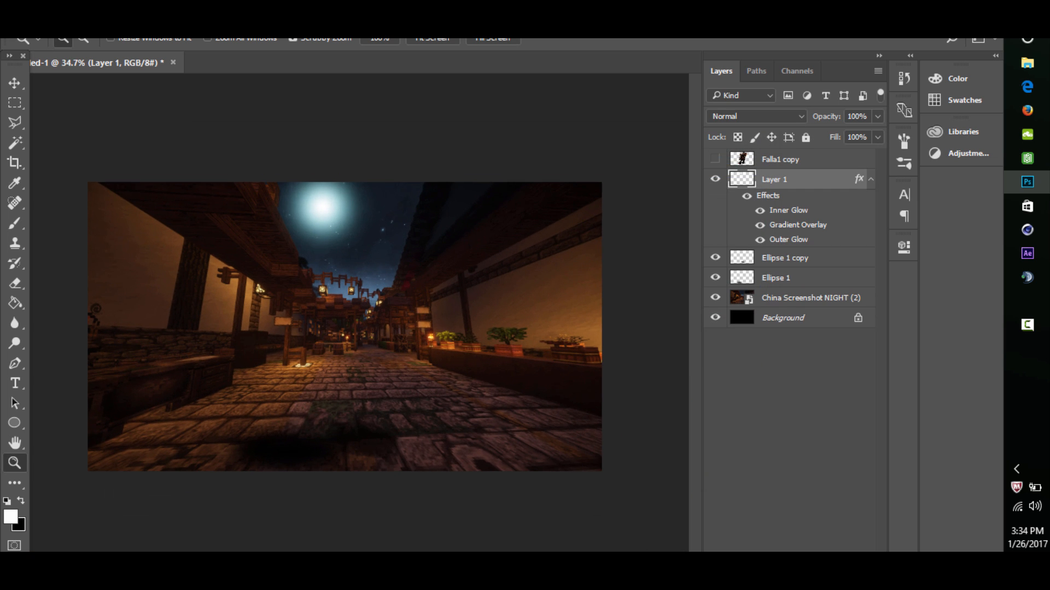
- Show the character again and add a new layer above it, clipped to the Falla1 copy layer
{"action": "left_click", "coordinate": [715, 159]}
{"action": "mouse_move", "coordinate": [344, 301]}
{"action": "left_mouse_down"}
{"action": "mouse_move", "coordinate": [356, 300]}
{"action": "mouse_move", "coordinate": [339, 301]}
{"action": "left_mouse_up"}
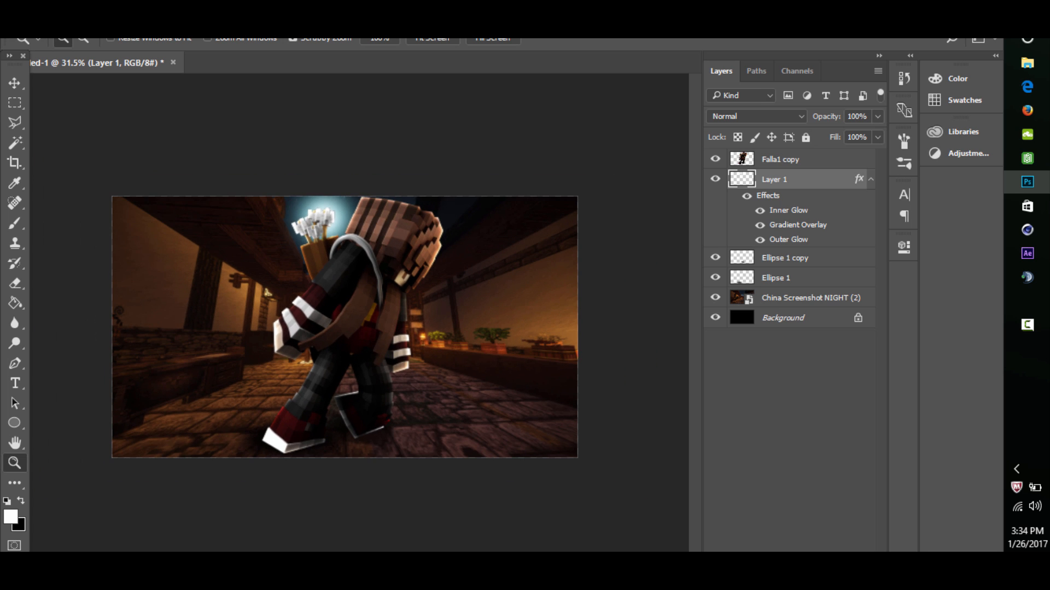
{"action": "left_click", "coordinate": [781, 160]}
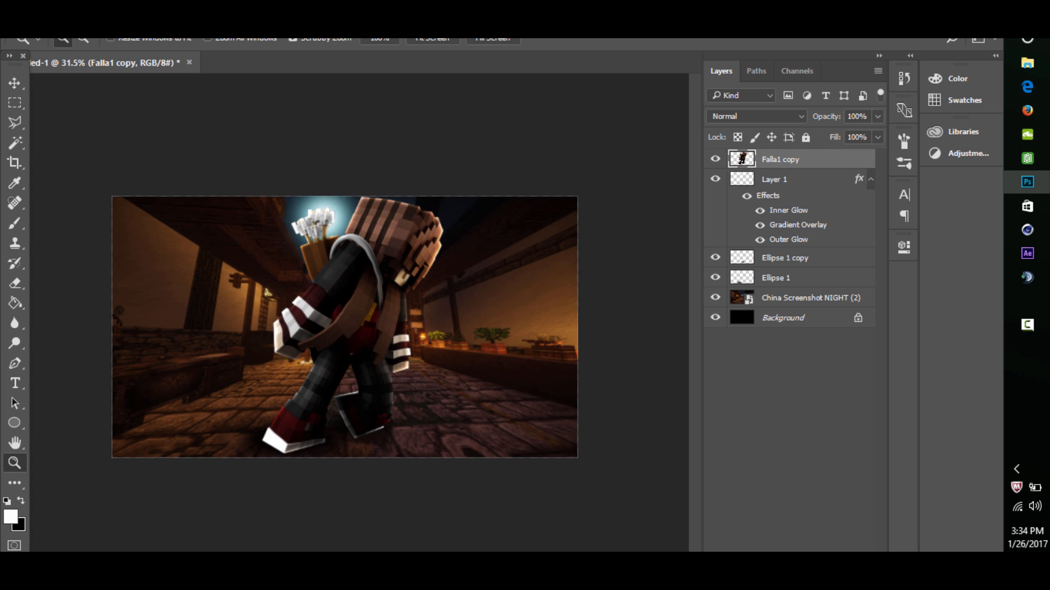
{"action": "key", "text": "ctrl+shift+alt+n"}
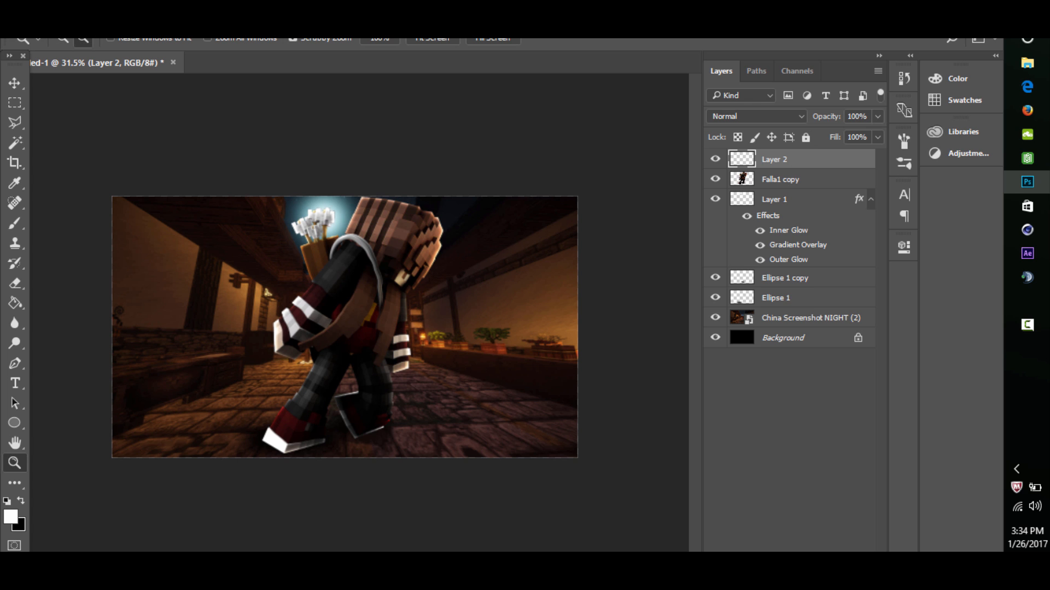
{"action": "left_click", "coordinate": [781, 169], "text": "alt"}
{"action": "left_click_drag", "start_coordinate": [345, 327], "coordinate": [375, 327]}
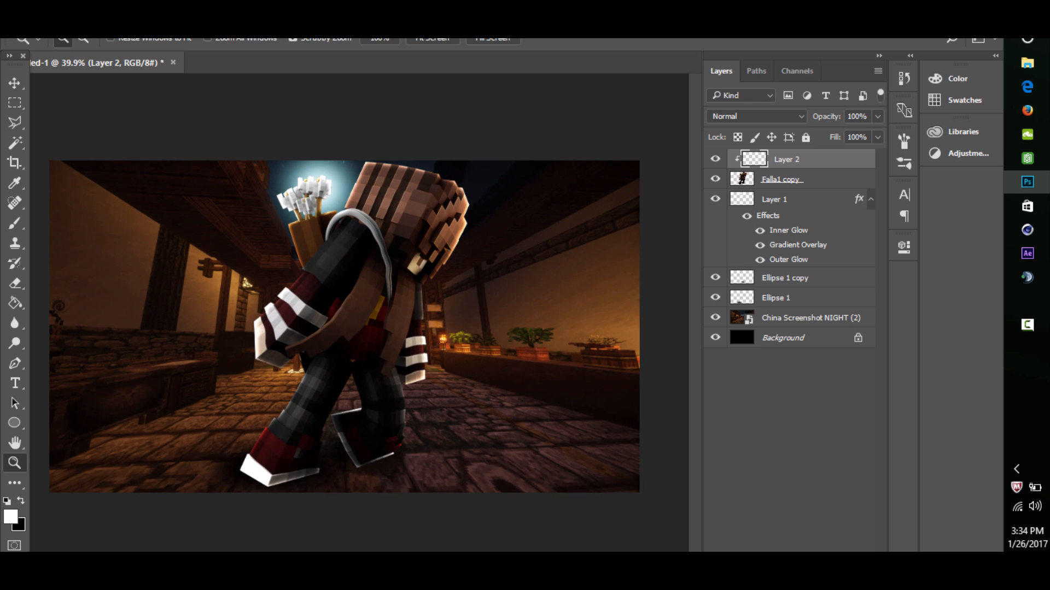
- Switch to the Brush tool, keep the new layer clipped to the character, and set the foreground color to bright cyan
{"action": "right_click", "coordinate": [14, 224]}
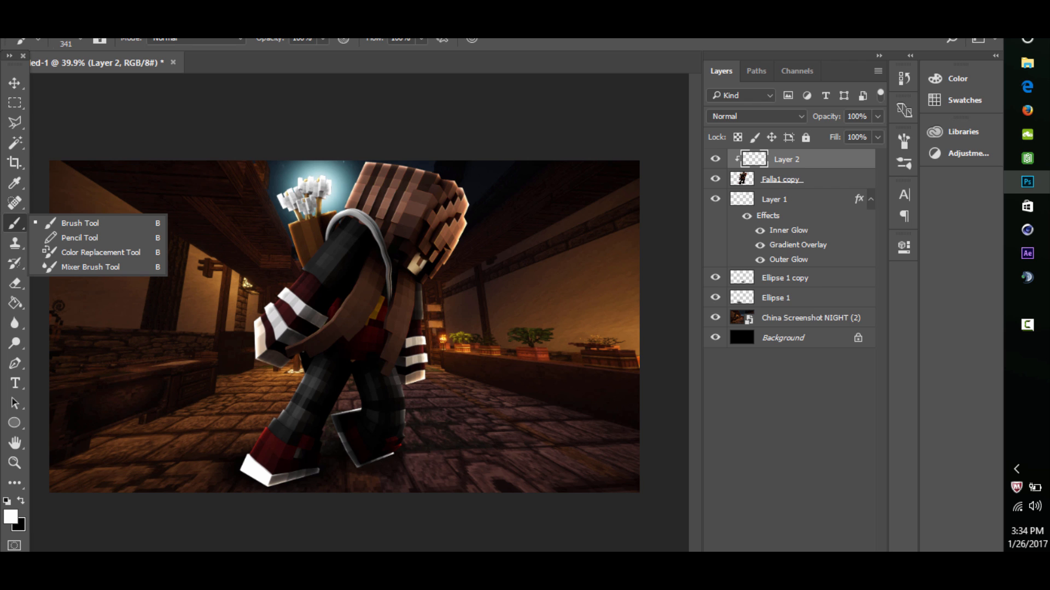
{"action": "left_click", "coordinate": [781, 169], "text": "alt"}
{"action": "left_click", "coordinate": [781, 169], "text": "alt"}
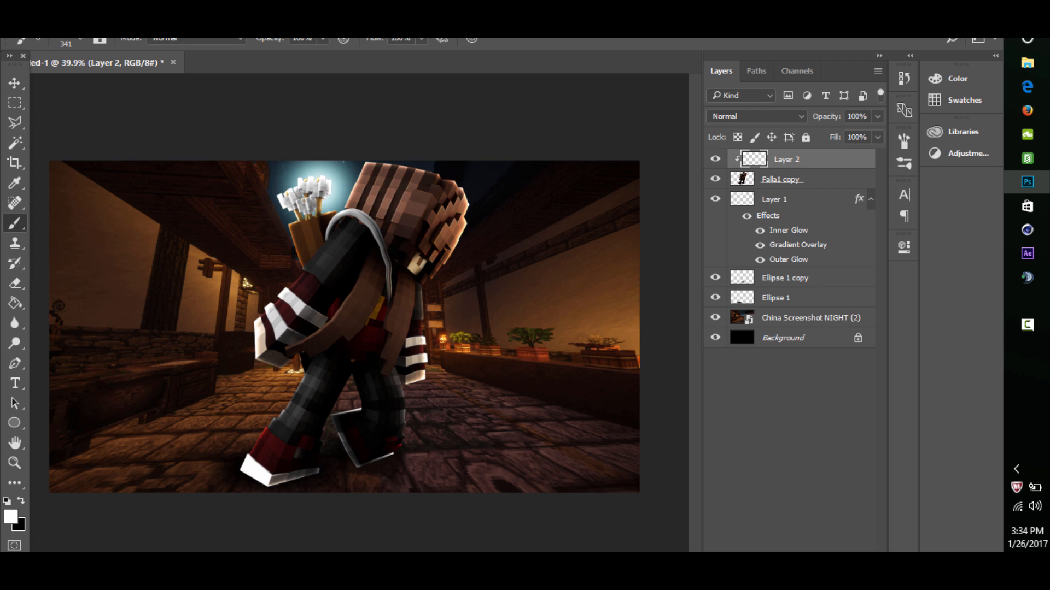
{"action": "left_click", "coordinate": [9, 516]}
{"action": "left_click_drag", "start_coordinate": [557, 387], "coordinate": [557, 299]}
{"action": "left_click_drag", "start_coordinate": [486, 229], "coordinate": [503, 234]}
{"action": "left_click", "coordinate": [695, 194]}
{"action": "mouse_move", "coordinate": [252, 290]}
{"action": "left_mouse_down"}
{"action": "mouse_move", "coordinate": [382, 191]}
{"action": "mouse_move", "coordinate": [407, 306]}
{"action": "mouse_move", "coordinate": [298, 386]}
{"action": "left_mouse_up"}
{"action": "left_click_drag", "start_coordinate": [437, 219], "coordinate": [322, 197]}
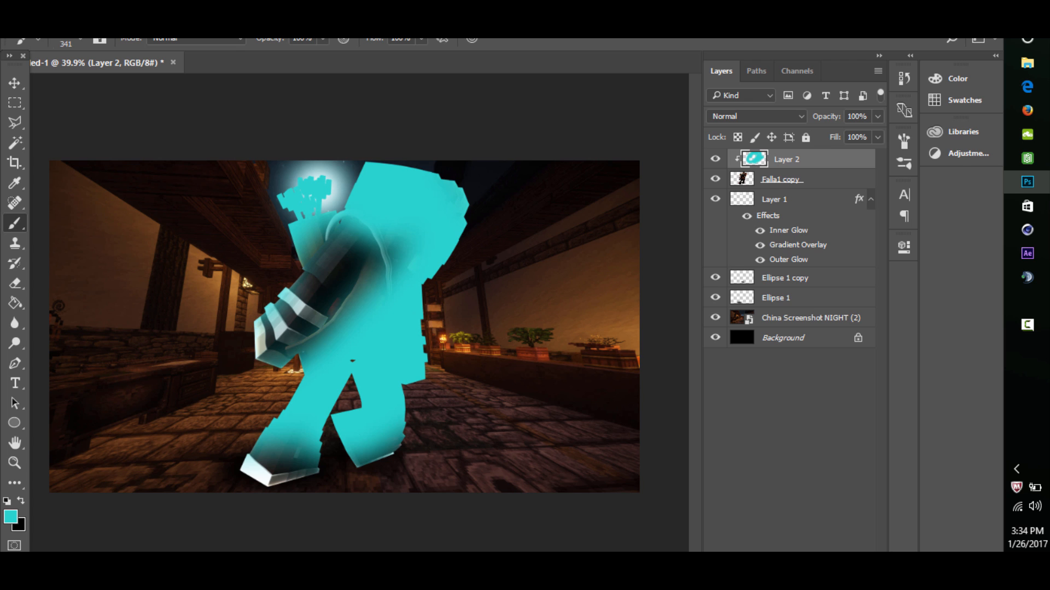
{"action": "key", "text": "ctrl+z"}
- Paint cyan moonlight over the character's quiver, upper arm and back of the head, and set Layer 2 to Linear Dodge (Add)
{"action": "mouse_move", "coordinate": [254, 285]}
{"action": "left_mouse_down"}
{"action": "mouse_move", "coordinate": [293, 205]}
{"action": "mouse_move", "coordinate": [344, 164]}
{"action": "left_mouse_up"}
{"action": "left_click", "coordinate": [755, 116]}
{"action": "left_click", "coordinate": [732, 245]}
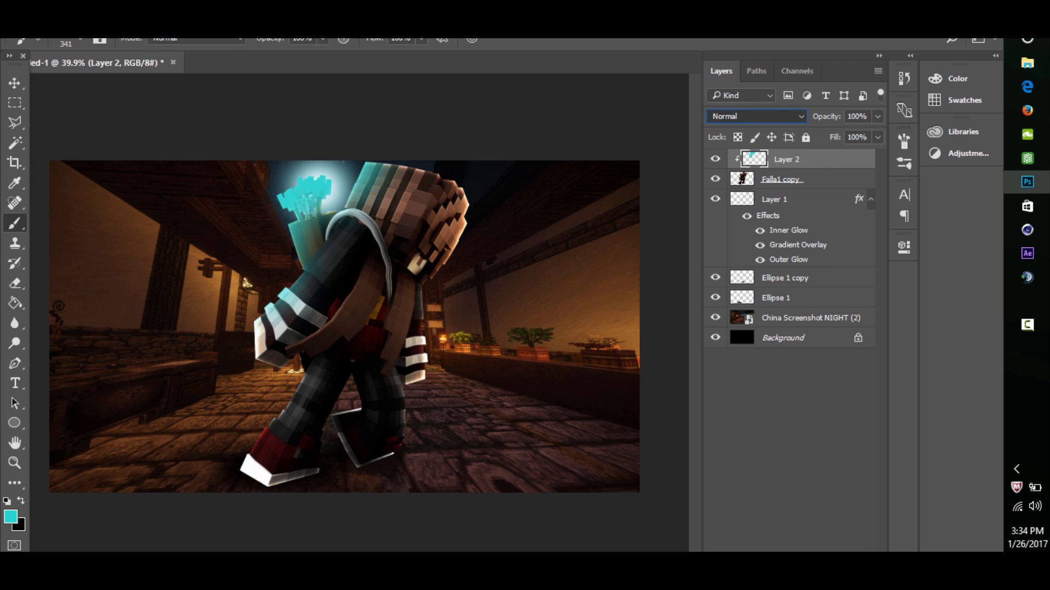
{"action": "left_click", "coordinate": [14, 463]}
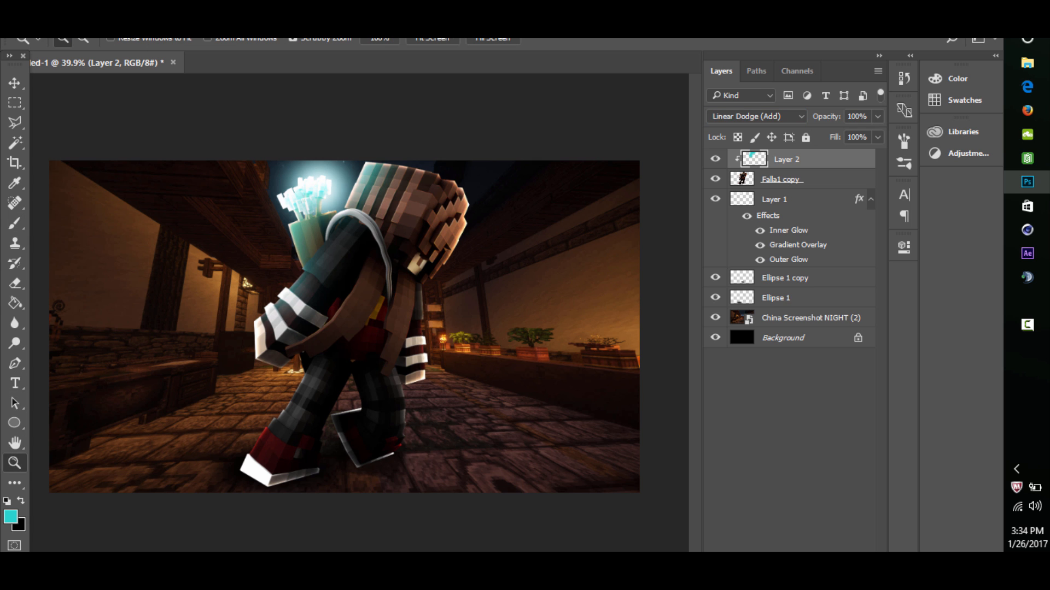
{"action": "left_click_drag", "start_coordinate": [314, 157], "coordinate": [378, 157]}
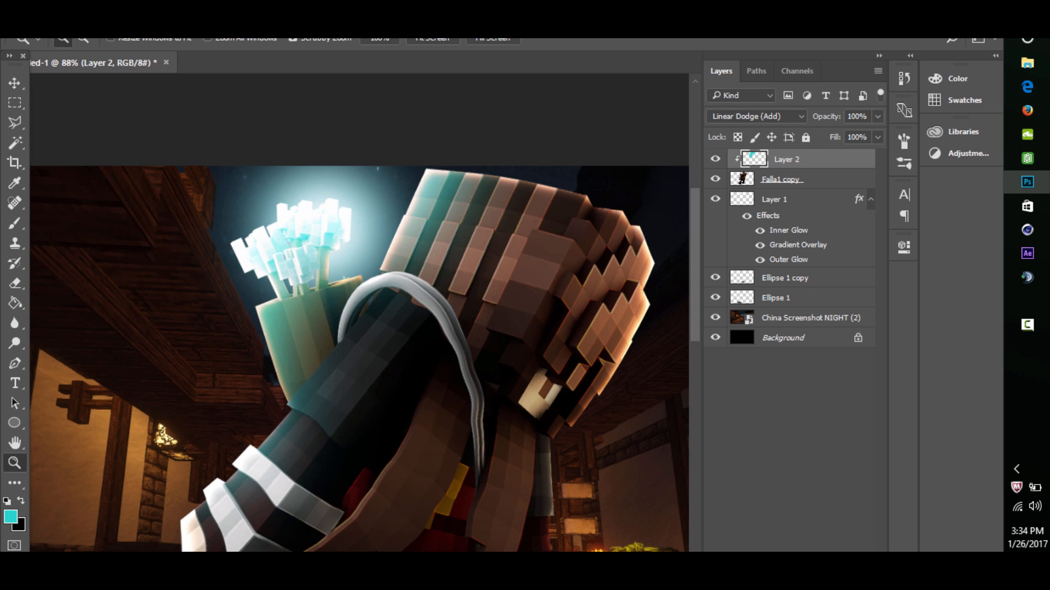
{"action": "left_click", "coordinate": [14, 283]}
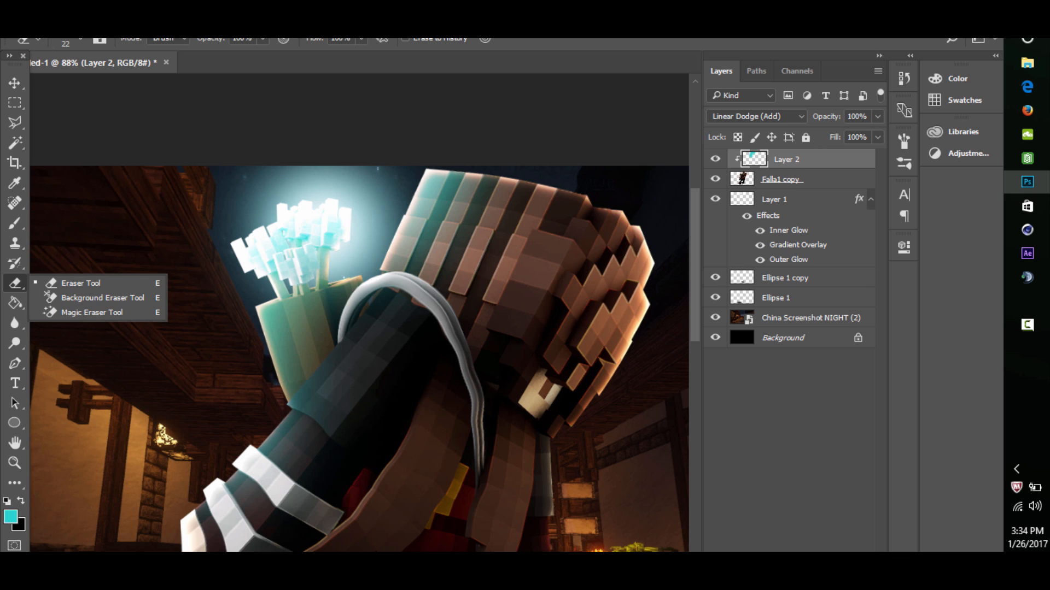
{"action": "left_click_drag", "start_coordinate": [301, 280], "coordinate": [318, 280]}
{"action": "mouse_move", "coordinate": [303, 278]}
{"action": "left_mouse_down"}
{"action": "mouse_move", "coordinate": [297, 246]}
{"action": "mouse_move", "coordinate": [332, 234]}
{"action": "mouse_move", "coordinate": [265, 253]}
{"action": "left_mouse_up"}
{"action": "key", "text": "ctrl+z"}
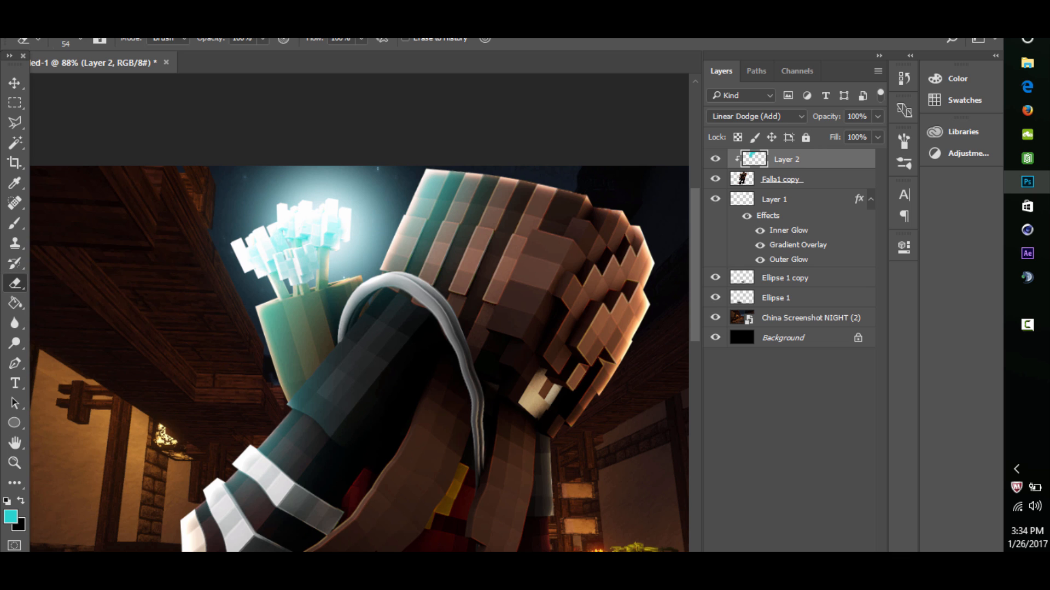
{"action": "left_click", "coordinate": [14, 463]}
{"action": "mouse_move", "coordinate": [311, 307]}
{"action": "left_mouse_down"}
{"action": "mouse_move", "coordinate": [232, 307]}
{"action": "mouse_move", "coordinate": [248, 308]}
{"action": "left_mouse_up"}
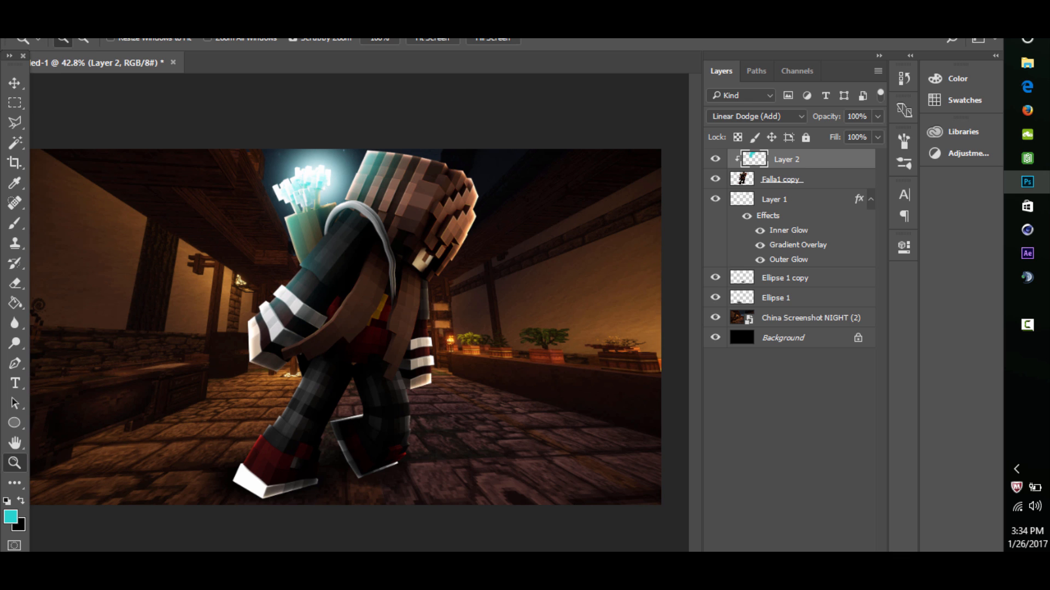
- Motion-blur a duplicate of the Falla1 copy layer at a 21° angle and 19 pixels distance, and erase the blur around the character's face
{"action": "left_click", "coordinate": [780, 179]}
{"action": "key", "text": "ctrl+j"}
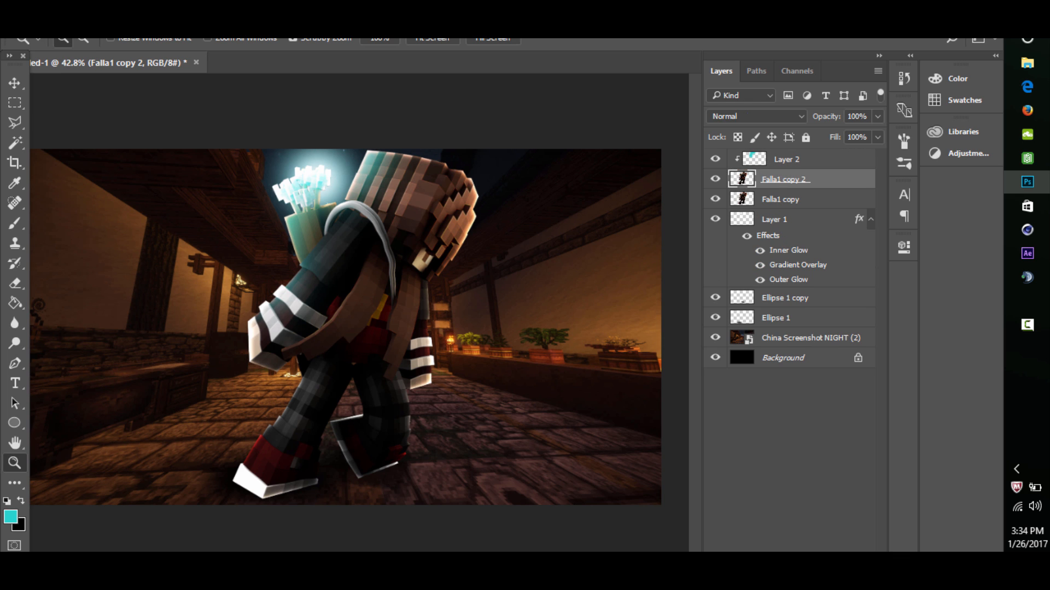
{"action": "left_click", "coordinate": [241, 23]}
{"action": "mouse_move", "coordinate": [273, 183]}
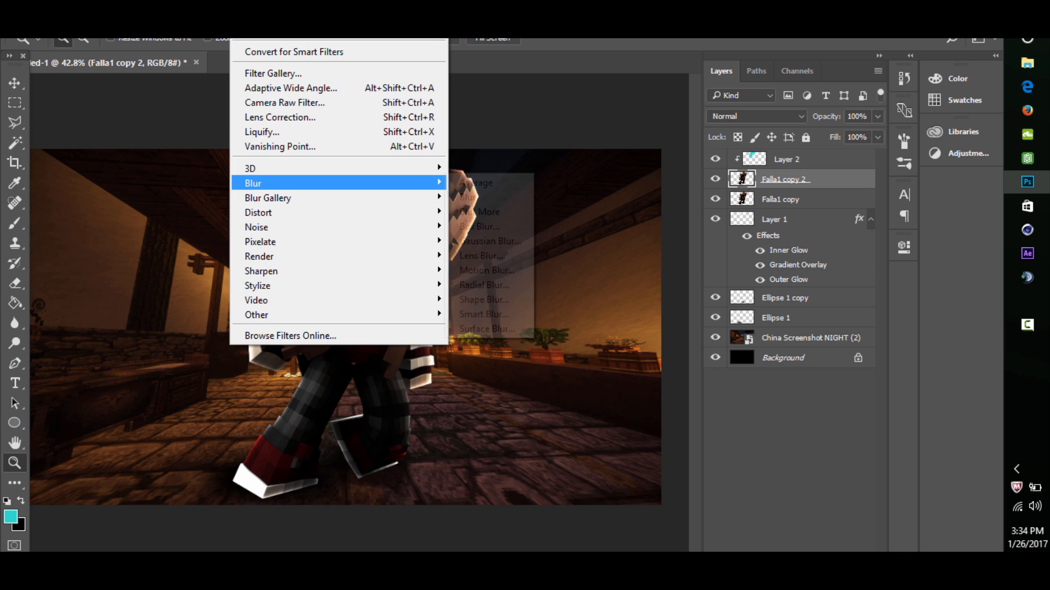
{"action": "left_click", "coordinate": [486, 270]}
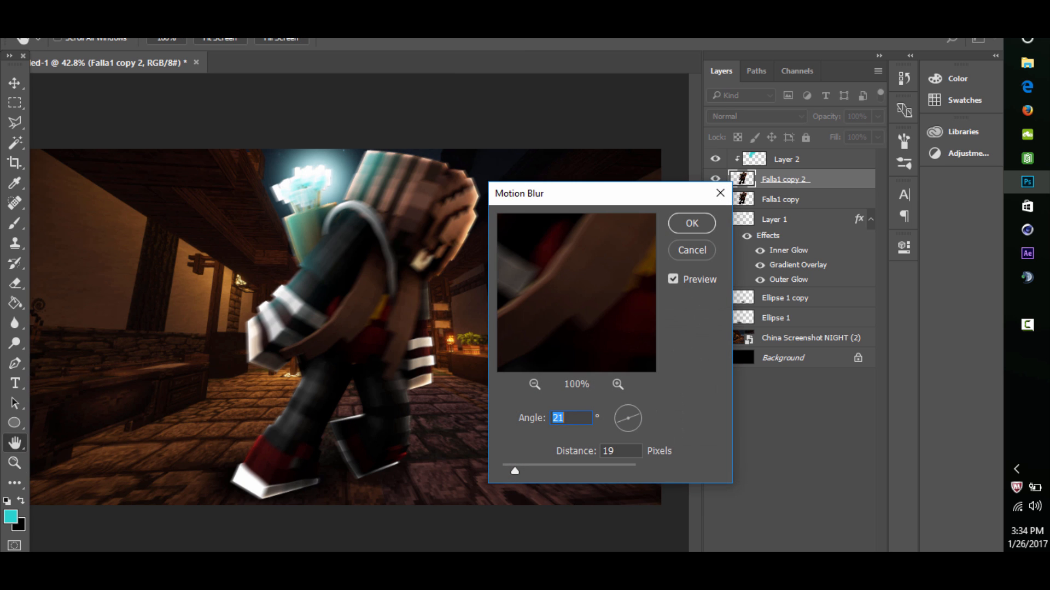
{"action": "left_click", "coordinate": [691, 223]}
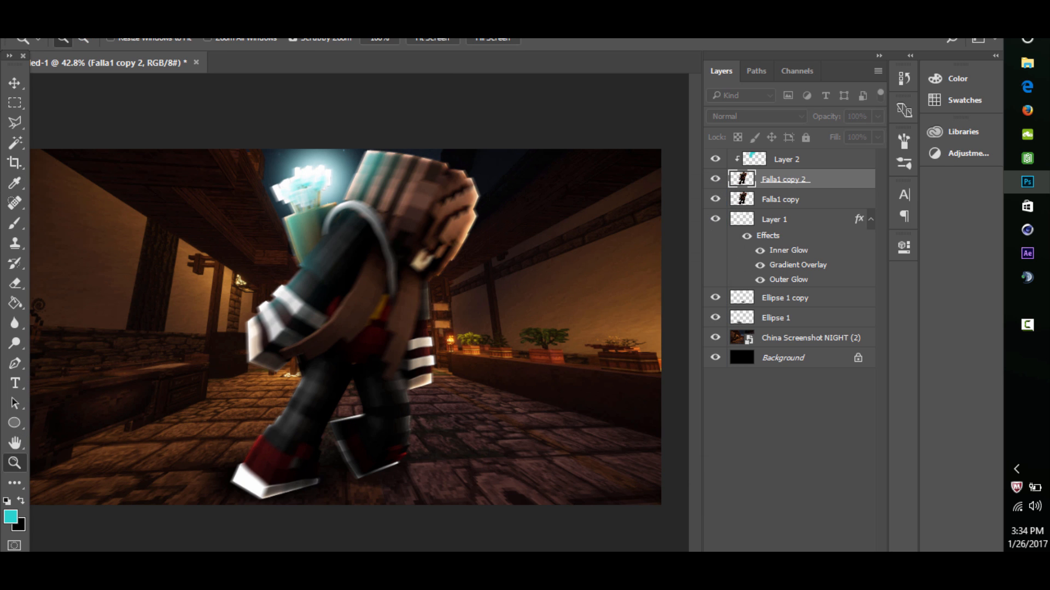
{"action": "key", "text": "e"}
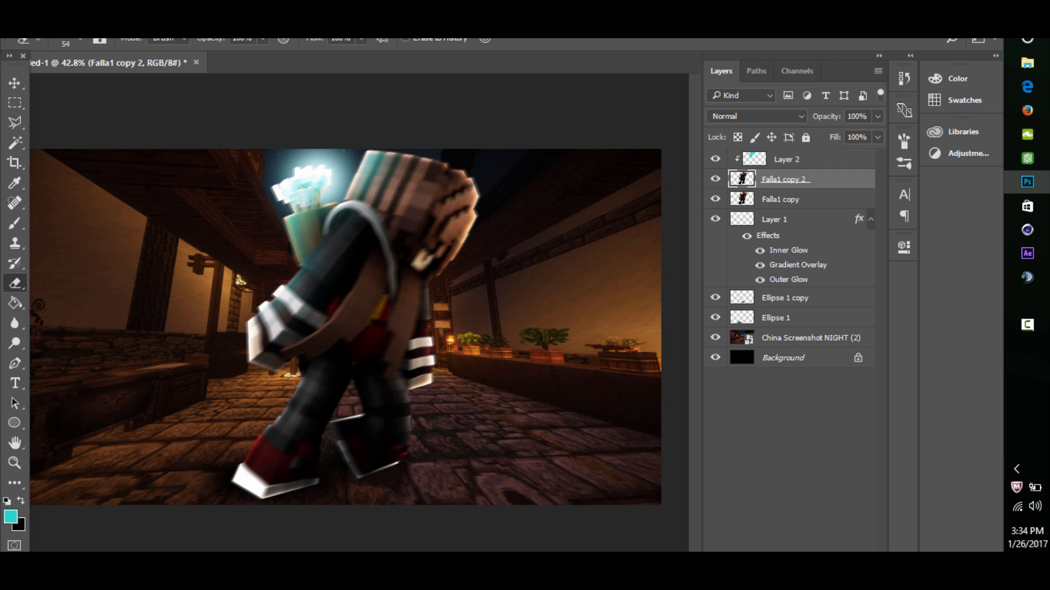
{"action": "mouse_move", "coordinate": [405, 282]}
{"action": "left_mouse_down"}
{"action": "mouse_move", "coordinate": [430, 282]}
{"action": "mouse_move", "coordinate": [428, 256]}
{"action": "mouse_move", "coordinate": [450, 230]}
{"action": "mouse_move", "coordinate": [503, 231]}
{"action": "mouse_move", "coordinate": [382, 227]}
{"action": "mouse_move", "coordinate": [409, 227]}
{"action": "mouse_move", "coordinate": [415, 257]}
{"action": "mouse_move", "coordinate": [394, 257]}
{"action": "mouse_move", "coordinate": [419, 257]}
{"action": "mouse_move", "coordinate": [406, 257]}
{"action": "left_mouse_up"}
- Add a layer above China Screenshot NIGHT (2) and paint a soft yellow glow over the torch beside the plants with a 149-pixel brush
{"action": "left_click", "coordinate": [15, 463]}
{"action": "left_click_drag", "start_coordinate": [447, 337], "coordinate": [533, 337]}
{"action": "left_click", "coordinate": [811, 338]}
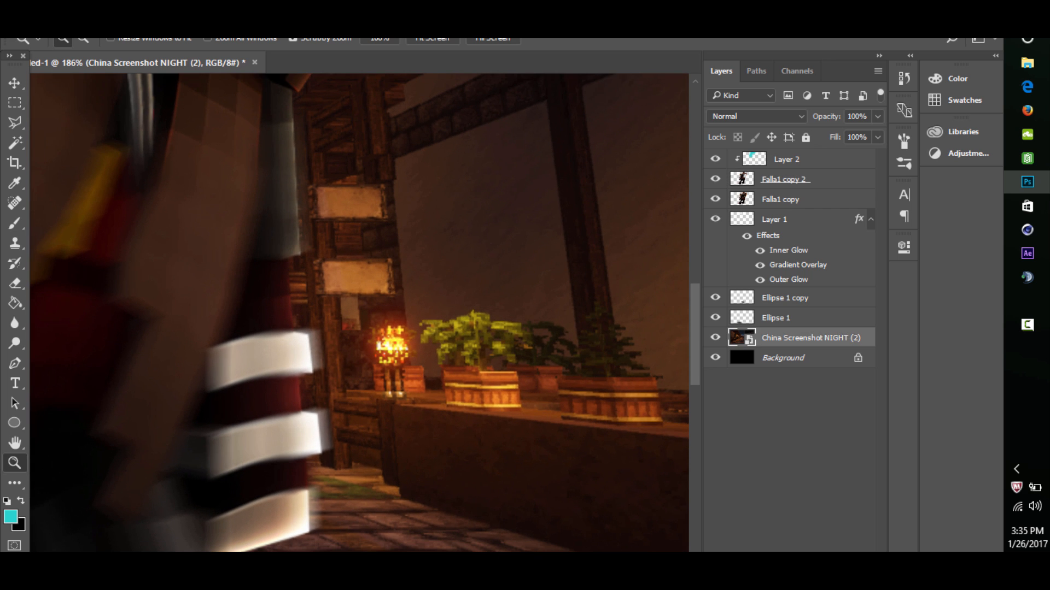
{"action": "left_click", "coordinate": [837, 582]}
{"action": "left_click", "coordinate": [15, 223]}
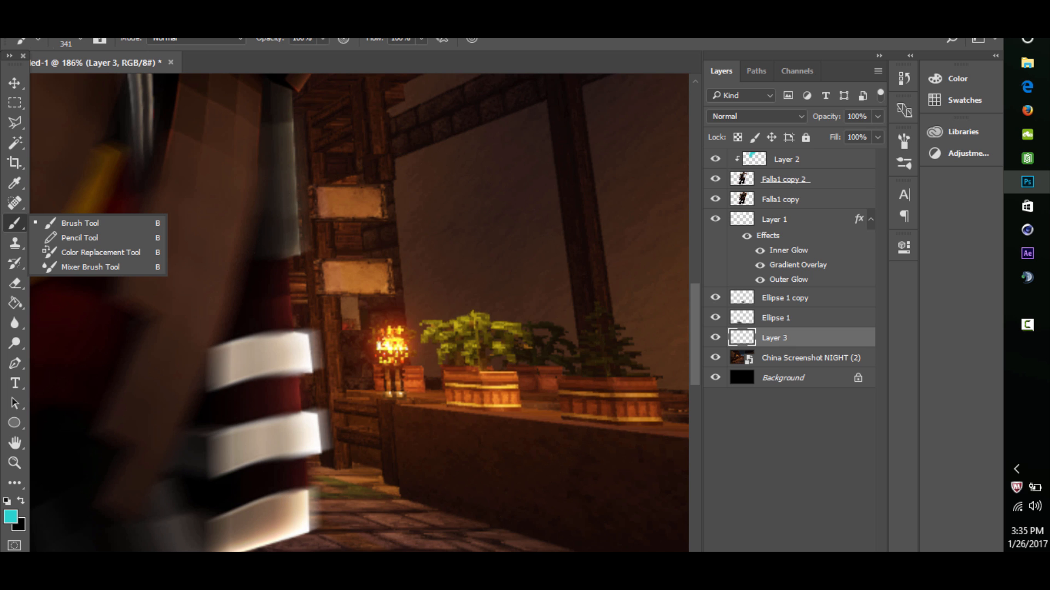
{"action": "left_click", "coordinate": [395, 345], "text": "alt"}
{"action": "left_click_drag", "start_coordinate": [409, 336], "coordinate": [306, 337]}
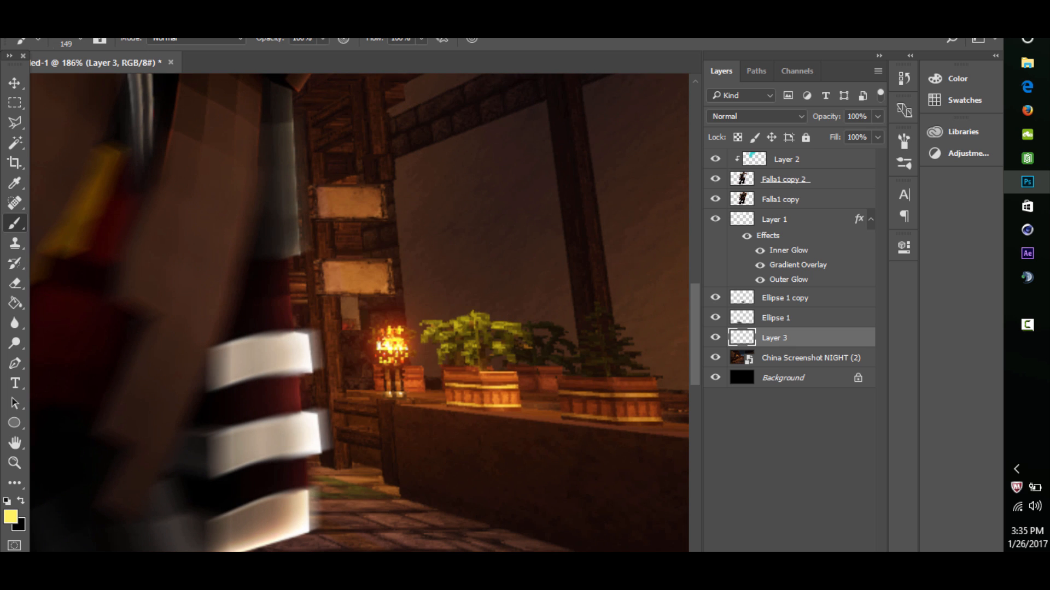
{"action": "left_click", "coordinate": [393, 343]}
- Set the torch glow layer to Linear Dodge (Add) with 75% opacity
{"action": "left_click", "coordinate": [754, 116]}
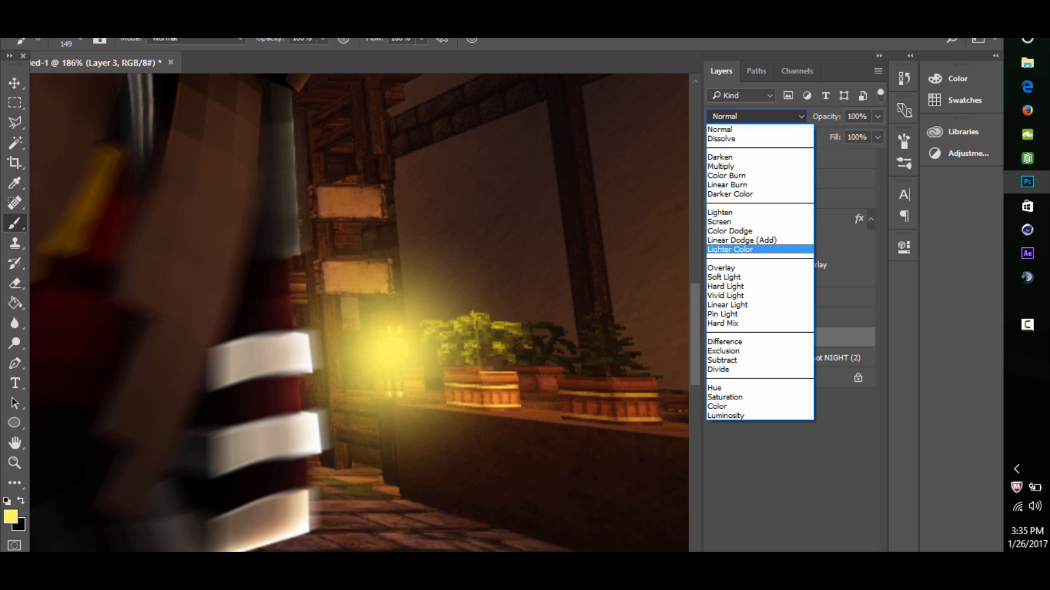
{"action": "left_click", "coordinate": [733, 230]}
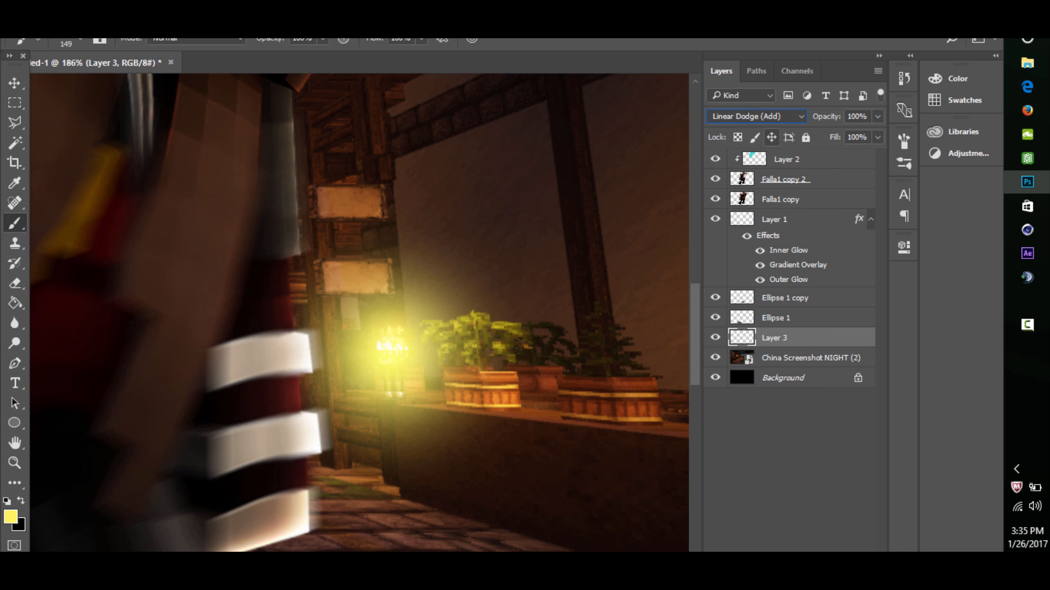
{"action": "left_click", "coordinate": [856, 117]}
{"action": "key", "text": "BackSpace"}
{"action": "type", "text": "50"}
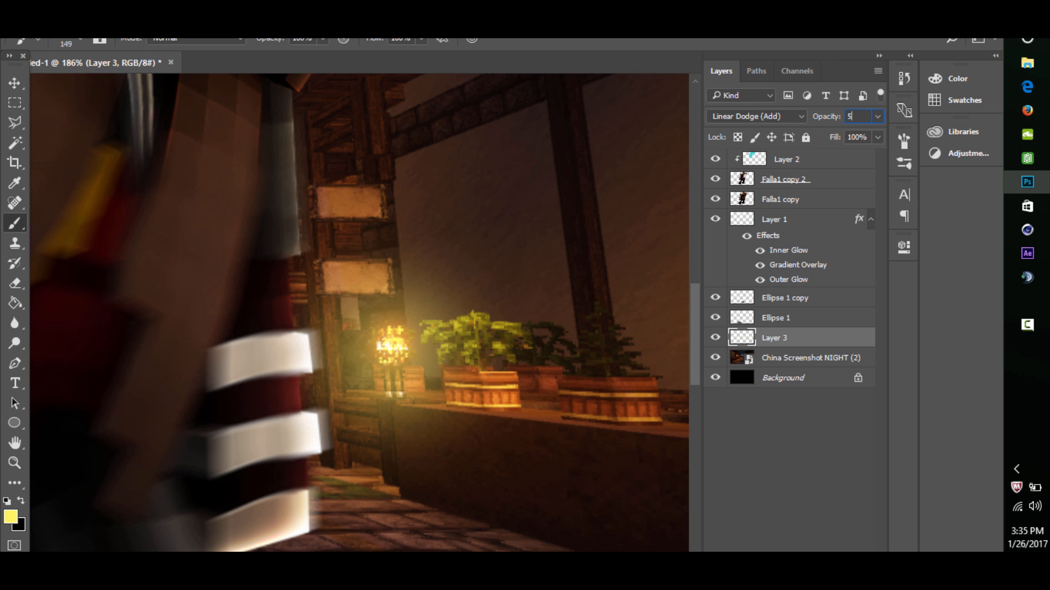
{"action": "key", "text": "BackSpace"}
{"action": "type", "text": "75"}
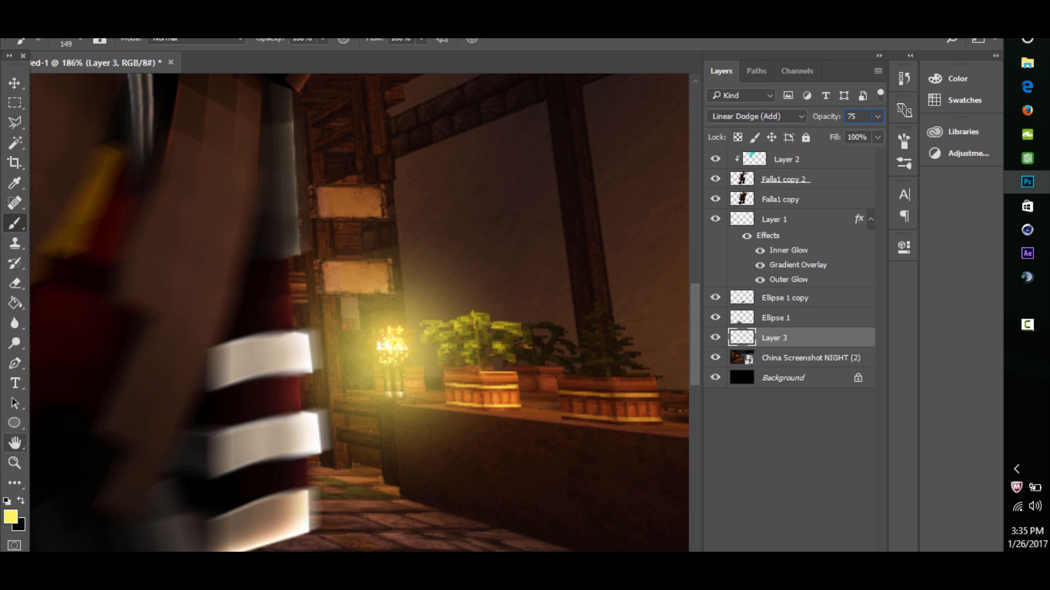
{"action": "left_click", "coordinate": [15, 463]}
{"action": "mouse_move", "coordinate": [306, 339]}
{"action": "left_mouse_down"}
{"action": "mouse_move", "coordinate": [207, 339]}
{"action": "mouse_move", "coordinate": [235, 339]}
{"action": "left_mouse_up"}
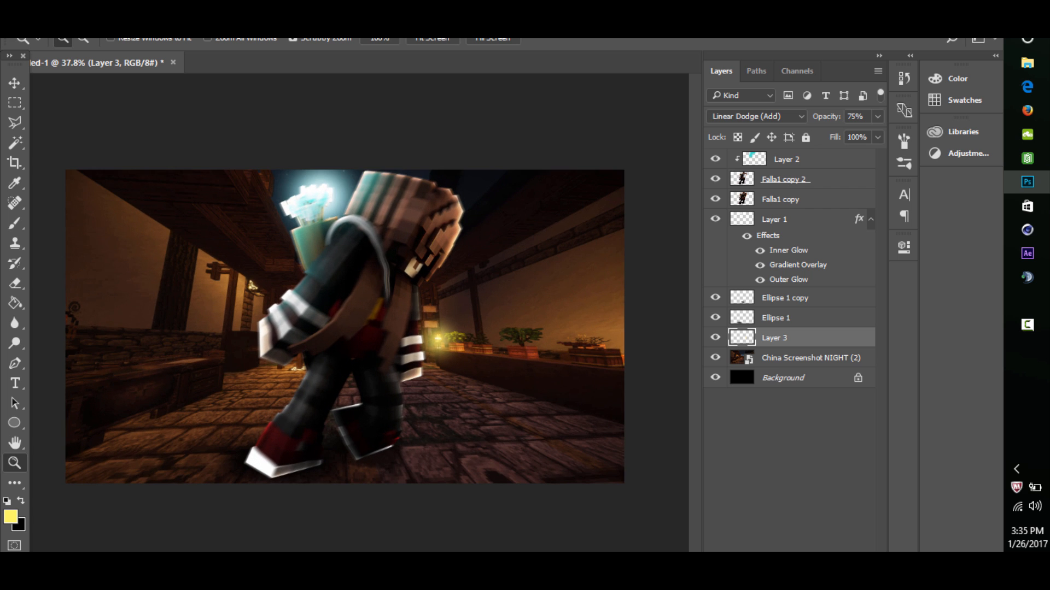
- Group all the layers from Layer 3 up to Layer 2
{"action": "left_click", "coordinate": [787, 160], "text": "shift"}
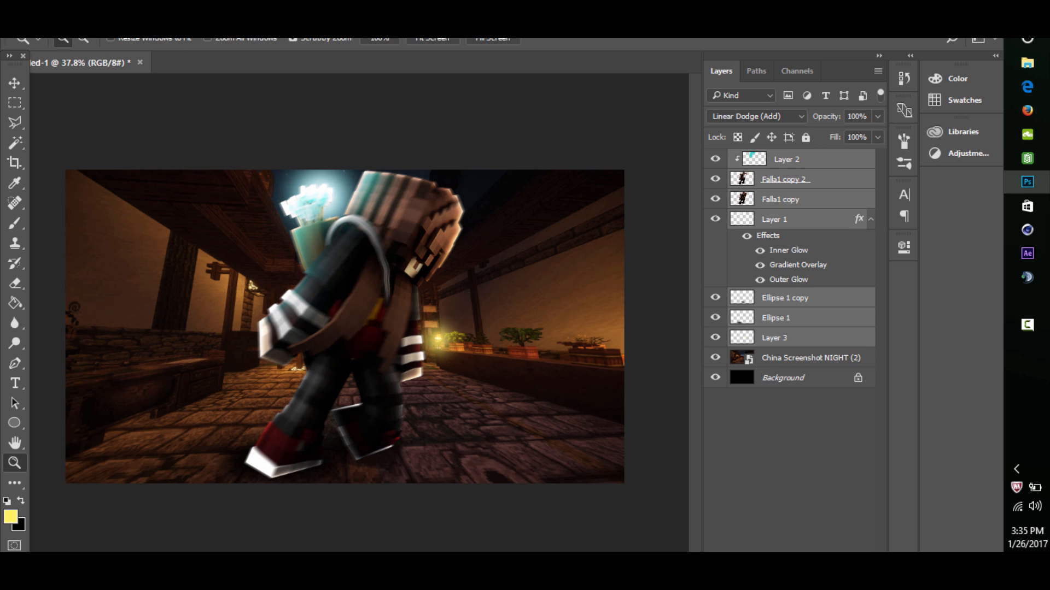
{"action": "key", "text": "ctrl+g"}
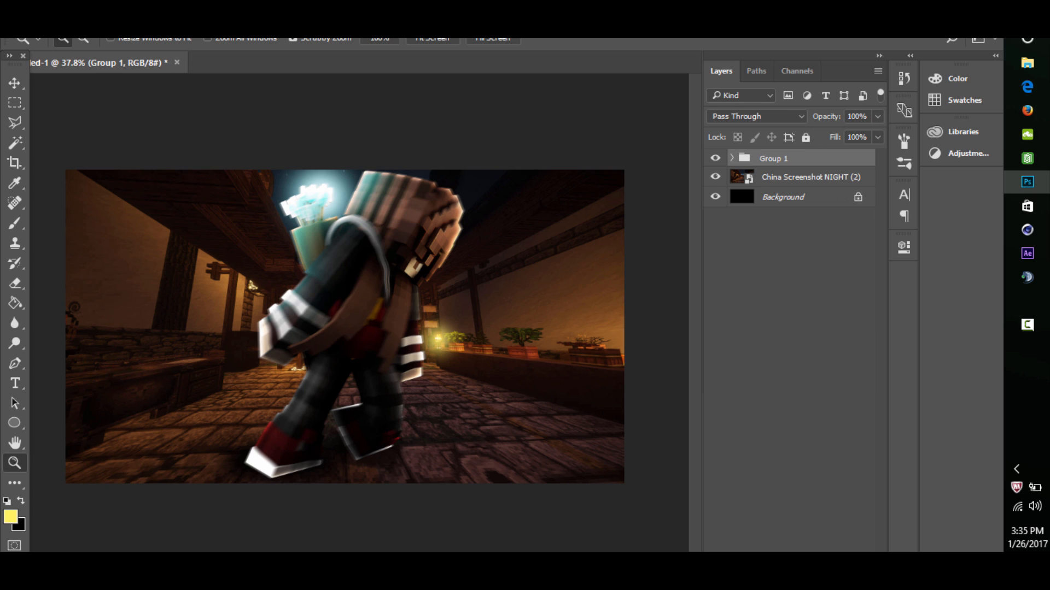
- Compare the scene with and without Group 1 by hiding and showing the group repeatedly
{"action": "left_click", "coordinate": [715, 158]}
{"action": "left_click", "coordinate": [715, 158]}
{"action": "left_click", "coordinate": [715, 158]}
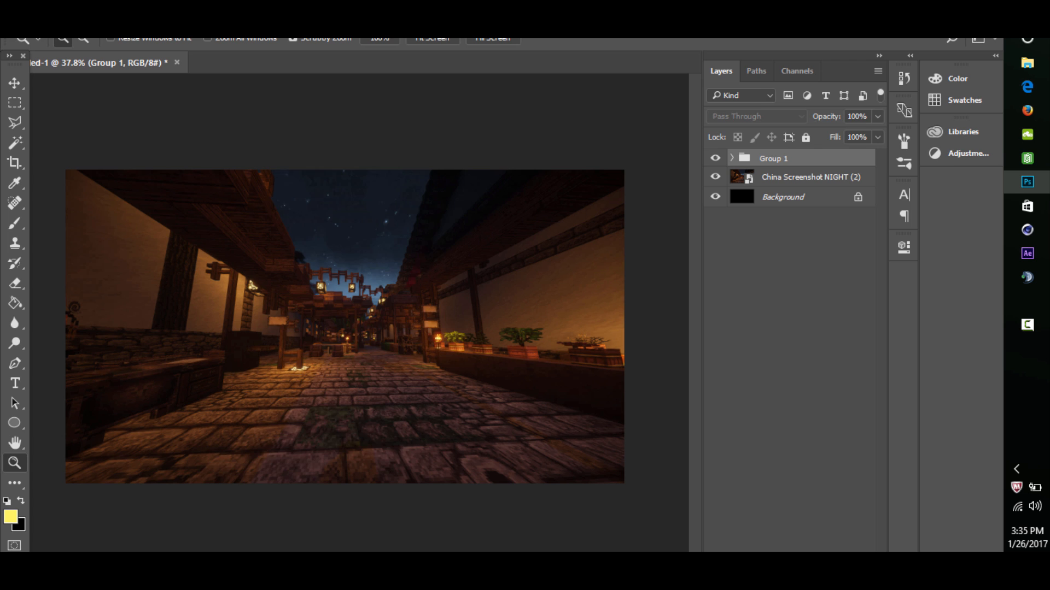
{"action": "left_click", "coordinate": [715, 158]}
{"action": "left_click", "coordinate": [715, 158]}
{"action": "left_click", "coordinate": [715, 158]}
{"action": "left_click", "coordinate": [715, 158]}
{"action": "left_click", "coordinate": [715, 158]}
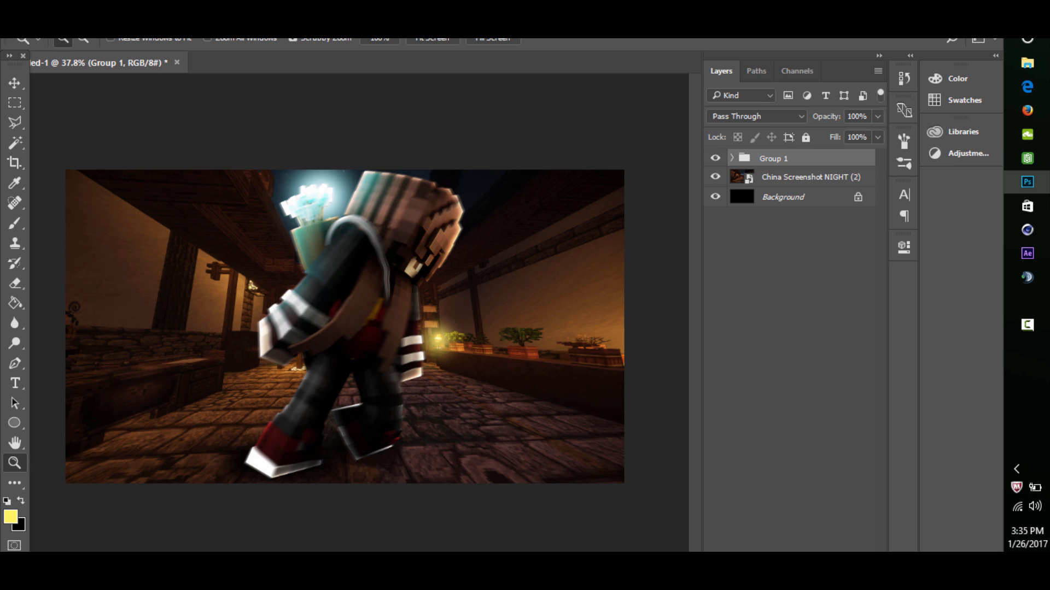
{"action": "left_click", "coordinate": [715, 158]}
{"action": "left_click", "coordinate": [715, 158]}
- Add a Curves adjustment layer above Group 1 with a gentle S-curve that raises the highlights and lowers the shadows, and compare before and after
{"action": "left_click", "coordinate": [795, 578]}
{"action": "left_click", "coordinate": [837, 340]}
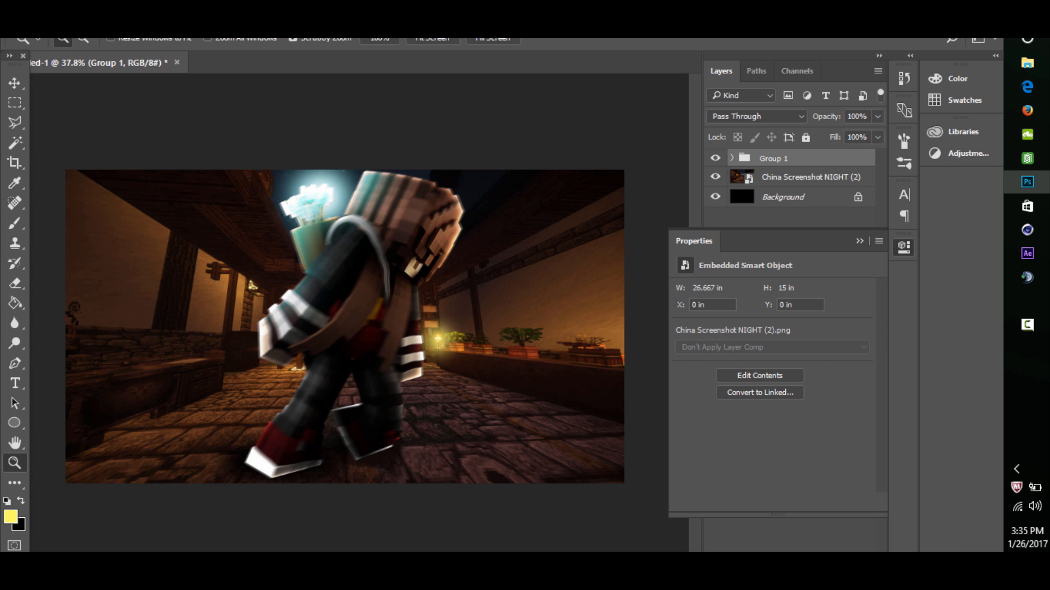
{"action": "left_click_drag", "start_coordinate": [804, 383], "coordinate": [815, 363]}
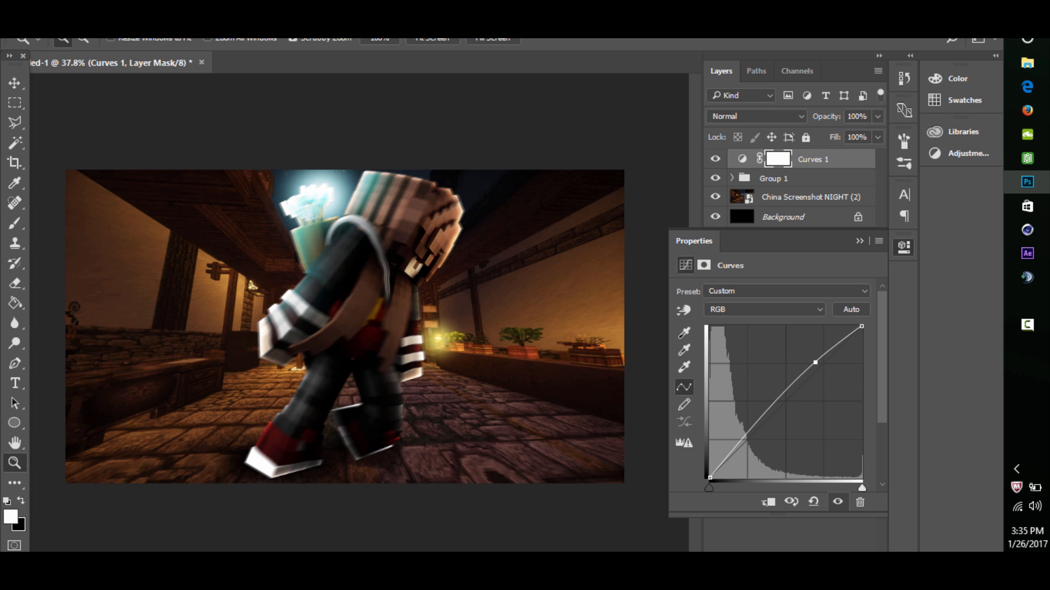
{"action": "left_click_drag", "start_coordinate": [767, 413], "coordinate": [764, 424]}
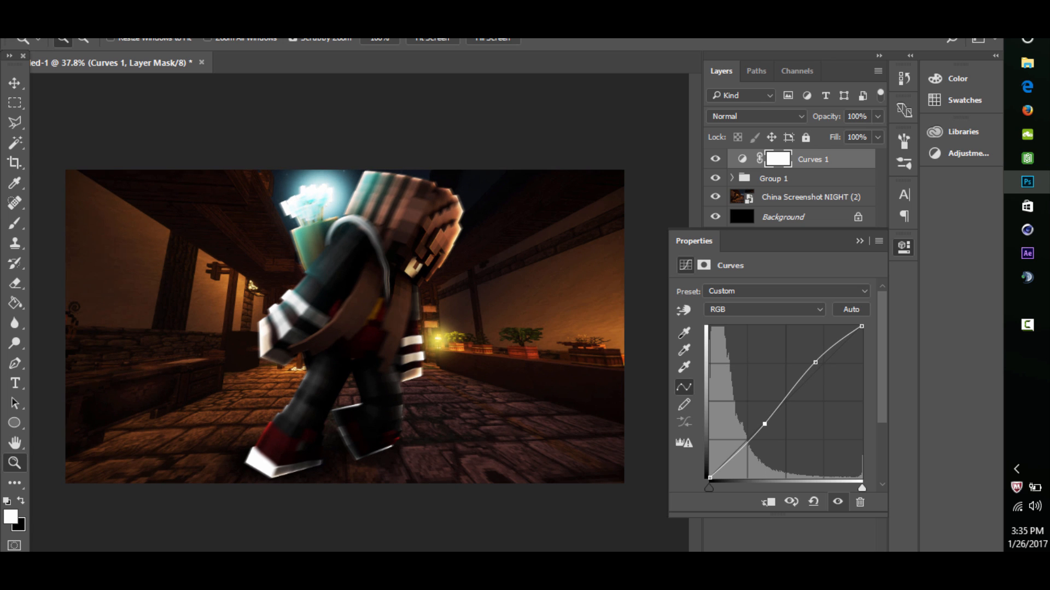
{"action": "left_click", "coordinate": [860, 241]}
{"action": "left_click", "coordinate": [715, 159]}
{"action": "left_click", "coordinate": [715, 159]}
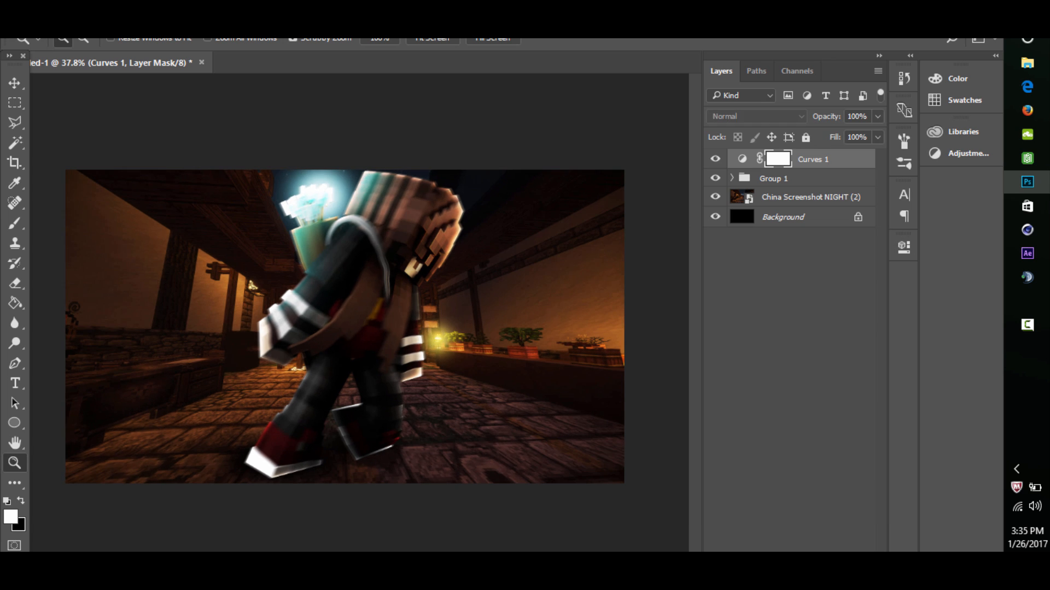
- Add an Exposure adjustment layer with exposure +0.78, offset -0.0042 and gamma correction 0.88, and compare before and after
{"action": "left_click", "coordinate": [796, 581]}
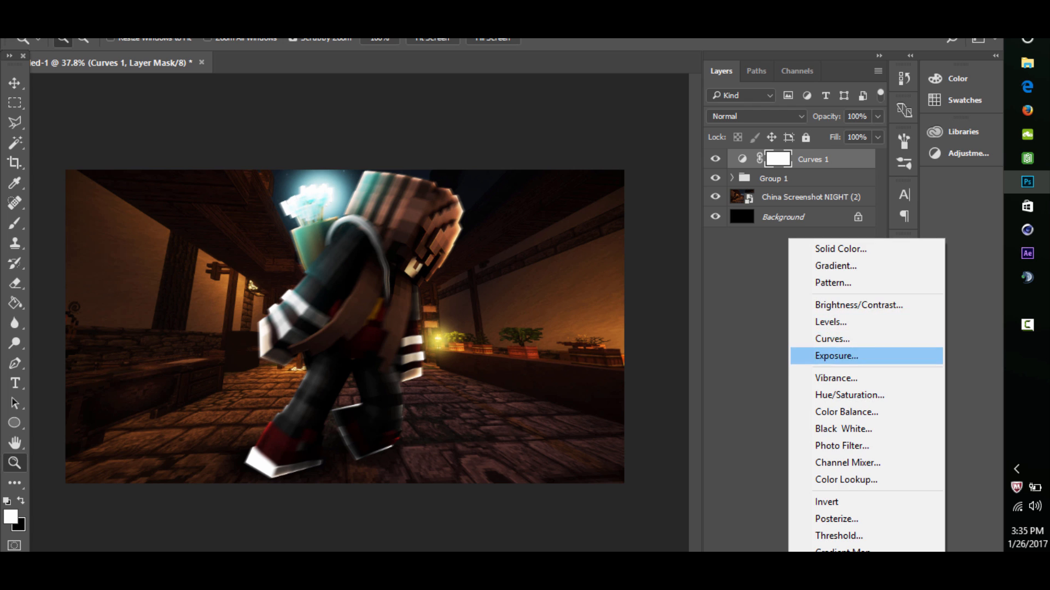
{"action": "left_click", "coordinate": [837, 356]}
{"action": "left_click_drag", "start_coordinate": [772, 328], "coordinate": [780, 387]}
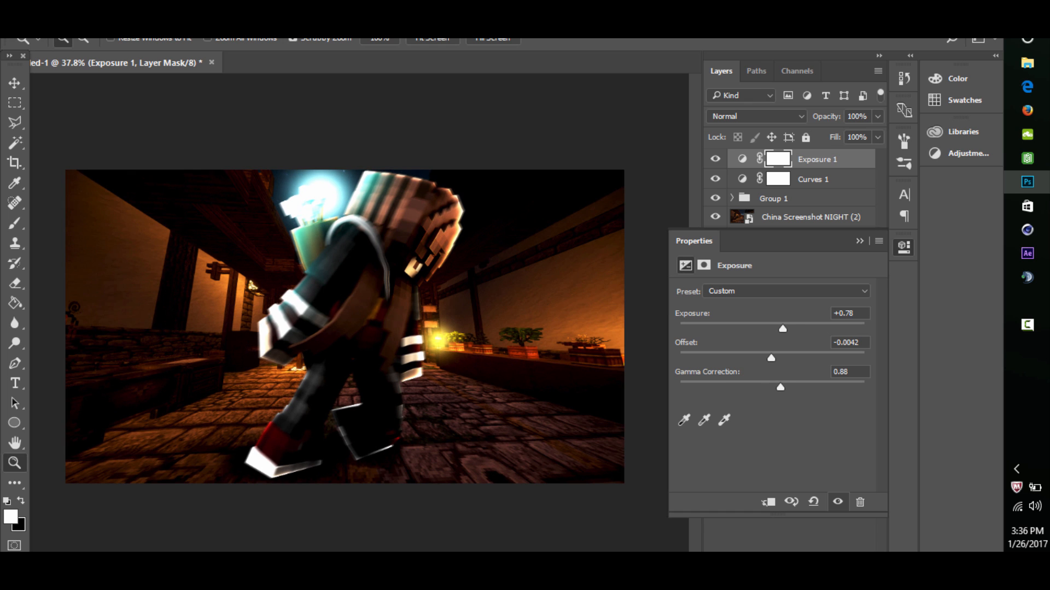
{"action": "left_click", "coordinate": [860, 241]}
{"action": "left_click", "coordinate": [715, 159]}
{"action": "left_click", "coordinate": [715, 159]}
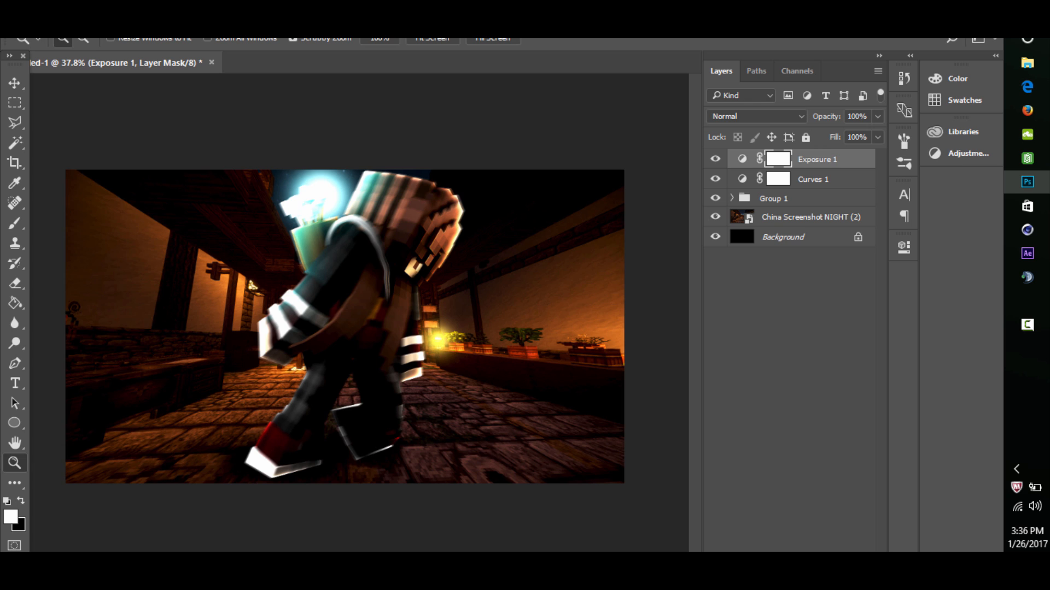
- Try 75% and 50% opacity on the Exposure 1 layer
{"action": "left_click_drag", "start_coordinate": [867, 117], "coordinate": [806, 138]}
{"action": "key", "text": "BackSpace"}
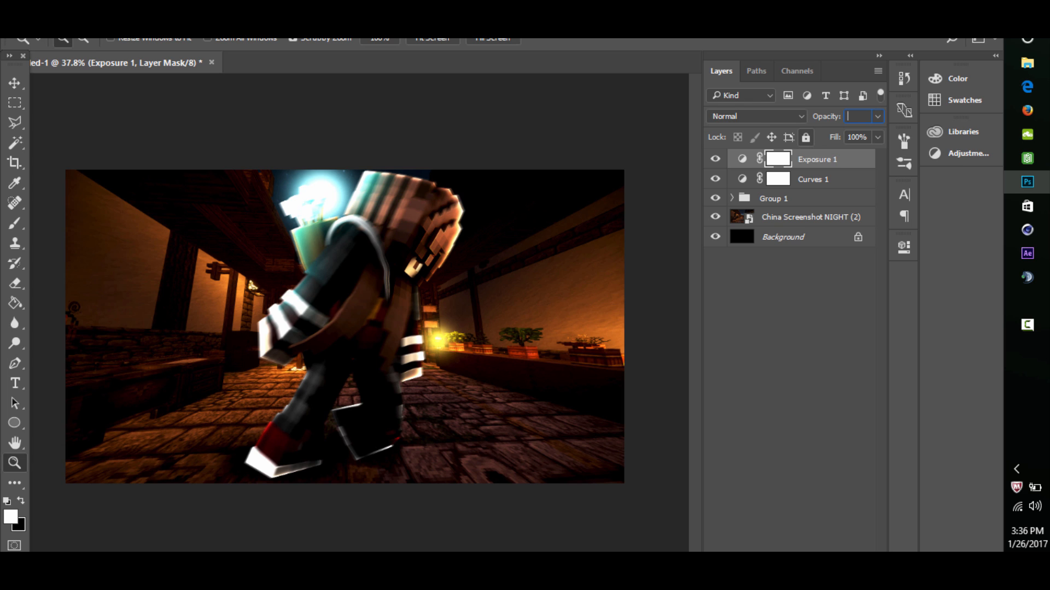
{"action": "type", "text": "75"}
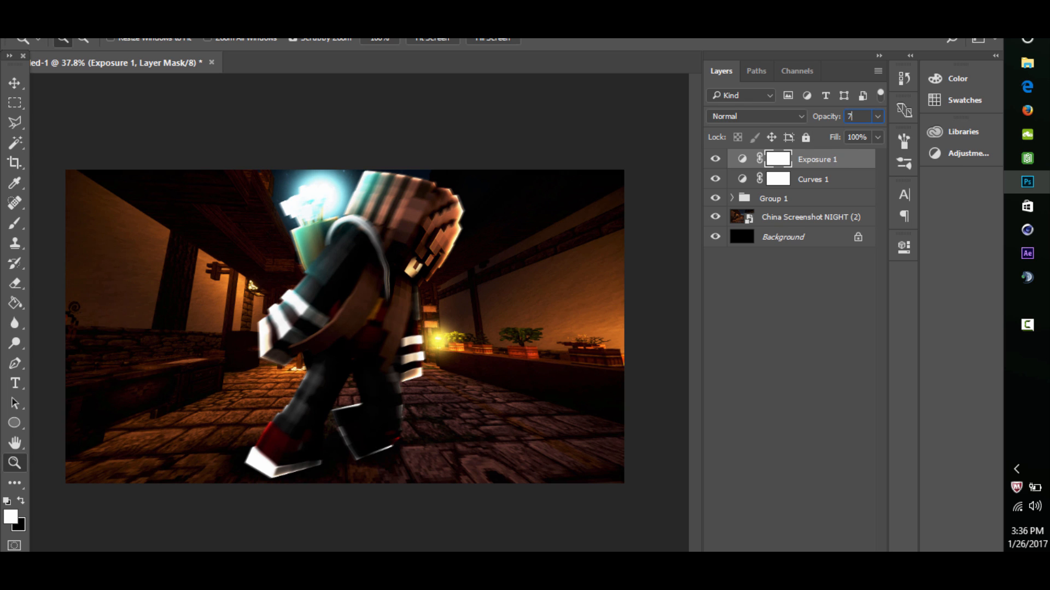
{"action": "key", "text": "BackSpace"}
{"action": "type", "text": "50"}
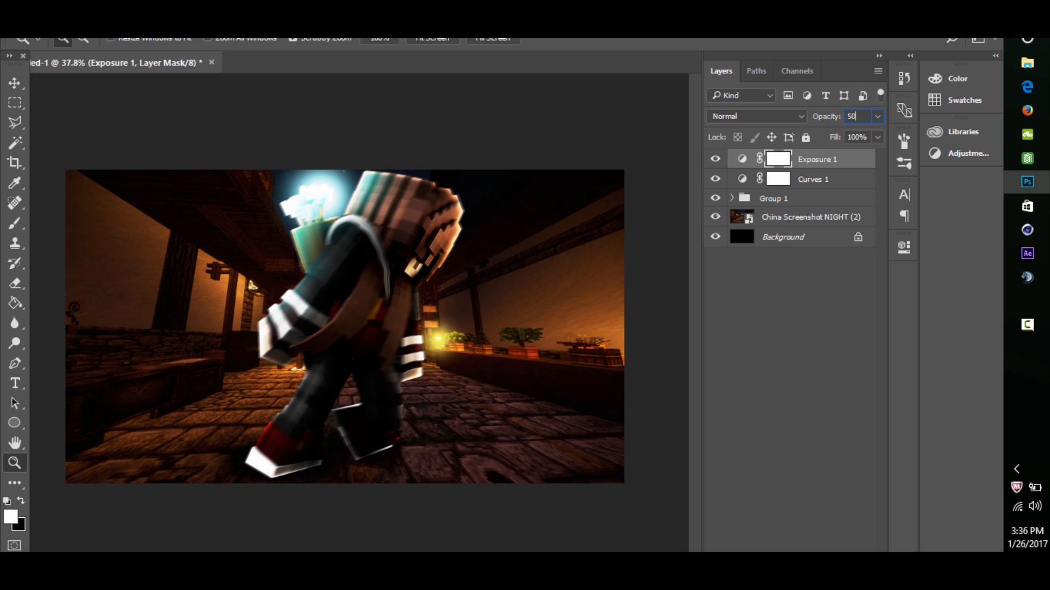
{"action": "key", "text": "Return"}
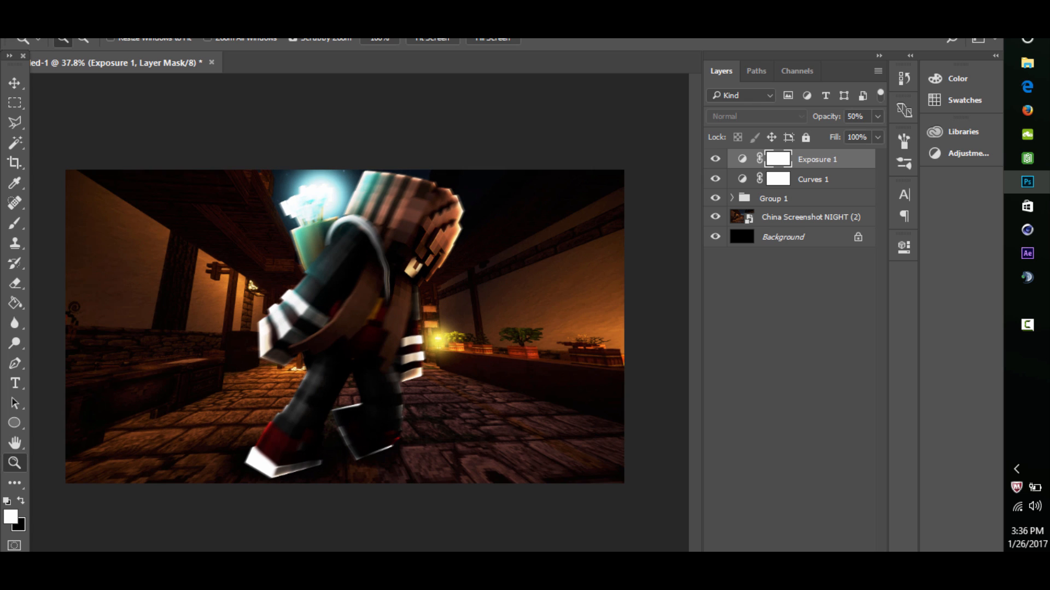
- Reduce the Exposure 1 layer's opacity to 25%
{"action": "left_click_drag", "start_coordinate": [865, 117], "coordinate": [807, 137]}
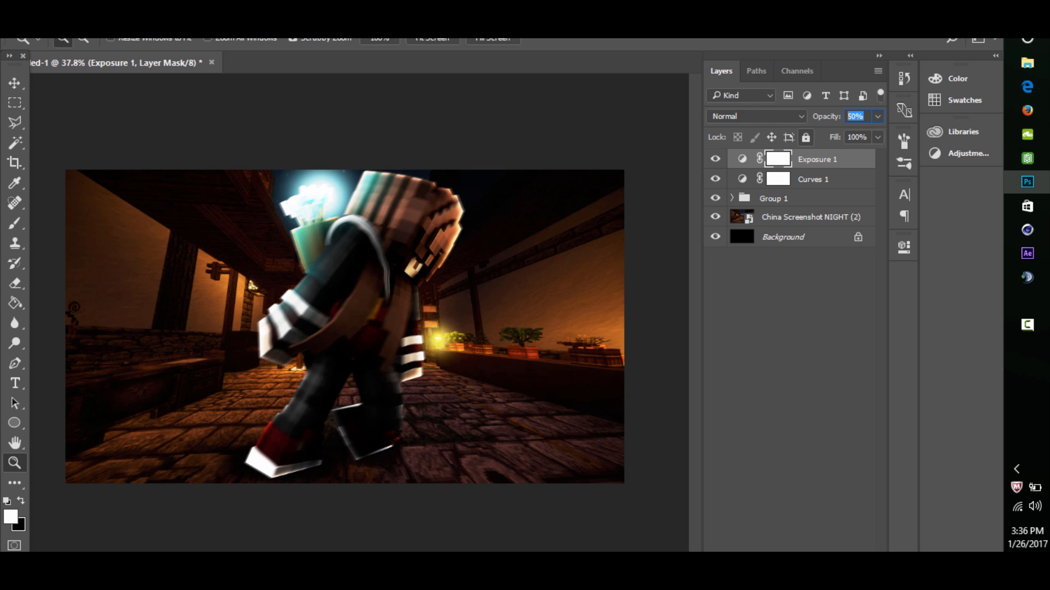
{"action": "key", "text": "BackSpace"}
{"action": "type", "text": "25"}
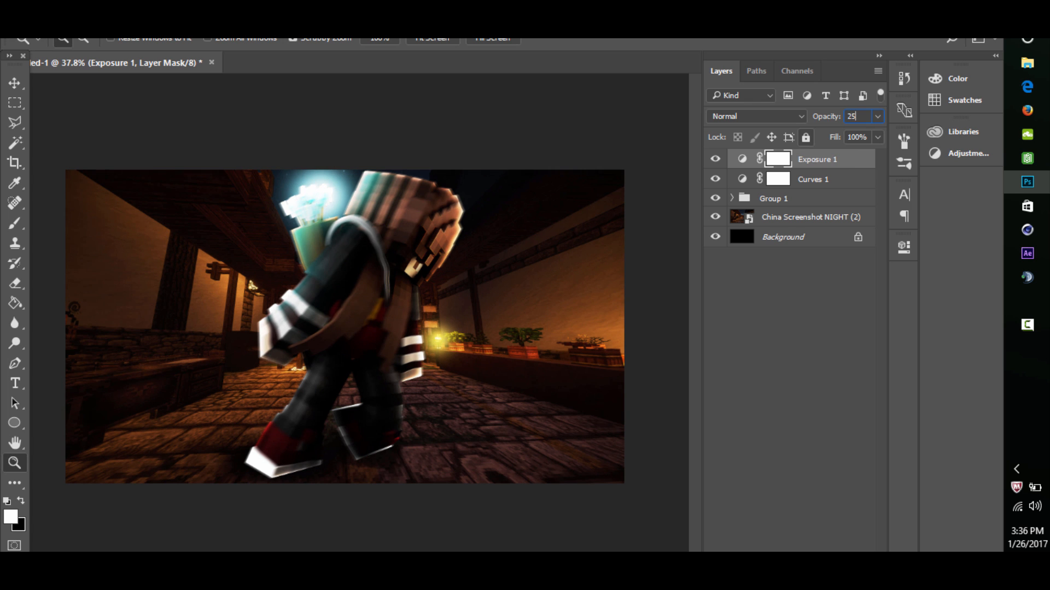
{"action": "key", "text": "Return"}
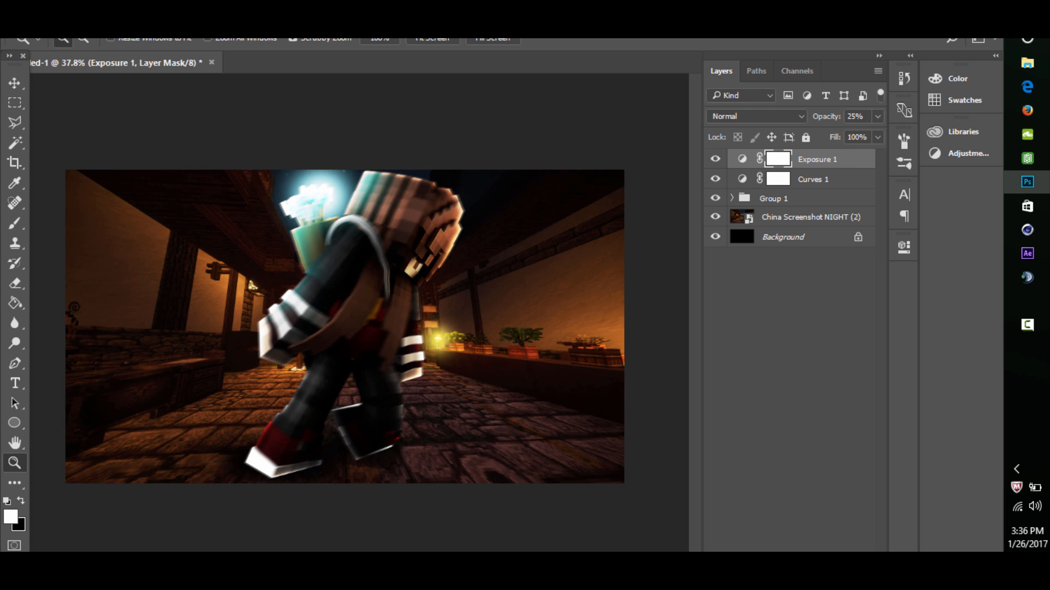
{"action": "mouse_move", "coordinate": [345, 326]}
{"action": "left_mouse_down"}
{"action": "mouse_move", "coordinate": [331, 326]}
{"action": "mouse_move", "coordinate": [348, 326]}
{"action": "left_mouse_up"}
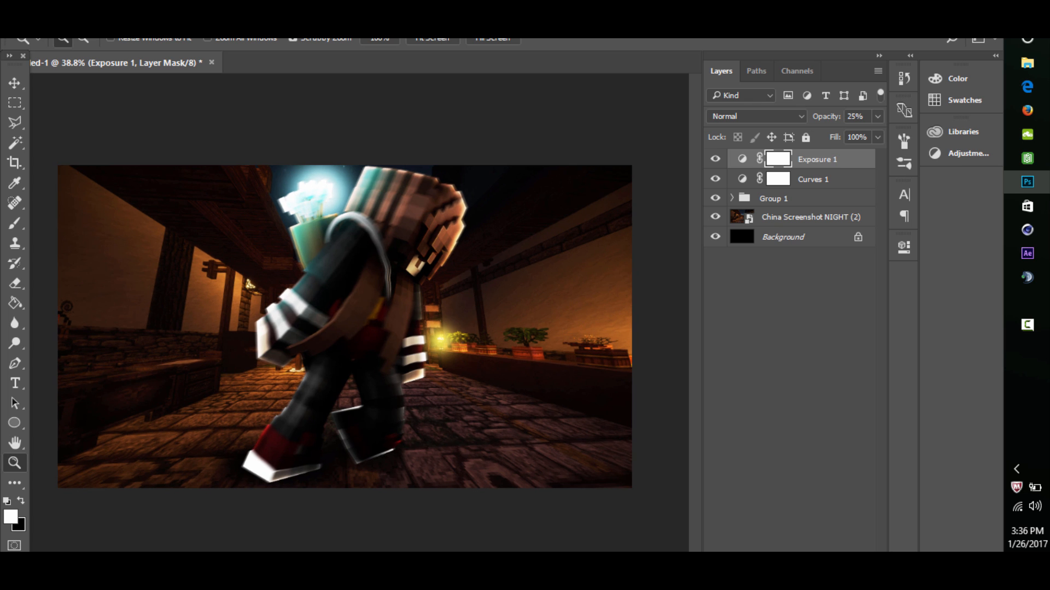
- Add a Color Balance adjustment layer and shift the midtones toward red, magenta and blue
{"action": "left_click", "coordinate": [795, 580]}
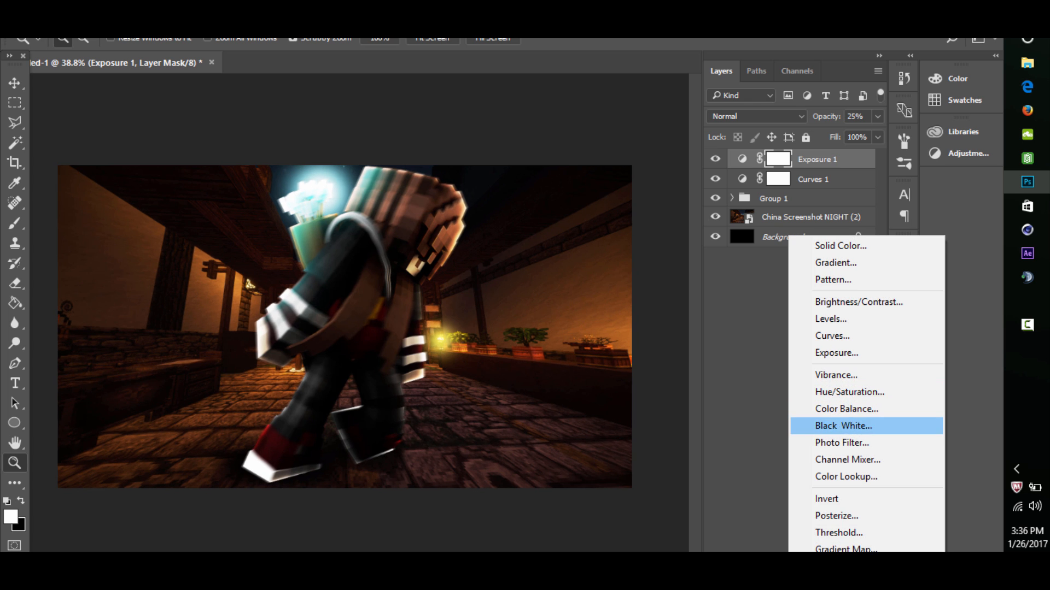
{"action": "left_click", "coordinate": [847, 409]}
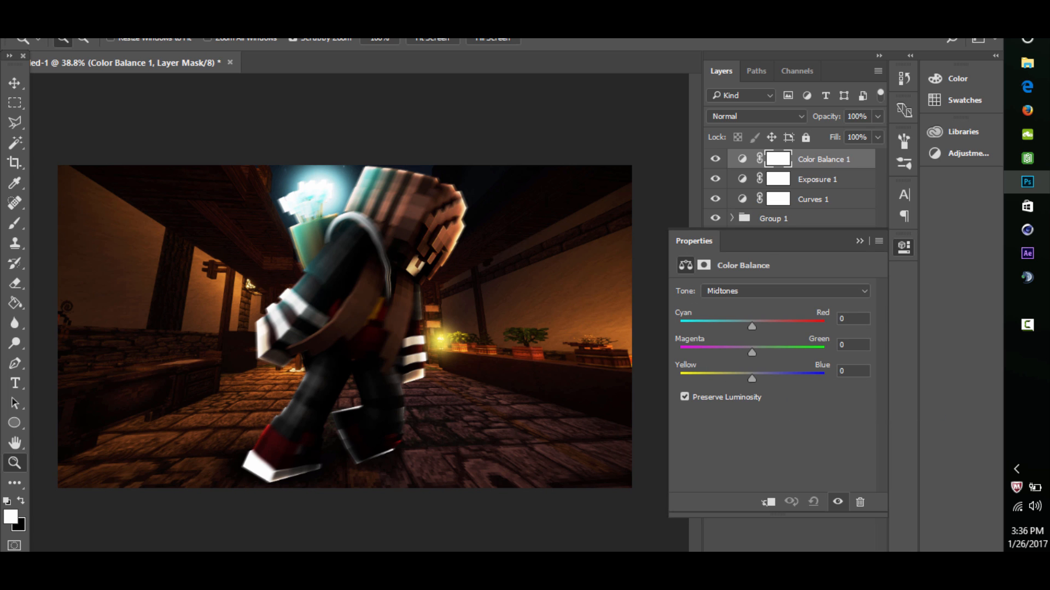
{"action": "left_click_drag", "start_coordinate": [752, 327], "coordinate": [764, 327]}
{"action": "left_click_drag", "start_coordinate": [752, 378], "coordinate": [735, 352]}
{"action": "left_click", "coordinate": [860, 242]}
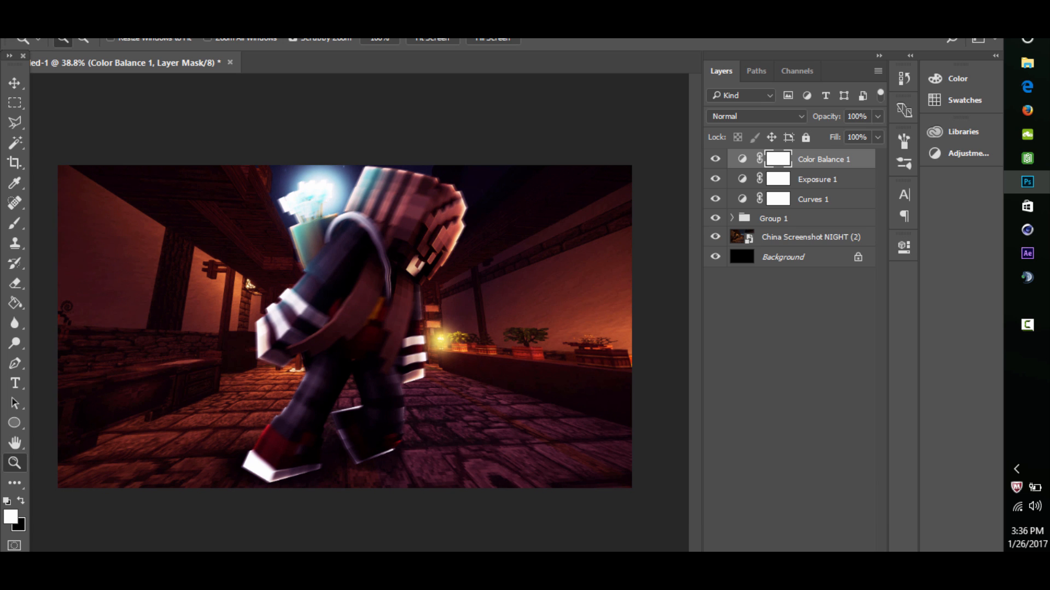
- Examine the whole artwork's colour grading and lighting at several zoom levels
{"action": "left_click", "coordinate": [715, 159]}
{"action": "left_click", "coordinate": [716, 159]}
{"action": "scroll", "coordinate": [345, 327], "scroll_direction": "down", "scroll_amount": 2}
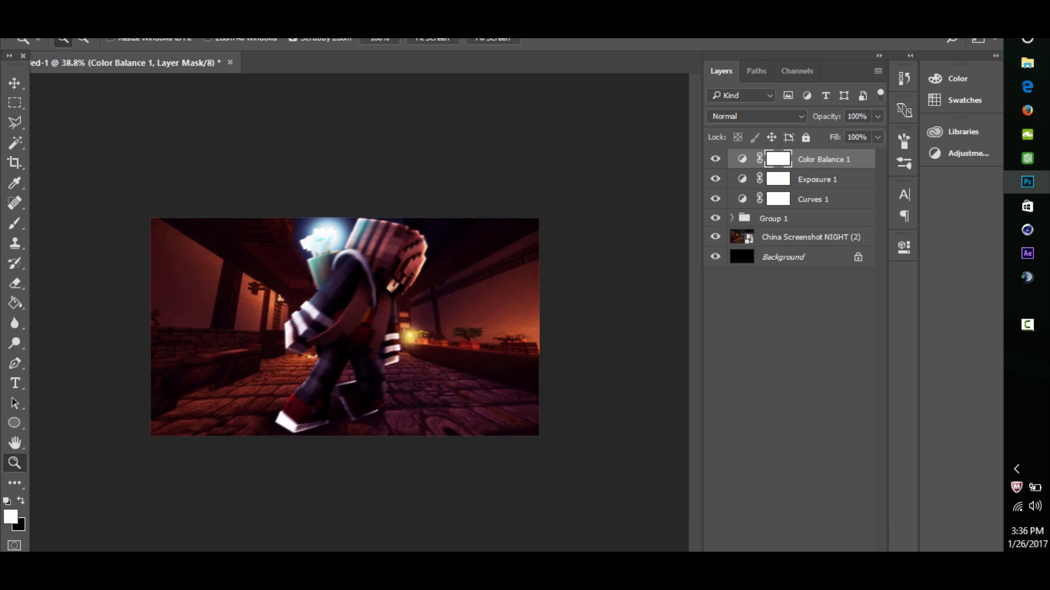
{"action": "scroll", "coordinate": [344, 327], "scroll_direction": "up", "scroll_amount": 1}
{"action": "scroll", "coordinate": [344, 327], "scroll_direction": "up", "scroll_amount": 3}
{"action": "scroll", "coordinate": [345, 327], "scroll_direction": "down", "scroll_amount": 10}
{"action": "scroll", "coordinate": [344, 327], "scroll_direction": "up", "scroll_amount": 10}
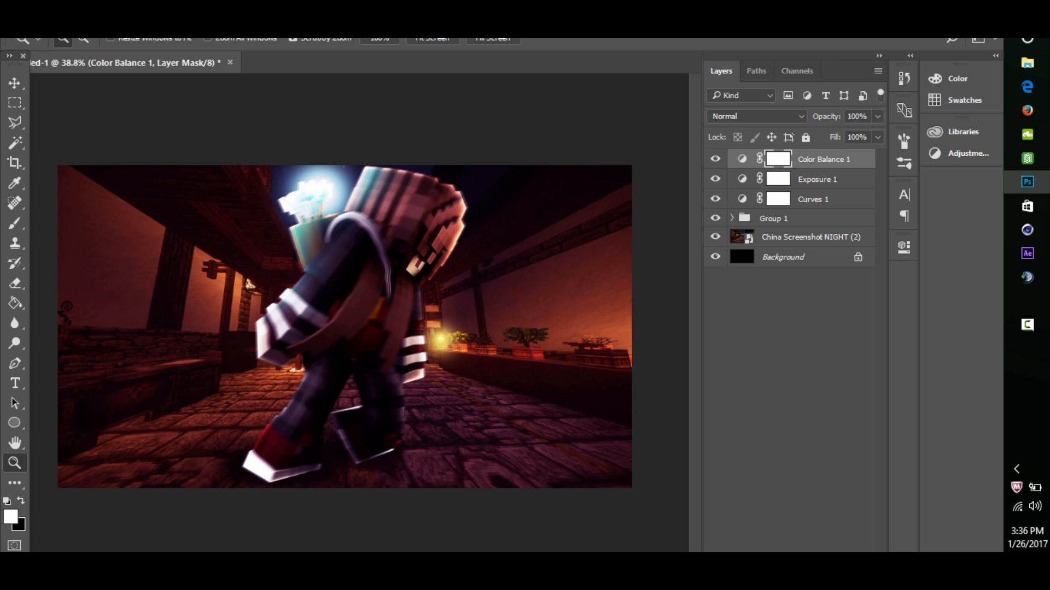
{"action": "scroll", "coordinate": [345, 327], "scroll_direction": "down", "scroll_amount": 1}
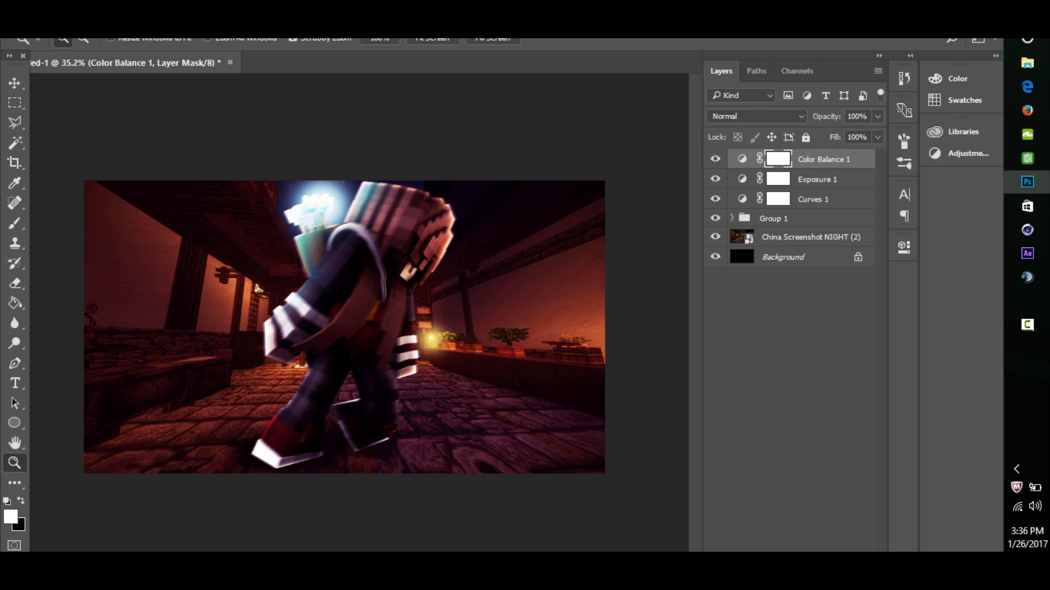
{"action": "scroll", "coordinate": [345, 327], "scroll_direction": "down", "scroll_amount": 7}
{"action": "scroll", "coordinate": [345, 327], "scroll_direction": "up", "scroll_amount": 2}
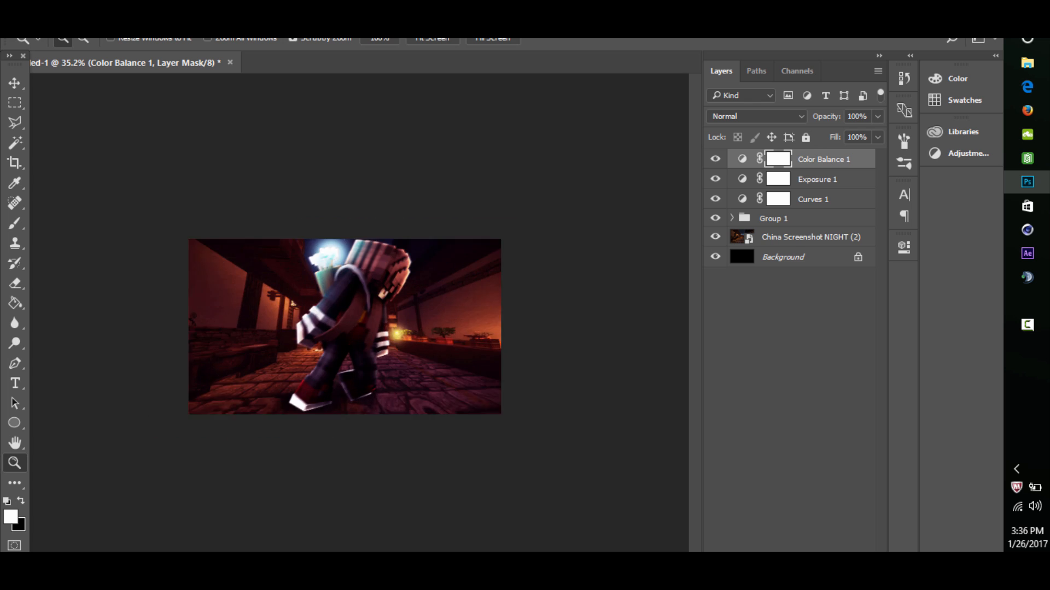
{"action": "scroll", "coordinate": [345, 327], "scroll_direction": "down", "scroll_amount": 9}
{"action": "scroll", "coordinate": [345, 326], "scroll_direction": "up", "scroll_amount": 5}
{"action": "scroll", "coordinate": [345, 327], "scroll_direction": "up", "scroll_amount": 5}
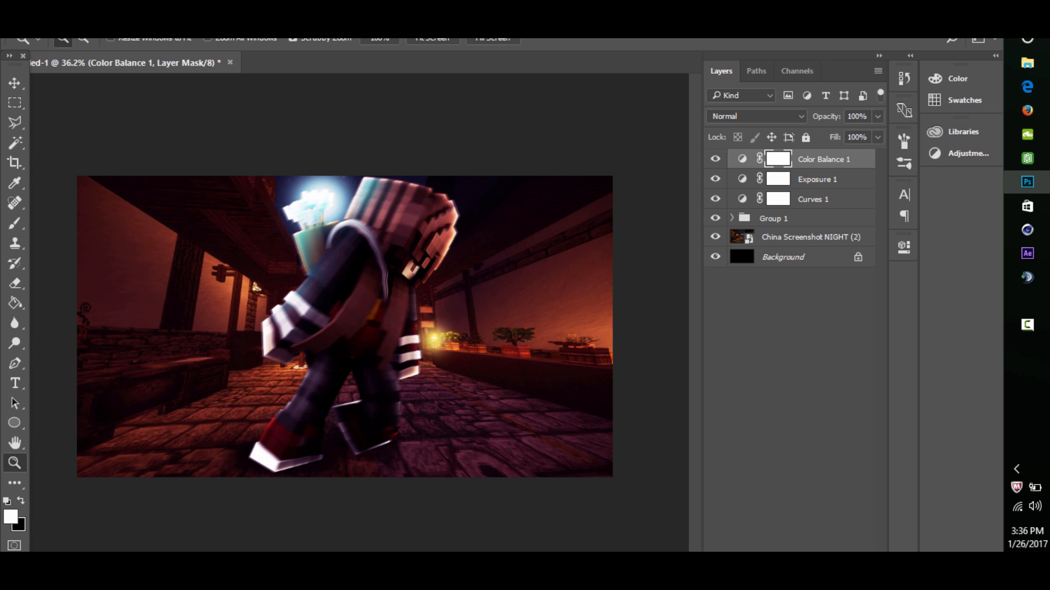
{"action": "scroll", "coordinate": [345, 327], "scroll_direction": "down", "scroll_amount": 6}
{"action": "scroll", "coordinate": [345, 327], "scroll_direction": "up", "scroll_amount": 6}
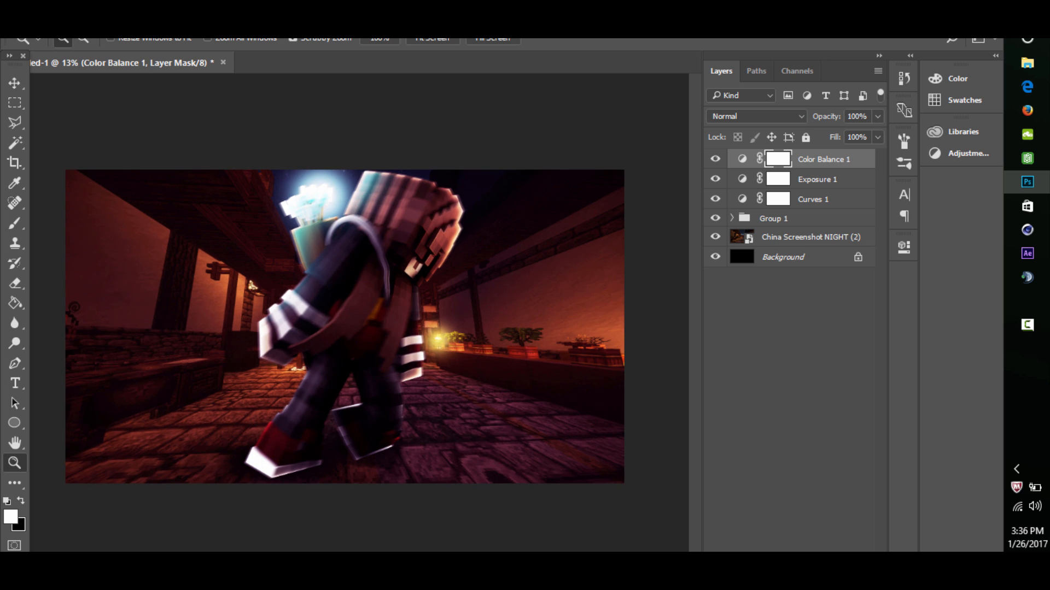
- Search the SanDisk (E:) drive for "fyres" while choosing a file to open
{"action": "left_click", "coordinate": [40, 17]}
{"action": "left_click", "coordinate": [60, 46]}
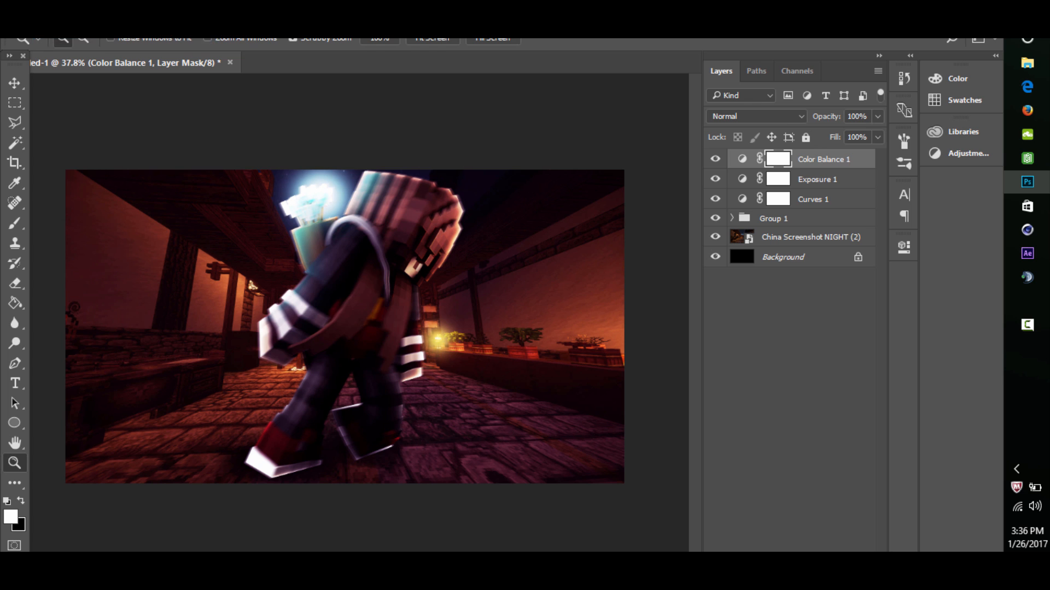
{"action": "scroll", "coordinate": [61, 239], "scroll_direction": "down", "scroll_amount": 2}
{"action": "left_click", "coordinate": [63, 258]}
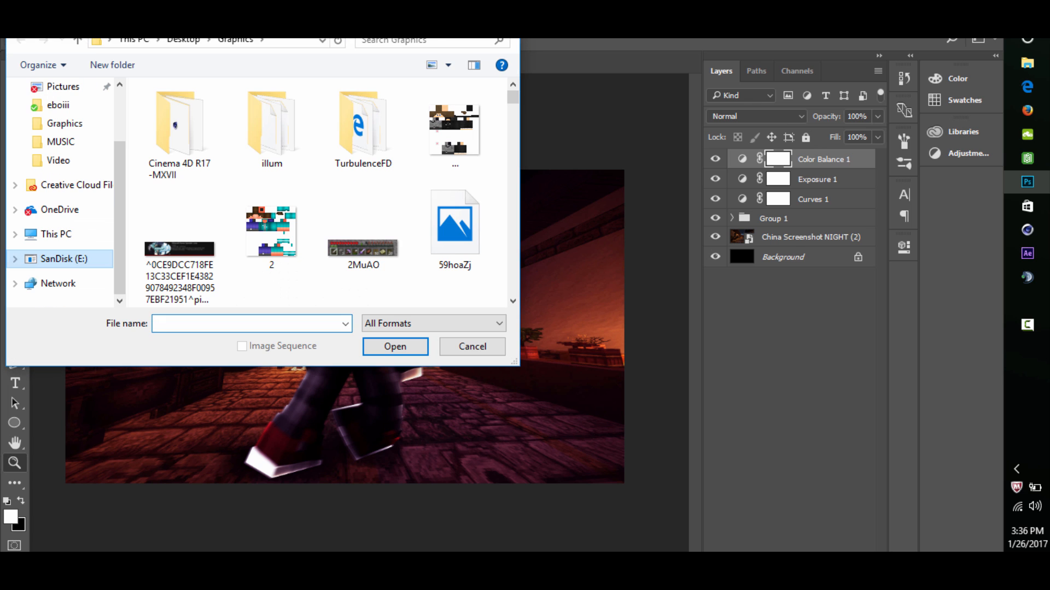
{"action": "left_click", "coordinate": [424, 41]}
{"action": "type", "text": "tyres"}
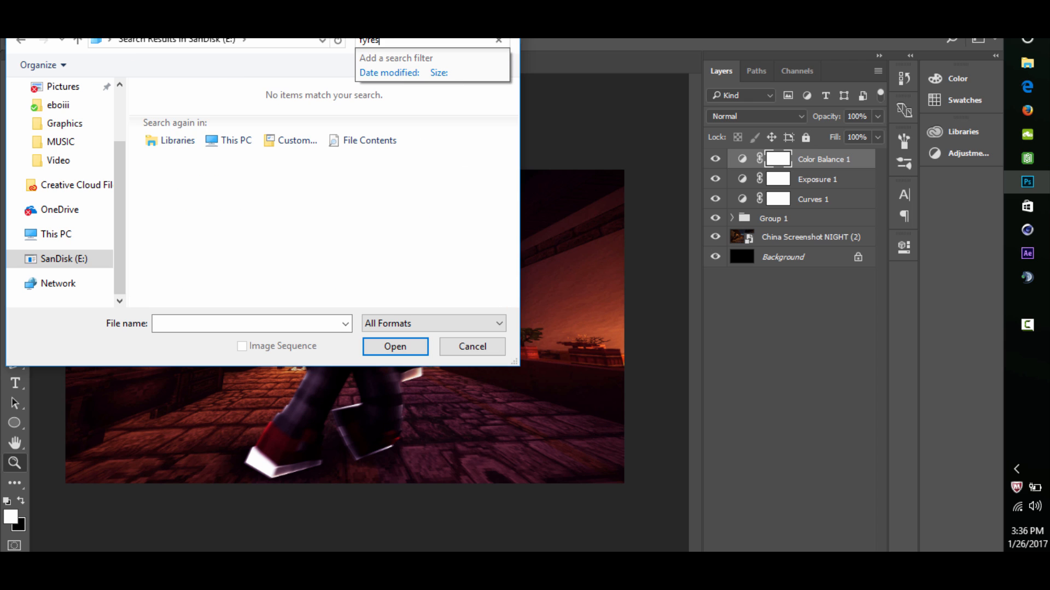
{"action": "key", "text": "BackSpace"}
{"action": "key", "text": "BackSpace"}
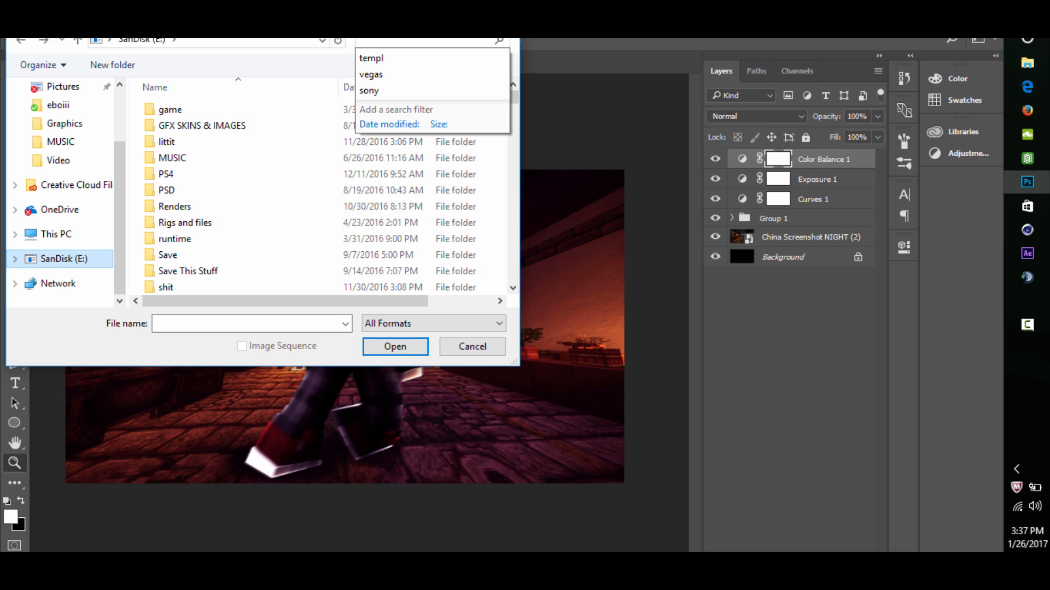
- Open BeCreative-Version 1.psd from the SanDisk (E:) drive, leaving its missing font unresolved
{"action": "left_click", "coordinate": [64, 259]}
{"action": "left_click", "coordinate": [246, 324]}
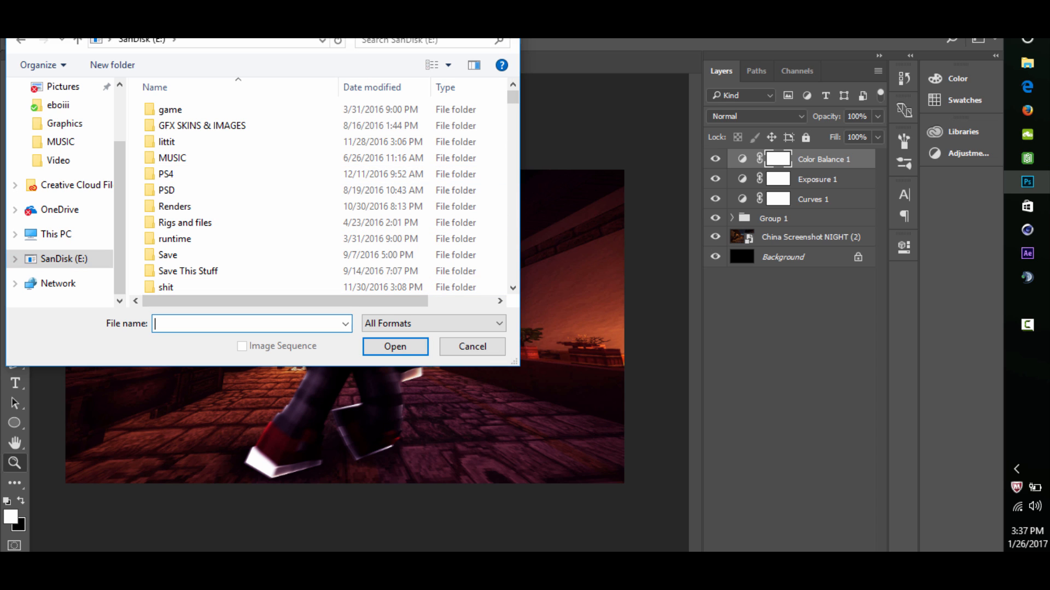
{"action": "type", "text": "fyr"}
{"action": "key", "text": "BackSpace"}
{"action": "key", "text": "BackSpace"}
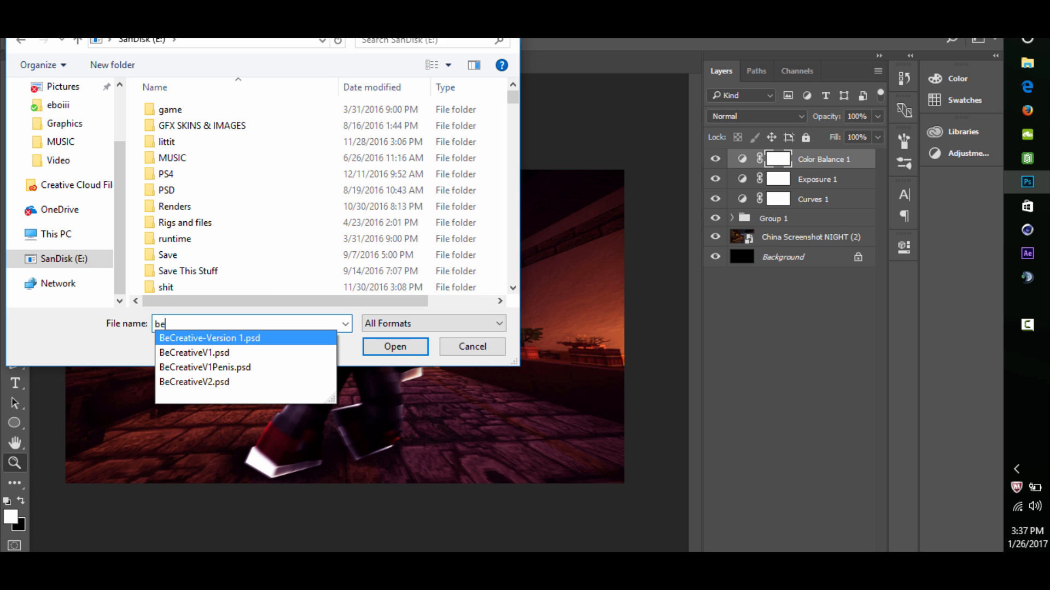
{"action": "type", "text": "be"}
{"action": "key", "text": "Return"}
{"action": "key", "text": "Return"}
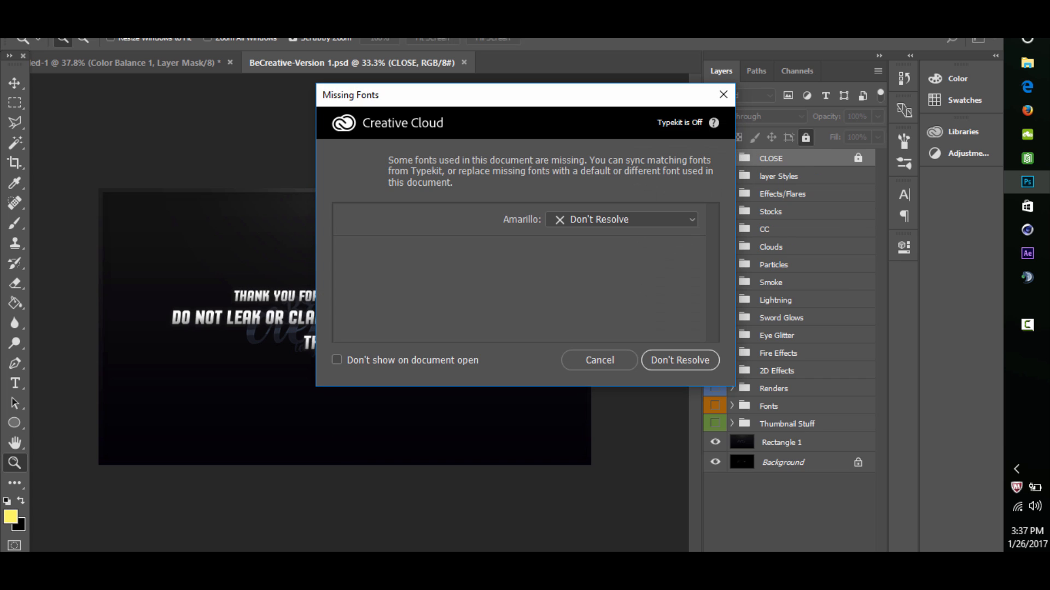
{"action": "key", "text": "Return"}
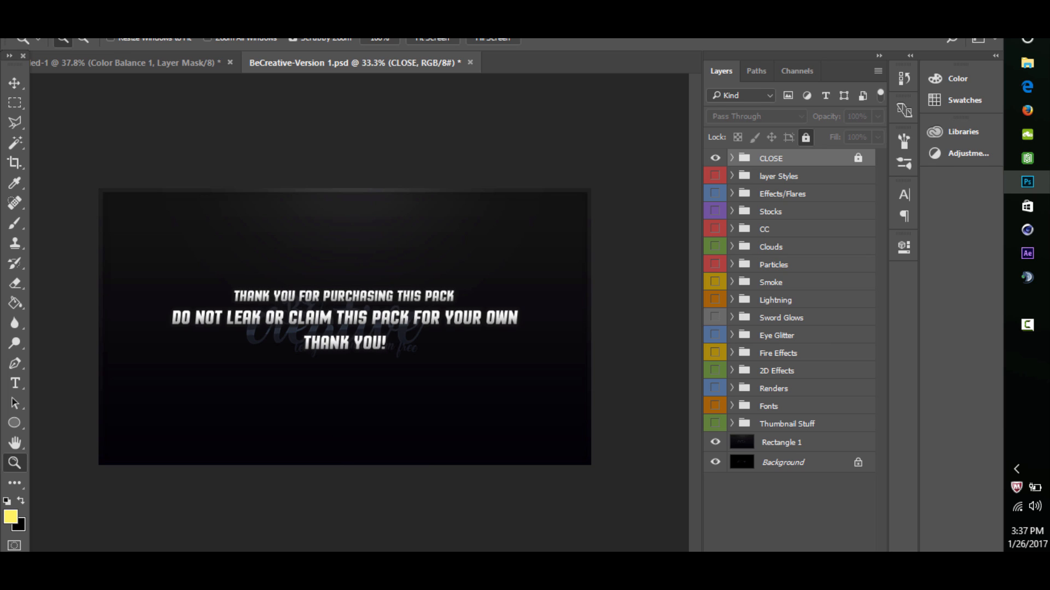
- Hide the CLOSE group that covers the BeCreative pack with its notice text
{"action": "left_click", "coordinate": [715, 158]}
{"action": "left_click", "coordinate": [715, 158]}
{"action": "left_click", "coordinate": [715, 158]}
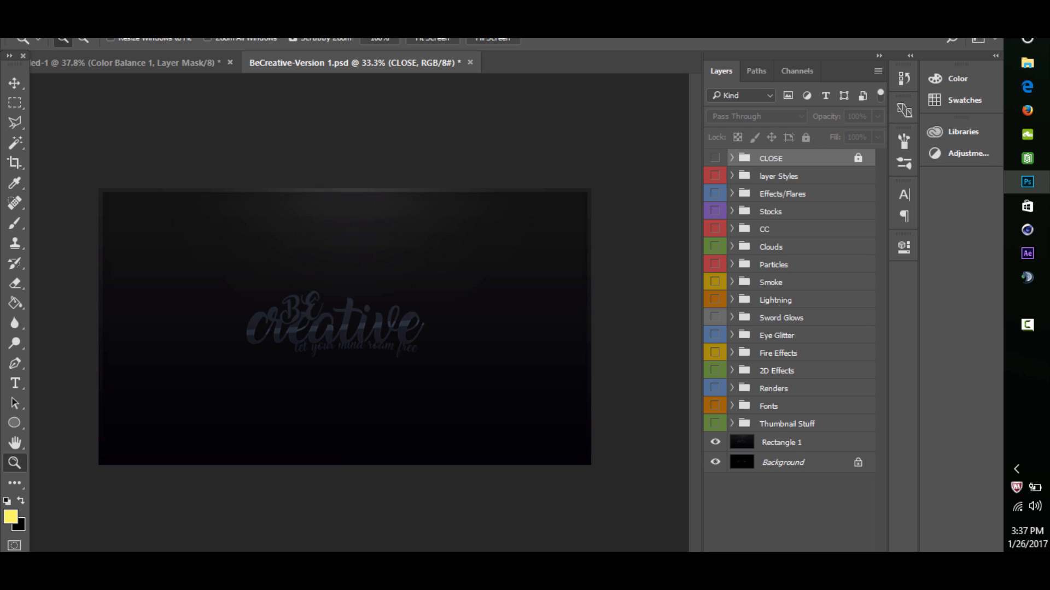
- Show layer 10 of the Stocks group and copy this purple glow into the street artwork, placing it over the moon
{"action": "left_click", "coordinate": [732, 211]}
{"action": "scroll", "coordinate": [794, 350], "scroll_direction": "down", "scroll_amount": 1}
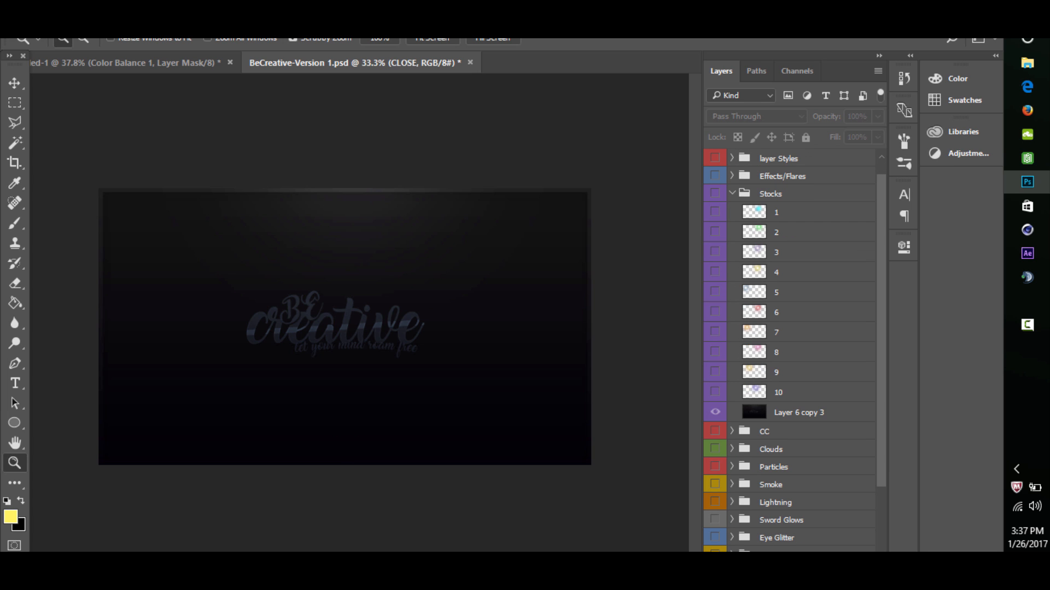
{"action": "left_click", "coordinate": [715, 392]}
{"action": "left_click", "coordinate": [779, 393]}
{"action": "left_click", "coordinate": [15, 84]}
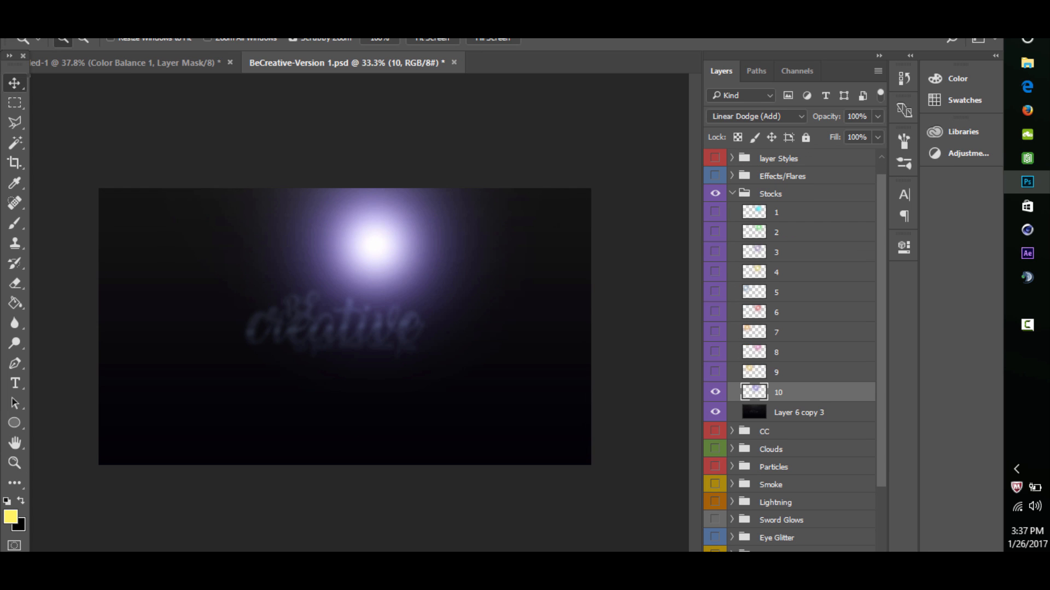
{"action": "left_click_drag", "start_coordinate": [261, 135], "coordinate": [265, 181]}
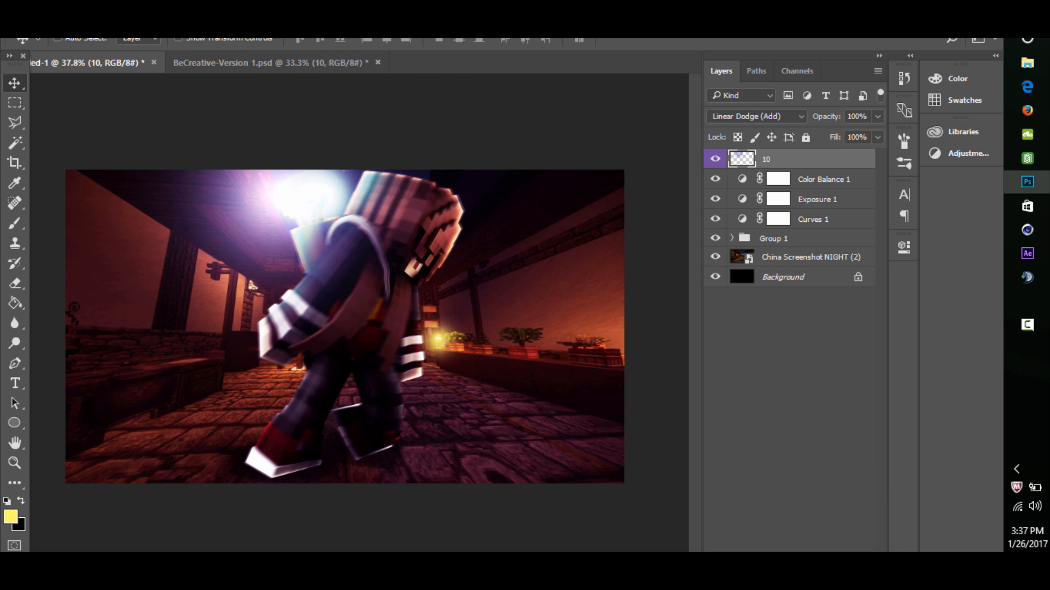
- Move layer 10 into Group 1 below Layer 2, clipped to Falla1 copy 2, and compare the image with and without it
{"action": "left_click", "coordinate": [732, 238]}
{"action": "left_click_drag", "start_coordinate": [787, 159], "coordinate": [788, 266]}
{"action": "left_click", "coordinate": [715, 256]}
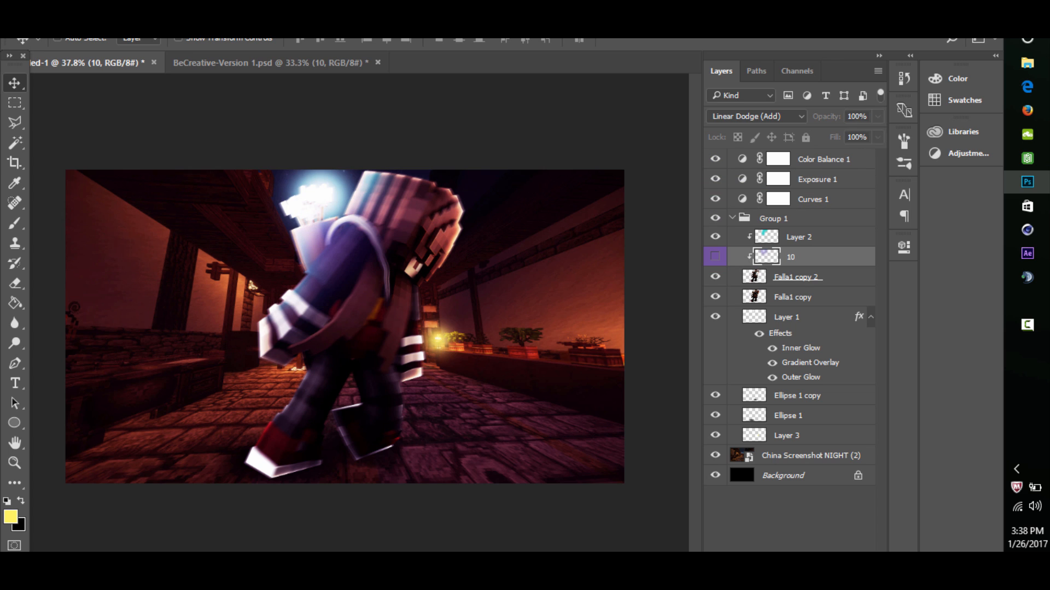
{"action": "left_click", "coordinate": [715, 256]}
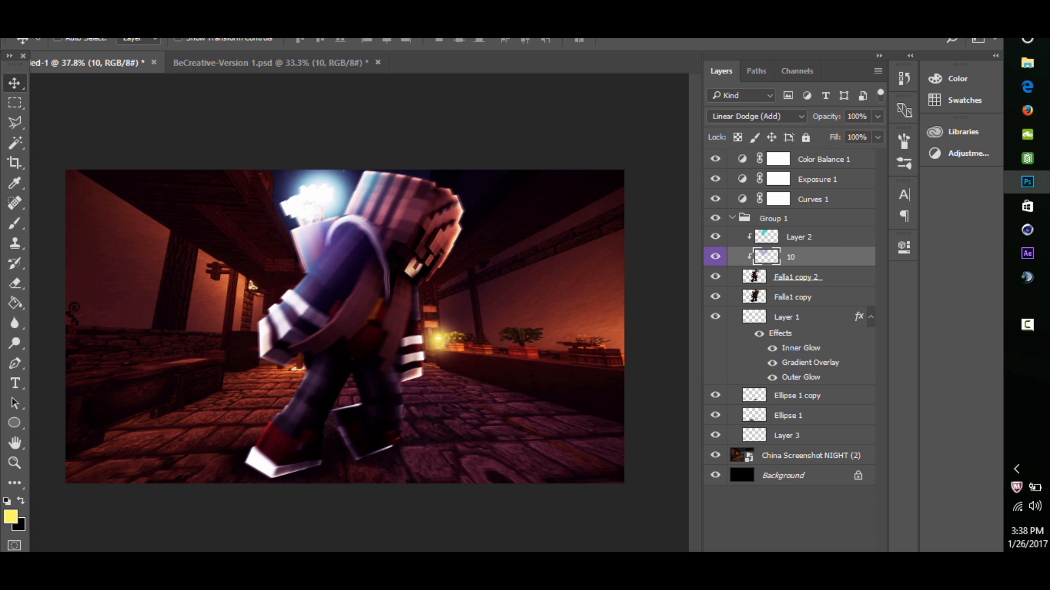
- Erase the purple glow on layer 10 around the flowers and pot behind the character, and compare before and after
{"action": "left_click", "coordinate": [15, 284]}
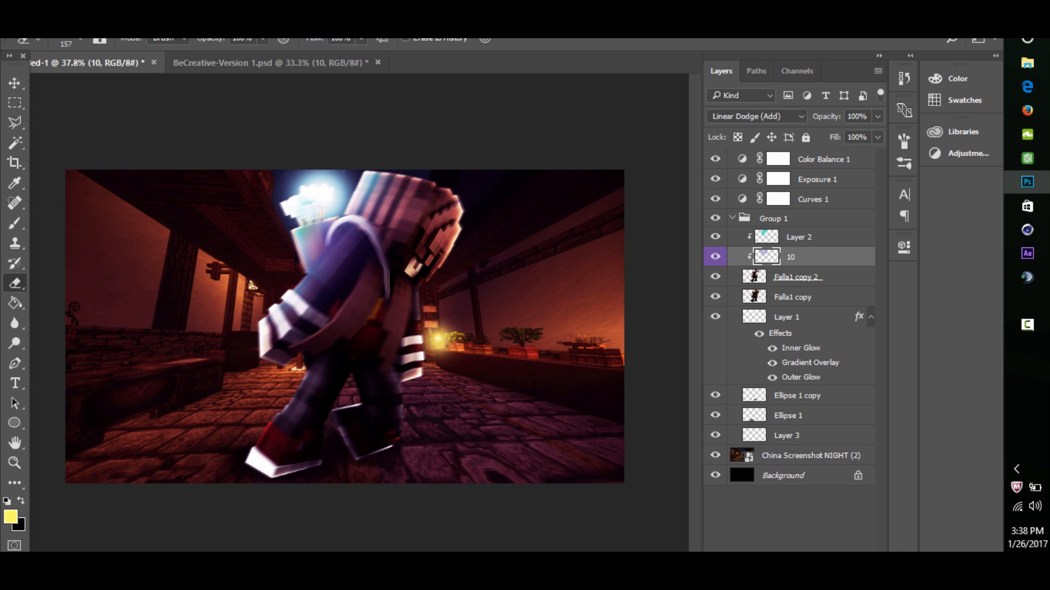
{"action": "left_click_drag", "start_coordinate": [317, 212], "coordinate": [307, 257]}
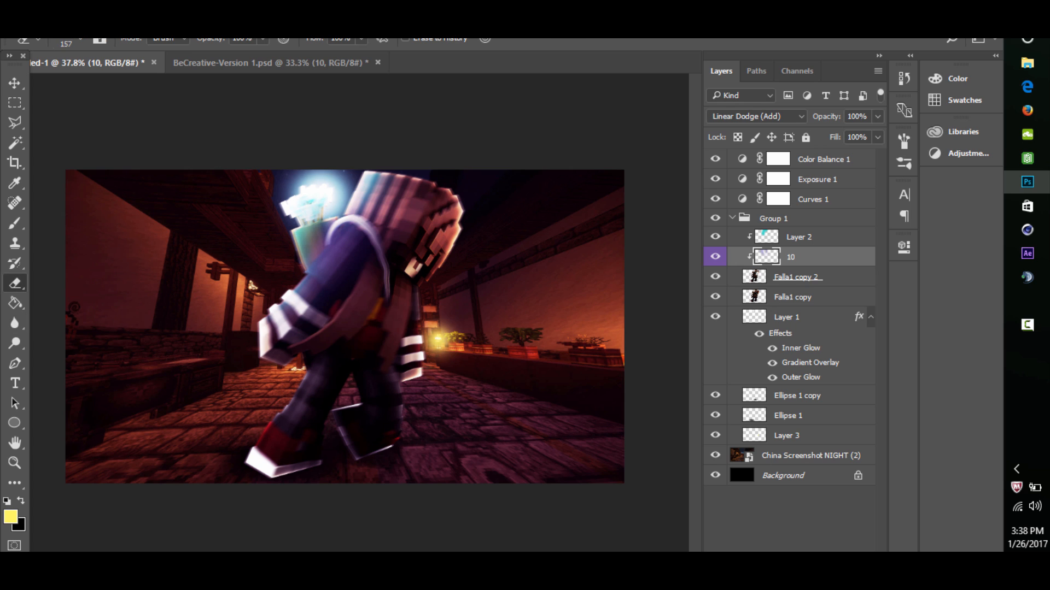
{"action": "left_click", "coordinate": [715, 257]}
{"action": "left_click", "coordinate": [715, 256]}
- Shift the layer 10 glow slightly up and to the left on the character
{"action": "key", "text": "v"}
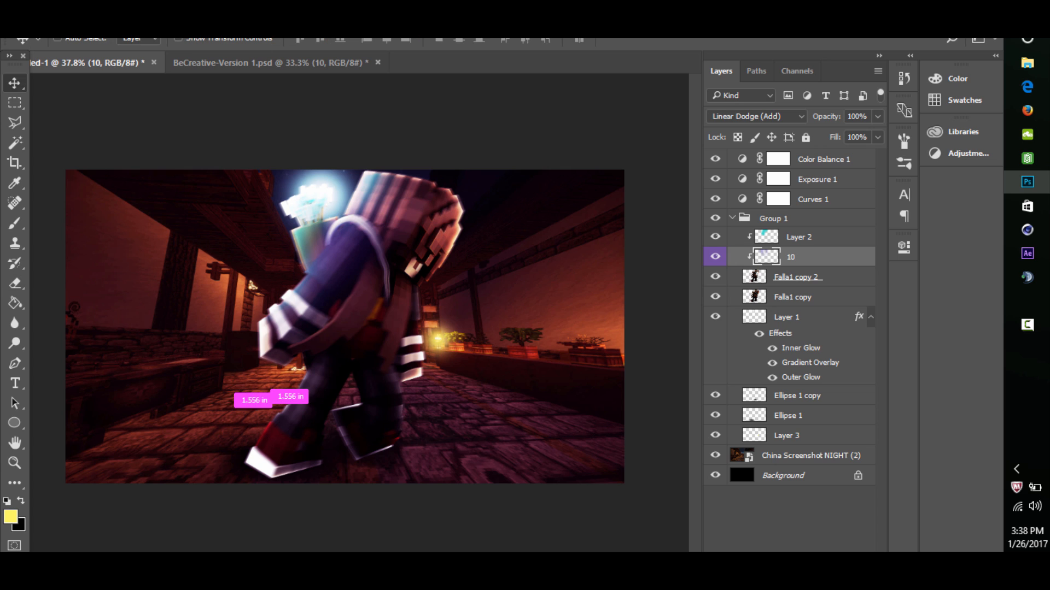
{"action": "left_click_drag", "start_coordinate": [368, 232], "coordinate": [359, 224]}
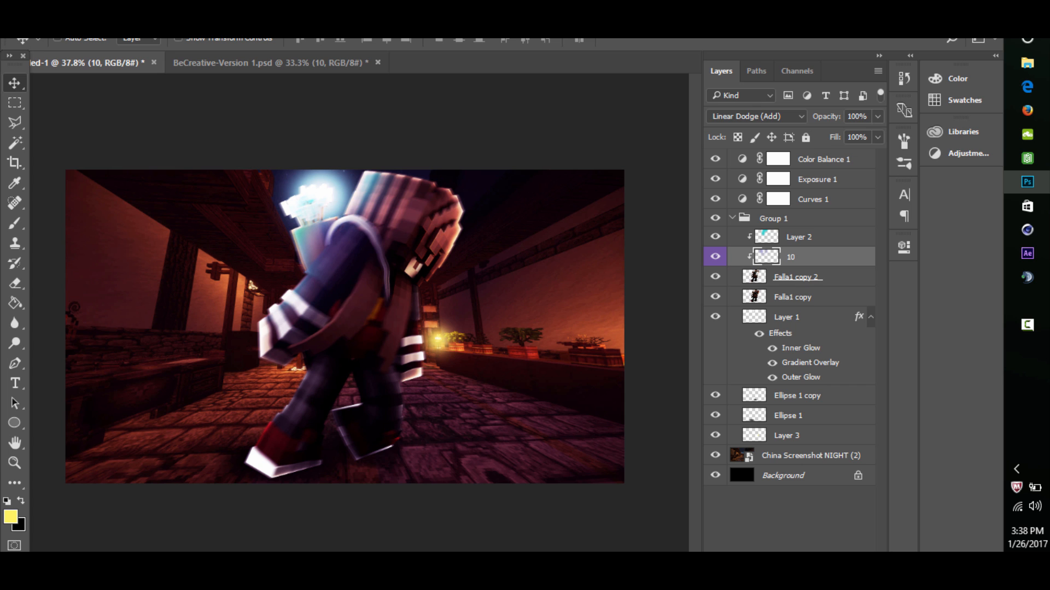
{"action": "key", "text": "z"}
{"action": "mouse_move", "coordinate": [360, 246]}
{"action": "left_mouse_down"}
{"action": "mouse_move", "coordinate": [312, 246]}
{"action": "mouse_move", "coordinate": [351, 246]}
{"action": "left_mouse_up"}
- Collapse Group 1 and add a Gradient Map adjustment layer at 5% opacity above Color Balance 1
{"action": "left_click", "coordinate": [824, 160]}
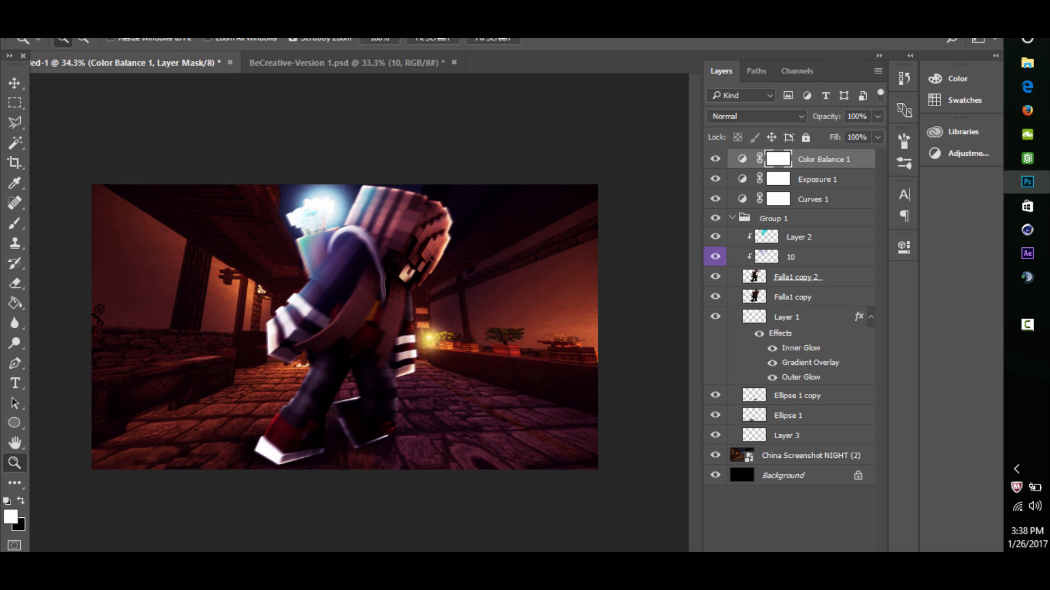
{"action": "left_click", "coordinate": [732, 219]}
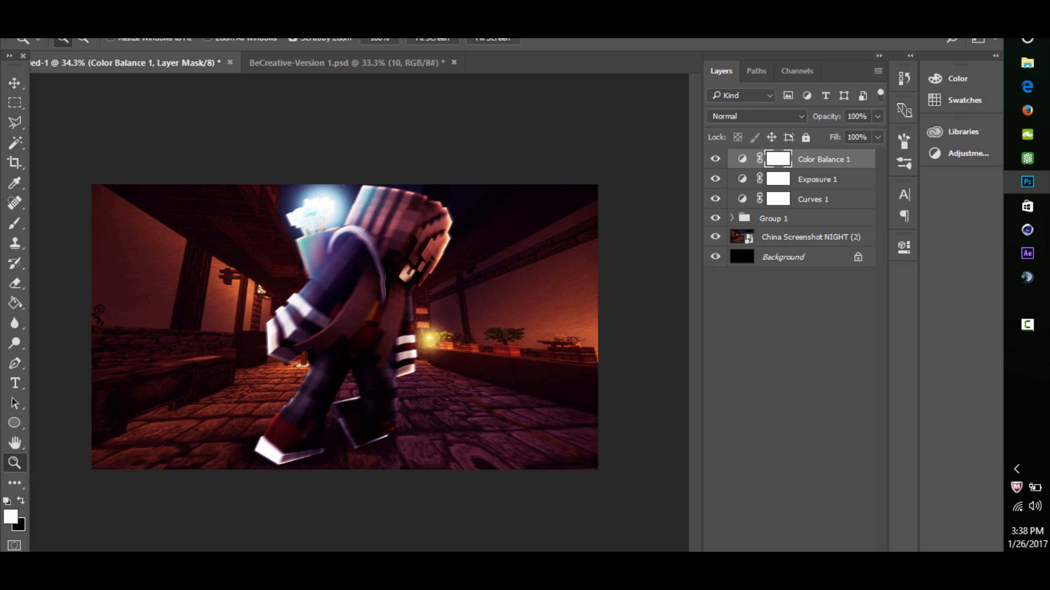
{"action": "right_click", "coordinate": [788, 218]}
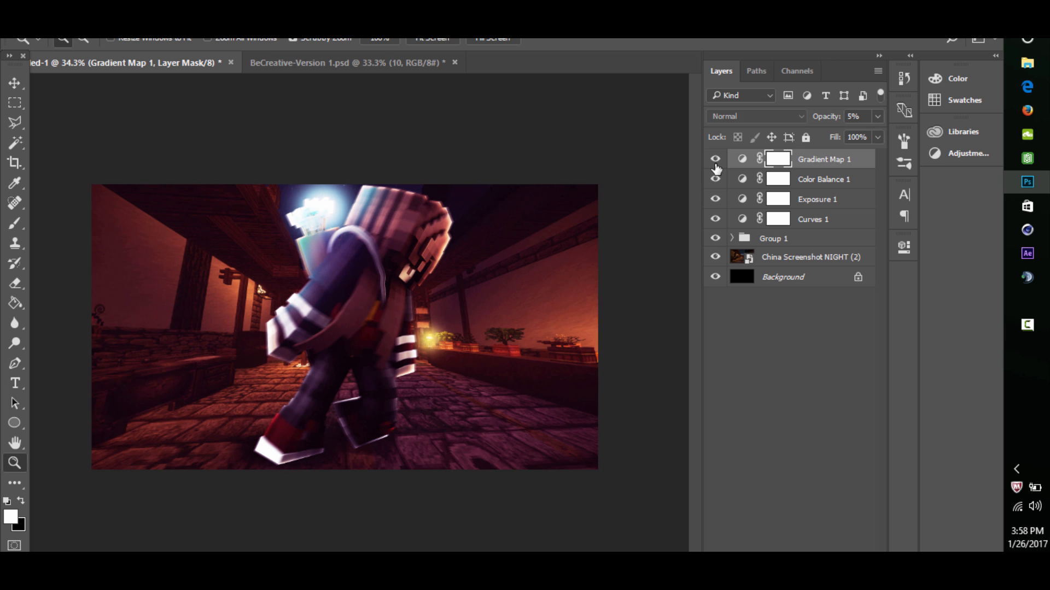
- Hide Group 1 and add a new empty layer directly above China Screenshot NIGHT (2)
{"action": "scroll", "coordinate": [459, 274], "scroll_direction": "down", "scroll_amount": 3}
{"action": "scroll", "coordinate": [459, 262], "scroll_direction": "up", "scroll_amount": 3}
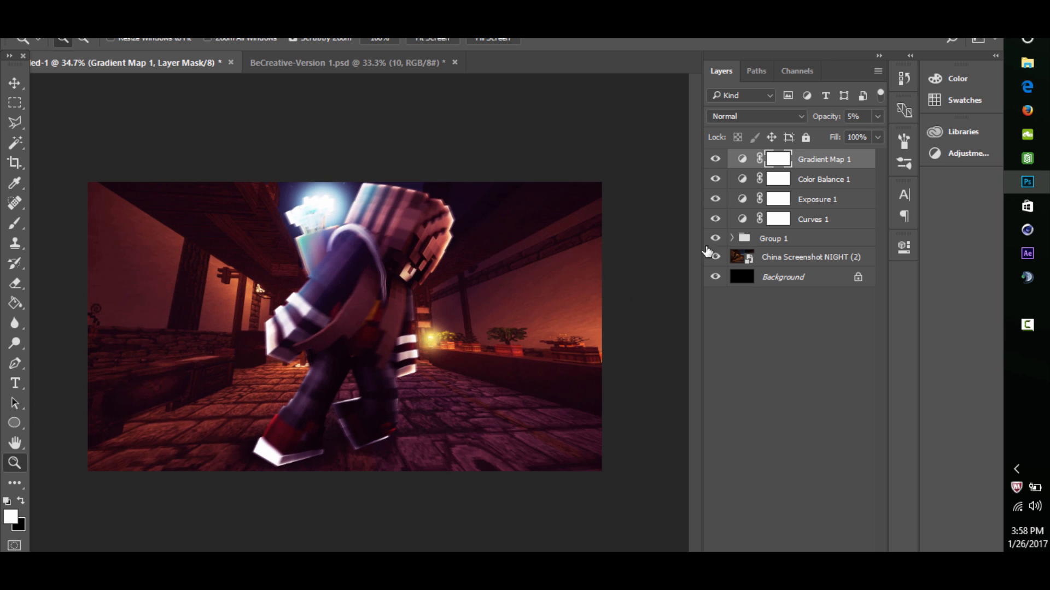
{"action": "scroll", "coordinate": [328, 205], "scroll_direction": "up", "scroll_amount": 5}
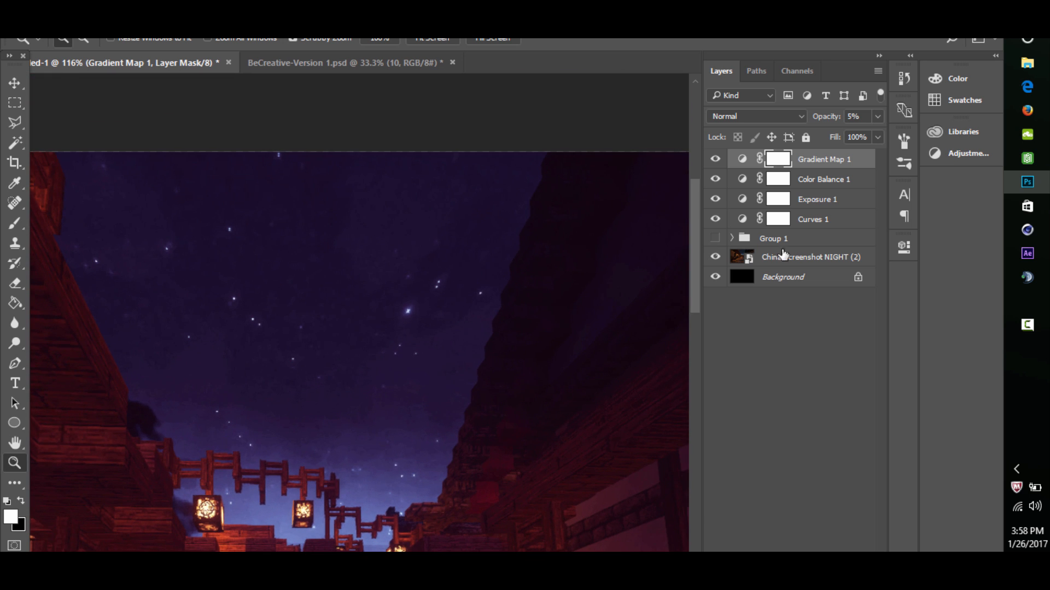
{"action": "left_click", "coordinate": [787, 256]}
{"action": "key", "text": "ctrl+shift+alt+n"}
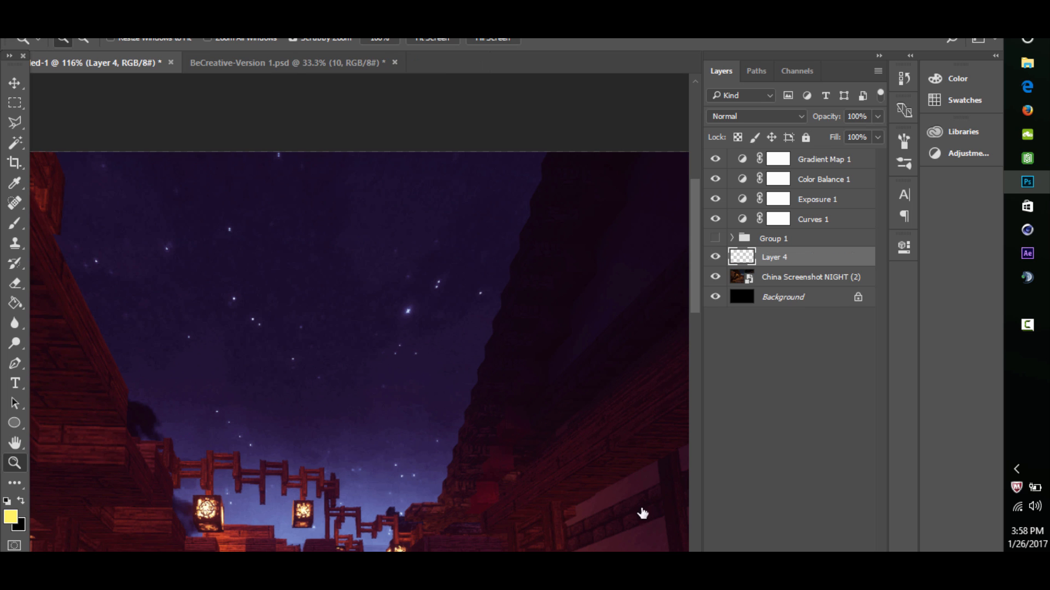
- Set up the Brush tool with white (ffffff) as the foreground color and a size of 20
{"action": "scroll", "coordinate": [203, 303], "scroll_direction": "up", "scroll_amount": 2}
{"action": "left_click", "coordinate": [15, 223]}
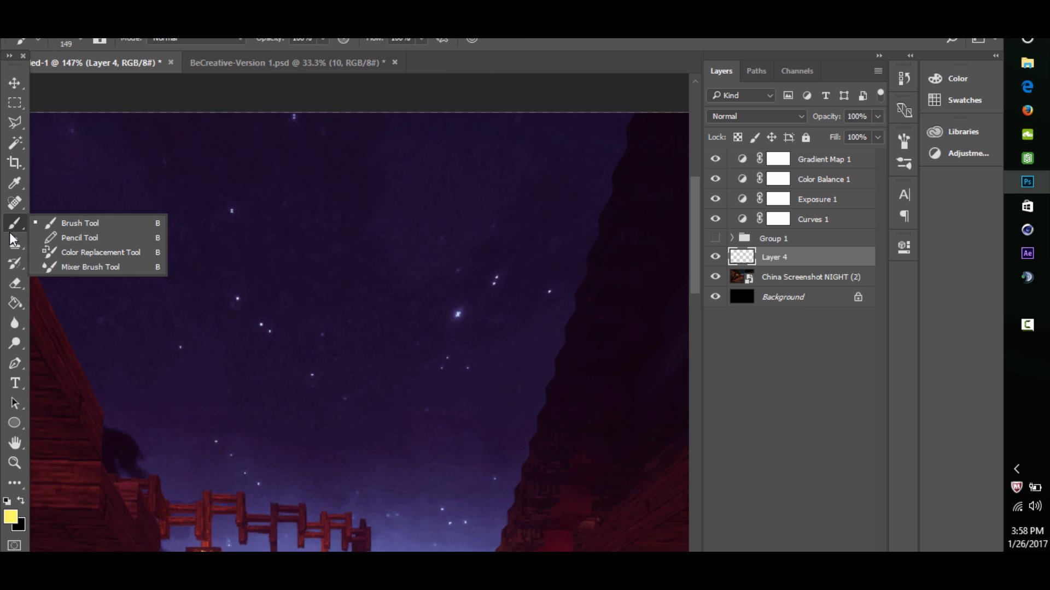
{"action": "left_click", "coordinate": [10, 516]}
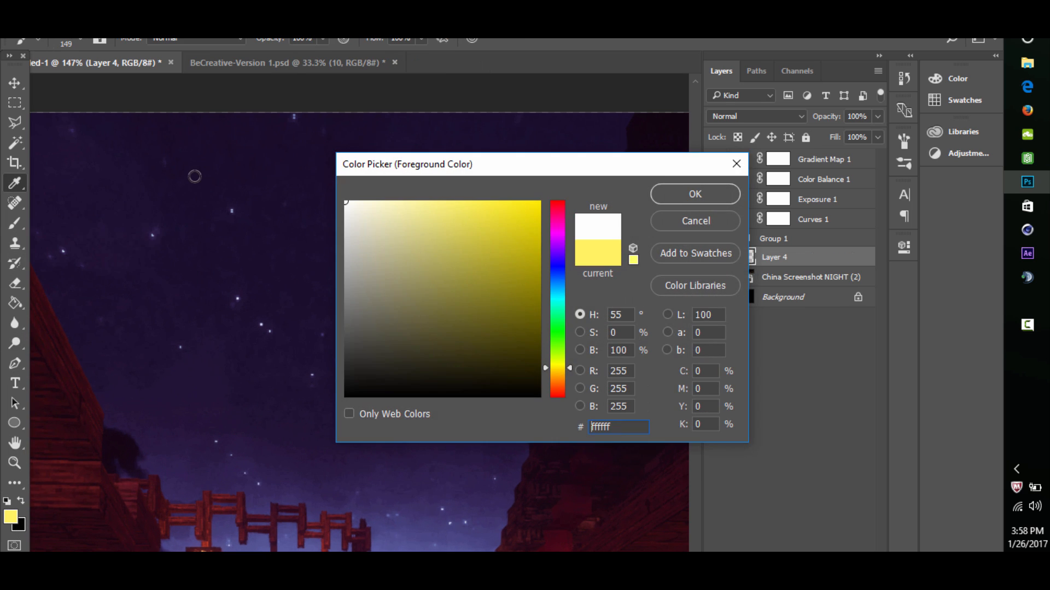
{"action": "left_click", "coordinate": [668, 197]}
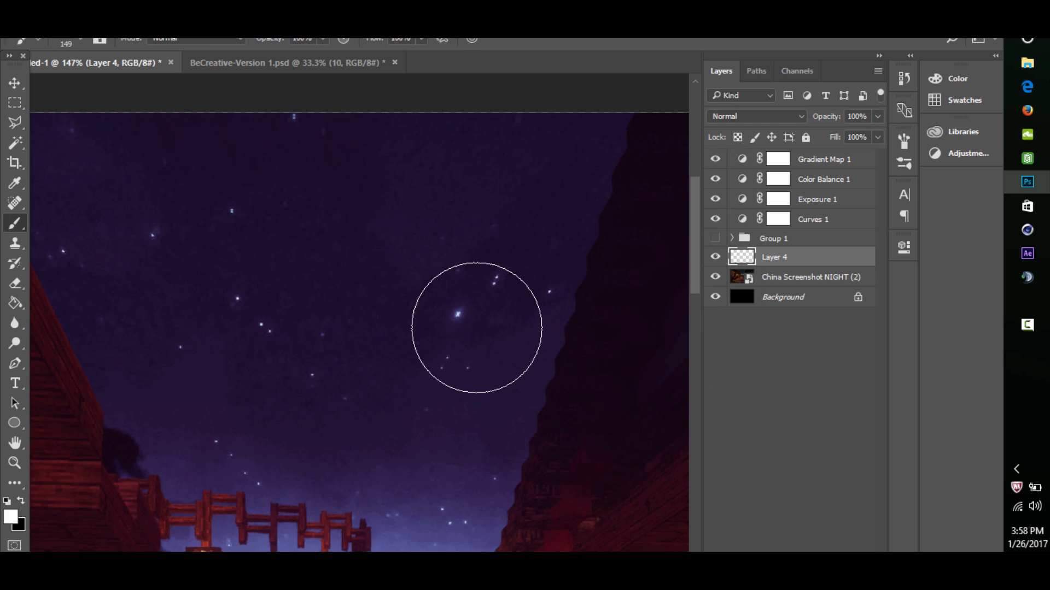
{"action": "mouse_move", "coordinate": [493, 310]}
{"action": "left_mouse_down"}
{"action": "mouse_move", "coordinate": [407, 315]}
{"action": "mouse_move", "coordinate": [420, 319]}
{"action": "left_mouse_up"}
- Try a soft white dab over the brightest star in the sky and undo it
{"action": "left_click", "coordinate": [461, 313]}
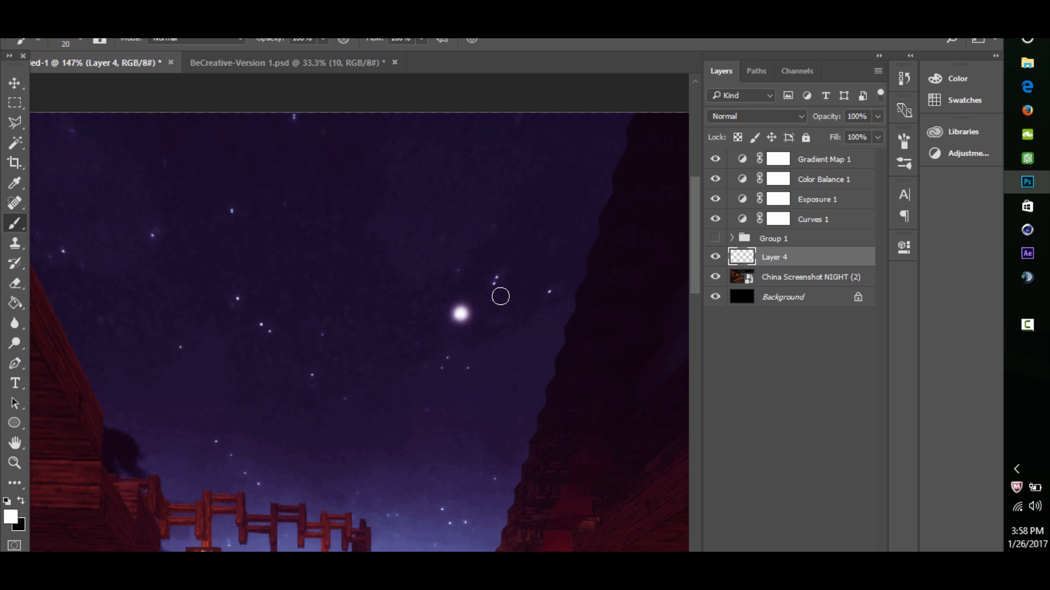
{"action": "key", "text": "ctrl+z"}
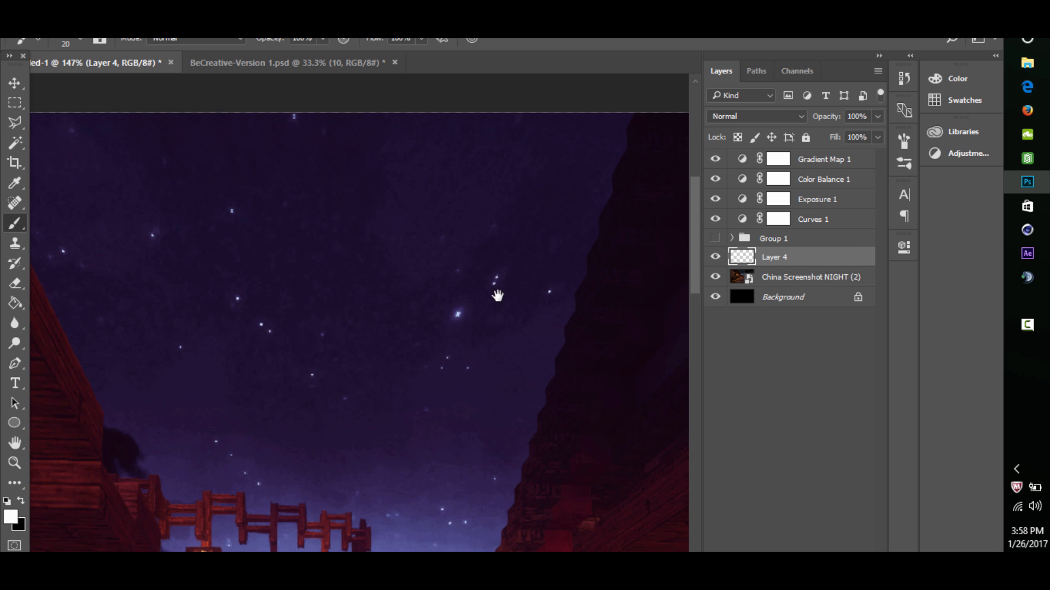
- Sample the pale blue of the brightest star and dab soft glows over six stars on Layer 4
{"action": "left_click", "coordinate": [458, 314], "text": "alt"}
{"action": "left_click", "coordinate": [458, 313]}
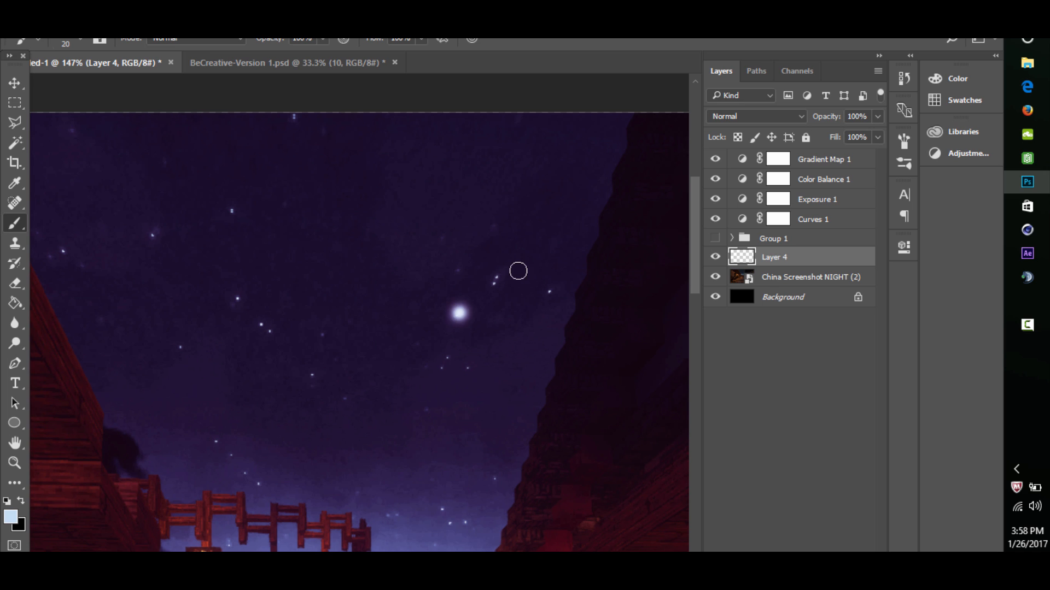
{"action": "left_click", "coordinate": [497, 277]}
{"action": "left_click", "coordinate": [549, 290]}
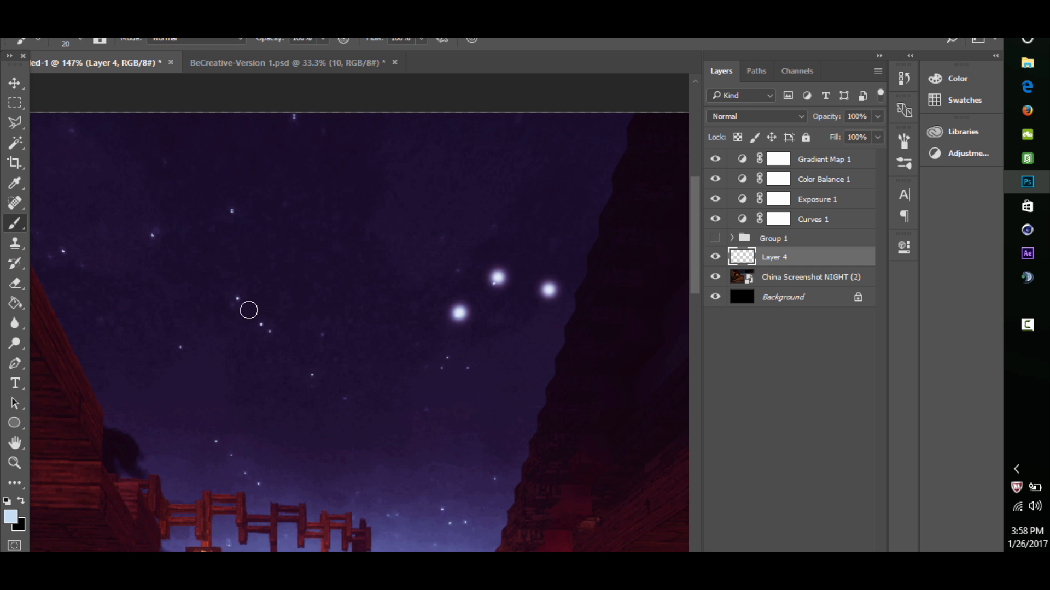
{"action": "left_click", "coordinate": [237, 297]}
{"action": "left_click", "coordinate": [260, 324]}
{"action": "left_click", "coordinate": [270, 330]}
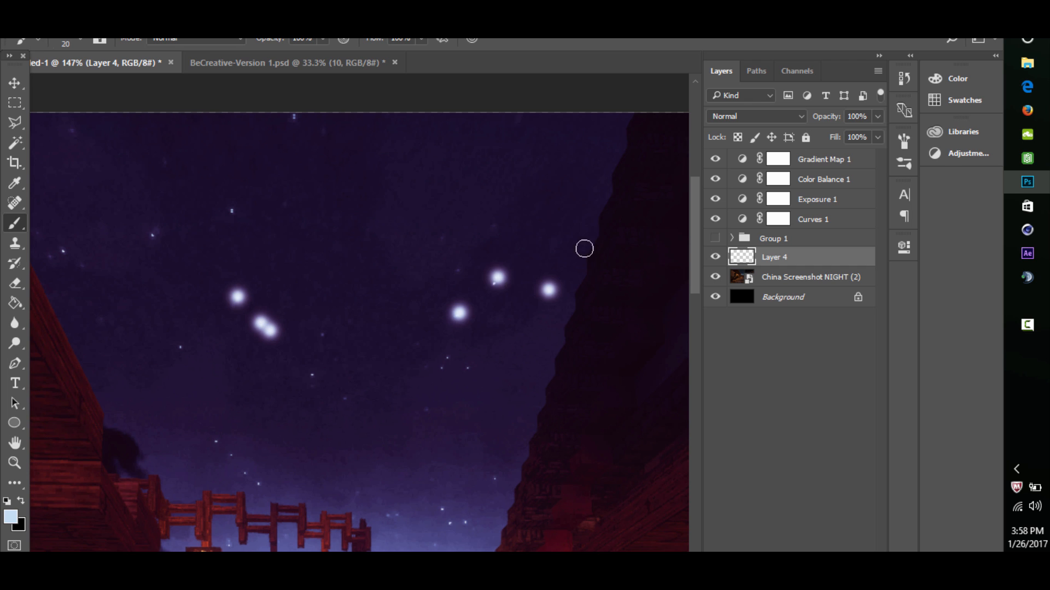
- Set Layer 4's blend mode to Linear Dodge (Add) and its opacity to 37%
{"action": "left_click", "coordinate": [741, 118]}
{"action": "left_click", "coordinate": [734, 239]}
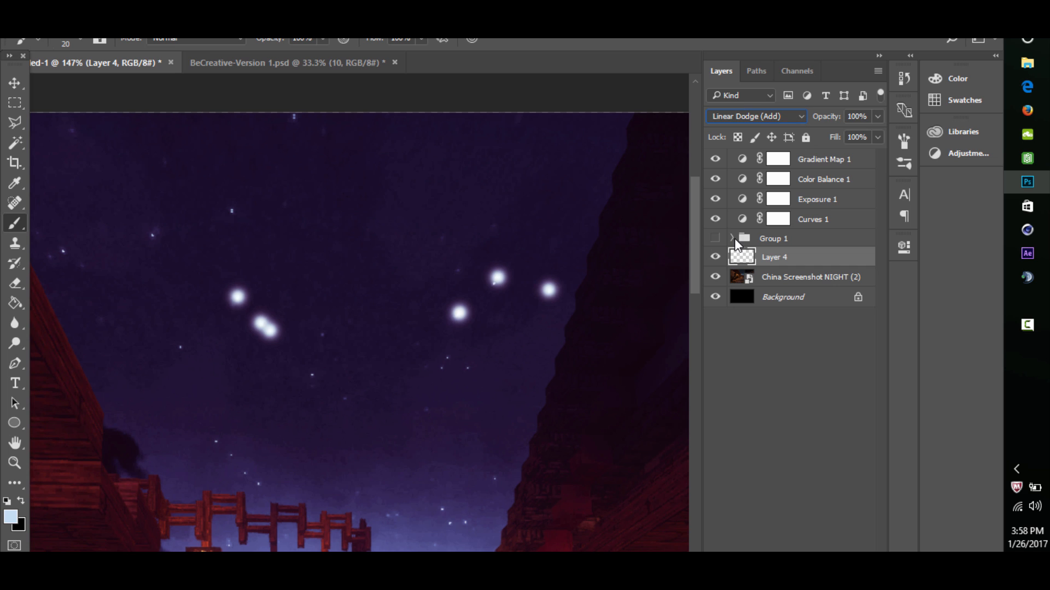
{"action": "left_click", "coordinate": [877, 116]}
{"action": "left_click_drag", "start_coordinate": [879, 135], "coordinate": [831, 132]}
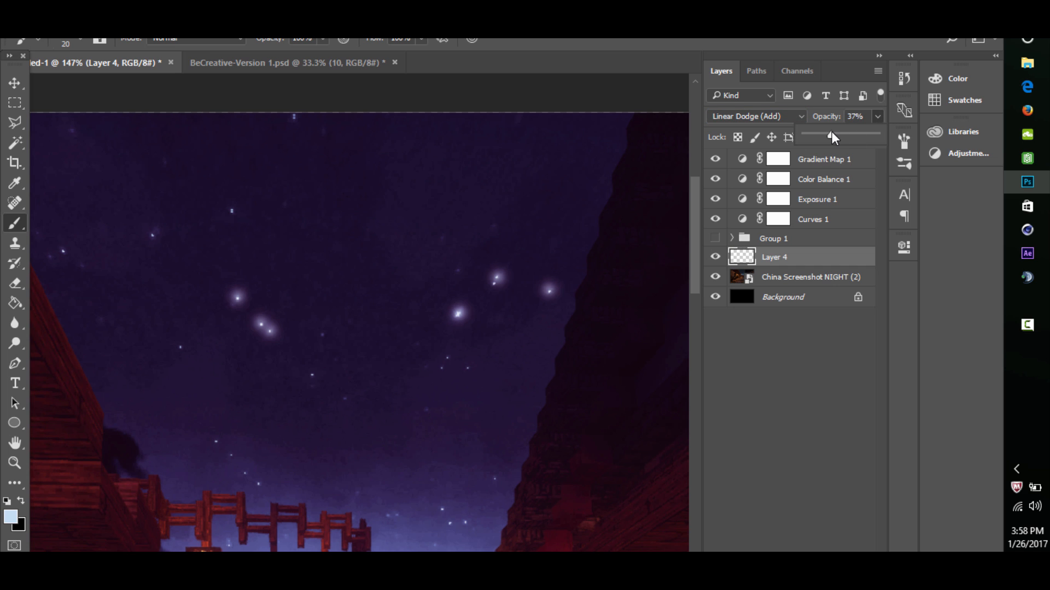
- Dab soft glows over five more stars, near the right roof and across the upper left of the sky
{"action": "left_click", "coordinate": [497, 480]}
{"action": "left_click", "coordinate": [496, 480]}
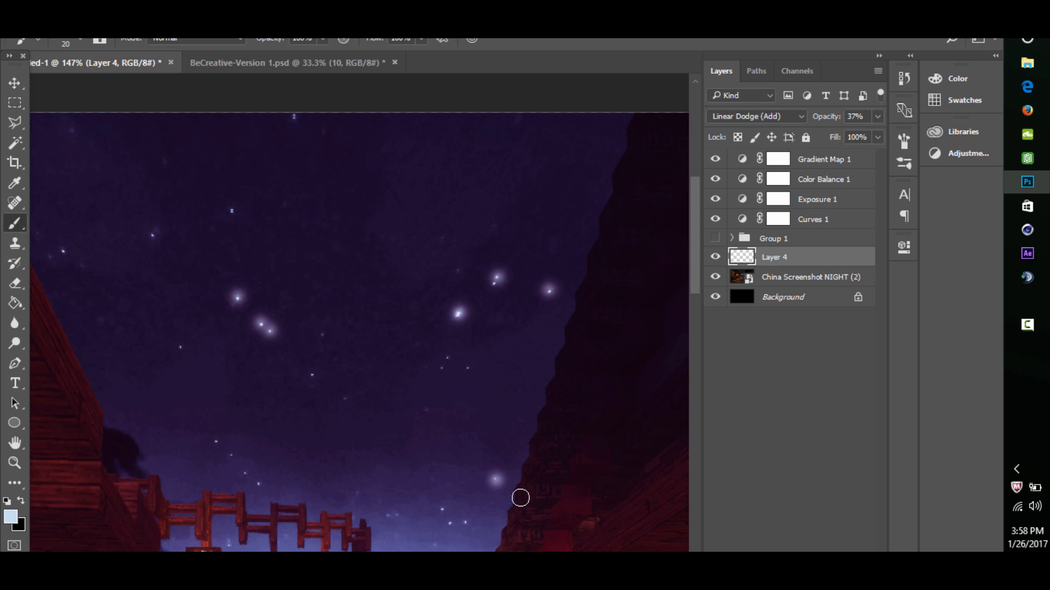
{"action": "left_click", "coordinate": [153, 236]}
{"action": "left_click", "coordinate": [231, 210]}
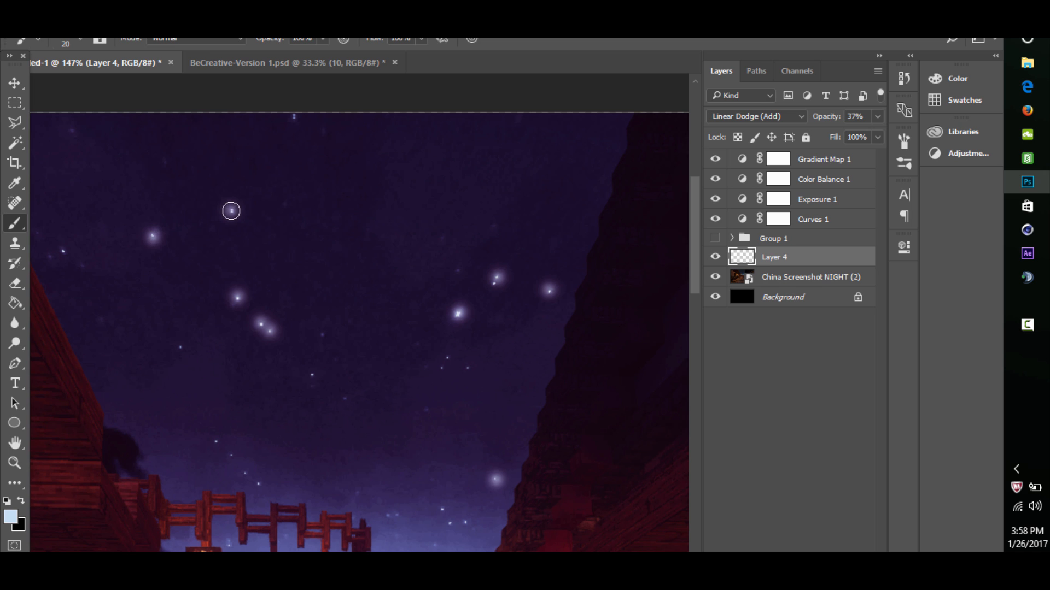
{"action": "left_click", "coordinate": [294, 117]}
{"action": "left_click", "coordinate": [64, 252]}
- Compare the whole image with Layer 4's star glows hidden and shown, and lower the layer's opacity to 14%
{"action": "left_click", "coordinate": [15, 463]}
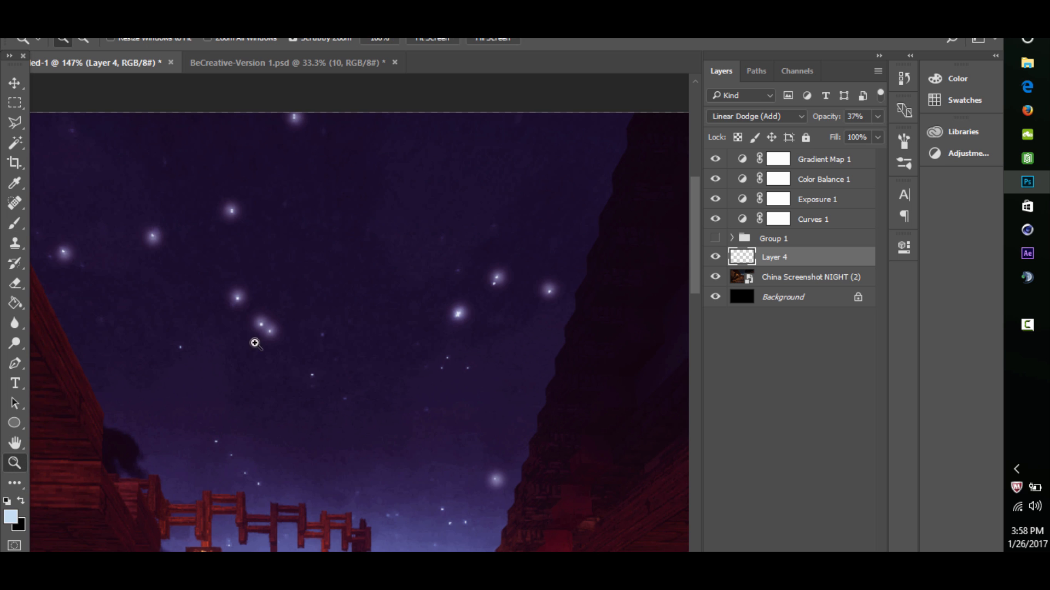
{"action": "left_click_drag", "start_coordinate": [254, 342], "coordinate": [228, 355]}
{"action": "left_click_drag", "start_coordinate": [278, 324], "coordinate": [241, 340]}
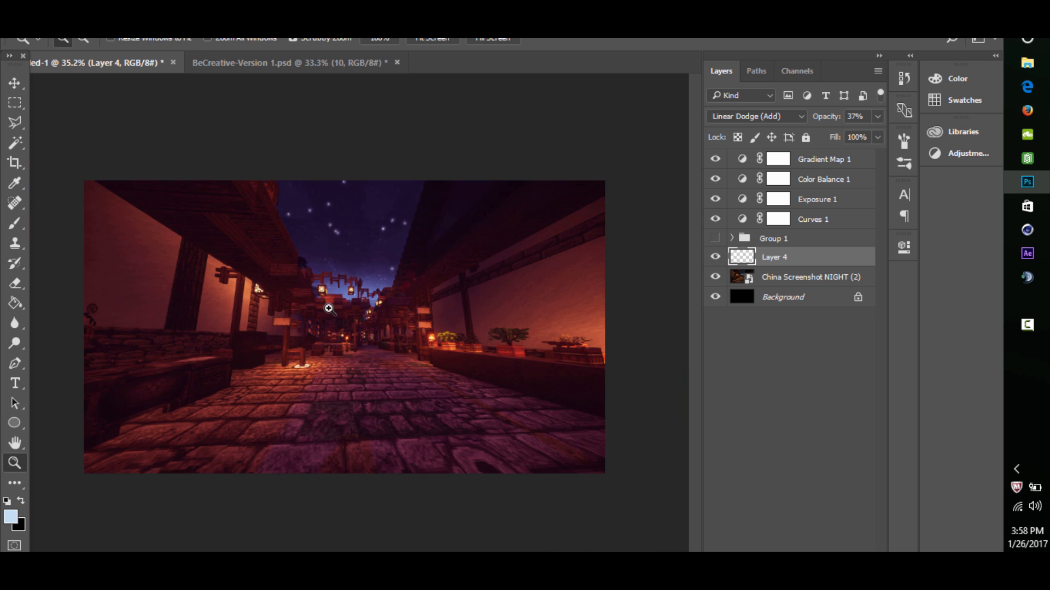
{"action": "left_click_drag", "start_coordinate": [329, 306], "coordinate": [340, 305]}
{"action": "left_click", "coordinate": [714, 257]}
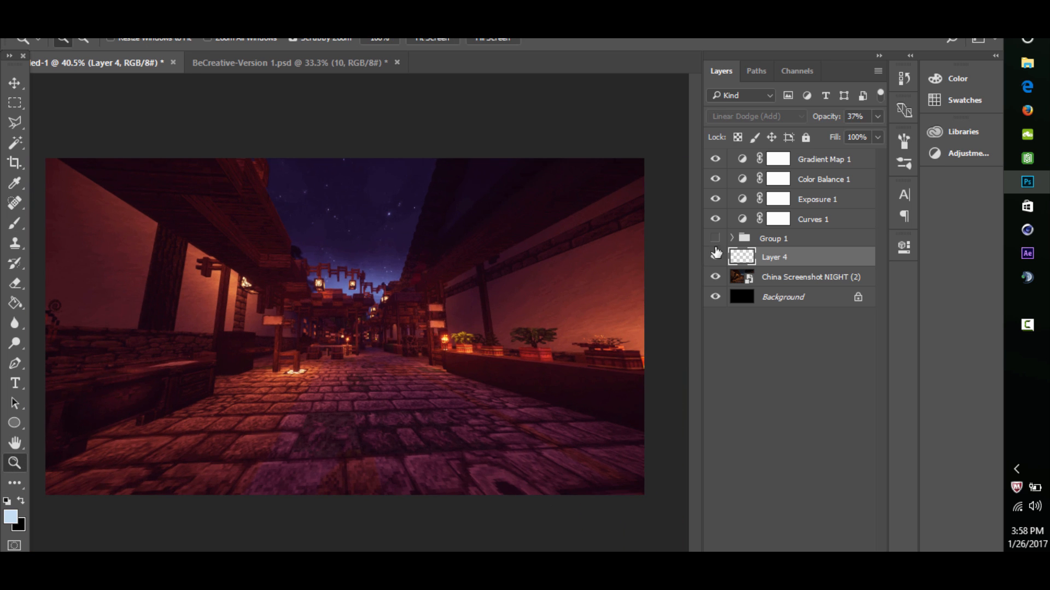
{"action": "left_click", "coordinate": [877, 115]}
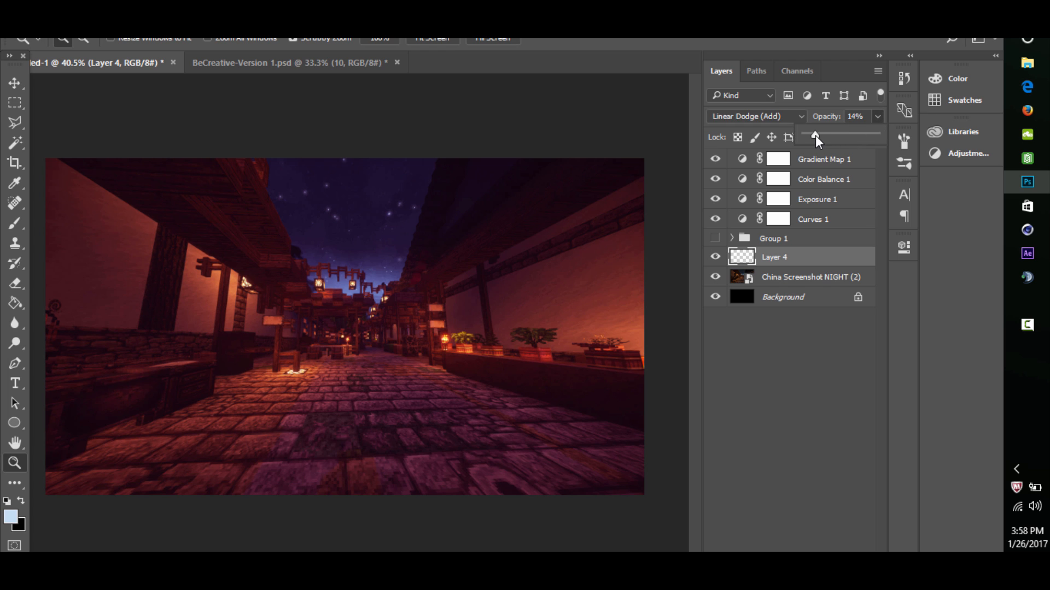
- Switch to BeCreative-Version 1.psd, hide glow layer 10, and collapse and hide the Stocks group
{"action": "left_click", "coordinate": [336, 69]}
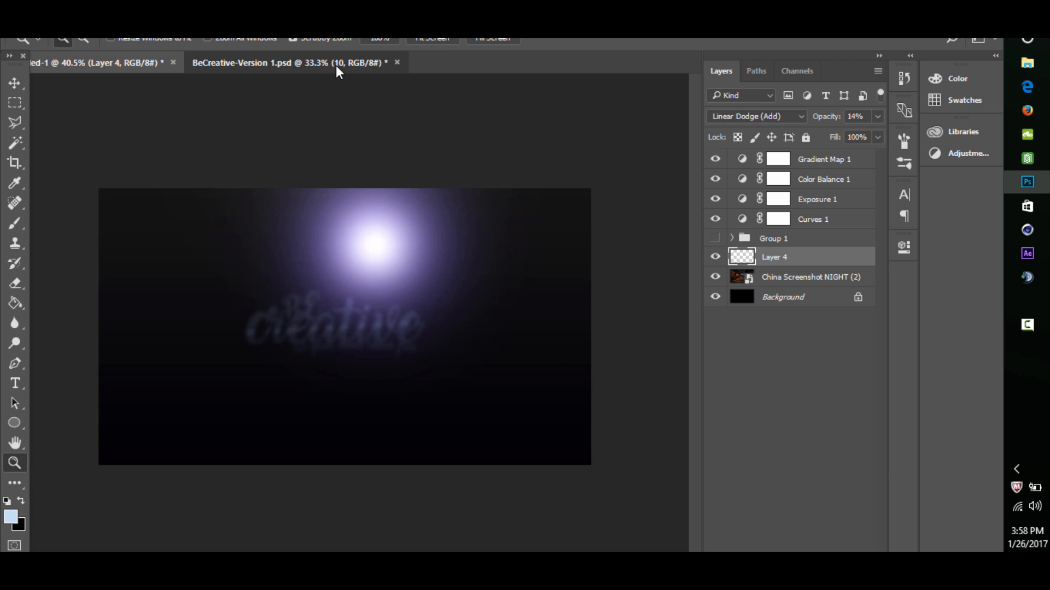
{"action": "left_click", "coordinate": [715, 410]}
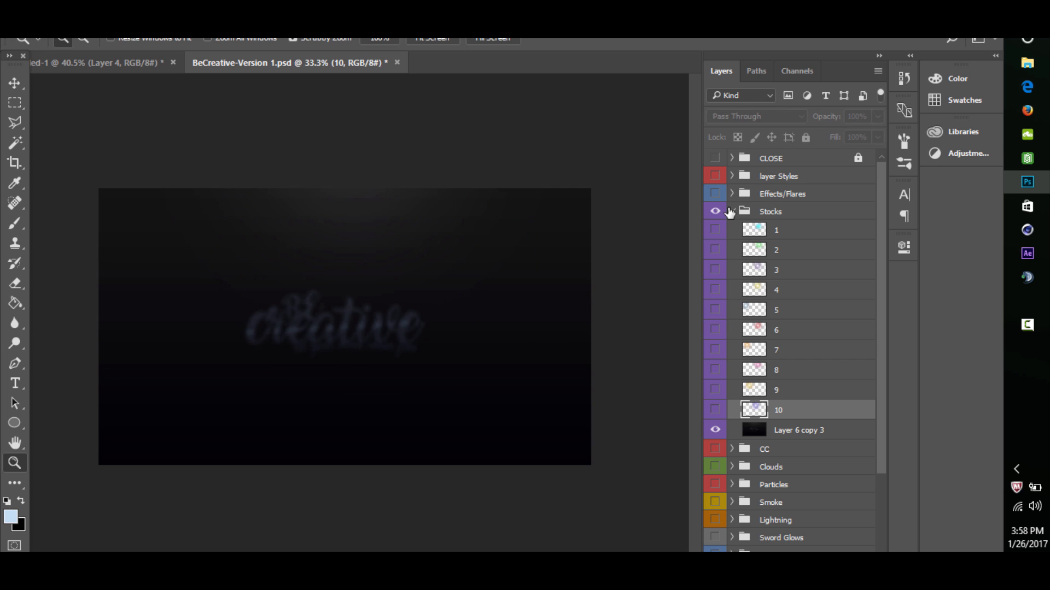
{"action": "left_click", "coordinate": [731, 215]}
{"action": "left_click", "coordinate": [731, 212]}
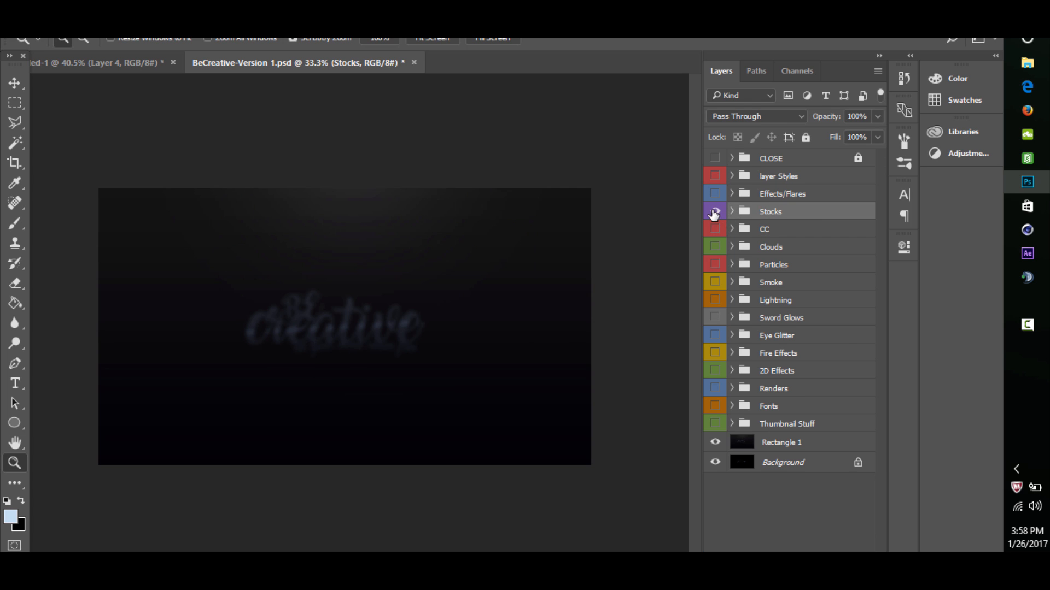
{"action": "left_click", "coordinate": [714, 213]}
- Expand the Particles group, preview particle layer 3, and show particle layer 2 in its place
{"action": "left_click", "coordinate": [733, 265]}
{"action": "left_click", "coordinate": [715, 305]}
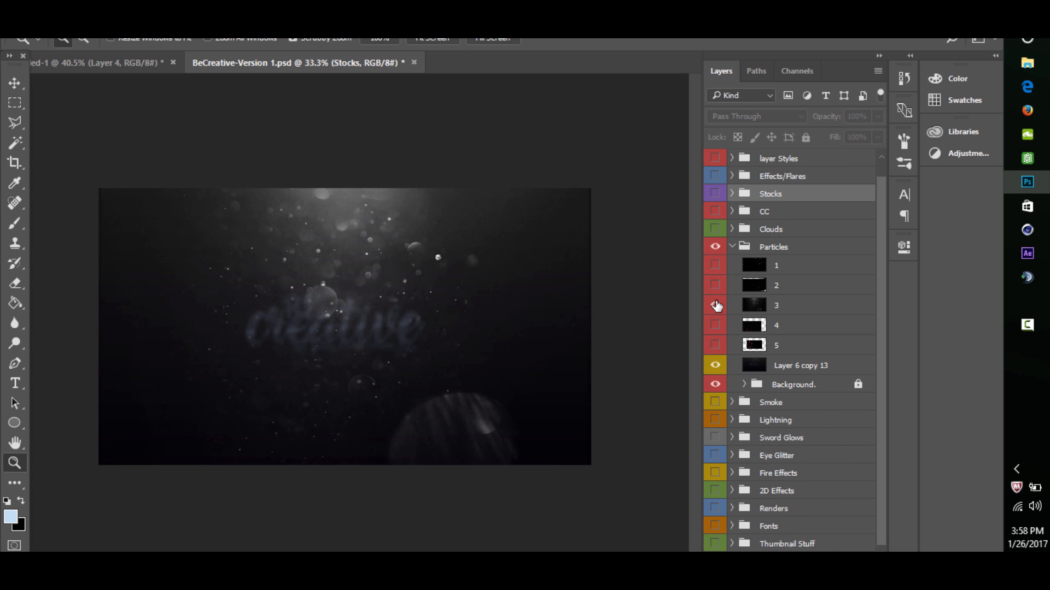
{"action": "left_click", "coordinate": [715, 305]}
{"action": "left_click", "coordinate": [715, 285]}
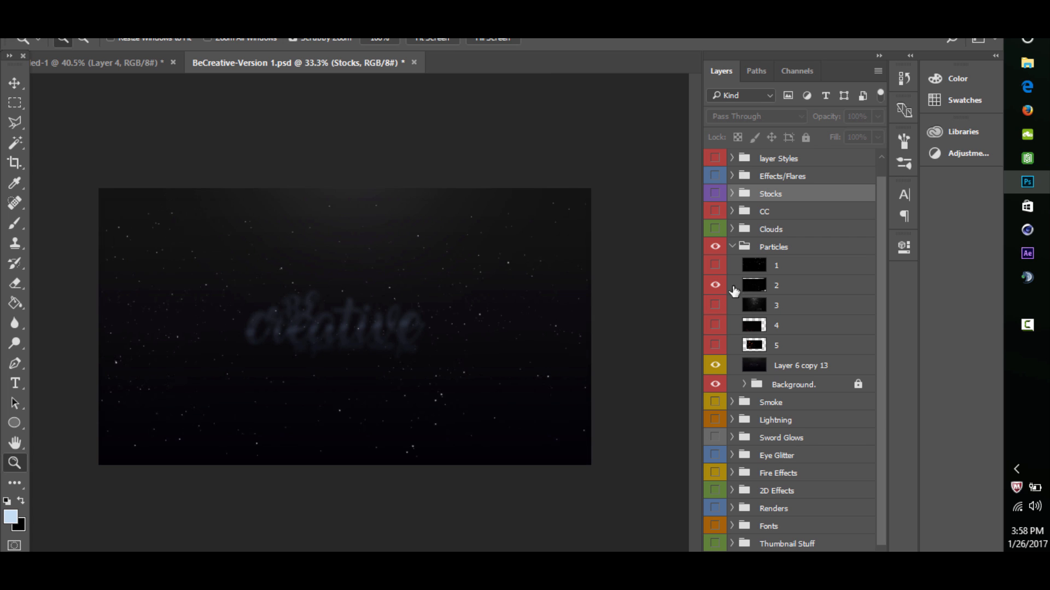
- Copy particle layer 2 into the street artwork and erase its specks outside the night sky with a size 498 Eraser
{"action": "left_click", "coordinate": [763, 281]}
{"action": "left_click", "coordinate": [17, 83]}
{"action": "mouse_move", "coordinate": [336, 262]}
{"action": "left_mouse_down"}
{"action": "mouse_move", "coordinate": [144, 62]}
{"action": "mouse_move", "coordinate": [279, 176]}
{"action": "mouse_move", "coordinate": [359, 221]}
{"action": "mouse_move", "coordinate": [377, 227]}
{"action": "mouse_move", "coordinate": [406, 190]}
{"action": "left_mouse_up"}
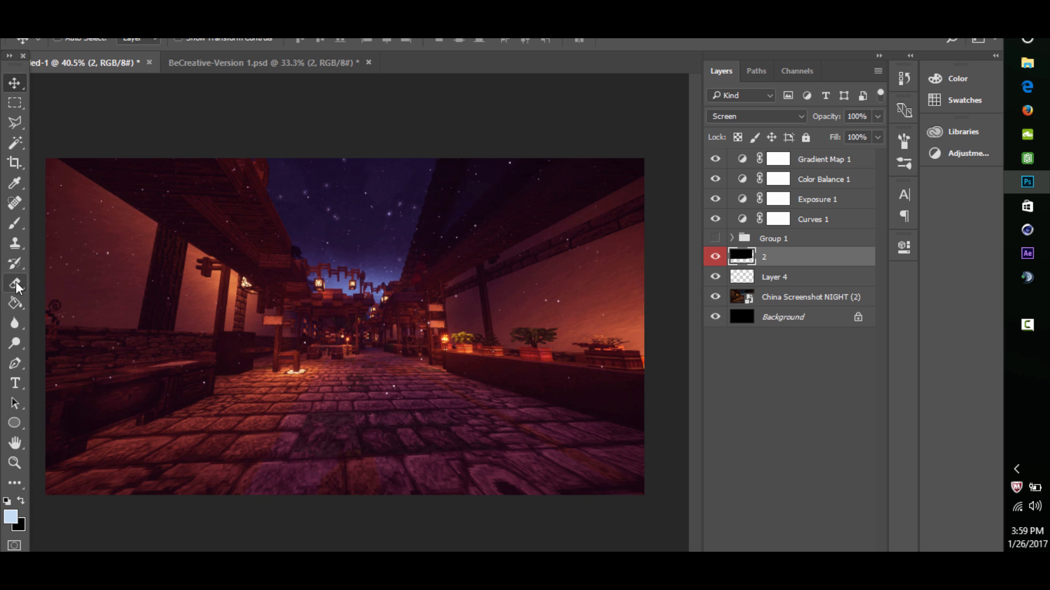
{"action": "left_click", "coordinate": [15, 284]}
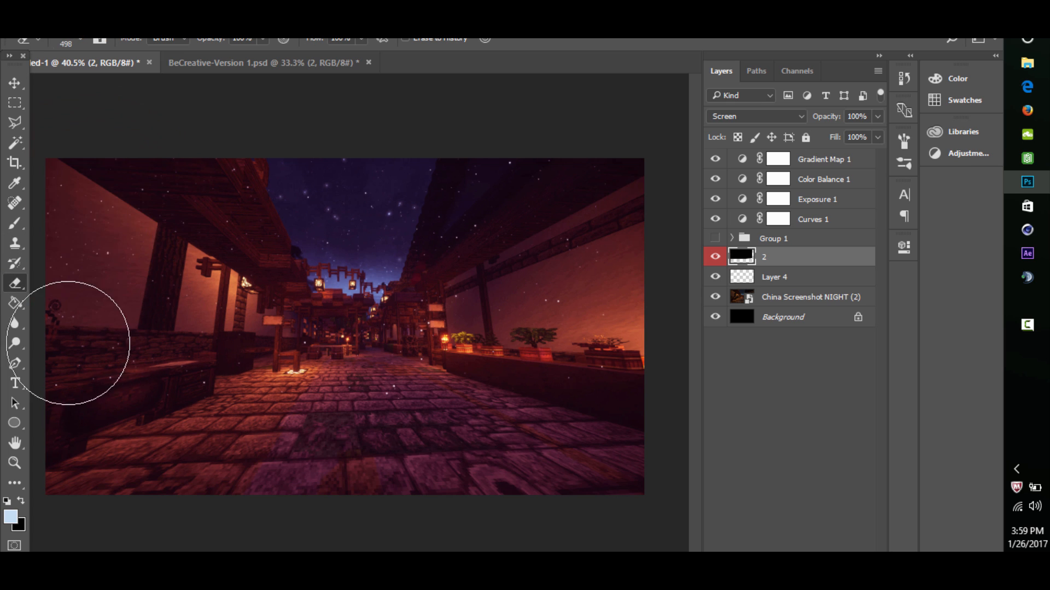
{"action": "mouse_move", "coordinate": [67, 343]}
{"action": "left_mouse_down"}
{"action": "mouse_move", "coordinate": [105, 217]}
{"action": "mouse_move", "coordinate": [180, 356]}
{"action": "mouse_move", "coordinate": [211, 187]}
{"action": "mouse_move", "coordinate": [288, 375]}
{"action": "mouse_move", "coordinate": [574, 310]}
{"action": "mouse_move", "coordinate": [539, 304]}
{"action": "mouse_move", "coordinate": [517, 173]}
{"action": "mouse_move", "coordinate": [539, 234]}
{"action": "mouse_move", "coordinate": [235, 457]}
{"action": "mouse_move", "coordinate": [310, 421]}
{"action": "left_mouse_up"}
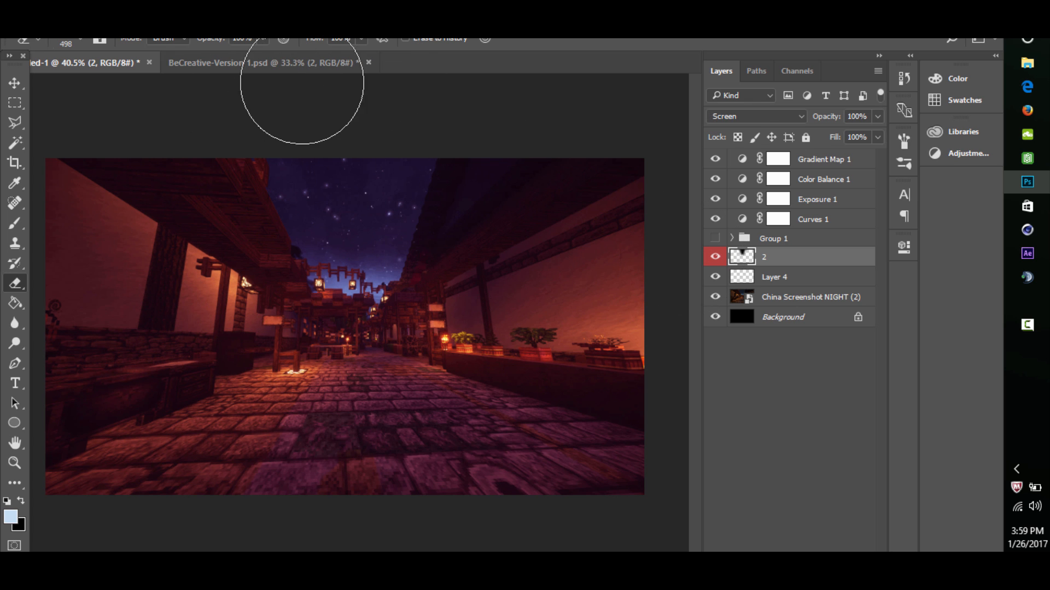
- Return to BeCreative-Version 1.psd, hide particle layer 2, and collapse and hide the Particles group
{"action": "left_click", "coordinate": [270, 61]}
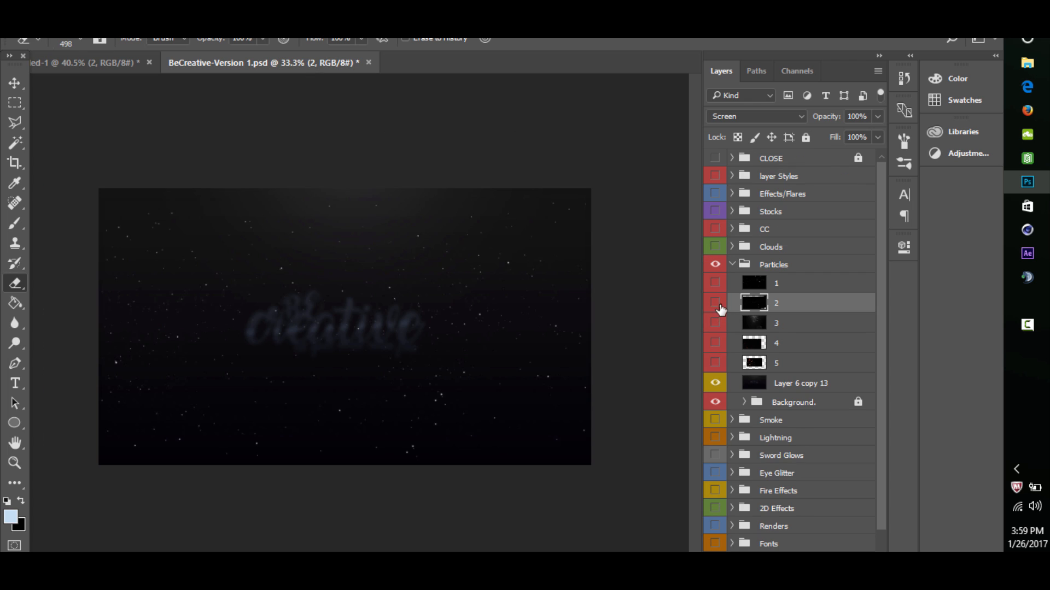
{"action": "left_click", "coordinate": [739, 264]}
{"action": "left_click", "coordinate": [732, 264]}
{"action": "left_click", "coordinate": [715, 264]}
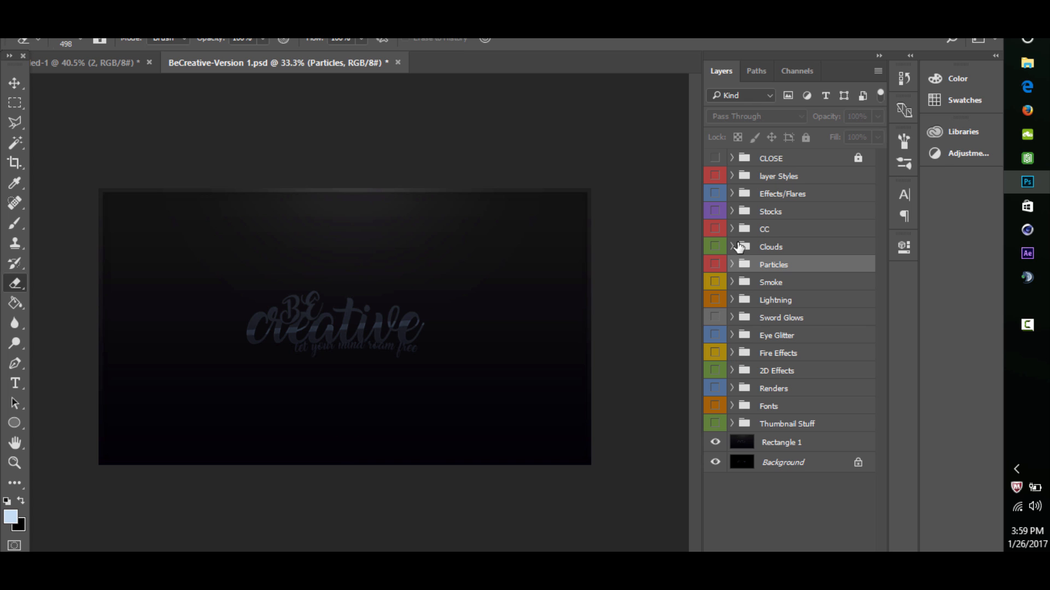
- Show cloud 1 from the Clouds group and copy it into the street artwork over the left roof
{"action": "left_click", "coordinate": [732, 246]}
{"action": "left_click", "coordinate": [715, 265]}
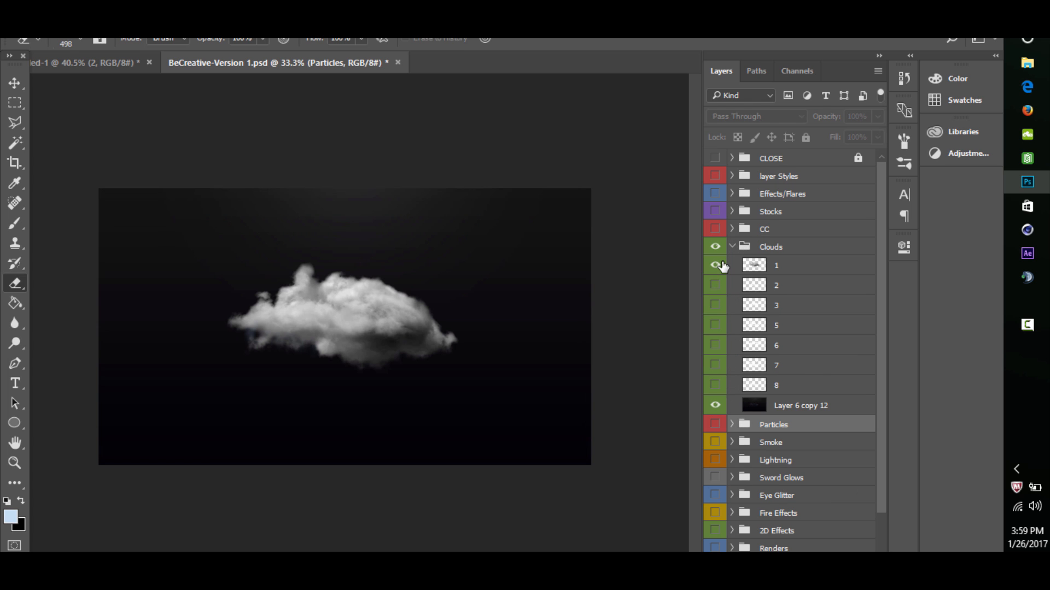
{"action": "left_click", "coordinate": [783, 268]}
{"action": "left_click", "coordinate": [14, 82]}
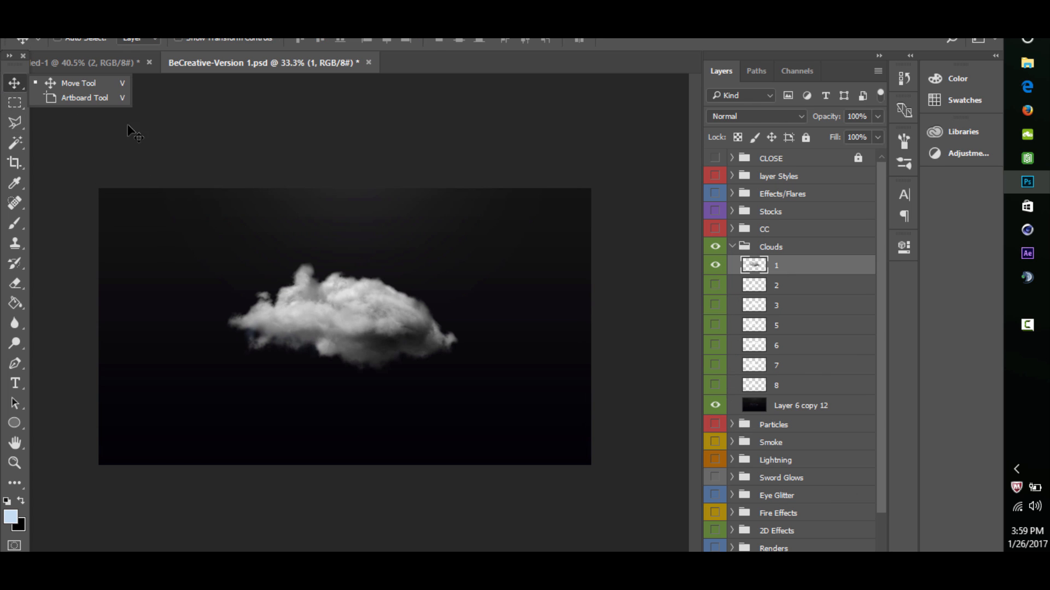
{"action": "left_click_drag", "start_coordinate": [355, 280], "coordinate": [321, 269]}
{"action": "left_click_drag", "start_coordinate": [299, 229], "coordinate": [281, 199]}
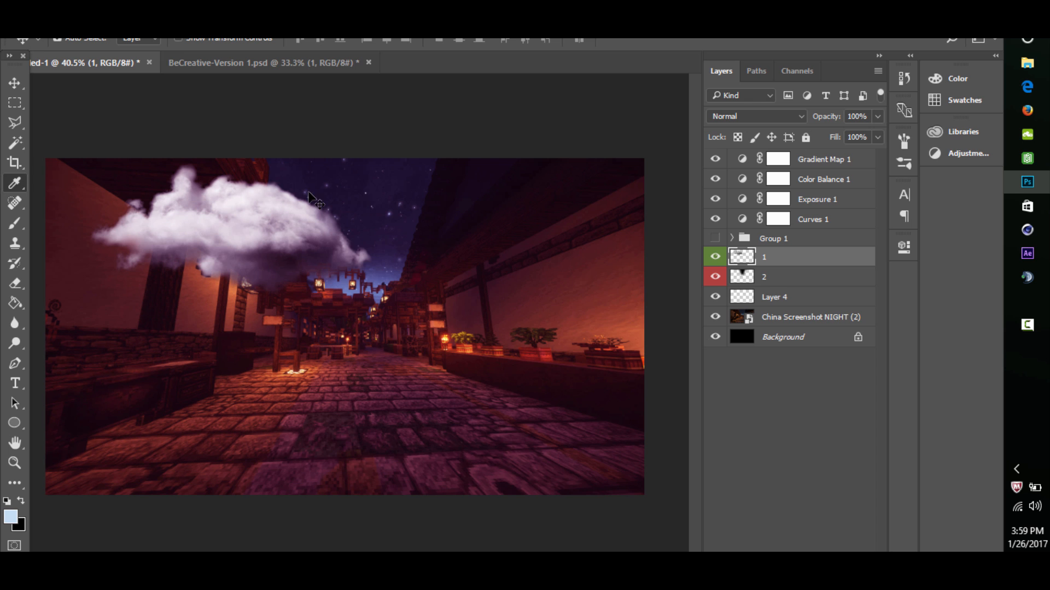
- Darken the cloud with Hue/Saturation at a Lightness of -66
{"action": "key", "text": "ctrl+u"}
{"action": "left_click_drag", "start_coordinate": [433, 250], "coordinate": [544, 247]}
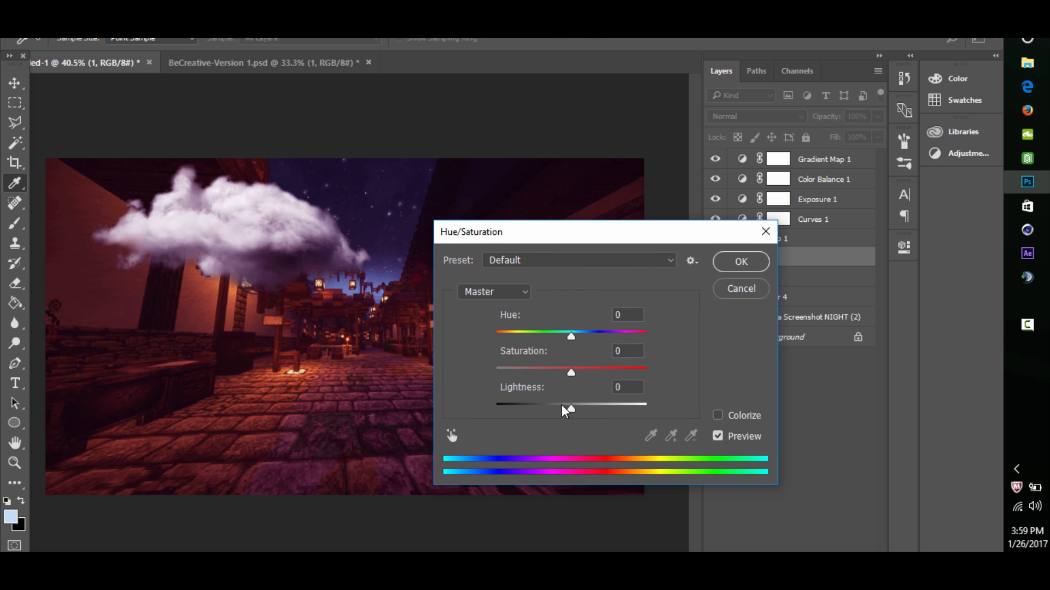
{"action": "left_click_drag", "start_coordinate": [561, 405], "coordinate": [521, 406]}
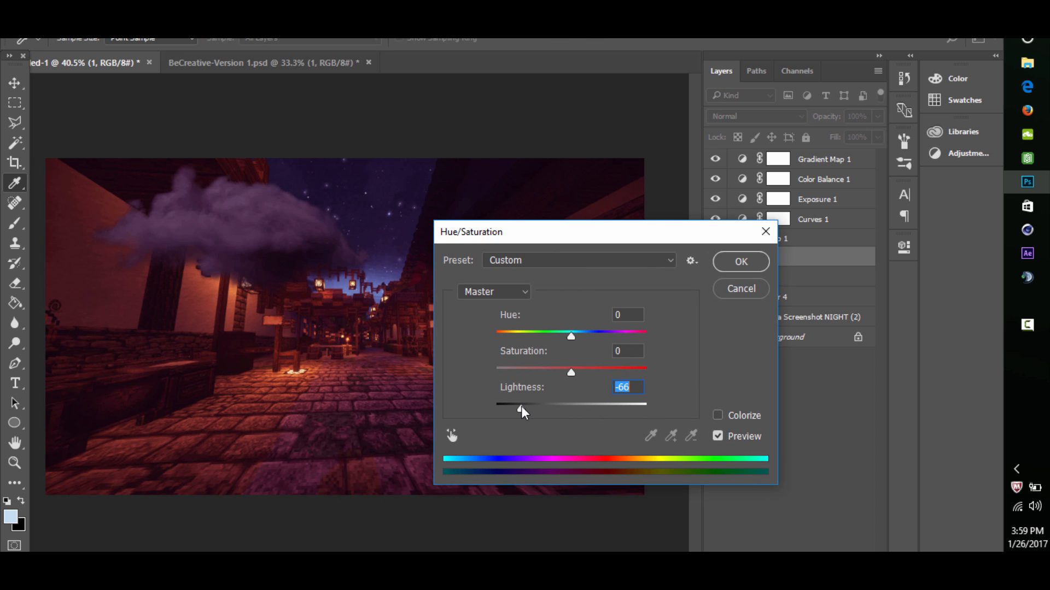
{"action": "left_click", "coordinate": [740, 262]}
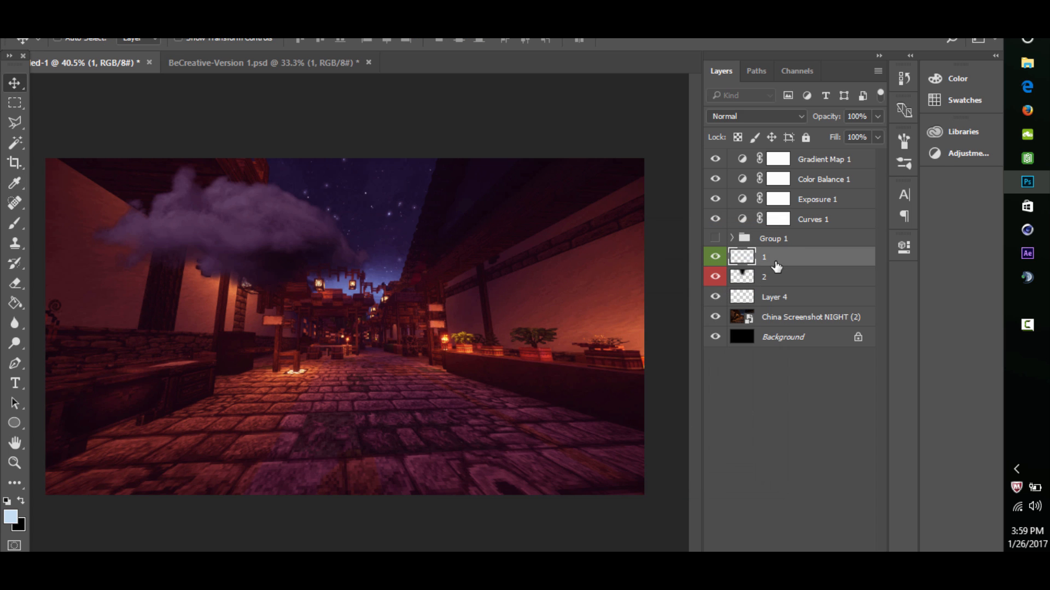
- Scale the cloud to about half size and place it where the left roof meets the sky
{"action": "left_click_drag", "start_coordinate": [247, 208], "coordinate": [283, 204]}
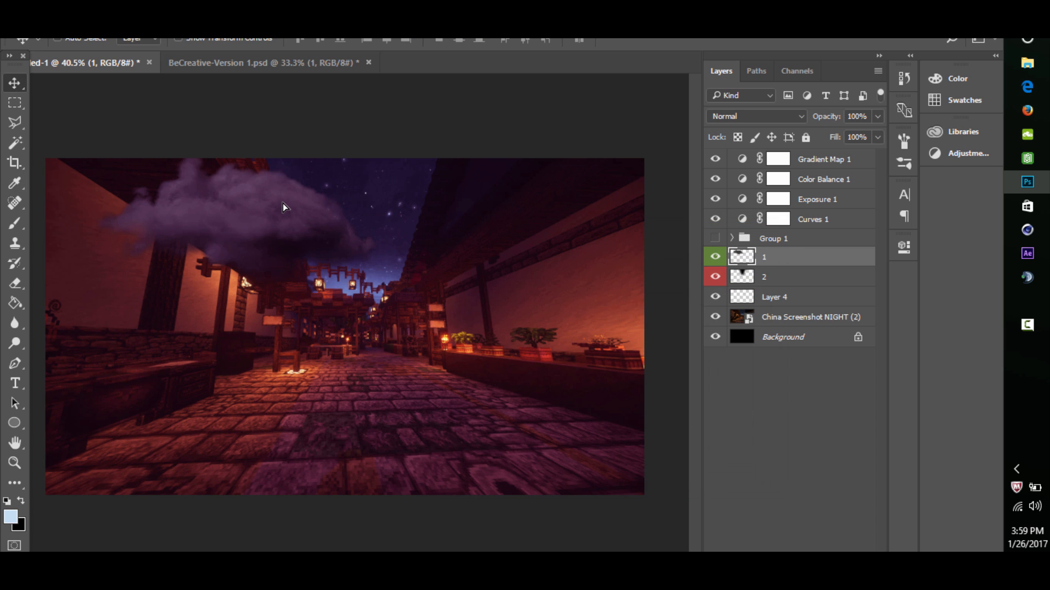
{"action": "key", "text": "ctrl+t"}
{"action": "left_click_drag", "start_coordinate": [399, 108], "coordinate": [261, 199]}
{"action": "left_click_drag", "start_coordinate": [219, 234], "coordinate": [333, 201]}
{"action": "left_click", "coordinate": [685, 42]}
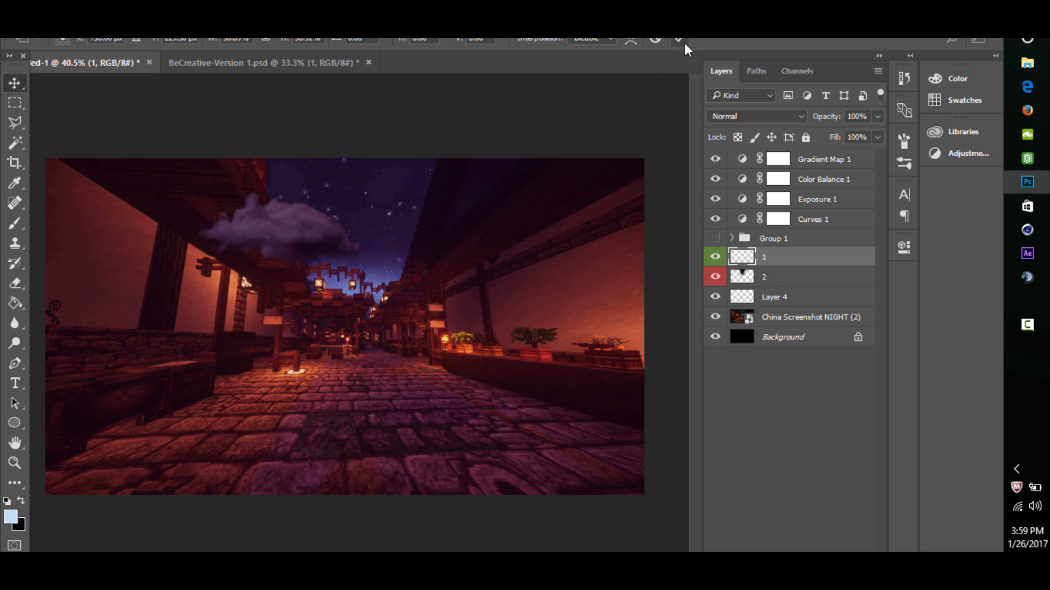
- Duplicate the cloud, move the copy over the right roof's edge, and darken it with a Hue/Saturation Lightness of -77
{"action": "key", "text": "ctrl+j"}
{"action": "left_click_drag", "start_coordinate": [284, 253], "coordinate": [443, 204]}
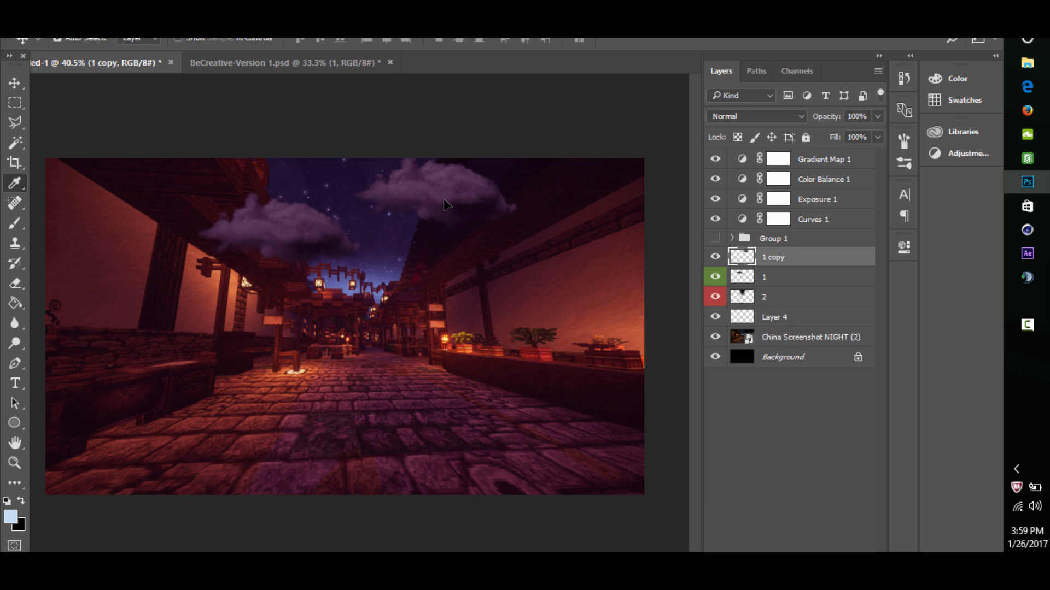
{"action": "key", "text": "ctrl+u"}
{"action": "left_click_drag", "start_coordinate": [527, 405], "coordinate": [524, 405]}
{"action": "left_click_drag", "start_coordinate": [522, 402], "coordinate": [513, 402]}
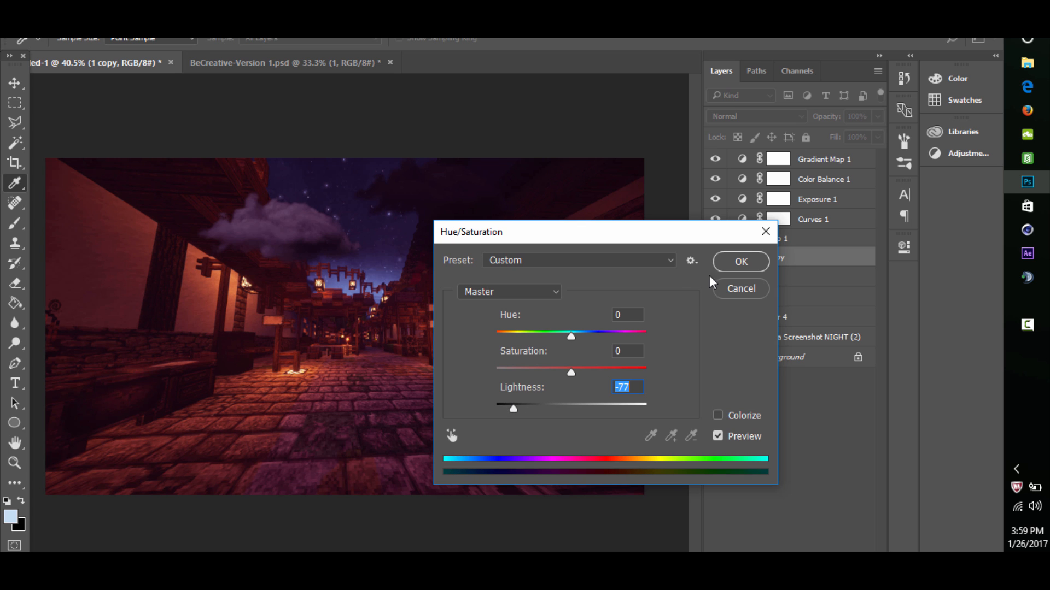
{"action": "left_click", "coordinate": [741, 262]}
- Darken cloud layer 1 with a Hue/Saturation Lightness of -65 and merge it with layer 1 copy
{"action": "left_click", "coordinate": [767, 285]}
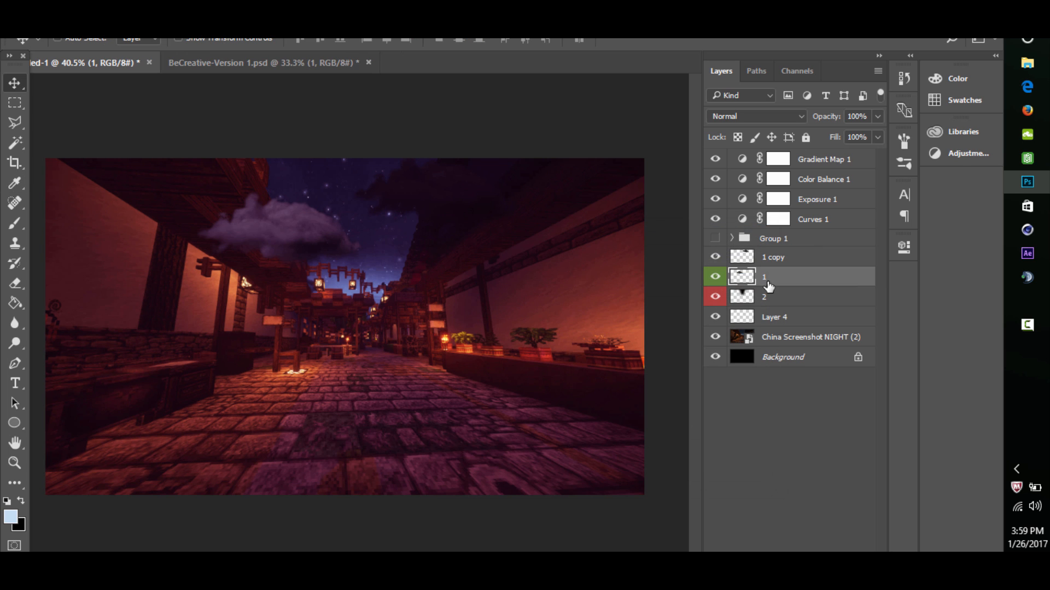
{"action": "key", "text": "ctrl+u"}
{"action": "left_click_drag", "start_coordinate": [571, 404], "coordinate": [523, 406]}
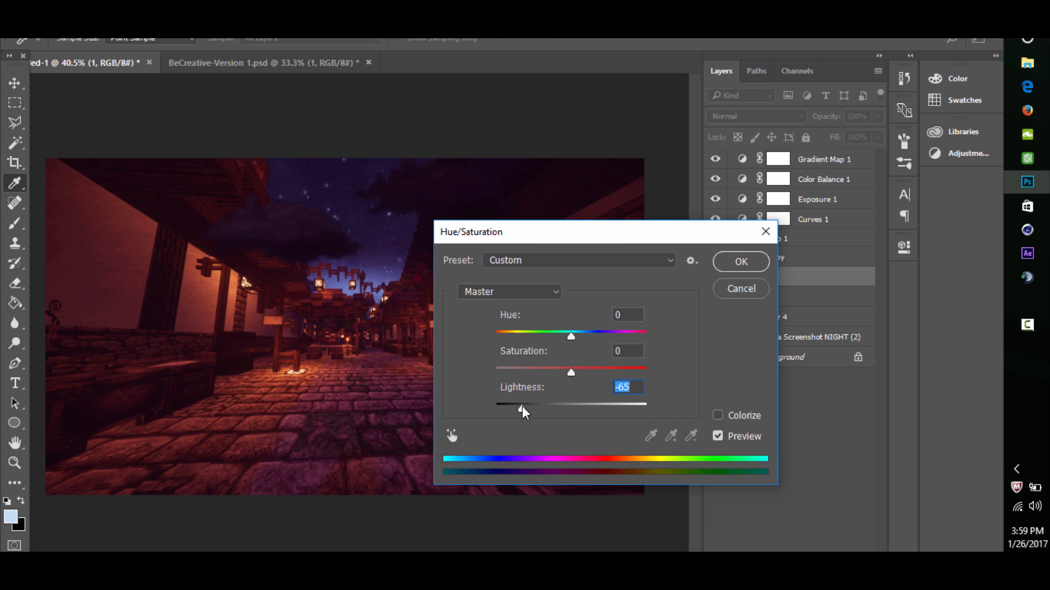
{"action": "left_click", "coordinate": [749, 265]}
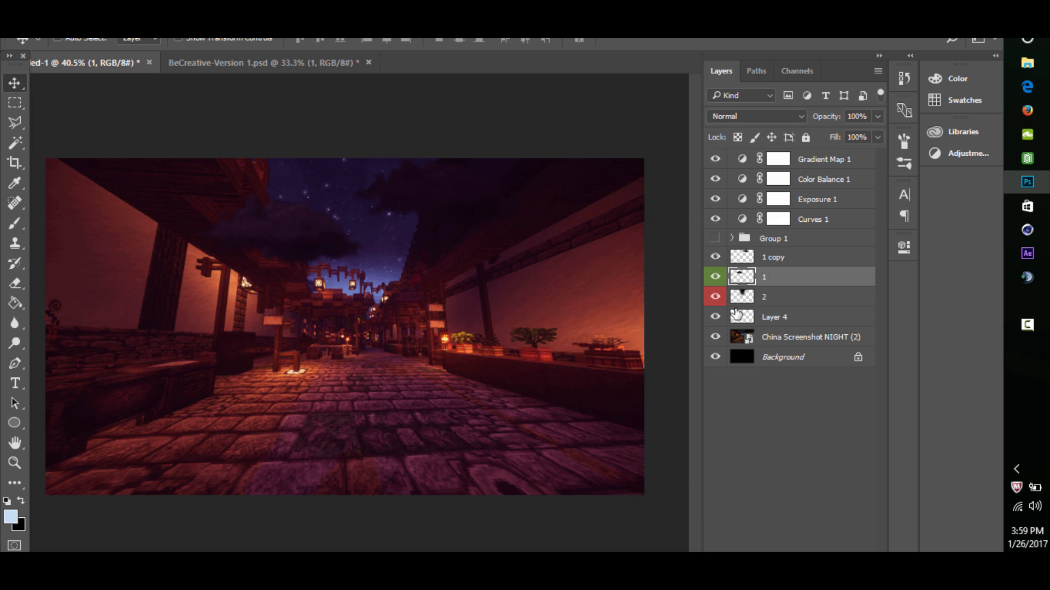
{"action": "left_click", "coordinate": [775, 265], "text": "shift"}
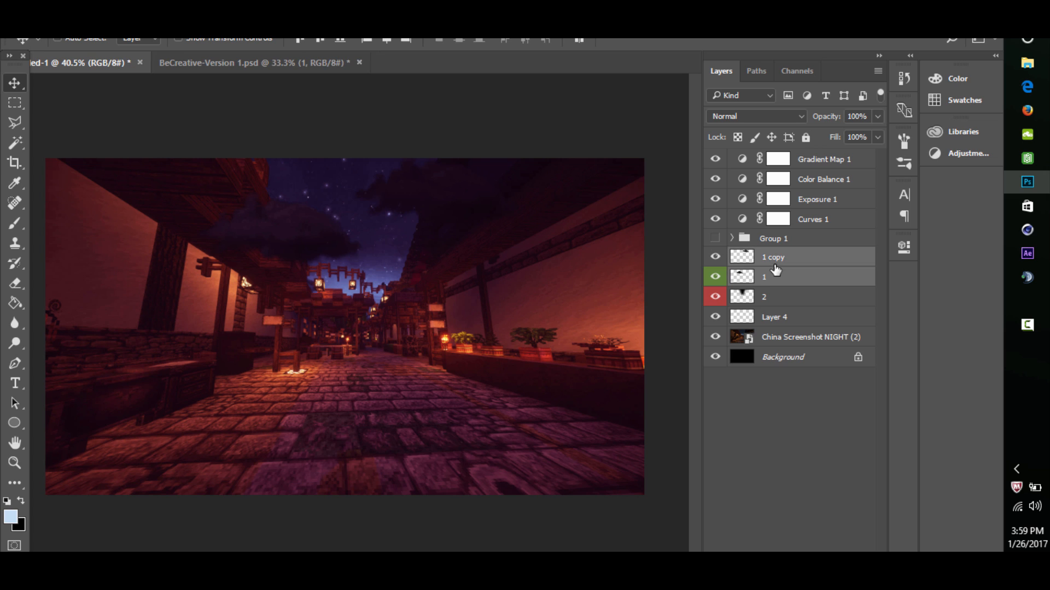
{"action": "key", "text": "ctrl+e"}
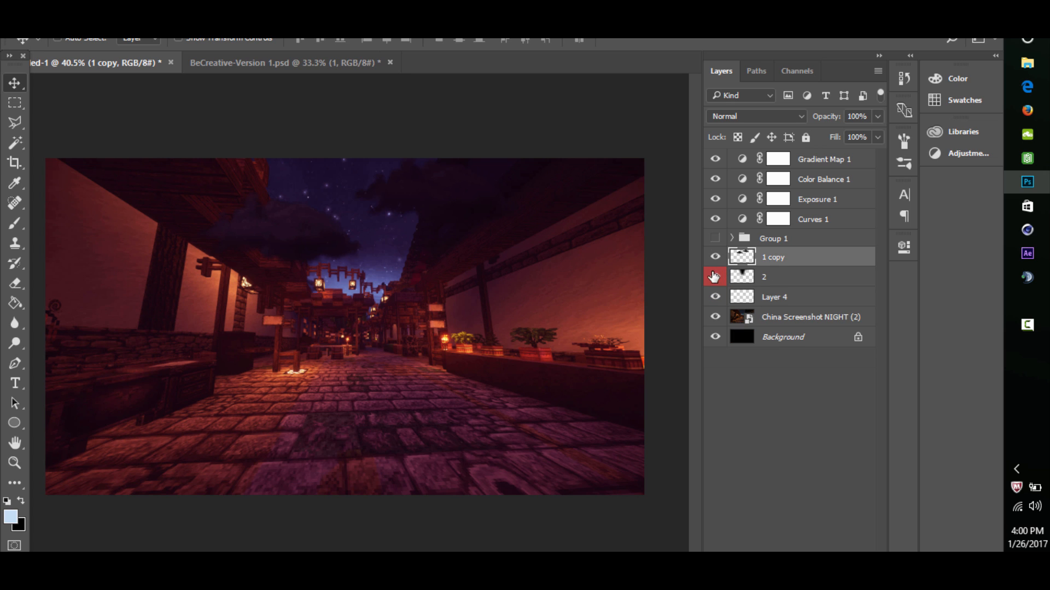
- Set up the Eraser tool at size 82 for the merged cloud layer
{"action": "left_click", "coordinate": [15, 283]}
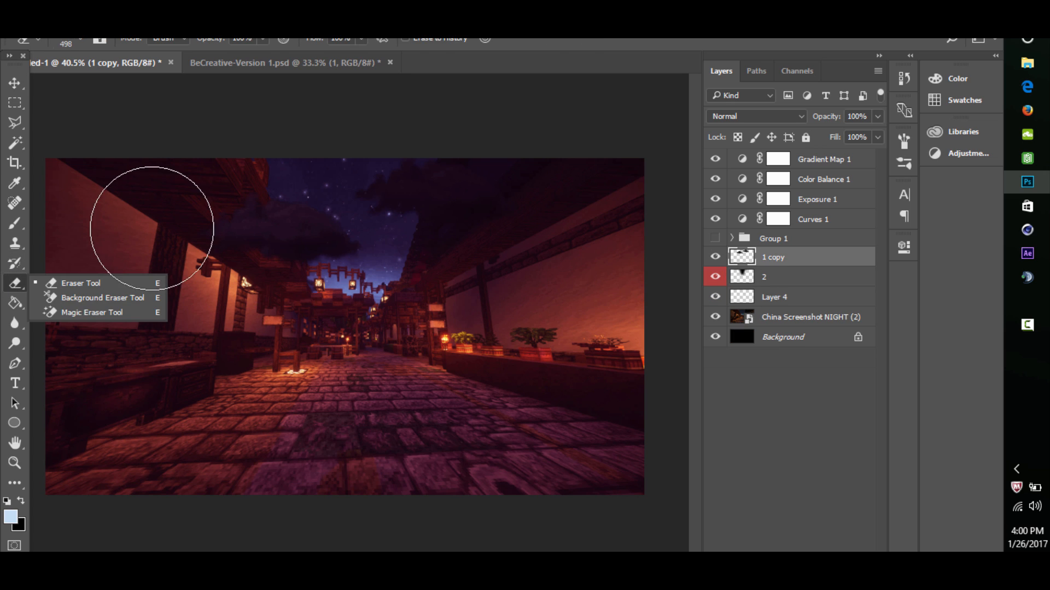
{"action": "left_click_drag", "start_coordinate": [186, 220], "coordinate": [144, 224]}
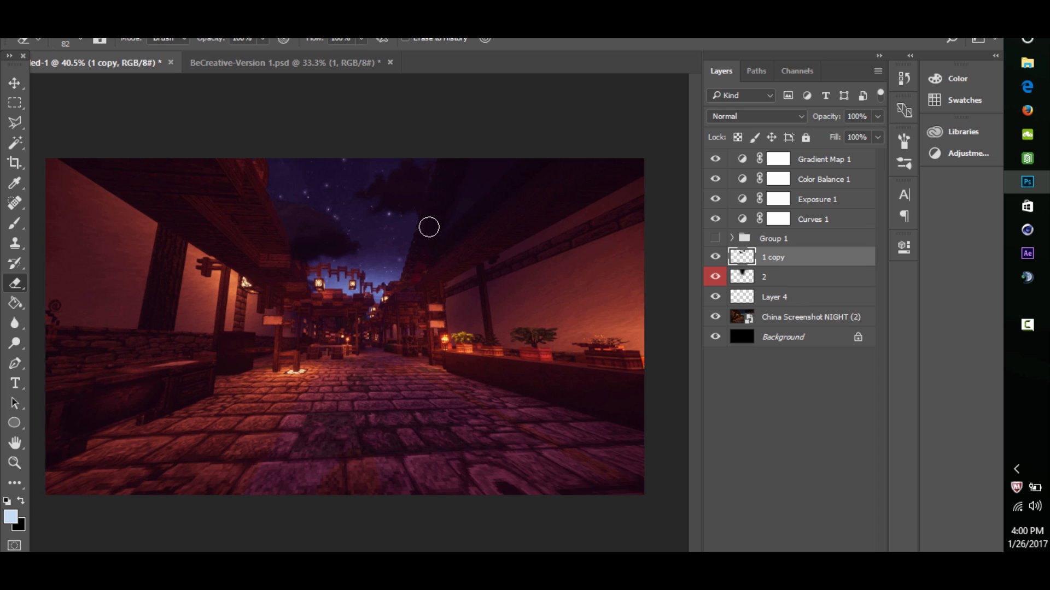
- Erase the parts of the merged cloud layer that cover the right roof
{"action": "left_click", "coordinate": [14, 463]}
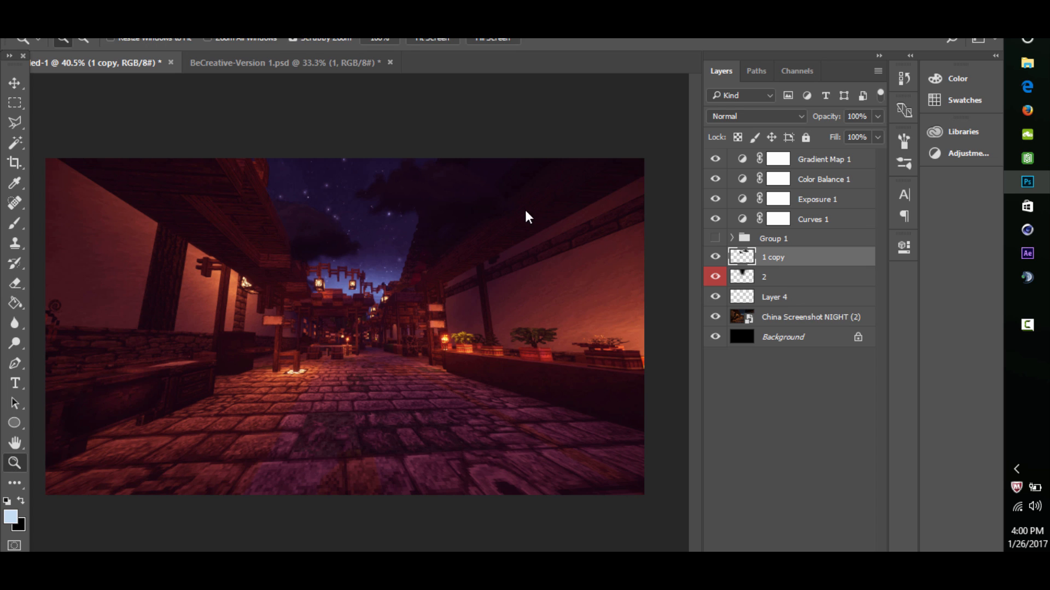
{"action": "left_click_drag", "start_coordinate": [496, 156], "coordinate": [593, 126]}
{"action": "scroll", "coordinate": [503, 159], "scroll_direction": "up", "scroll_amount": 5}
{"action": "scroll", "coordinate": [487, 183], "scroll_direction": "down", "scroll_amount": 2}
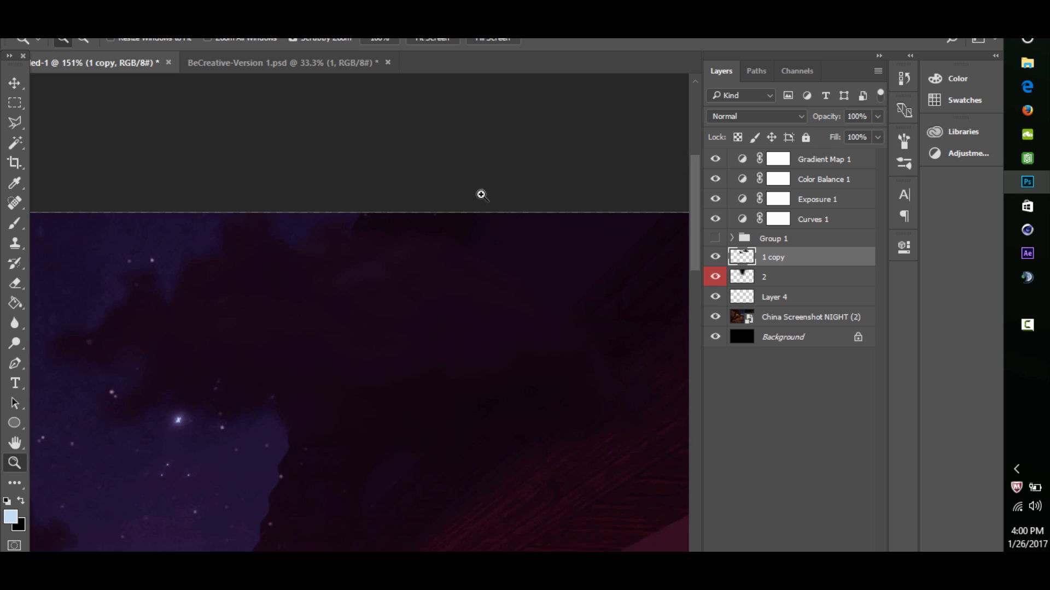
{"action": "left_click", "coordinate": [15, 283]}
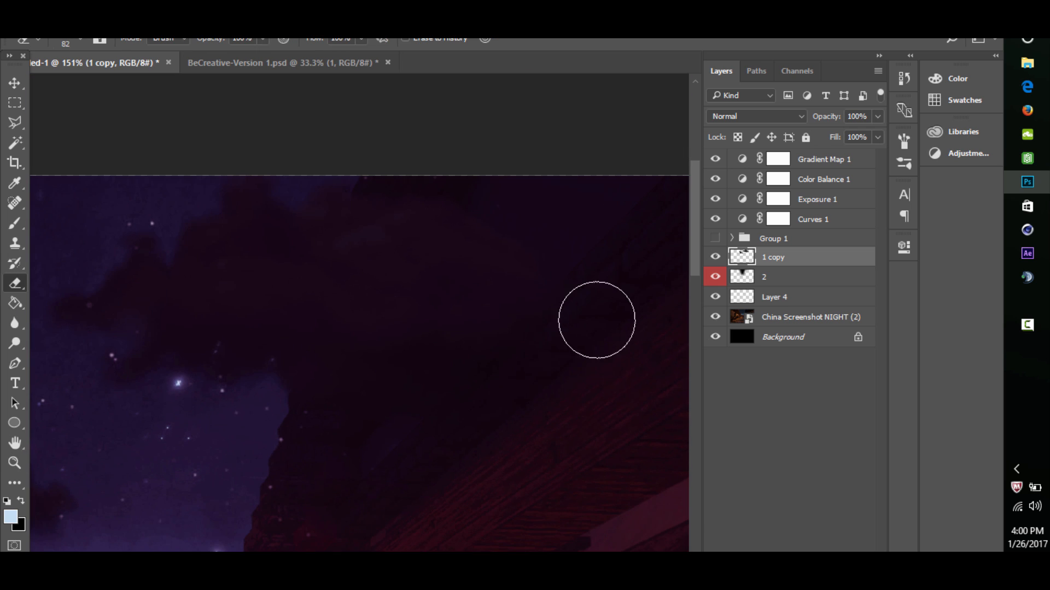
{"action": "mouse_move", "coordinate": [523, 202]}
{"action": "left_mouse_down"}
{"action": "mouse_move", "coordinate": [486, 348]}
{"action": "mouse_move", "coordinate": [477, 272]}
{"action": "mouse_move", "coordinate": [466, 395]}
{"action": "mouse_move", "coordinate": [432, 219]}
{"action": "mouse_move", "coordinate": [376, 438]}
{"action": "mouse_move", "coordinate": [398, 188]}
{"action": "mouse_move", "coordinate": [388, 292]}
{"action": "left_mouse_up"}
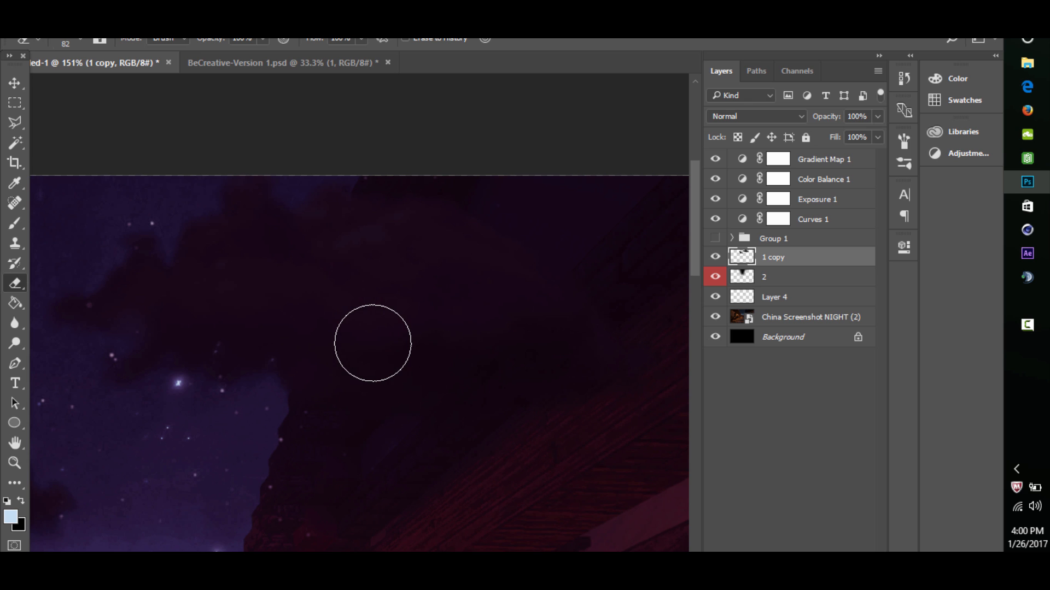
{"action": "mouse_move", "coordinate": [372, 342]}
{"action": "left_mouse_down"}
{"action": "mouse_move", "coordinate": [595, 354]}
{"action": "mouse_move", "coordinate": [642, 342]}
{"action": "mouse_move", "coordinate": [580, 368]}
{"action": "mouse_move", "coordinate": [537, 316]}
{"action": "mouse_move", "coordinate": [522, 243]}
{"action": "mouse_move", "coordinate": [504, 257]}
{"action": "mouse_move", "coordinate": [490, 441]}
{"action": "left_mouse_up"}
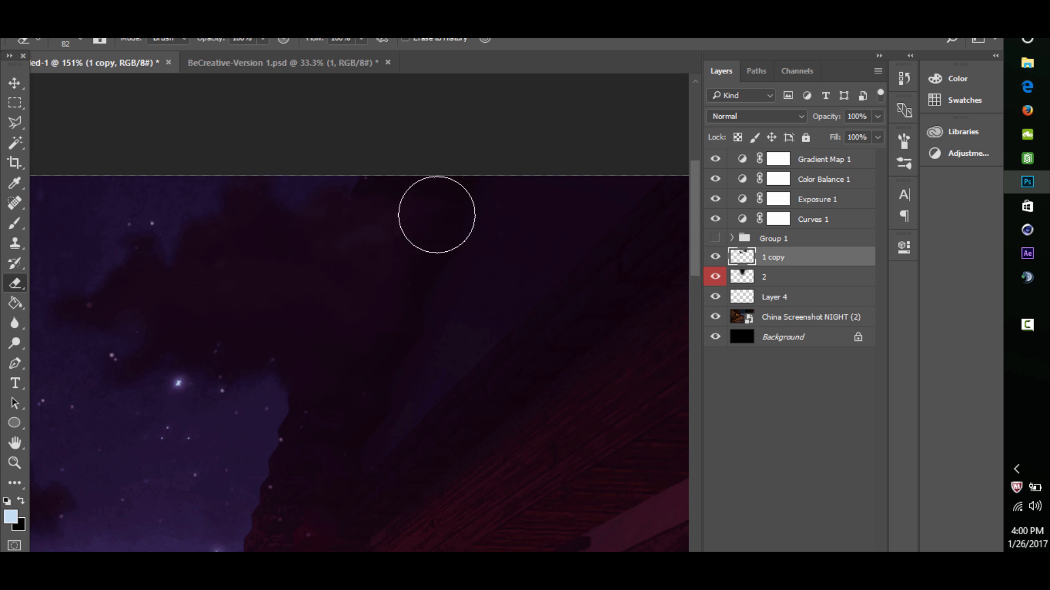
{"action": "mouse_move", "coordinate": [437, 215]}
{"action": "left_mouse_down"}
{"action": "mouse_move", "coordinate": [352, 421]}
{"action": "mouse_move", "coordinate": [421, 206]}
{"action": "left_mouse_up"}
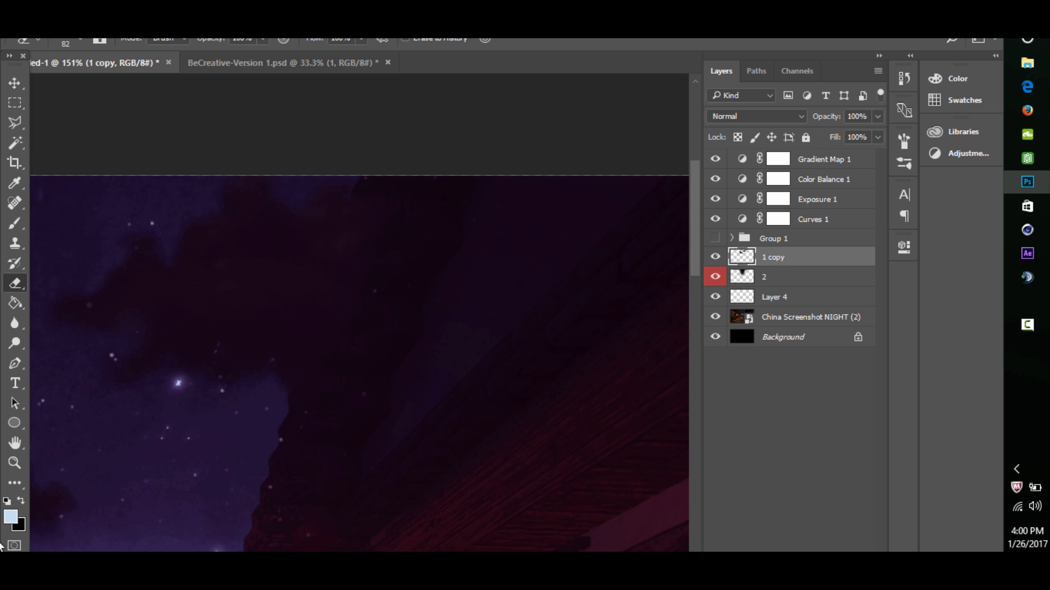
- Reduce the Eraser size to 36 and clean up the remaining cloud along the right roof's edge
{"action": "left_click", "coordinate": [15, 463]}
{"action": "left_click_drag", "start_coordinate": [375, 323], "coordinate": [269, 368]}
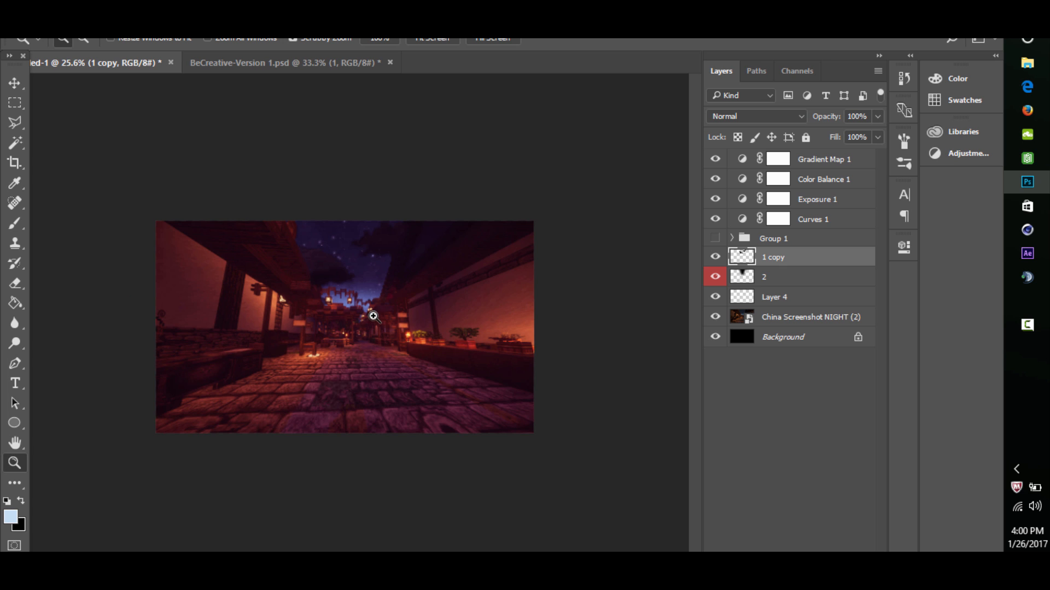
{"action": "mouse_move", "coordinate": [405, 221]}
{"action": "left_mouse_down"}
{"action": "mouse_move", "coordinate": [508, 190]}
{"action": "mouse_move", "coordinate": [453, 270]}
{"action": "mouse_move", "coordinate": [525, 270]}
{"action": "left_mouse_up"}
{"action": "left_click", "coordinate": [14, 283]}
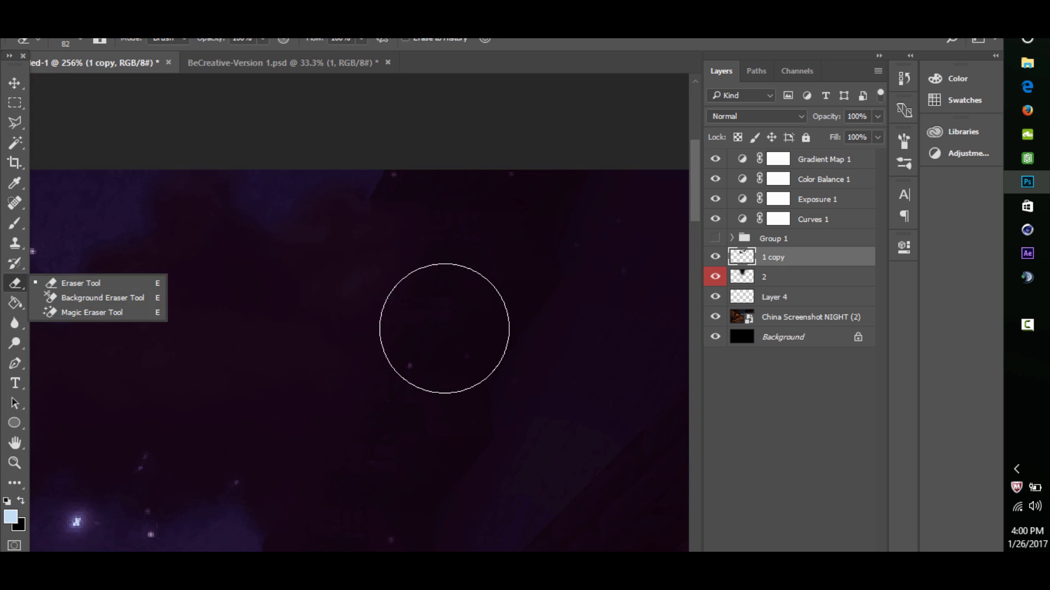
{"action": "left_click_drag", "start_coordinate": [462, 316], "coordinate": [391, 323]}
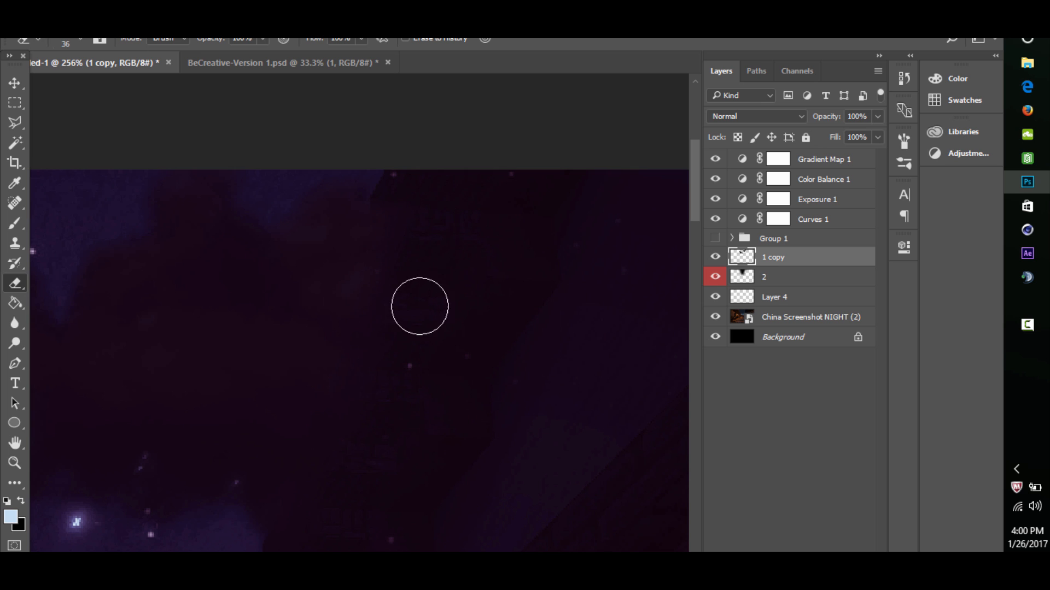
{"action": "mouse_move", "coordinate": [353, 500]}
{"action": "left_mouse_down"}
{"action": "mouse_move", "coordinate": [418, 235]}
{"action": "mouse_move", "coordinate": [320, 516]}
{"action": "left_mouse_up"}
- Make Group 1 with the character visible over the street scene
{"action": "left_click", "coordinate": [15, 463]}
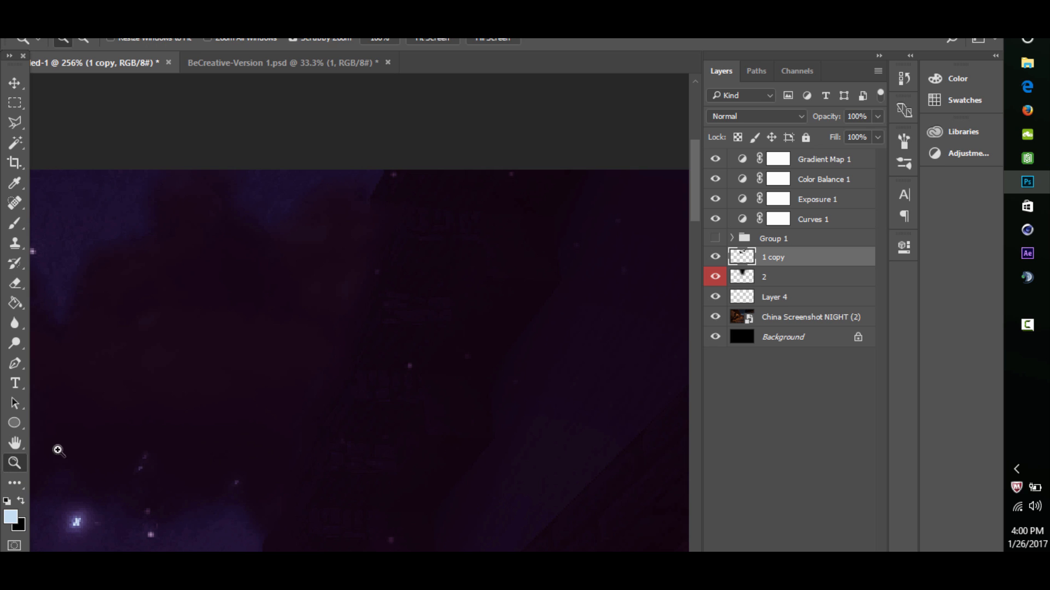
{"action": "left_click_drag", "start_coordinate": [390, 341], "coordinate": [265, 404]}
{"action": "left_click_drag", "start_coordinate": [351, 344], "coordinate": [357, 338]}
{"action": "left_click_drag", "start_coordinate": [345, 291], "coordinate": [359, 270]}
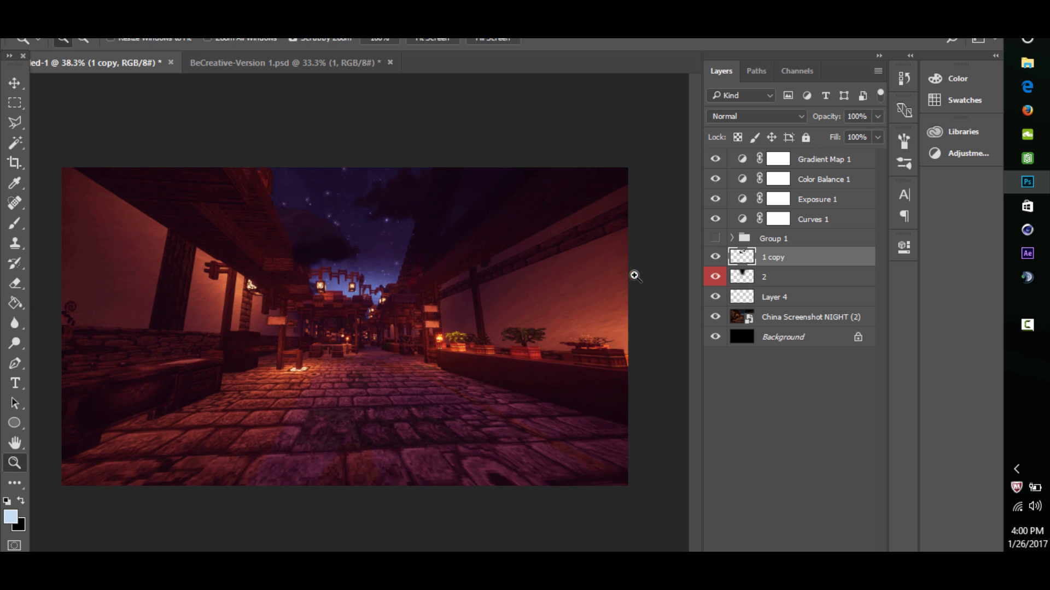
{"action": "left_click", "coordinate": [715, 239]}
{"action": "left_click", "coordinate": [714, 239]}
{"action": "left_click", "coordinate": [714, 239]}
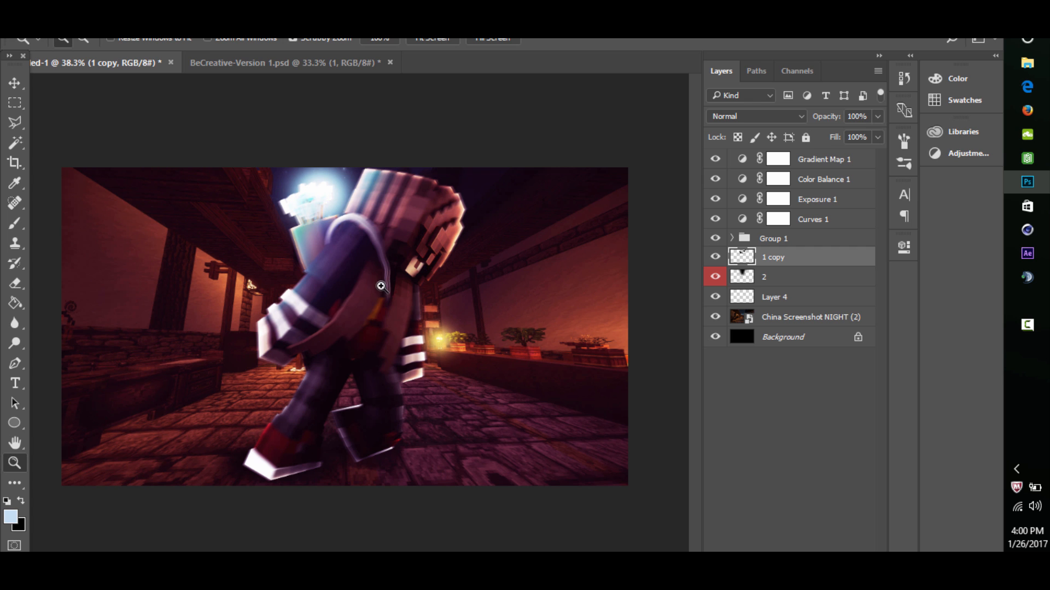
{"action": "left_click_drag", "start_coordinate": [381, 285], "coordinate": [429, 269]}
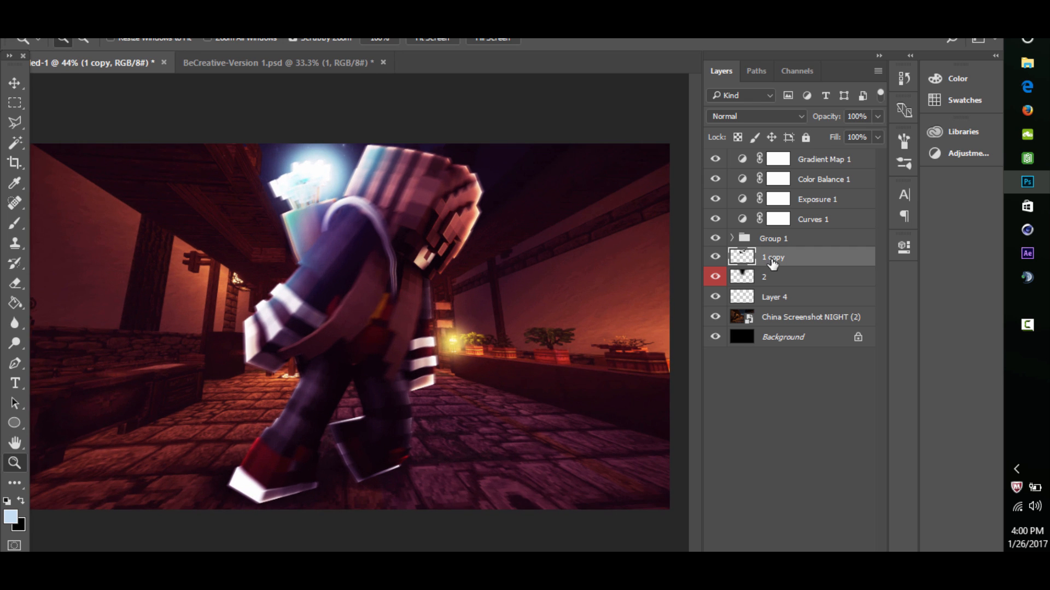
{"action": "key", "text": "ctrl+j"}
{"action": "left_click_drag", "start_coordinate": [775, 241], "coordinate": [749, 237]}
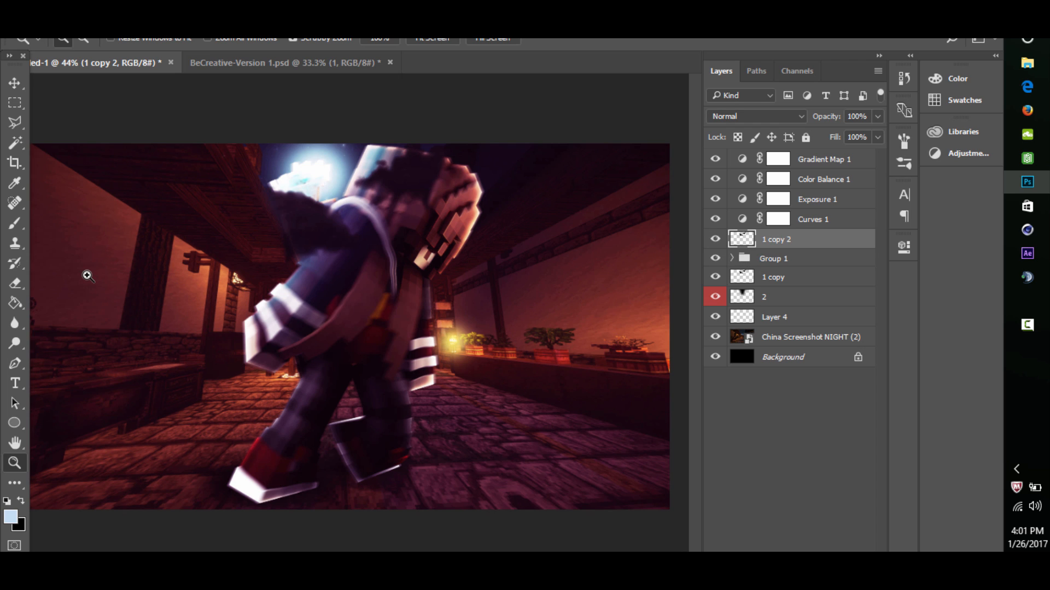
{"action": "left_click", "coordinate": [16, 283]}
{"action": "mouse_move", "coordinate": [343, 230]}
{"action": "left_mouse_down"}
{"action": "mouse_move", "coordinate": [328, 243]}
{"action": "mouse_move", "coordinate": [347, 216]}
{"action": "left_mouse_up"}
{"action": "mouse_move", "coordinate": [300, 270]}
{"action": "left_mouse_down"}
{"action": "mouse_move", "coordinate": [321, 227]}
{"action": "mouse_move", "coordinate": [300, 238]}
{"action": "mouse_move", "coordinate": [301, 259]}
{"action": "mouse_move", "coordinate": [292, 219]}
{"action": "left_mouse_up"}
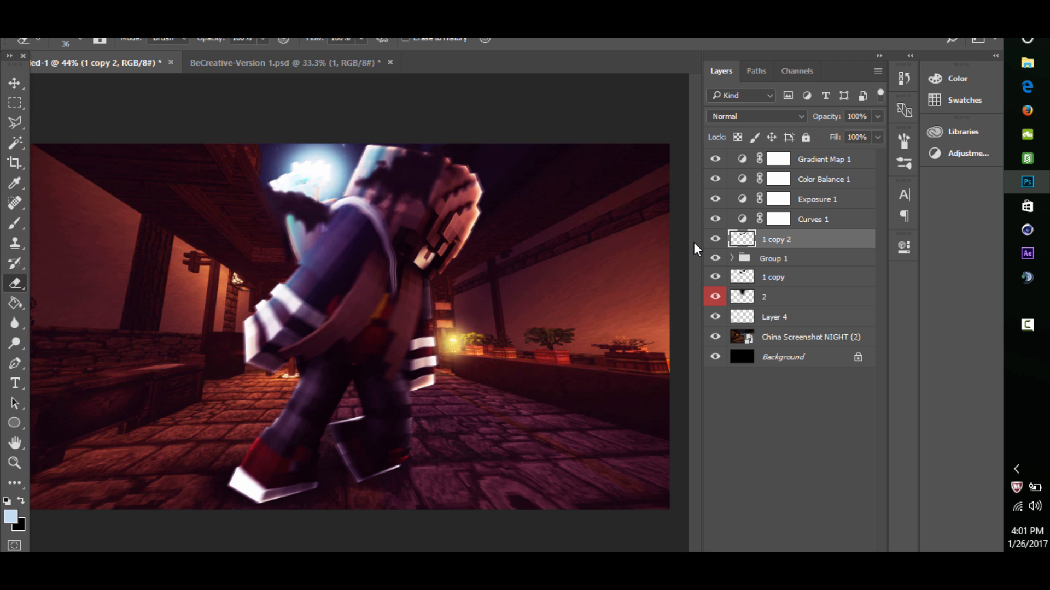
{"action": "key", "text": "Delete"}
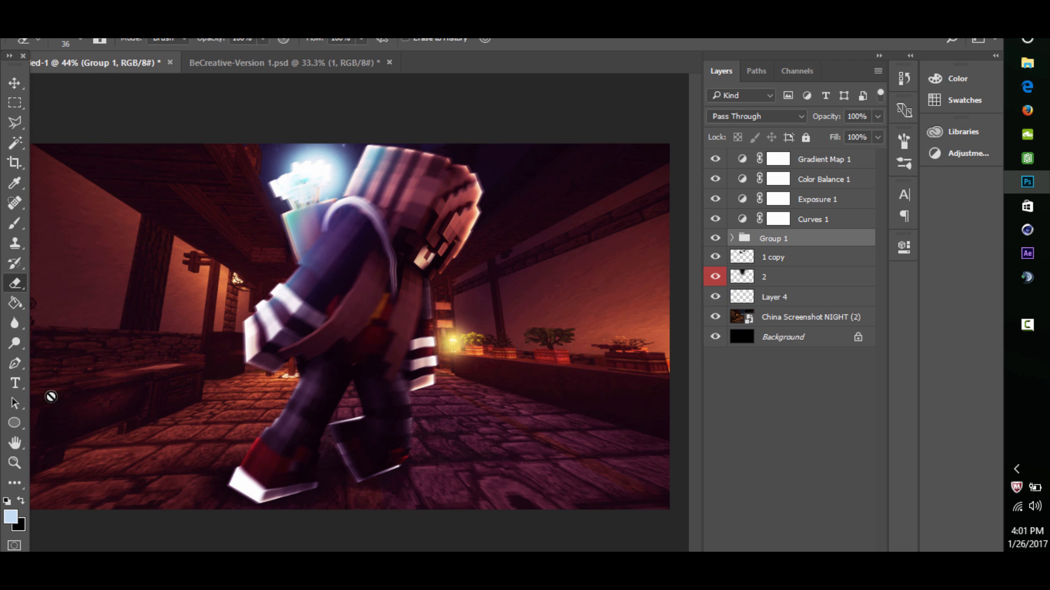
- Duplicate the China Screenshot NIGHT (2) layer and apply a Filter Gallery effect that traces glowing edges to the copy
{"action": "left_click", "coordinate": [14, 463]}
{"action": "left_click_drag", "start_coordinate": [387, 237], "coordinate": [478, 243]}
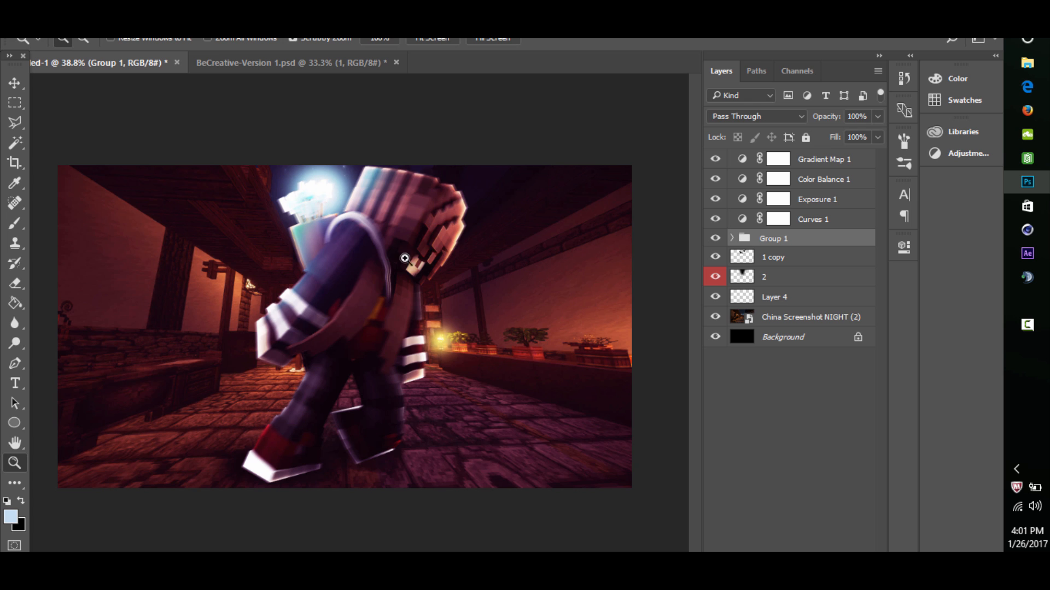
{"action": "left_click_drag", "start_coordinate": [405, 258], "coordinate": [377, 259]}
{"action": "left_click", "coordinate": [786, 317]}
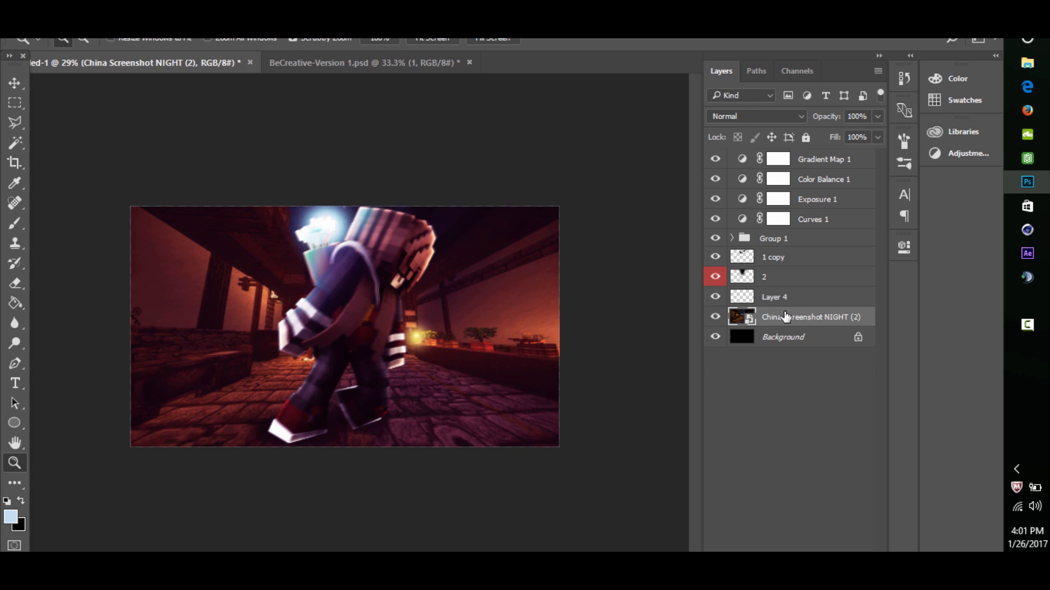
{"action": "key", "text": "ctrl+j"}
{"action": "left_click", "coordinate": [242, 18]}
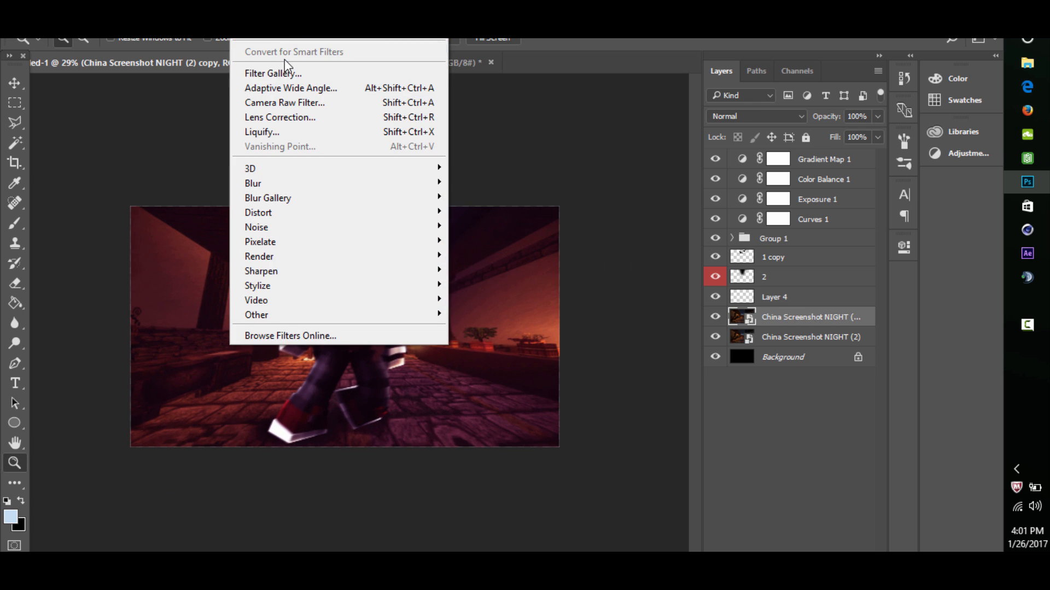
{"action": "left_click", "coordinate": [287, 69]}
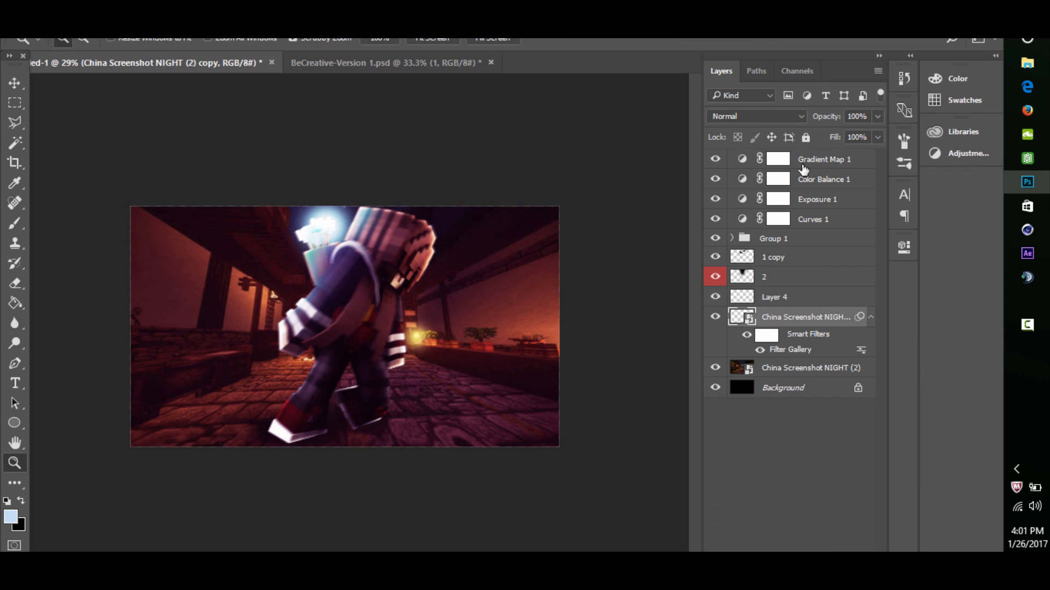
- Set the filtered copy's blend mode to Color Dodge and its opacity to 25%
{"action": "left_click", "coordinate": [754, 116]}
{"action": "left_click", "coordinate": [750, 231]}
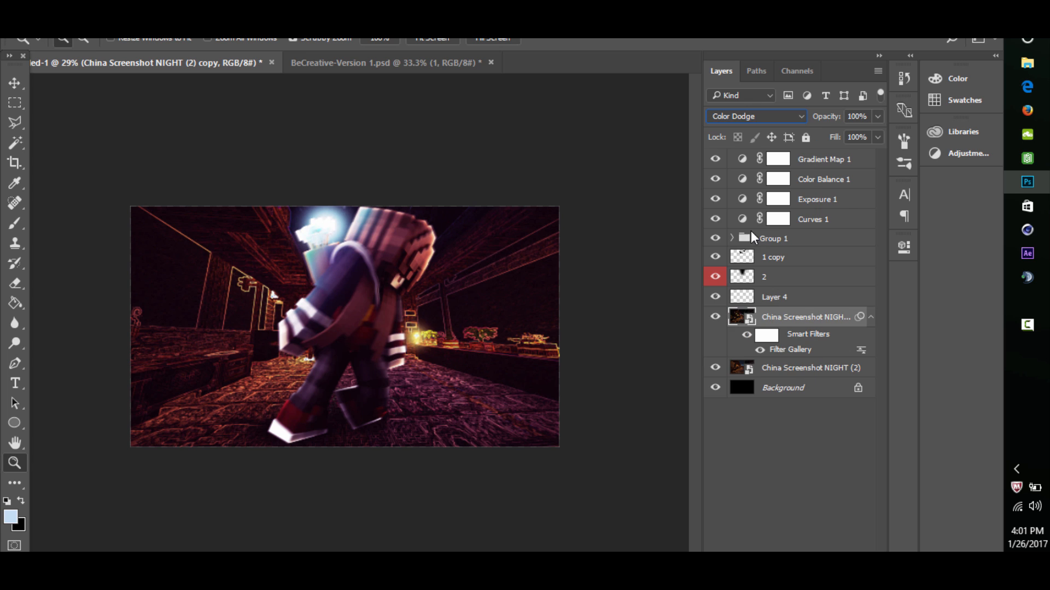
{"action": "left_click", "coordinate": [867, 118]}
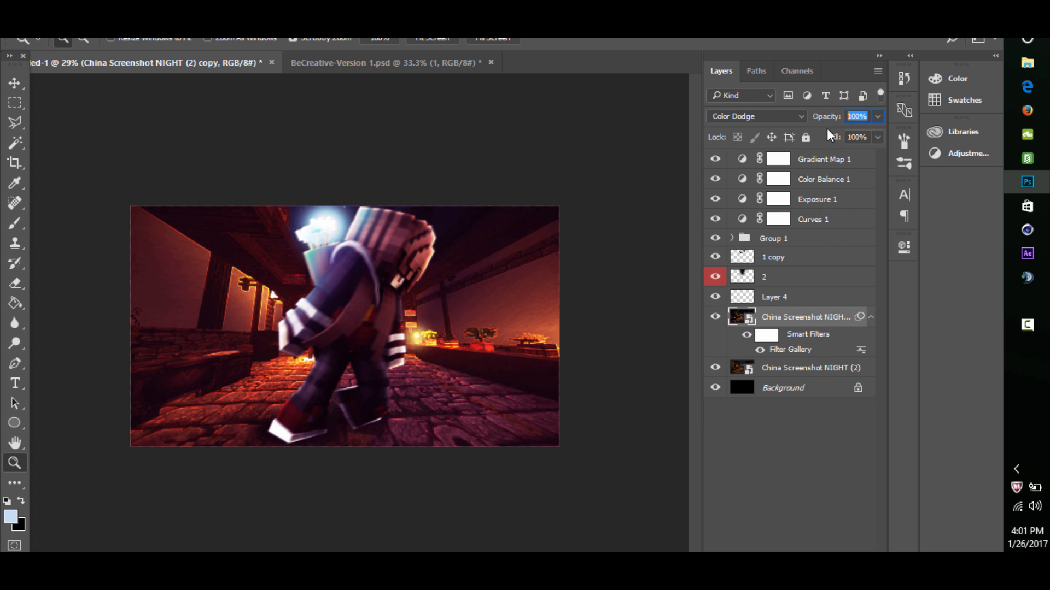
{"action": "key", "text": "BackSpace"}
{"action": "type", "text": "25"}
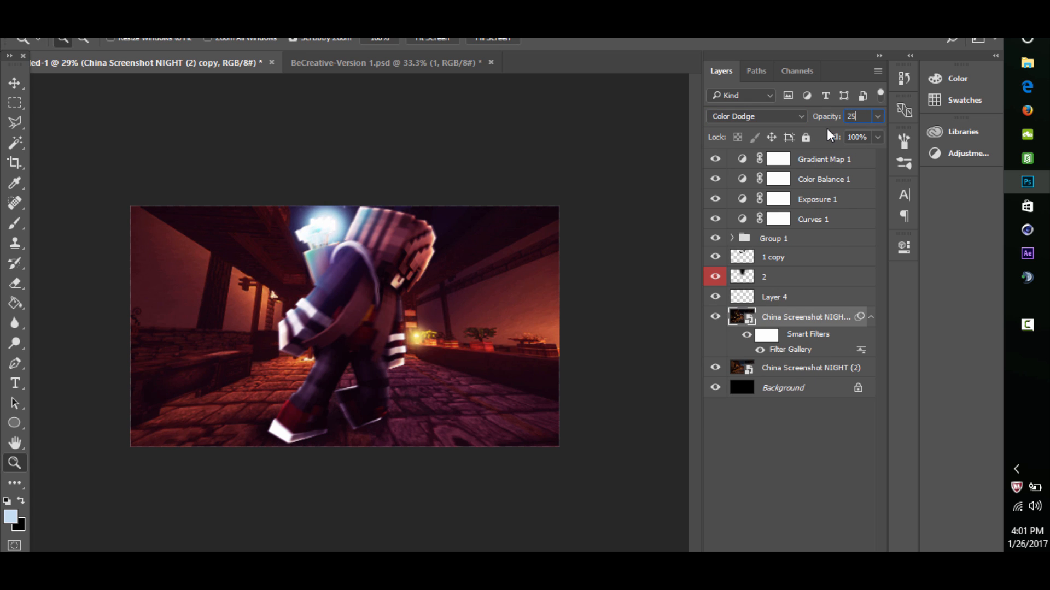
{"action": "scroll", "coordinate": [419, 277], "scroll_direction": "up", "scroll_amount": 2}
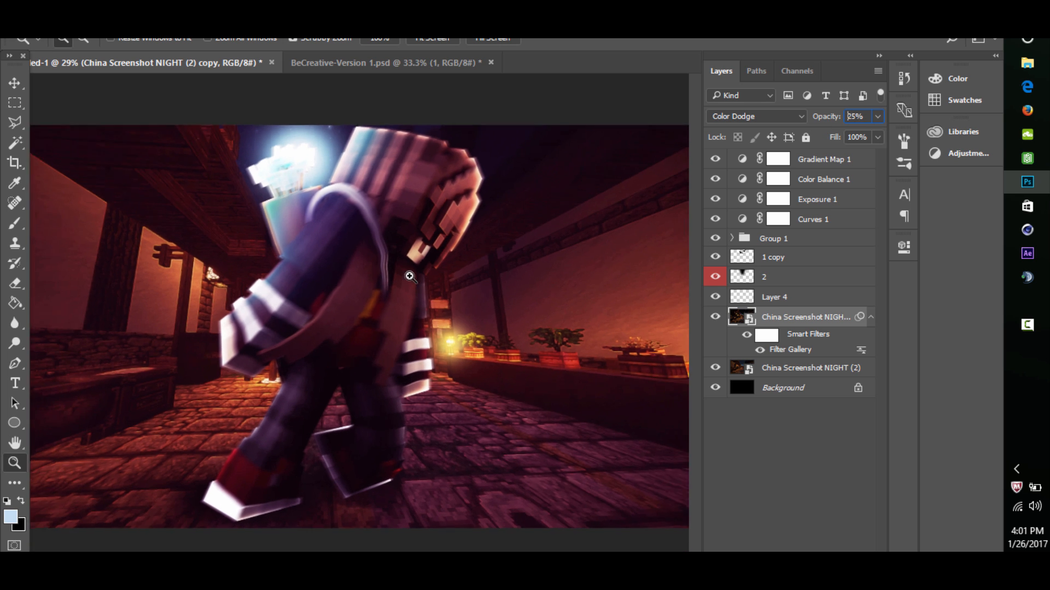
{"action": "scroll", "coordinate": [417, 279], "scroll_direction": "down", "scroll_amount": 1}
- Merge the filtered copy with the China Screenshot NIGHT (2) layer and duplicate the merged layer
{"action": "left_click", "coordinate": [784, 368], "text": "shift"}
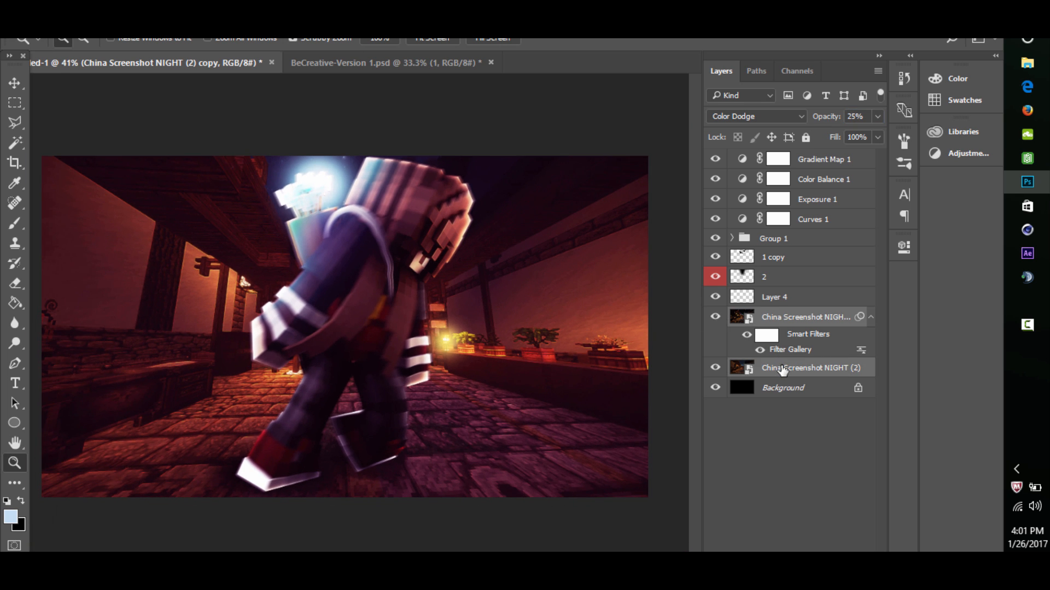
{"action": "key", "text": "ctrl+e"}
{"action": "key", "text": "ctrl+j"}
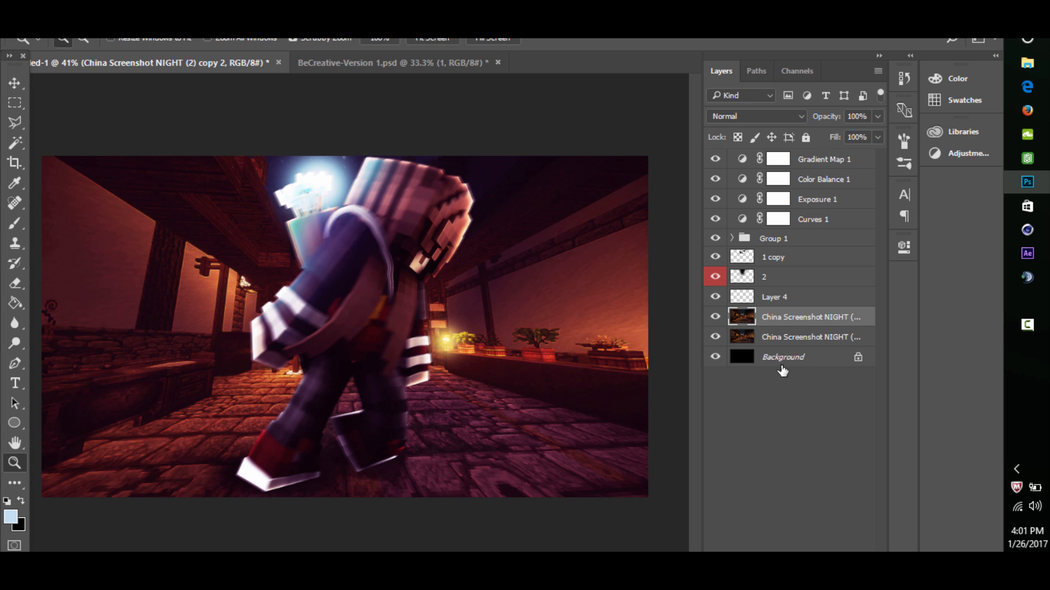
- Apply a Gaussian Blur with a radius of 6.2 pixels to the duplicated street layer
{"action": "left_click", "coordinate": [274, 44]}
{"action": "mouse_move", "coordinate": [416, 178]}
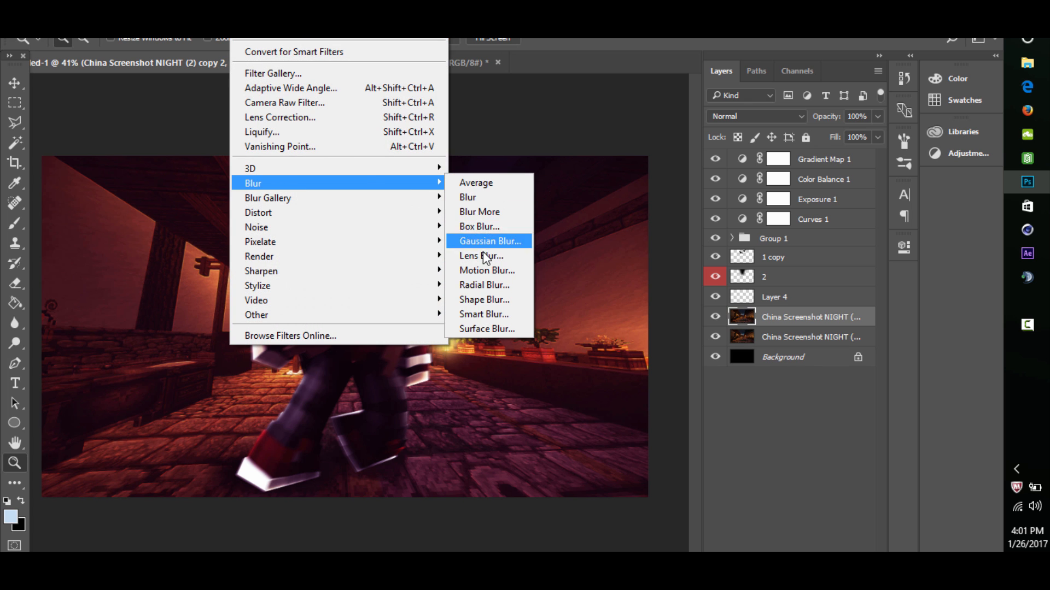
{"action": "left_click", "coordinate": [484, 242]}
{"action": "left_click_drag", "start_coordinate": [673, 379], "coordinate": [651, 377]}
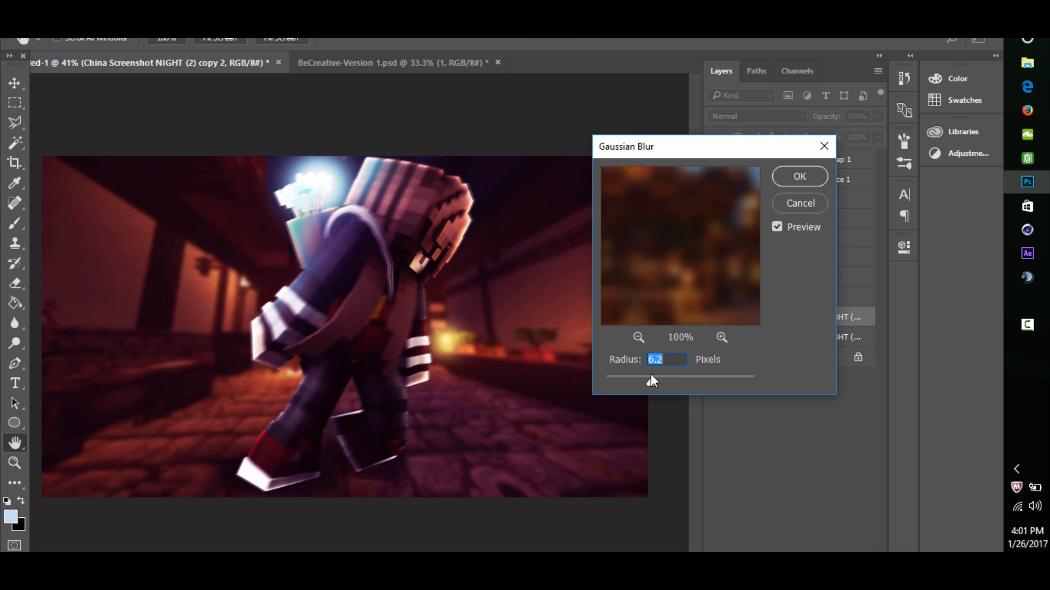
{"action": "left_click", "coordinate": [778, 178]}
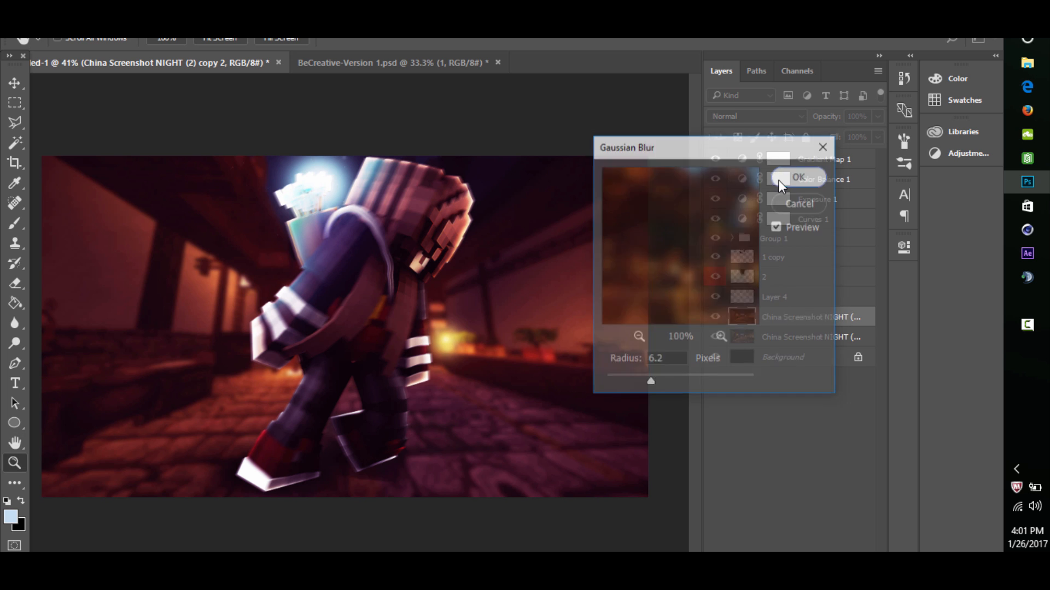
- Erase the blurred layer over the pavement, centre and right wall with a size 811 Eraser, keeping the blur on the left side
{"action": "left_click", "coordinate": [12, 289]}
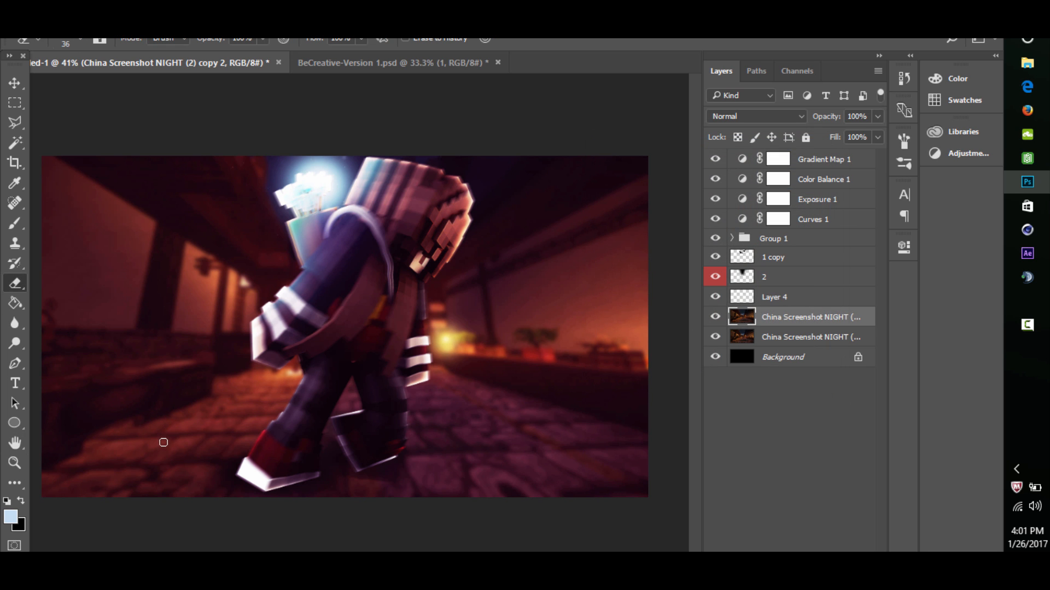
{"action": "mouse_move", "coordinate": [163, 442]}
{"action": "left_mouse_down"}
{"action": "mouse_move", "coordinate": [284, 427]}
{"action": "mouse_move", "coordinate": [378, 429]}
{"action": "left_mouse_up"}
{"action": "mouse_move", "coordinate": [273, 434]}
{"action": "left_mouse_down"}
{"action": "mouse_move", "coordinate": [239, 440]}
{"action": "mouse_move", "coordinate": [323, 412]}
{"action": "left_mouse_up"}
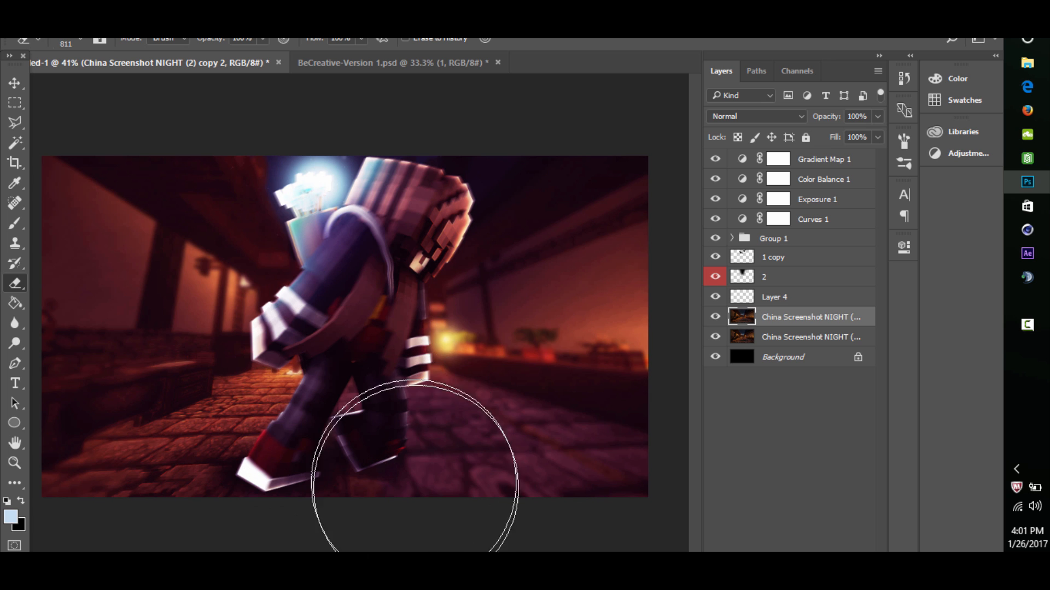
{"action": "mouse_move", "coordinate": [414, 483]}
{"action": "left_mouse_down"}
{"action": "mouse_move", "coordinate": [425, 455]}
{"action": "mouse_move", "coordinate": [466, 495]}
{"action": "mouse_move", "coordinate": [406, 471]}
{"action": "mouse_move", "coordinate": [286, 490]}
{"action": "mouse_move", "coordinate": [464, 425]}
{"action": "mouse_move", "coordinate": [403, 320]}
{"action": "mouse_move", "coordinate": [409, 291]}
{"action": "mouse_move", "coordinate": [427, 437]}
{"action": "mouse_move", "coordinate": [522, 403]}
{"action": "left_mouse_up"}
{"action": "left_click", "coordinate": [708, 319]}
{"action": "left_click", "coordinate": [707, 319]}
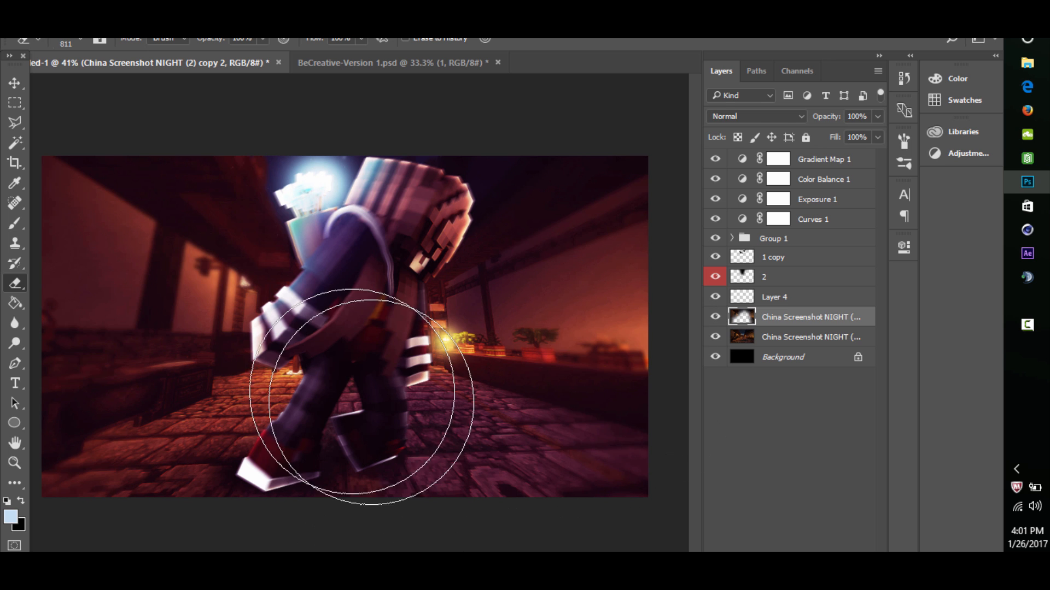
{"action": "mouse_move", "coordinate": [194, 223]}
{"action": "left_mouse_down"}
{"action": "mouse_move", "coordinate": [352, 304]}
{"action": "mouse_move", "coordinate": [420, 408]}
{"action": "mouse_move", "coordinate": [402, 450]}
{"action": "mouse_move", "coordinate": [545, 439]}
{"action": "mouse_move", "coordinate": [626, 197]}
{"action": "mouse_move", "coordinate": [597, 582]}
{"action": "mouse_move", "coordinate": [573, 214]}
{"action": "mouse_move", "coordinate": [573, 226]}
{"action": "mouse_move", "coordinate": [523, 182]}
{"action": "mouse_move", "coordinate": [468, 234]}
{"action": "mouse_move", "coordinate": [450, 145]}
{"action": "mouse_move", "coordinate": [439, 227]}
{"action": "mouse_move", "coordinate": [386, 189]}
{"action": "left_mouse_up"}
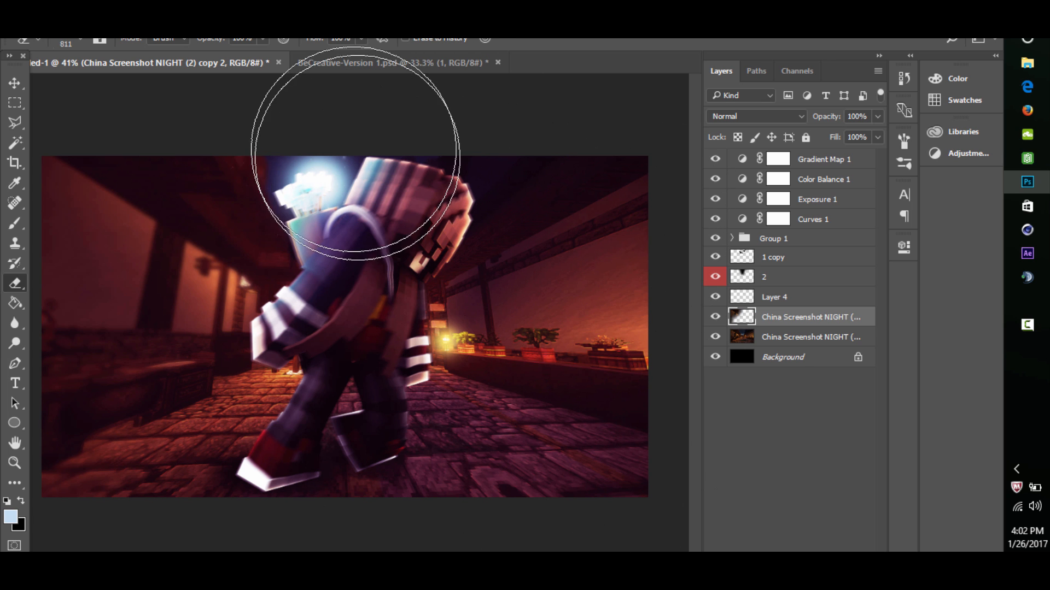
- Check the blurred street layer by toggling its visibility, and expand Group 1
{"action": "left_click", "coordinate": [15, 463]}
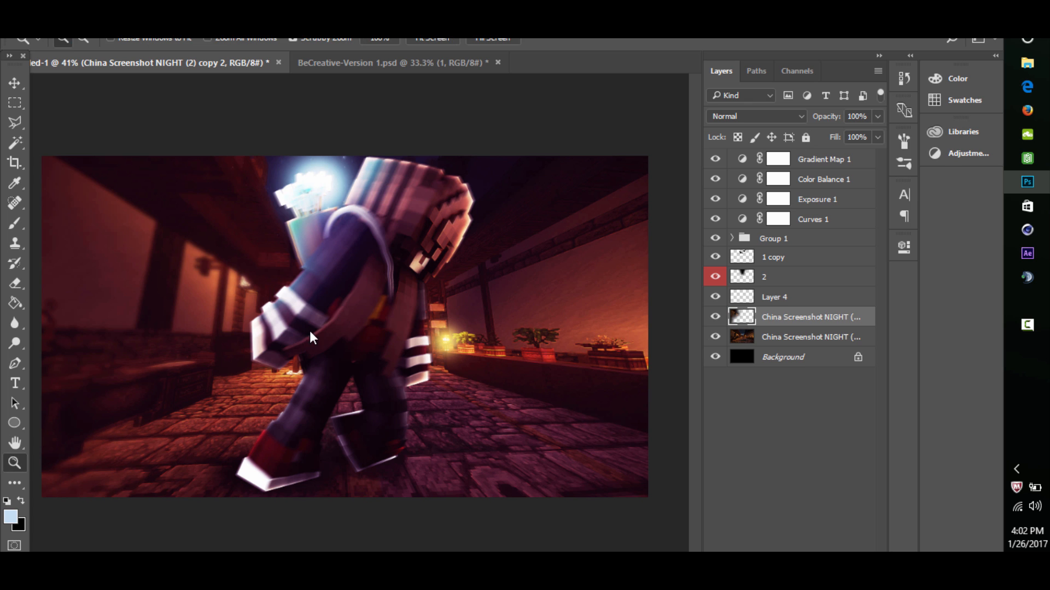
{"action": "left_click_drag", "start_coordinate": [387, 303], "coordinate": [428, 308]}
{"action": "left_click", "coordinate": [715, 316]}
{"action": "left_click", "coordinate": [734, 238]}
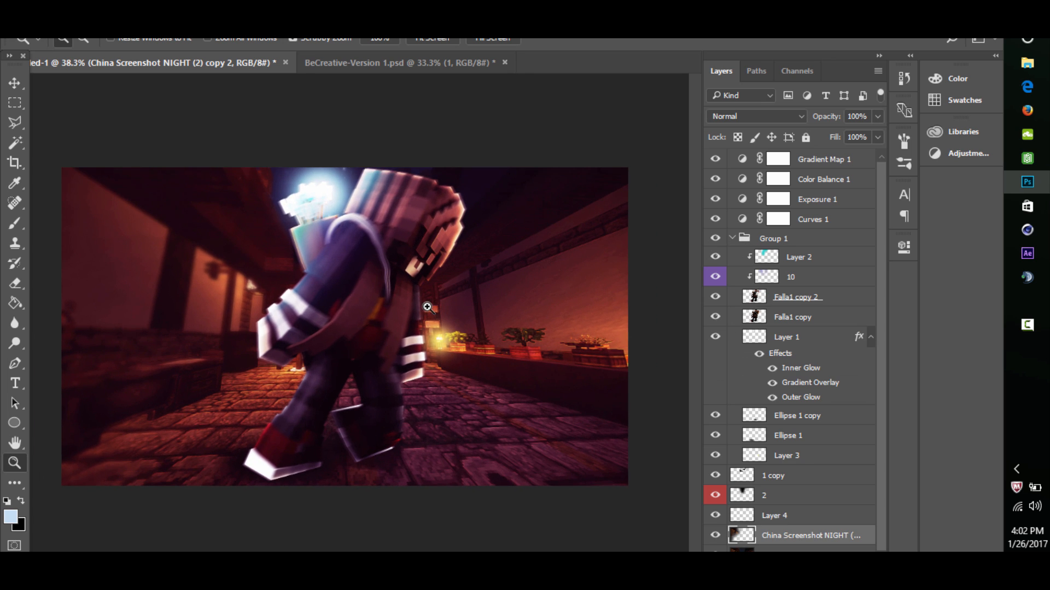
- On a new layer clipped to Falla1 copy 2, paint the character's left side light blue and right side black with a size 694 brush
{"action": "left_click", "coordinate": [792, 325]}
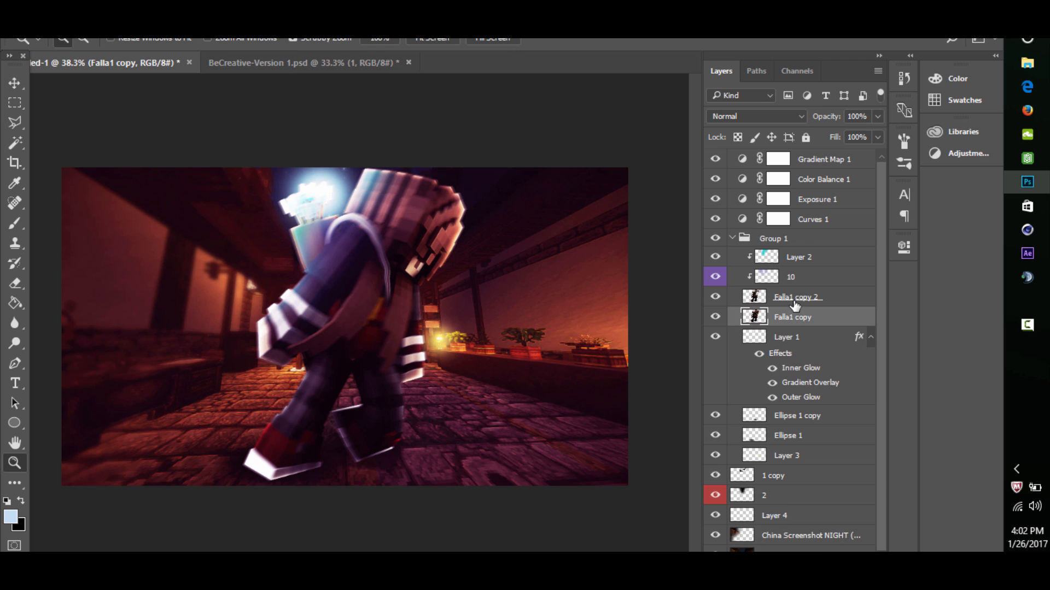
{"action": "left_click", "coordinate": [793, 302]}
{"action": "key", "text": "ctrl+shift+alt+n"}
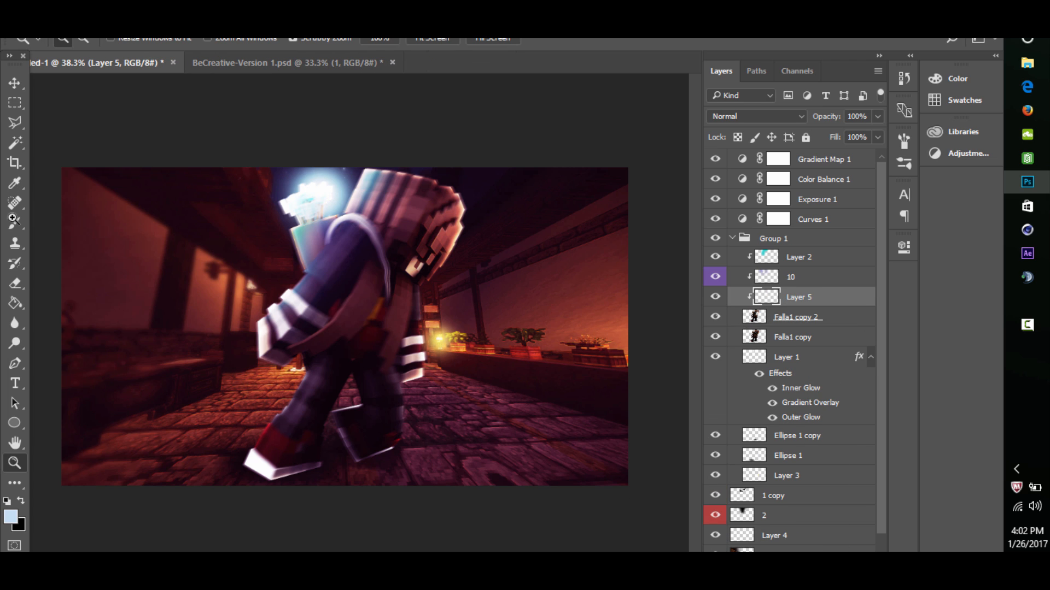
{"action": "key", "text": "b"}
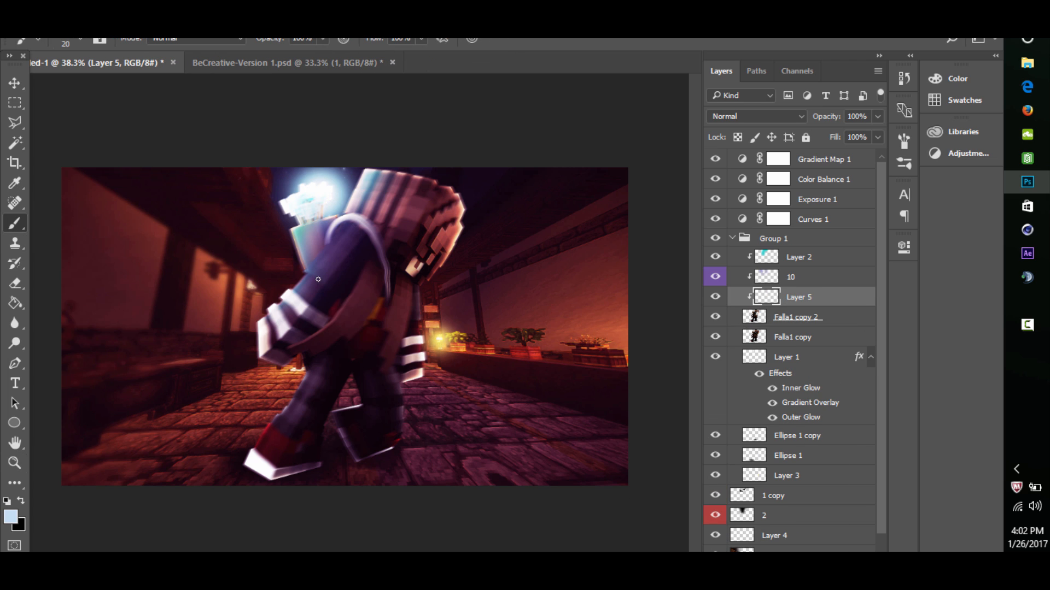
{"action": "left_click_drag", "start_coordinate": [318, 279], "coordinate": [395, 280]}
{"action": "mouse_move", "coordinate": [369, 178]}
{"action": "left_mouse_down"}
{"action": "mouse_move", "coordinate": [290, 245]}
{"action": "mouse_move", "coordinate": [226, 424]}
{"action": "mouse_move", "coordinate": [181, 445]}
{"action": "left_mouse_up"}
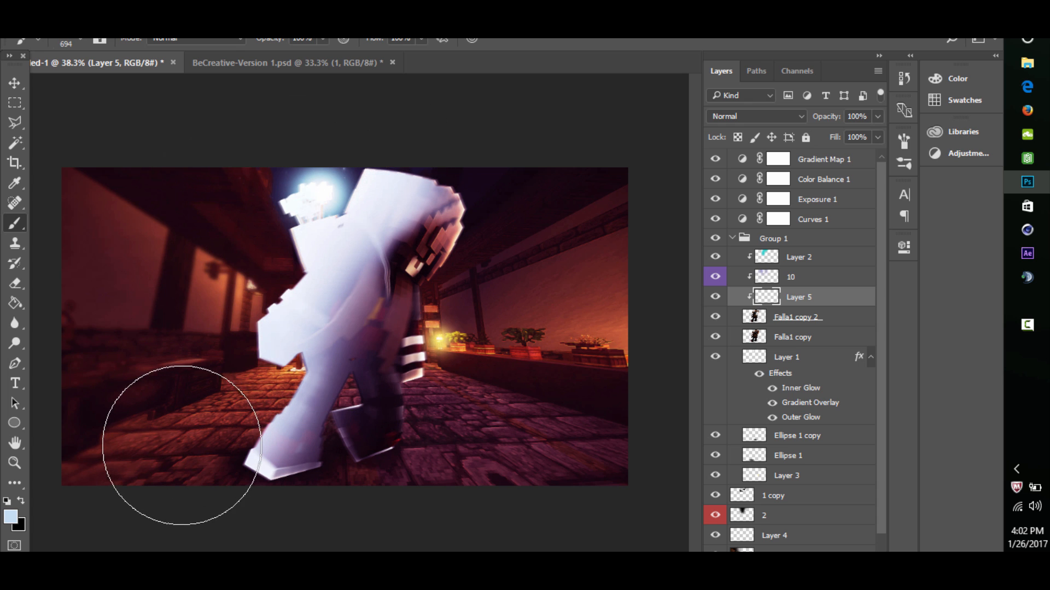
{"action": "left_click", "coordinate": [21, 501]}
{"action": "mouse_move", "coordinate": [408, 503]}
{"action": "left_mouse_down"}
{"action": "mouse_move", "coordinate": [401, 477]}
{"action": "mouse_move", "coordinate": [438, 277]}
{"action": "mouse_move", "coordinate": [513, 227]}
{"action": "left_mouse_up"}
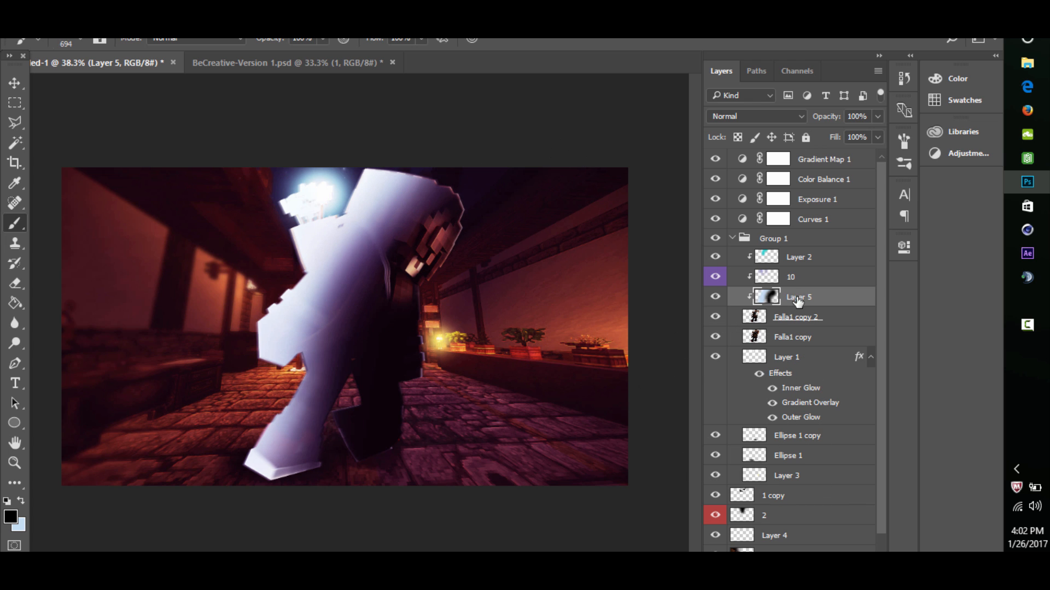
- Move Layer 5 below Falla1 copy 2, clip it to Falla1 copy, and compare the image with the layer off and on
{"action": "left_click_drag", "start_coordinate": [798, 300], "coordinate": [791, 331]}
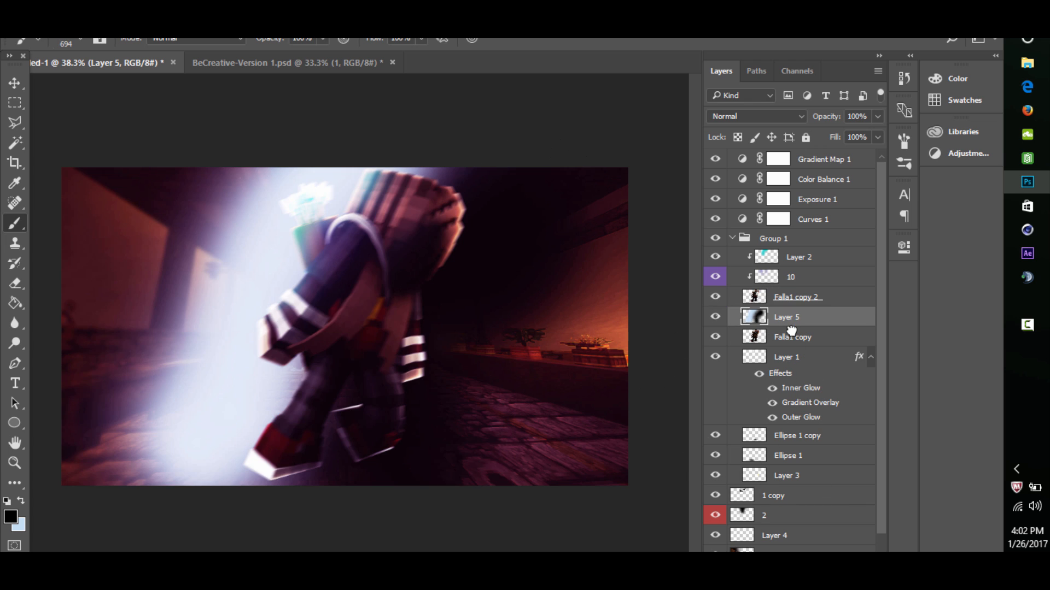
{"action": "left_click", "coordinate": [793, 327], "text": "alt"}
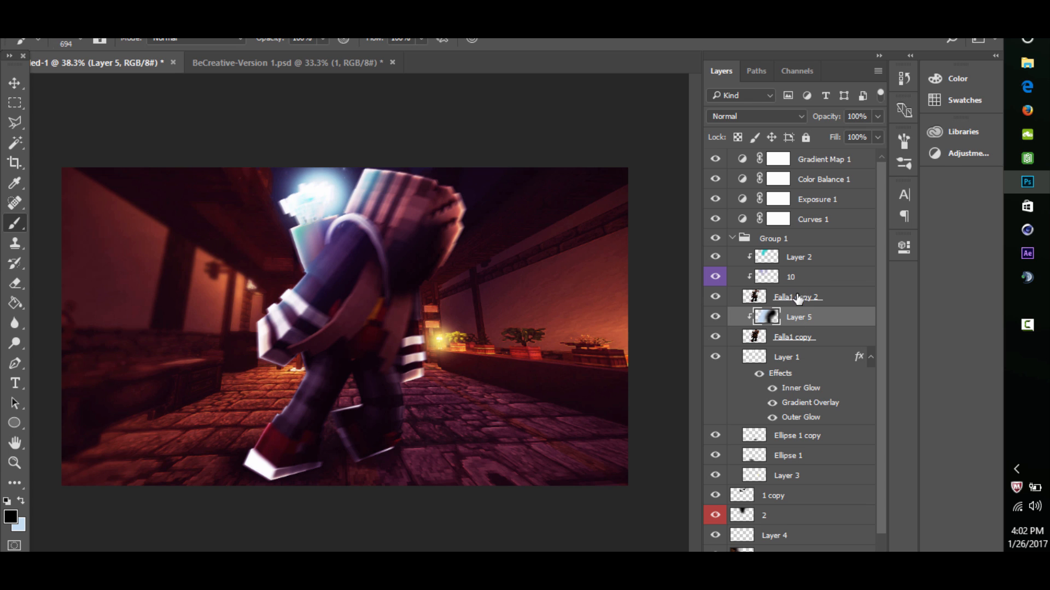
{"action": "left_click", "coordinate": [714, 318]}
{"action": "left_click", "coordinate": [714, 317]}
- Set Layer 5 to Overlay at 39% opacity and compare the image with the layer hidden and shown
{"action": "left_click", "coordinate": [754, 116]}
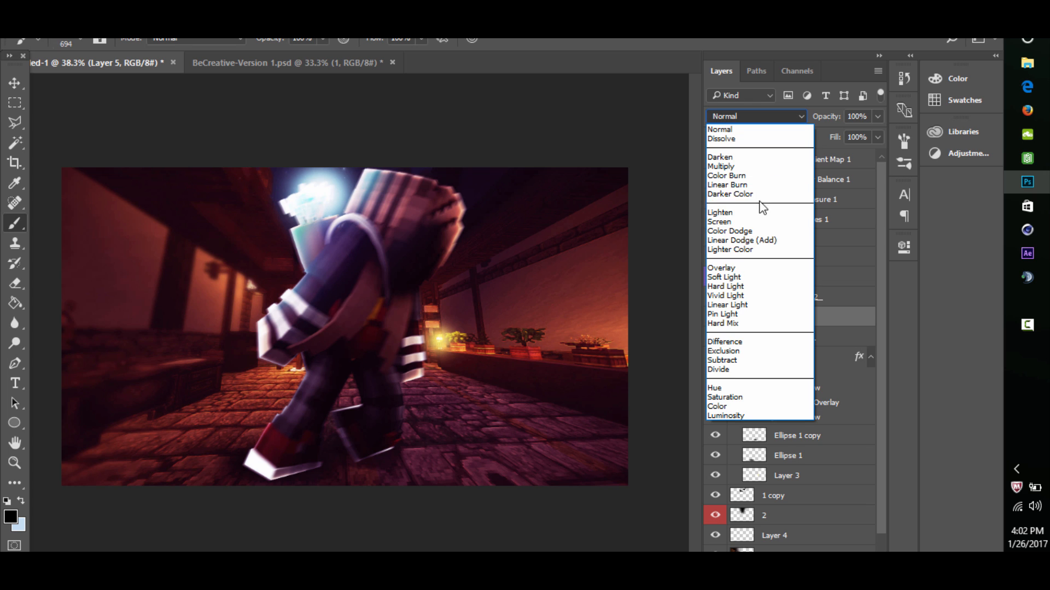
{"action": "left_click", "coordinate": [736, 267]}
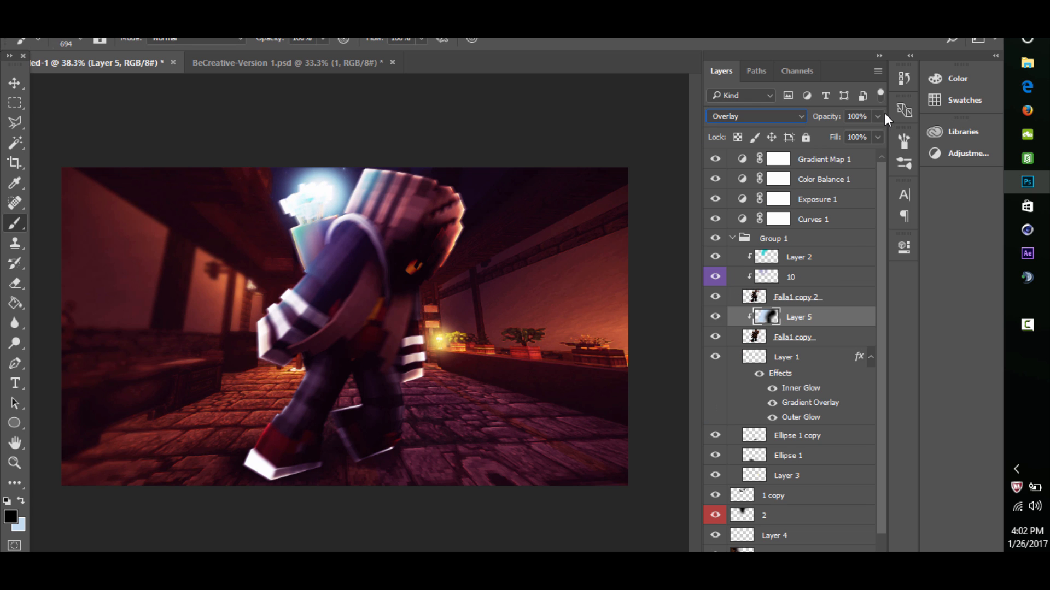
{"action": "left_click_drag", "start_coordinate": [877, 116], "coordinate": [830, 138]}
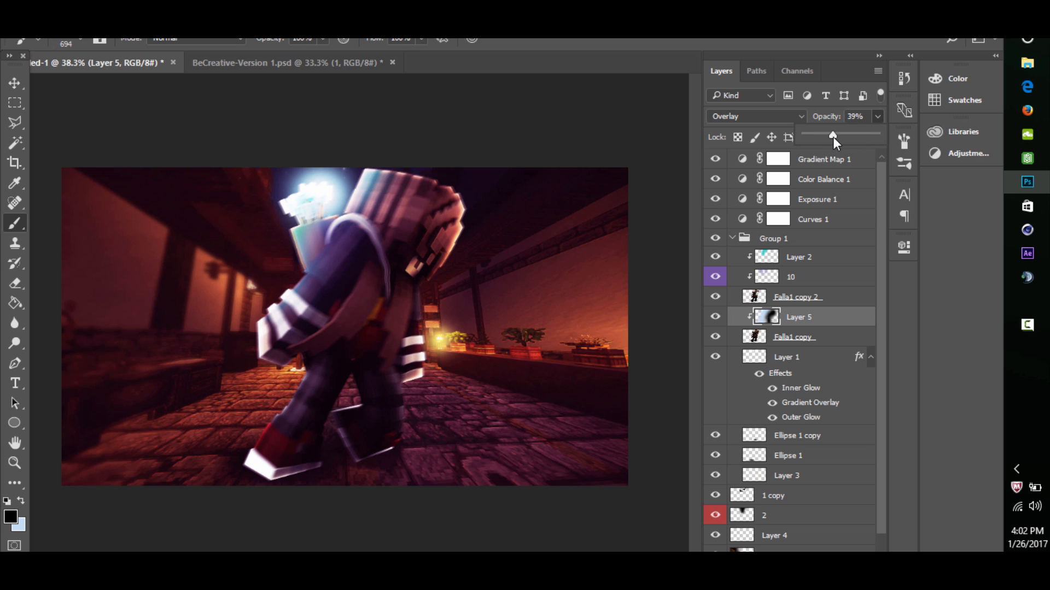
{"action": "left_click", "coordinate": [711, 321]}
{"action": "left_click", "coordinate": [711, 320]}
{"action": "left_click", "coordinate": [711, 320]}
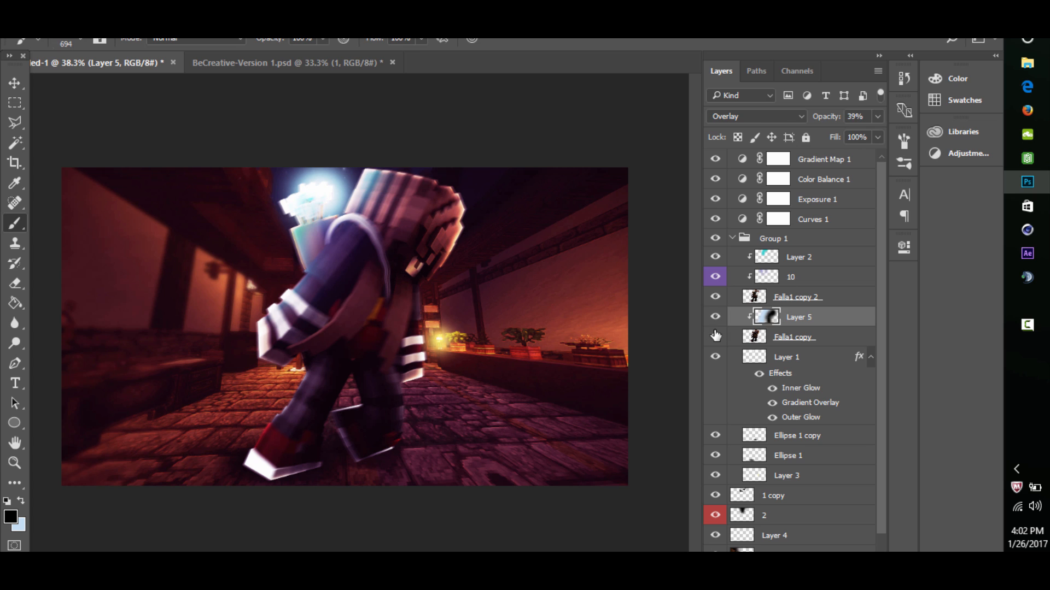
- Add a new layer clipped directly above Falla1 copy 2, discarding the trial light blue stroke made while it was unclipped
{"action": "key", "text": "ctrl+shift+alt+n"}
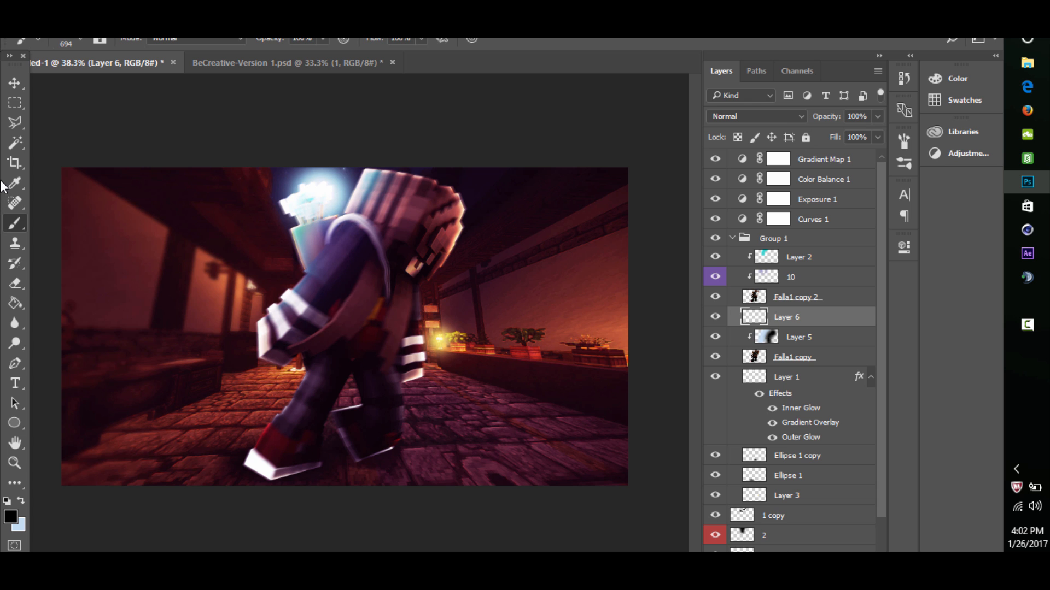
{"action": "left_click", "coordinate": [21, 501]}
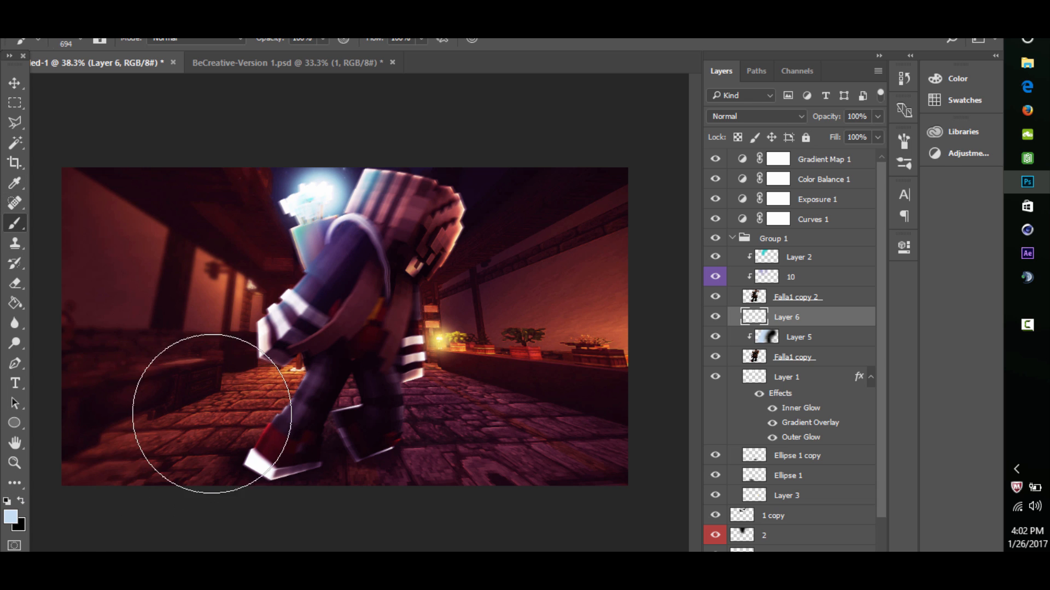
{"action": "mouse_move", "coordinate": [212, 414]}
{"action": "left_mouse_down"}
{"action": "mouse_move", "coordinate": [256, 265]}
{"action": "mouse_move", "coordinate": [324, 153]}
{"action": "left_mouse_up"}
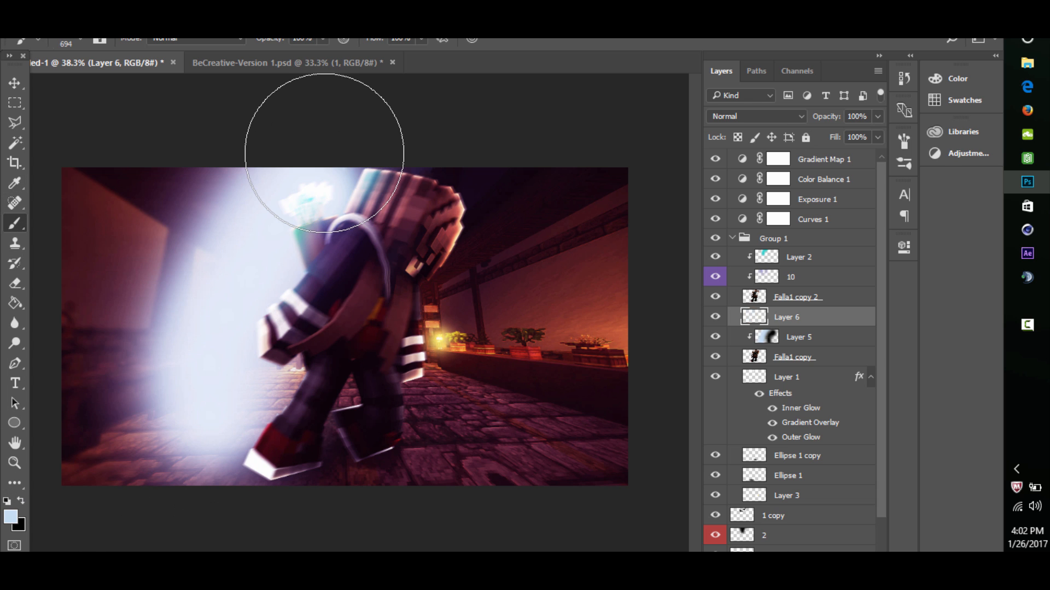
{"action": "key", "text": "ctrl+alt+g"}
{"action": "left_click_drag", "start_coordinate": [769, 318], "coordinate": [807, 287]}
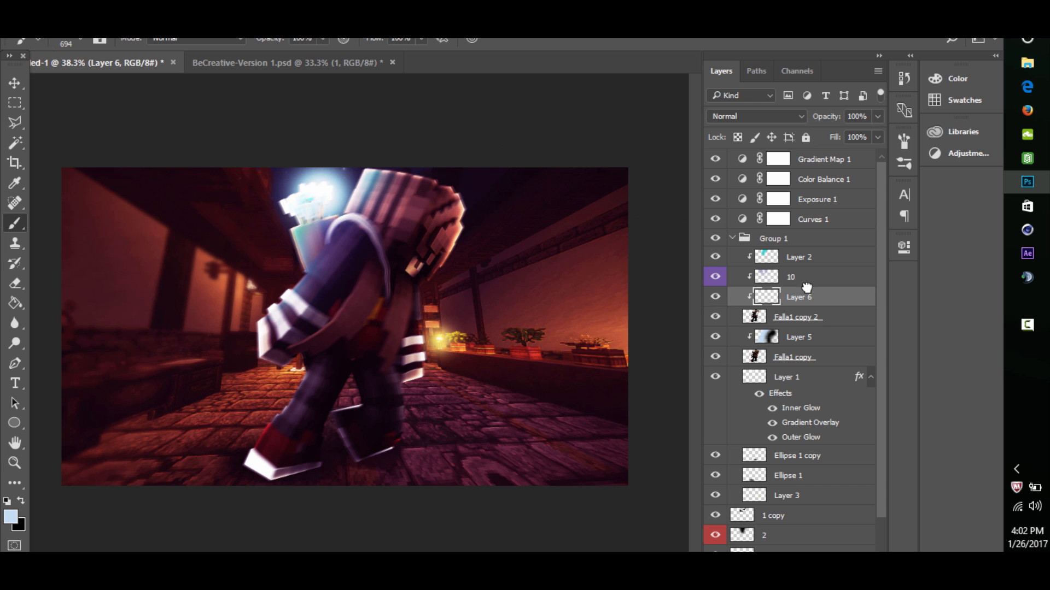
- Paint light blue along the character's left side on Layer 6 and set the layer to Overlay
{"action": "mouse_move", "coordinate": [157, 387]}
{"action": "left_mouse_down"}
{"action": "mouse_move", "coordinate": [227, 225]}
{"action": "mouse_move", "coordinate": [331, 120]}
{"action": "left_mouse_up"}
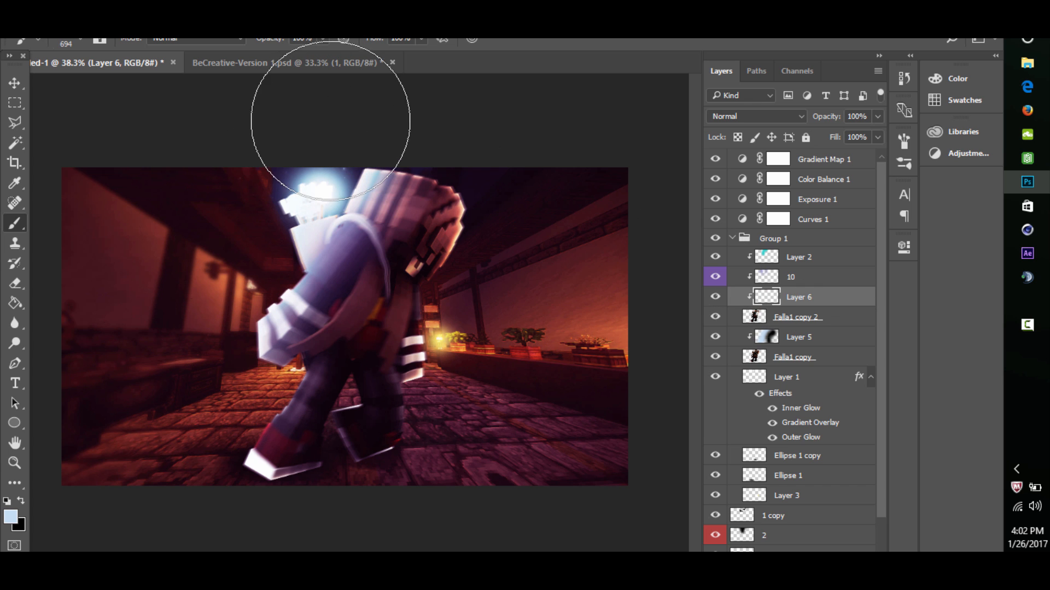
{"action": "left_click", "coordinate": [754, 116]}
{"action": "left_click", "coordinate": [748, 268]}
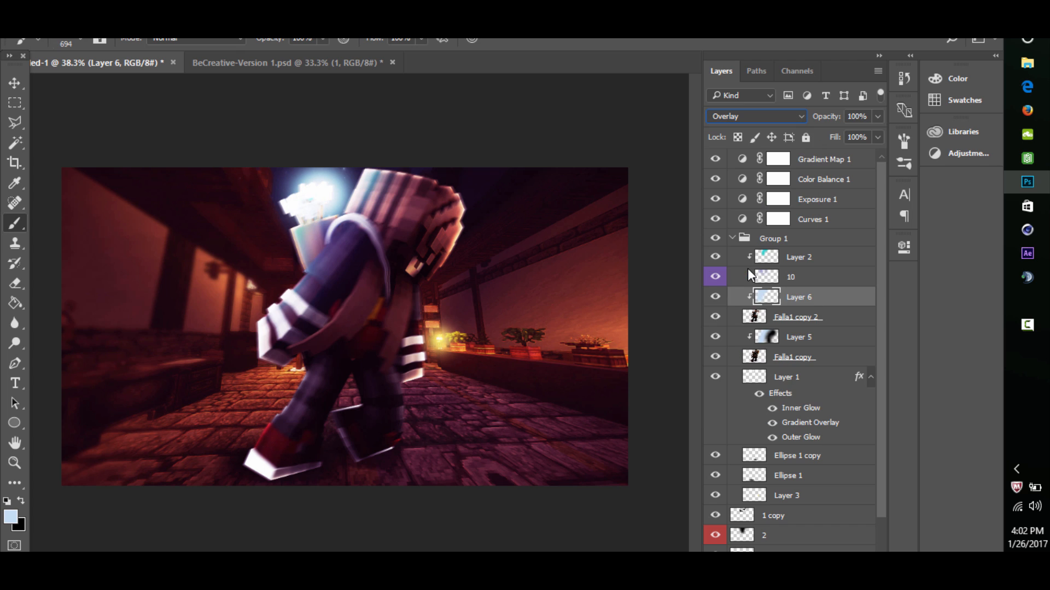
{"action": "left_click", "coordinate": [748, 275], "text": "alt"}
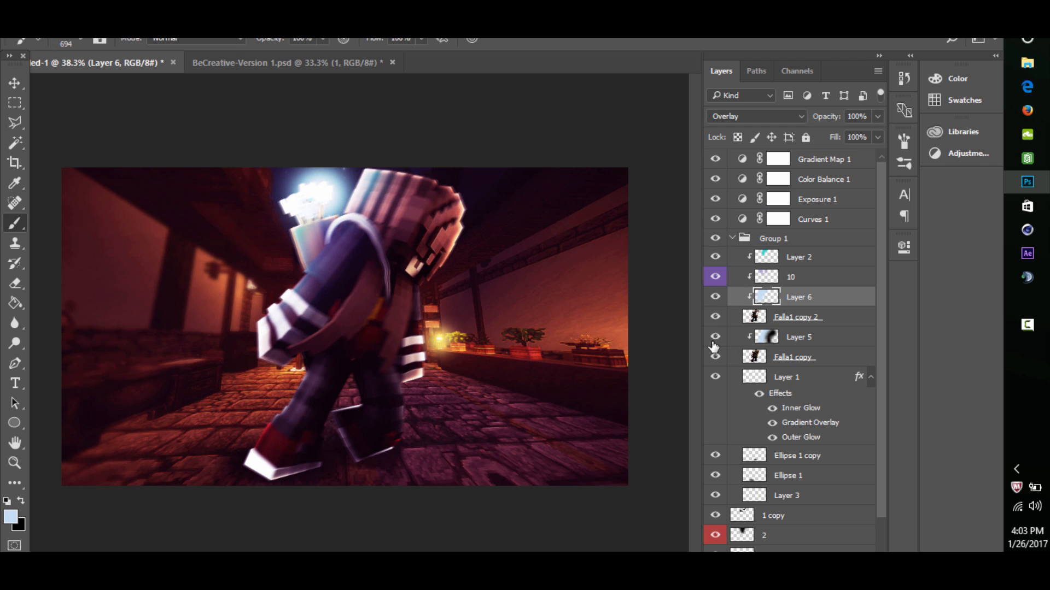
- Repaint Layer 5 with a light blue stroke, followed by a black stroke up the character's right side
{"action": "left_click", "coordinate": [815, 342]}
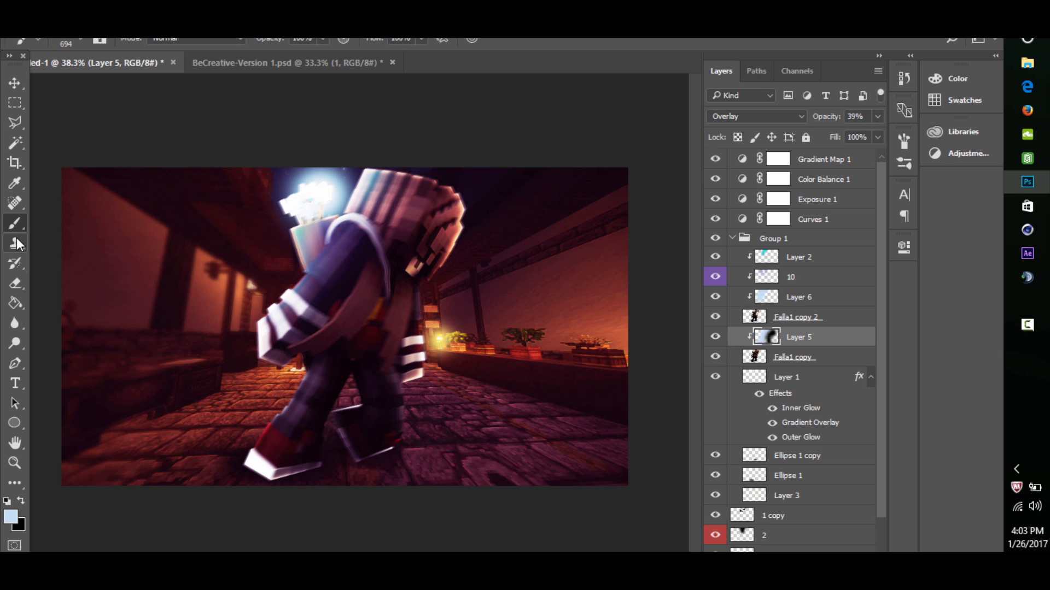
{"action": "mouse_move", "coordinate": [398, 395]}
{"action": "left_mouse_down"}
{"action": "mouse_move", "coordinate": [497, 204]}
{"action": "mouse_move", "coordinate": [579, 283]}
{"action": "left_mouse_up"}
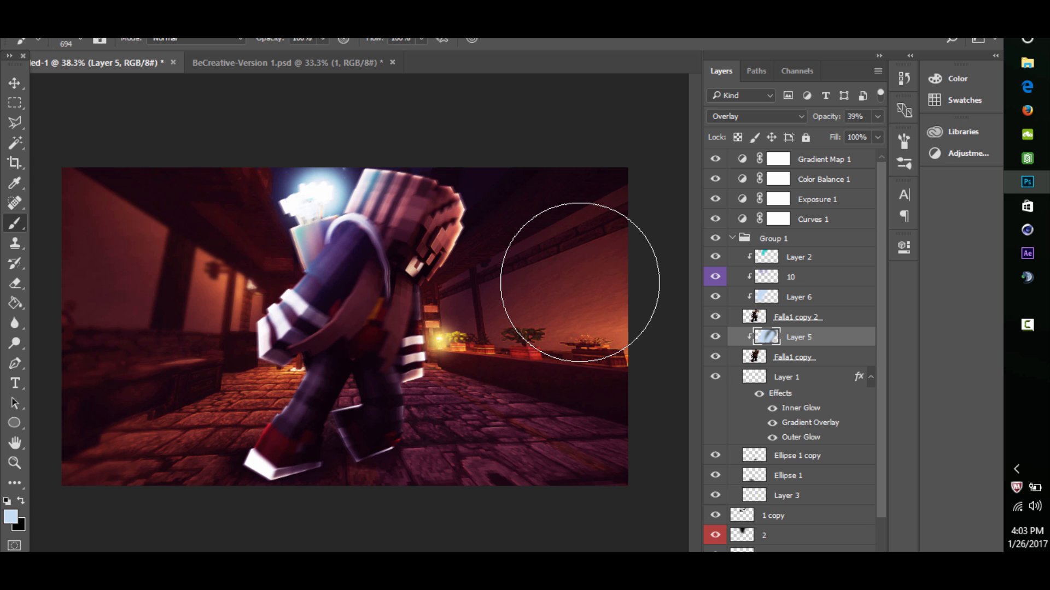
{"action": "left_click", "coordinate": [21, 501]}
{"action": "mouse_move", "coordinate": [312, 466]}
{"action": "left_mouse_down"}
{"action": "mouse_move", "coordinate": [395, 439]}
{"action": "mouse_move", "coordinate": [496, 240]}
{"action": "mouse_move", "coordinate": [488, 231]}
{"action": "left_mouse_up"}
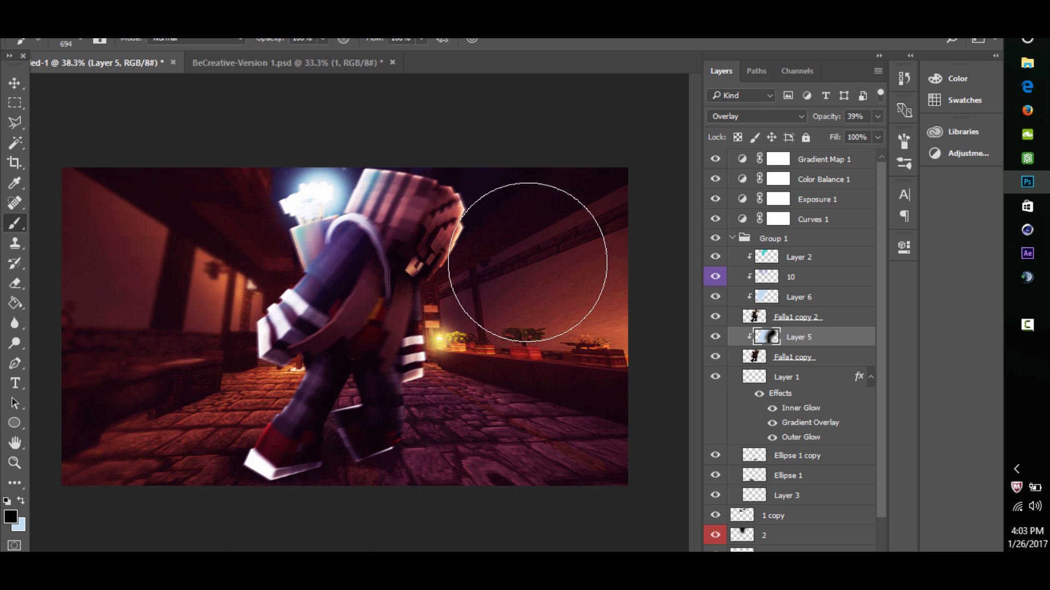
- Check Layer 5's effect, add a new layer clipped to Falla1 copy 2, and undo a trial black stroke over the character's body
{"action": "left_click", "coordinate": [804, 316]}
{"action": "left_click", "coordinate": [715, 337]}
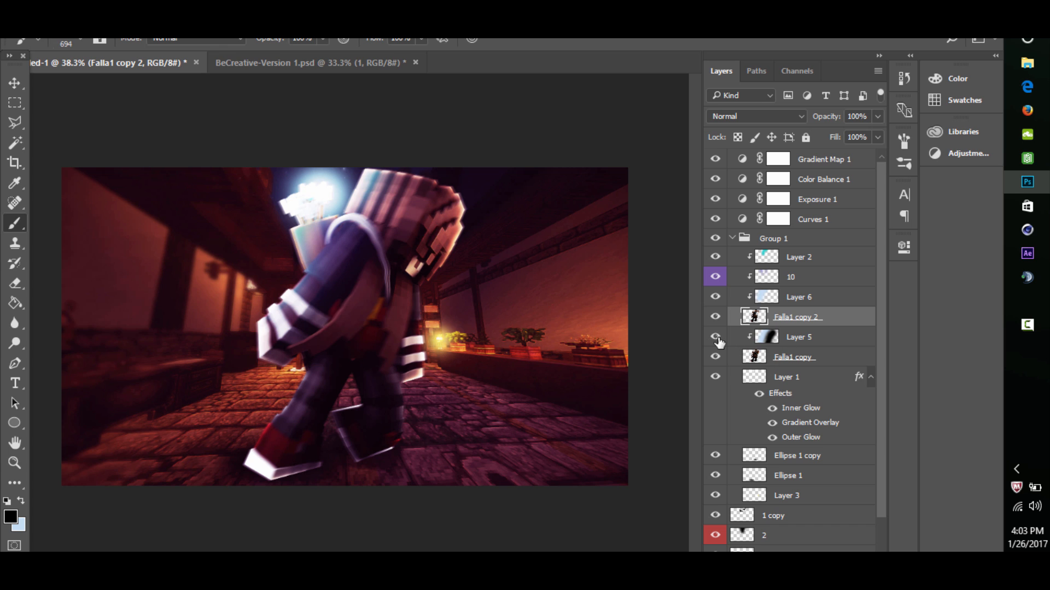
{"action": "left_click", "coordinate": [715, 337]}
{"action": "key", "text": "ctrl+shift+alt+n"}
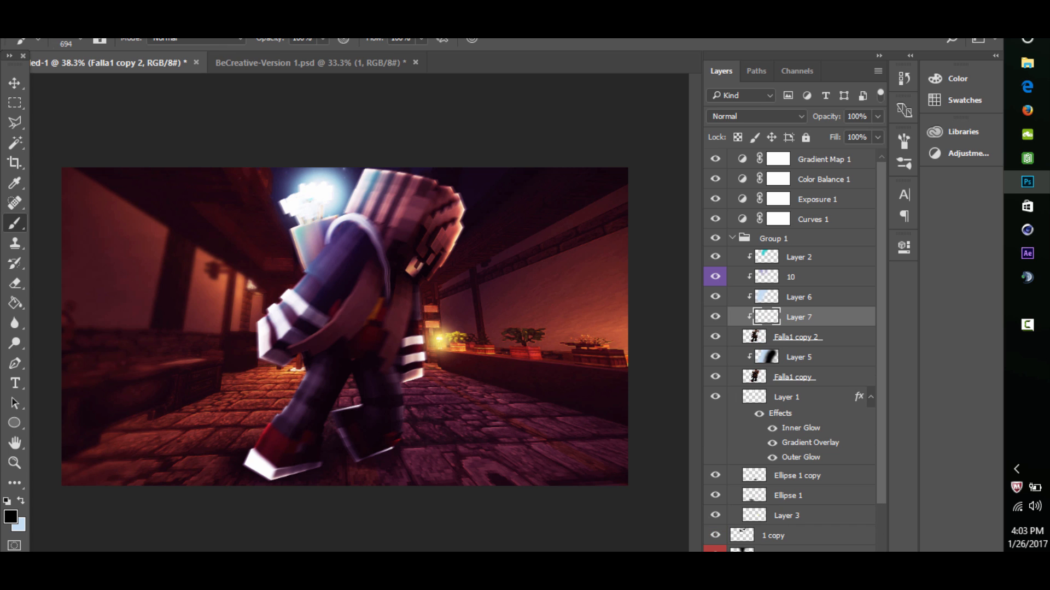
{"action": "mouse_move", "coordinate": [286, 262]}
{"action": "left_mouse_down"}
{"action": "mouse_move", "coordinate": [350, 187]}
{"action": "mouse_move", "coordinate": [365, 414]}
{"action": "left_mouse_up"}
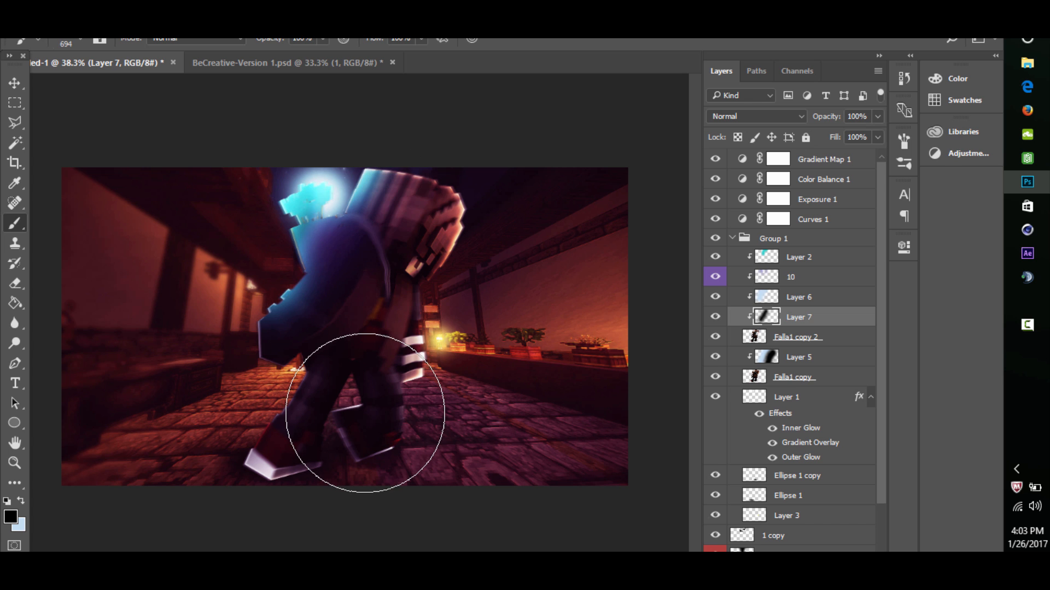
{"action": "key", "text": "ctrl+z"}
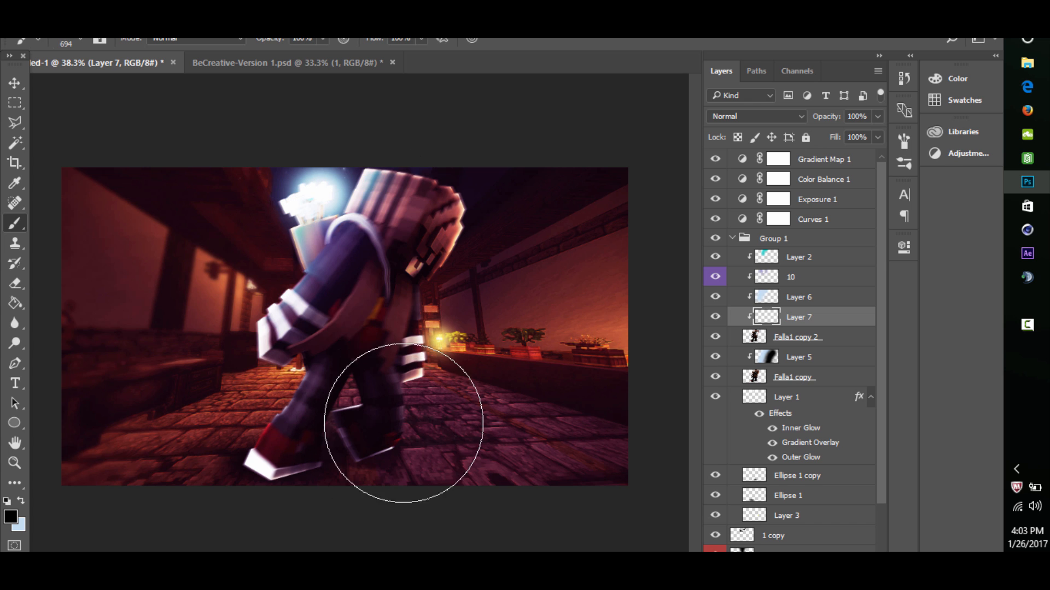
- Darken the character's right side with black paint on Layer 7, blended in Overlay at 34% opacity, and compare the result
{"action": "left_click", "coordinate": [785, 116]}
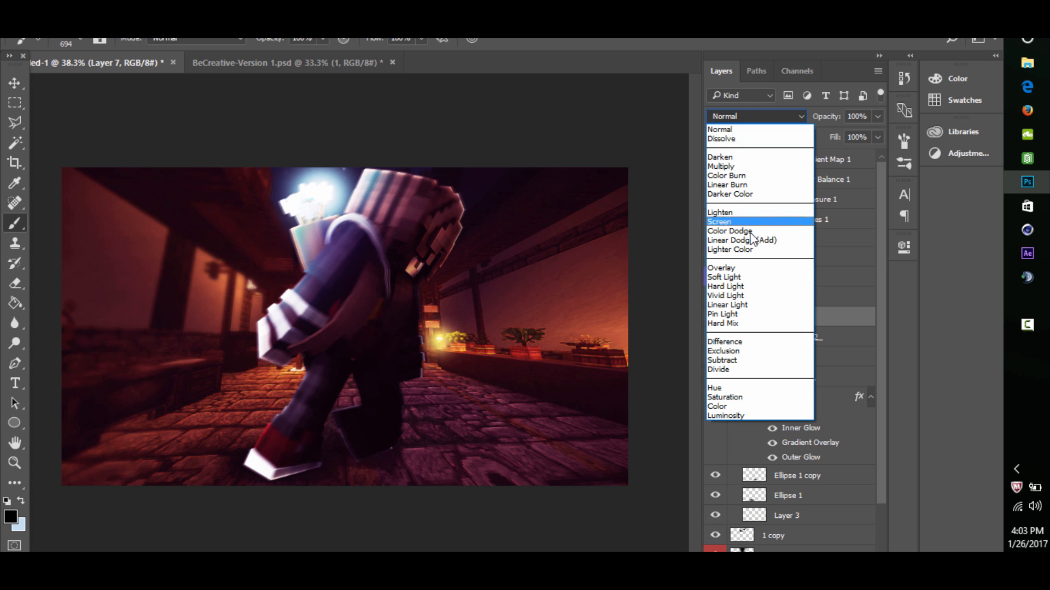
{"action": "left_click", "coordinate": [735, 267]}
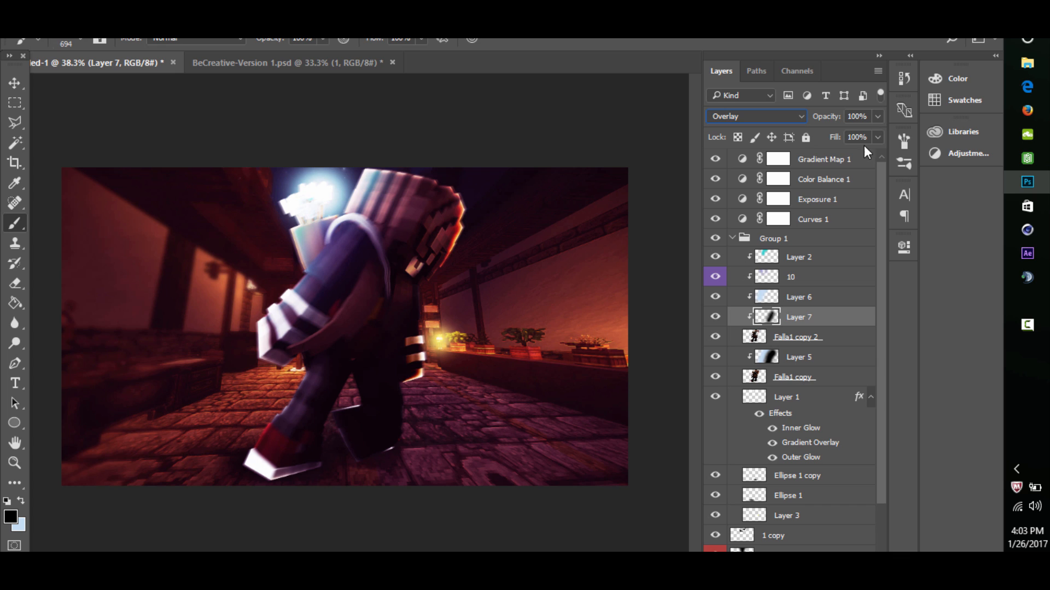
{"action": "left_click_drag", "start_coordinate": [848, 139], "coordinate": [829, 139]}
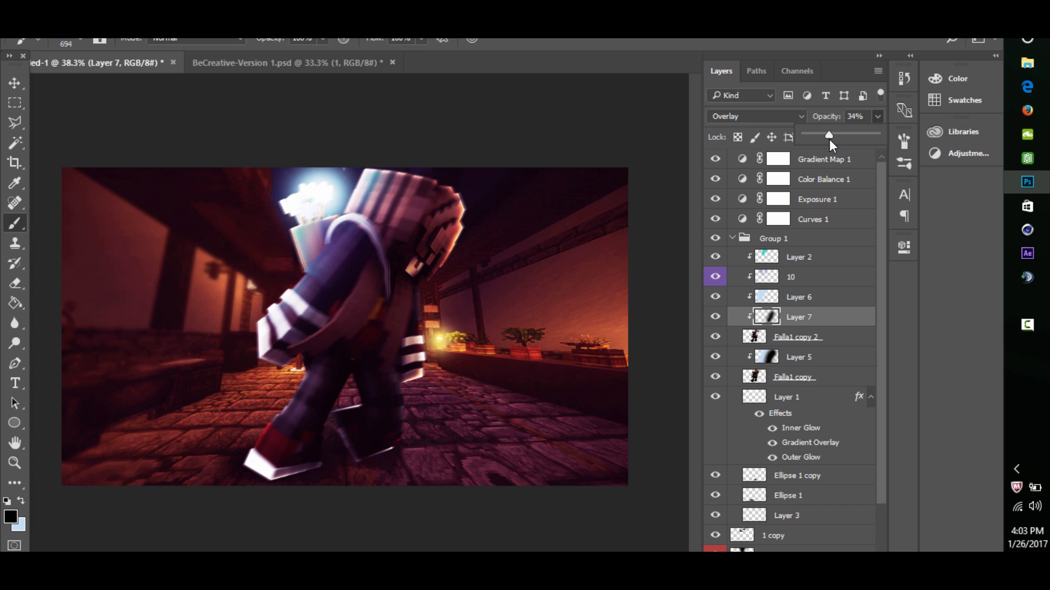
{"action": "left_click", "coordinate": [715, 317]}
{"action": "left_click", "coordinate": [715, 318]}
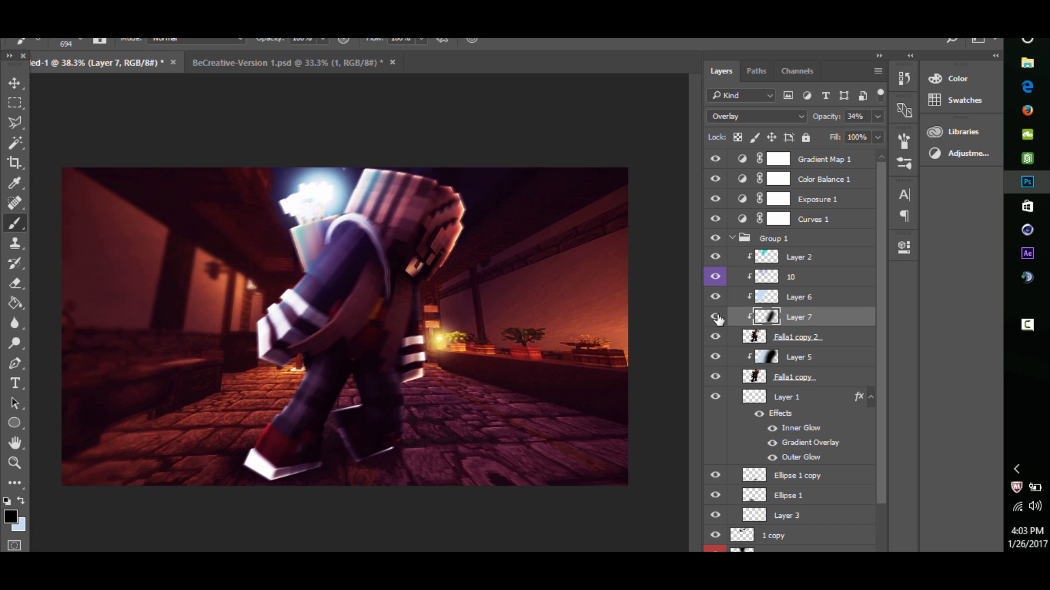
- Review the whole composition and add a new layer above Layer 2 in Group 1
{"action": "left_click", "coordinate": [15, 463]}
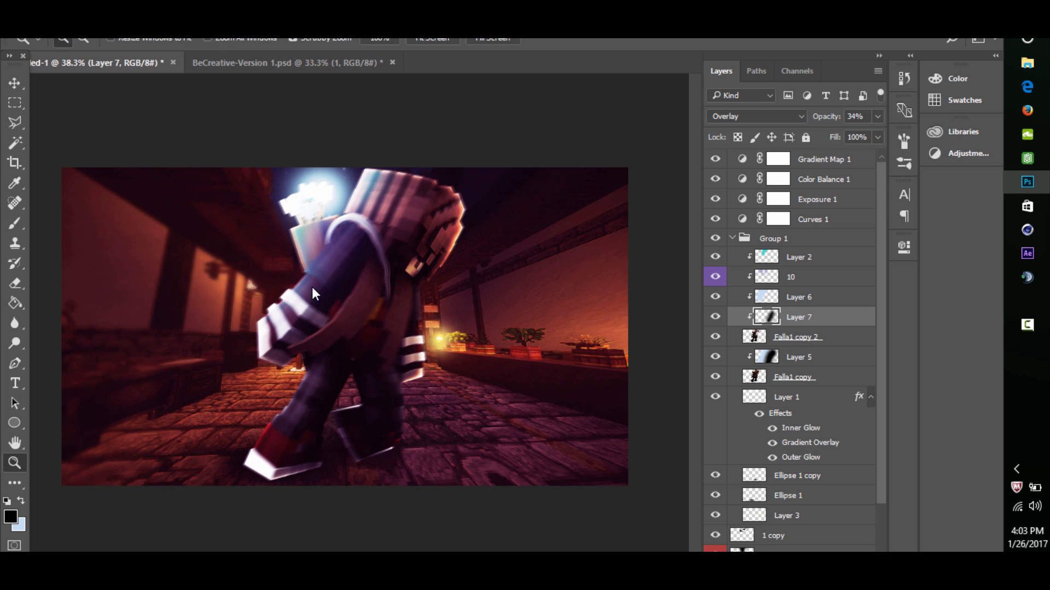
{"action": "left_click_drag", "start_coordinate": [404, 263], "coordinate": [321, 340]}
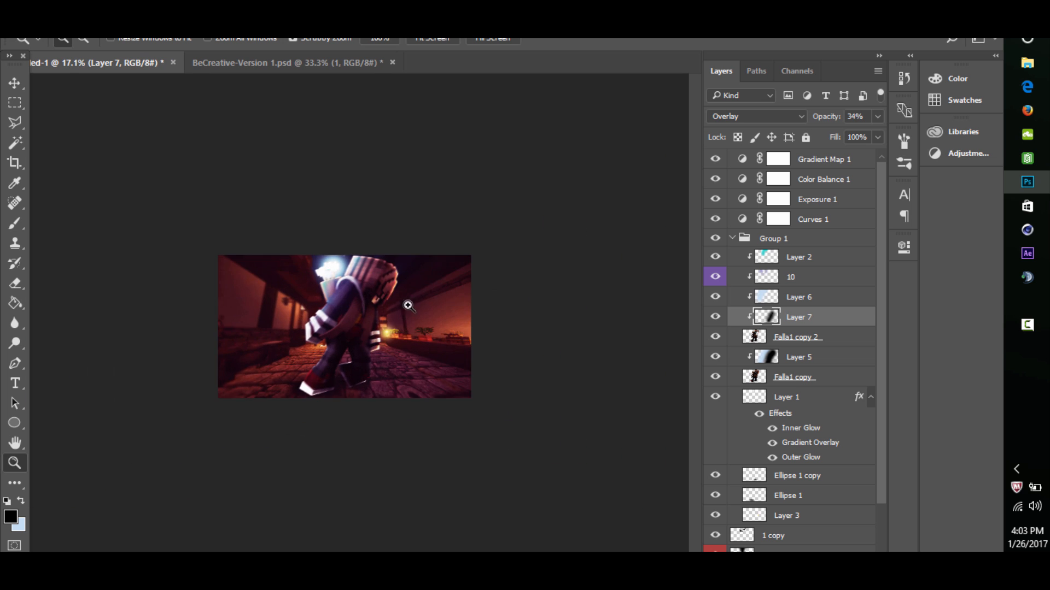
{"action": "left_click_drag", "start_coordinate": [403, 301], "coordinate": [335, 305]}
{"action": "left_click", "coordinate": [776, 257]}
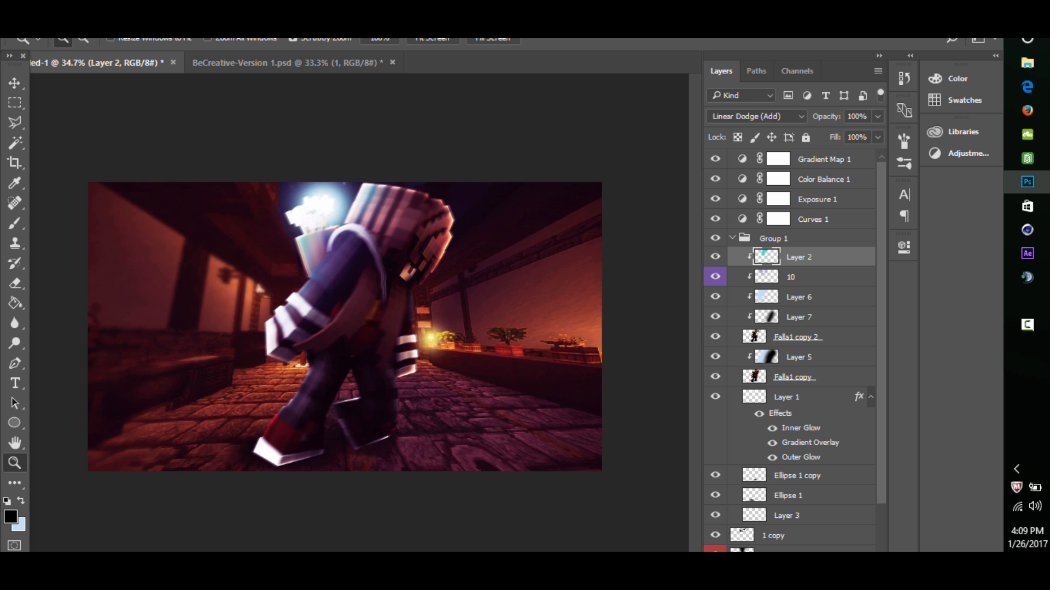
{"action": "key", "text": "ctrl+shift+alt+n"}
{"action": "scroll", "coordinate": [252, 315], "scroll_direction": "up", "scroll_amount": 1}
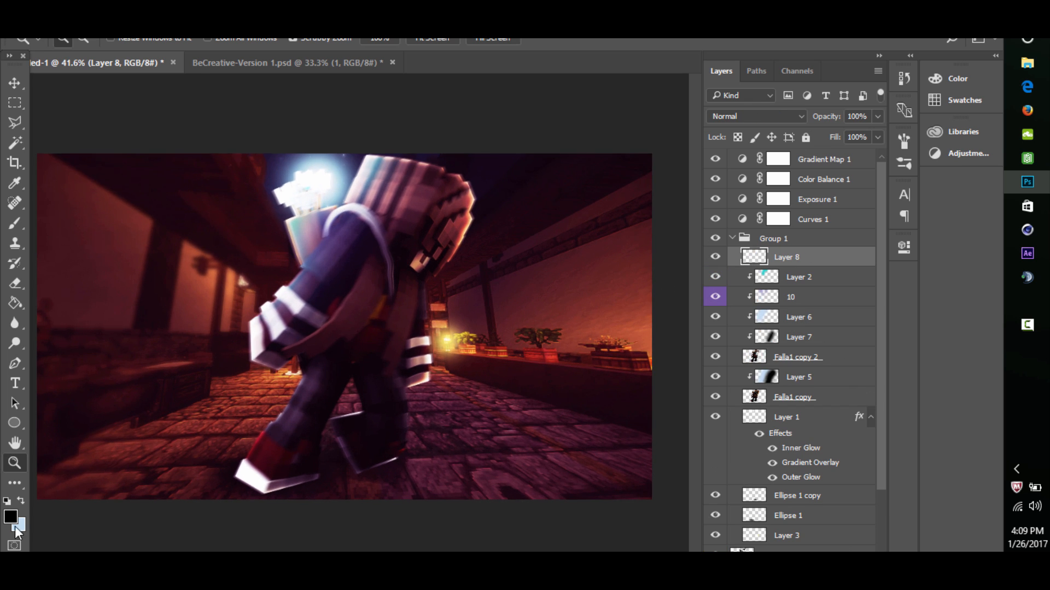
- Paint a soft magenta (#cb3ce4) spot beside the character's left-hand fist on Layer 8 with the Brush tool
{"action": "left_click", "coordinate": [10, 516]}
{"action": "left_click", "coordinate": [485, 225]}
{"action": "left_click", "coordinate": [489, 225]}
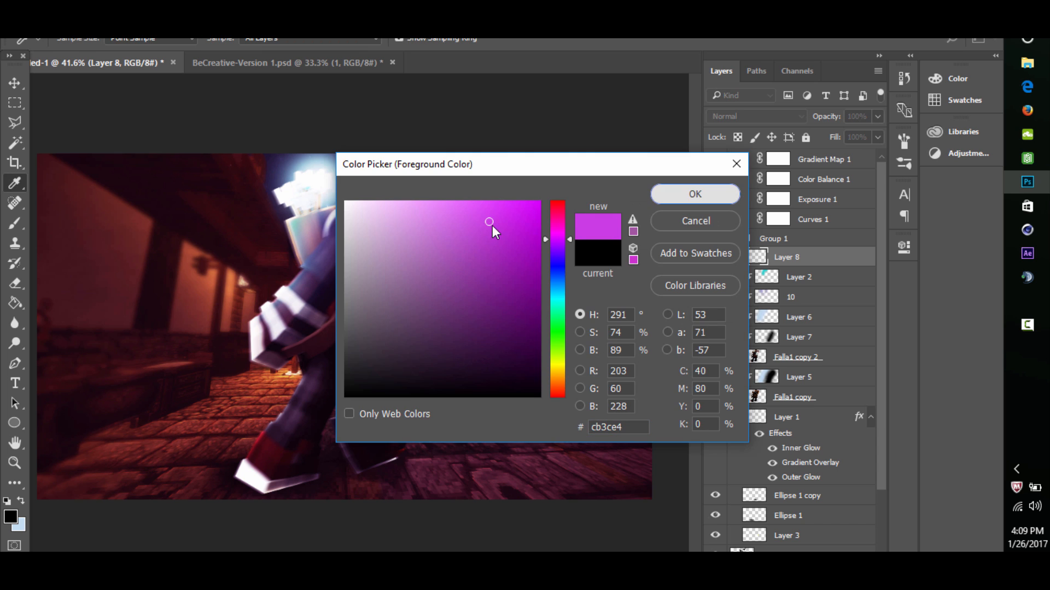
{"action": "left_click", "coordinate": [680, 192]}
{"action": "left_click", "coordinate": [15, 223]}
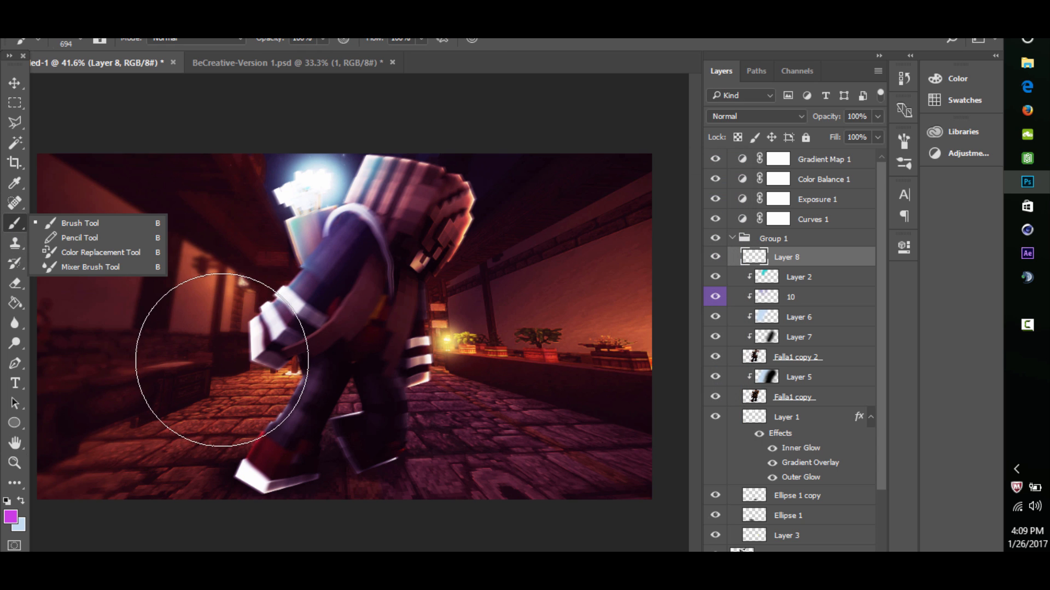
{"action": "left_click_drag", "start_coordinate": [259, 354], "coordinate": [233, 357]}
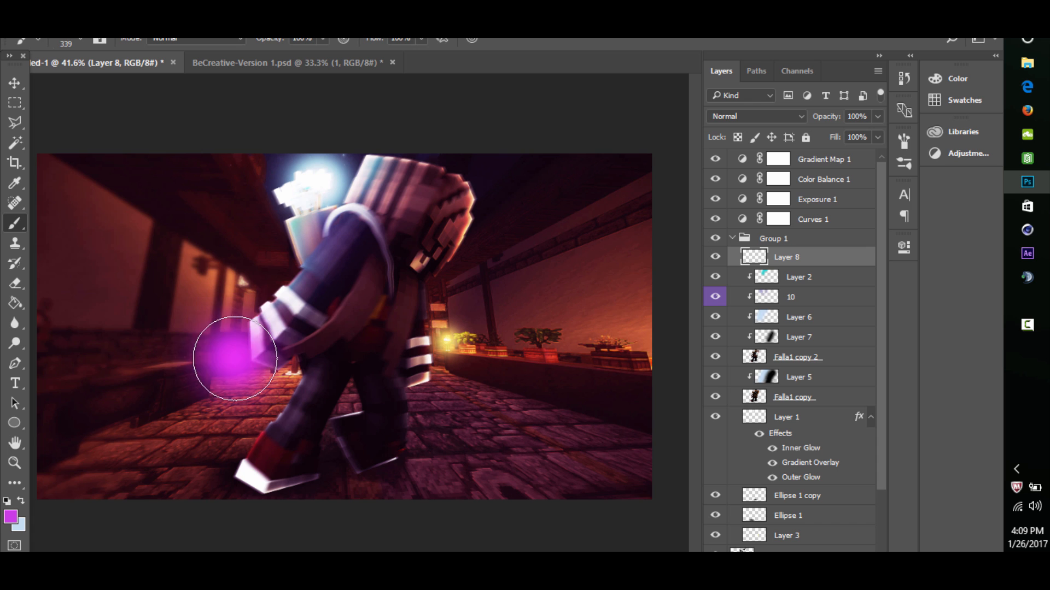
{"action": "left_click", "coordinate": [235, 356]}
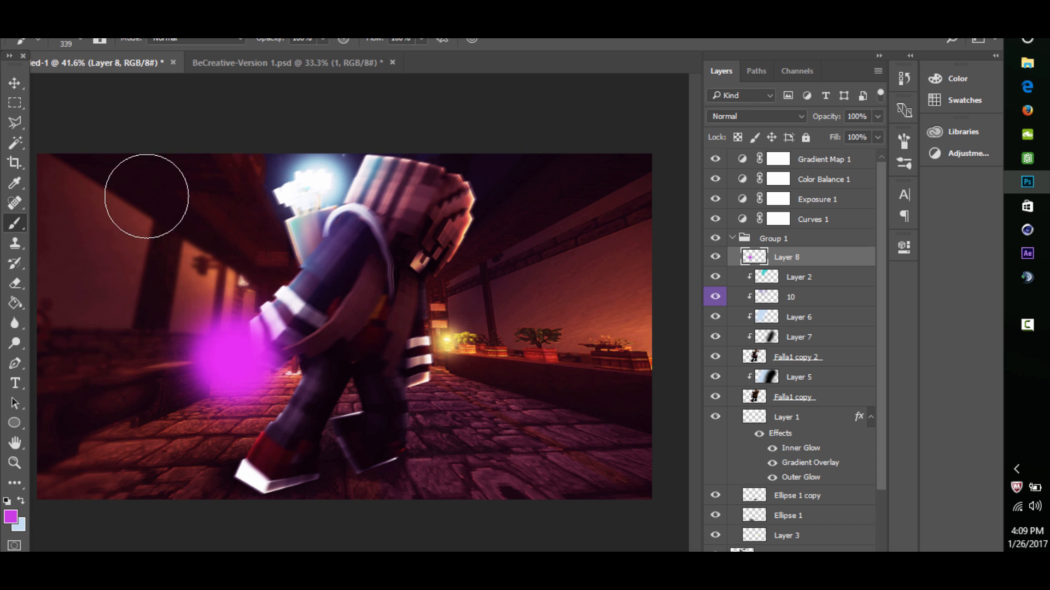
- Try contracting the selection around the magenta spot by 12 pixels, and undo it
{"action": "left_click", "coordinate": [199, 28]}
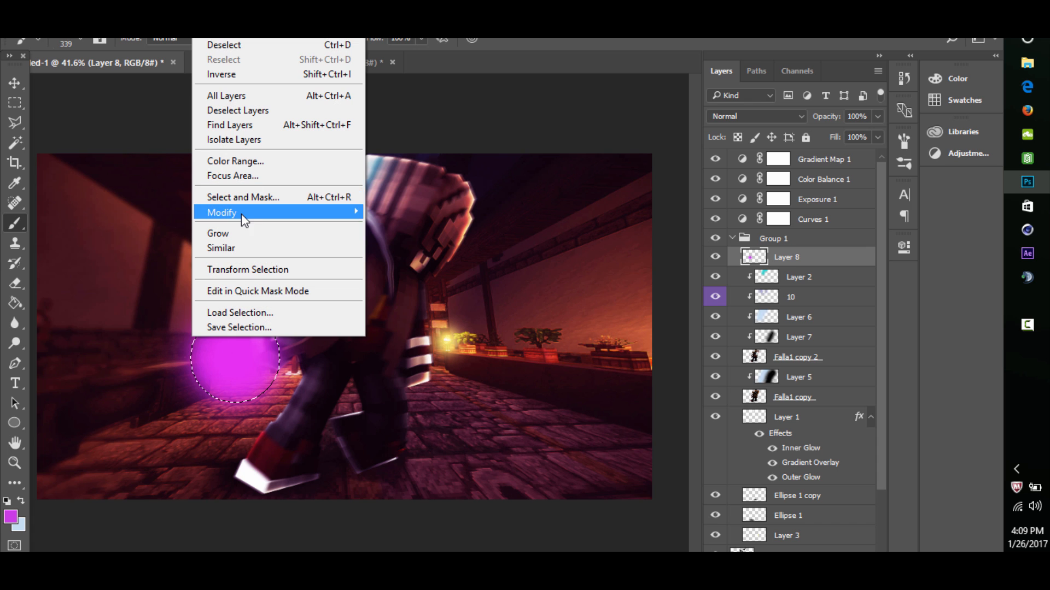
{"action": "mouse_move", "coordinate": [242, 214]}
{"action": "left_click", "coordinate": [421, 257]}
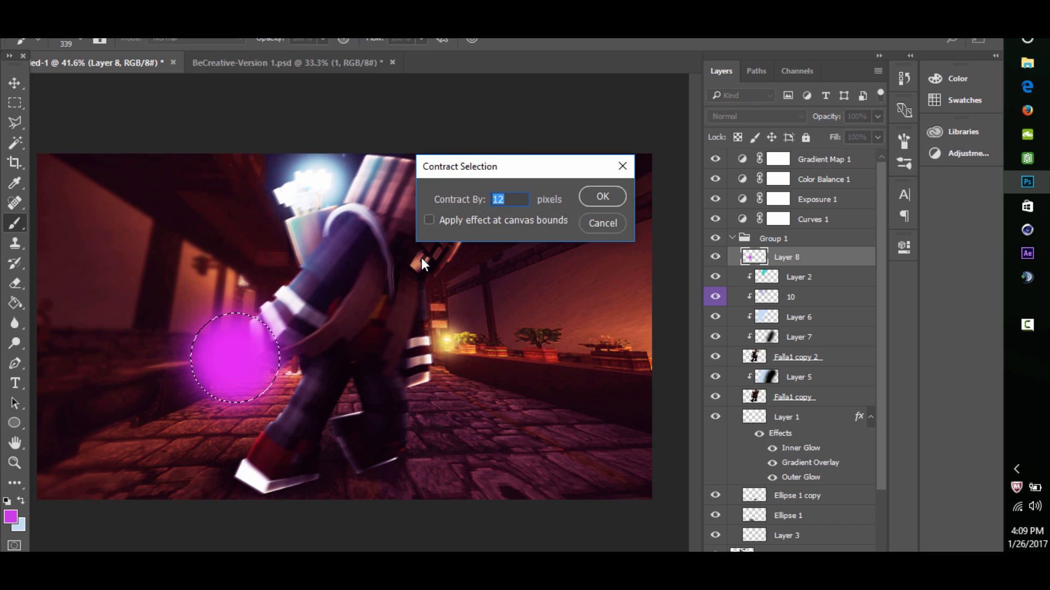
{"action": "key", "text": "Return"}
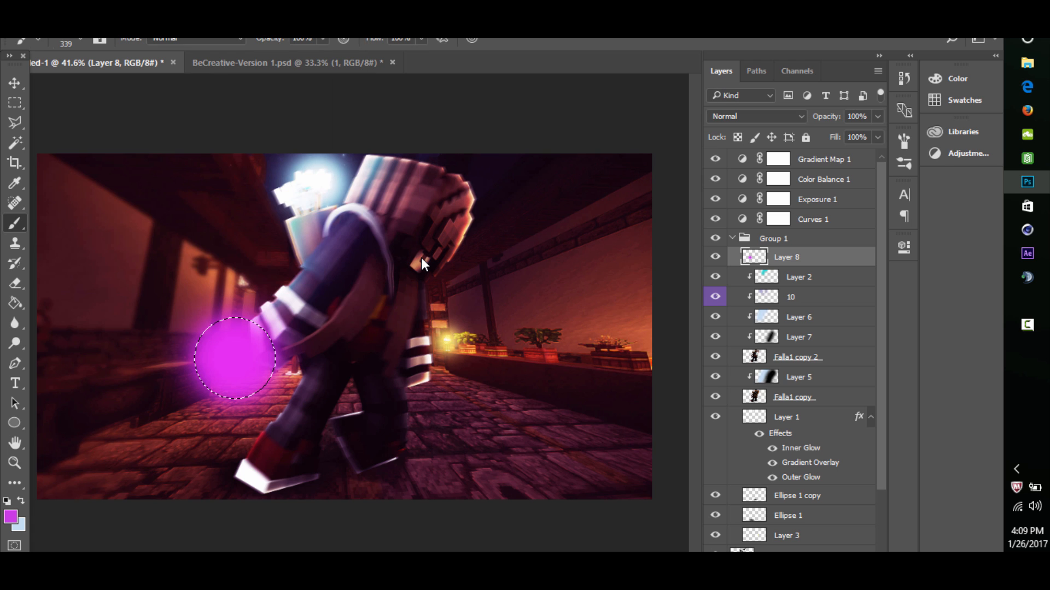
{"action": "key", "text": "ctrl+z"}
- Contract the magenta spot's selection by 50 pixels, fill it with the light blue background color, and deselect
{"action": "left_click", "coordinate": [199, 28]}
{"action": "mouse_move", "coordinate": [246, 214]}
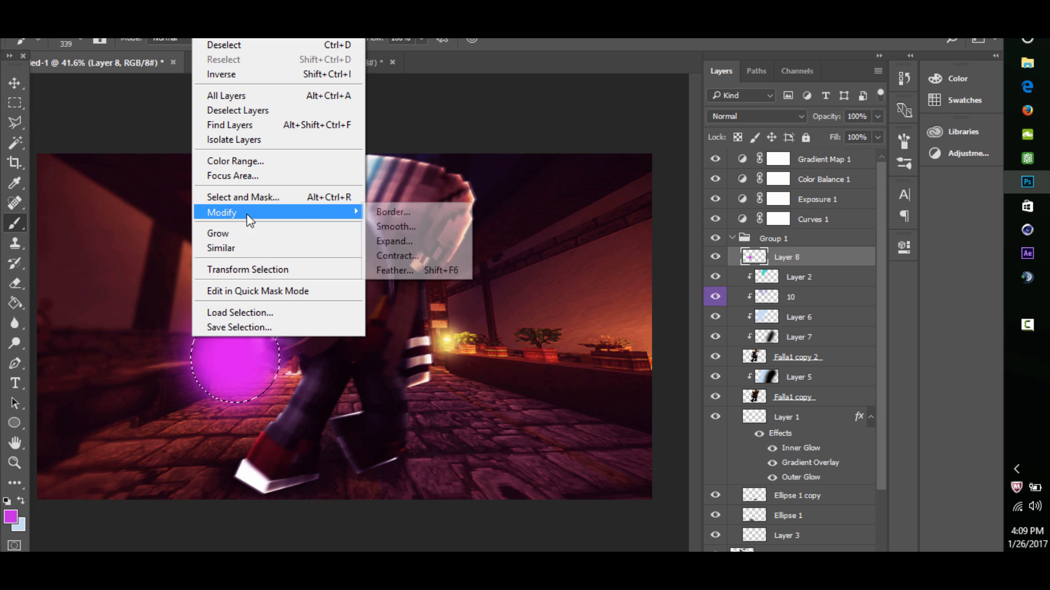
{"action": "left_click", "coordinate": [451, 257]}
{"action": "key", "text": "BackSpace"}
{"action": "type", "text": "50"}
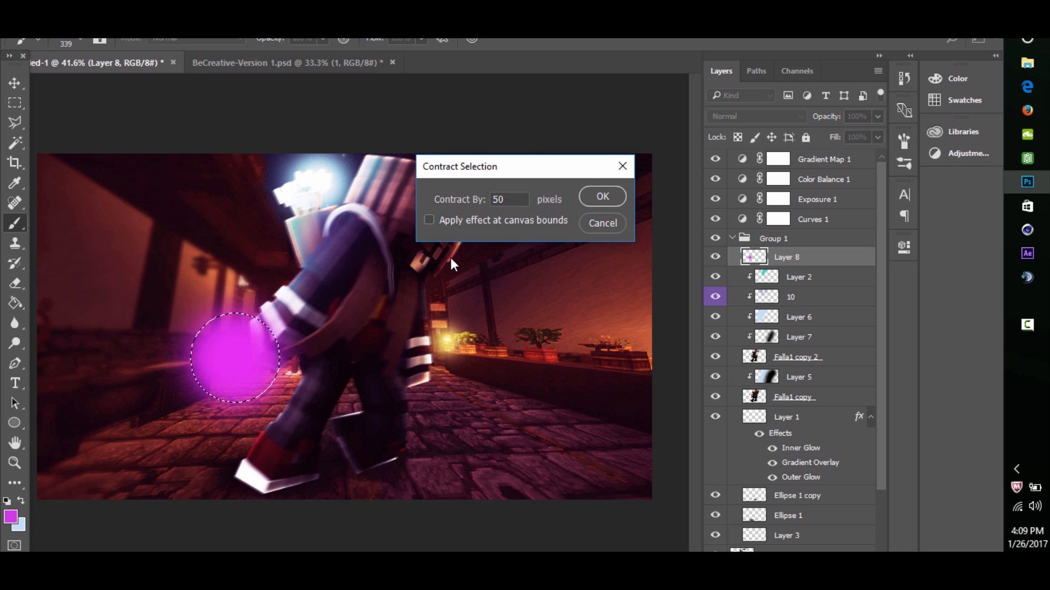
{"action": "key", "text": "Return"}
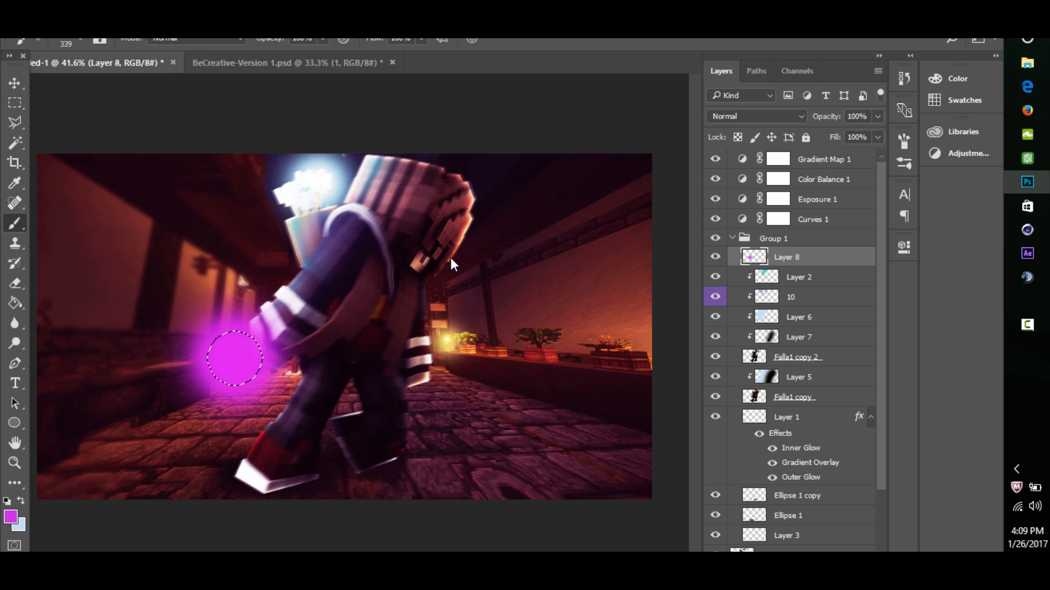
{"action": "key", "text": "ctrl+BackSpace"}
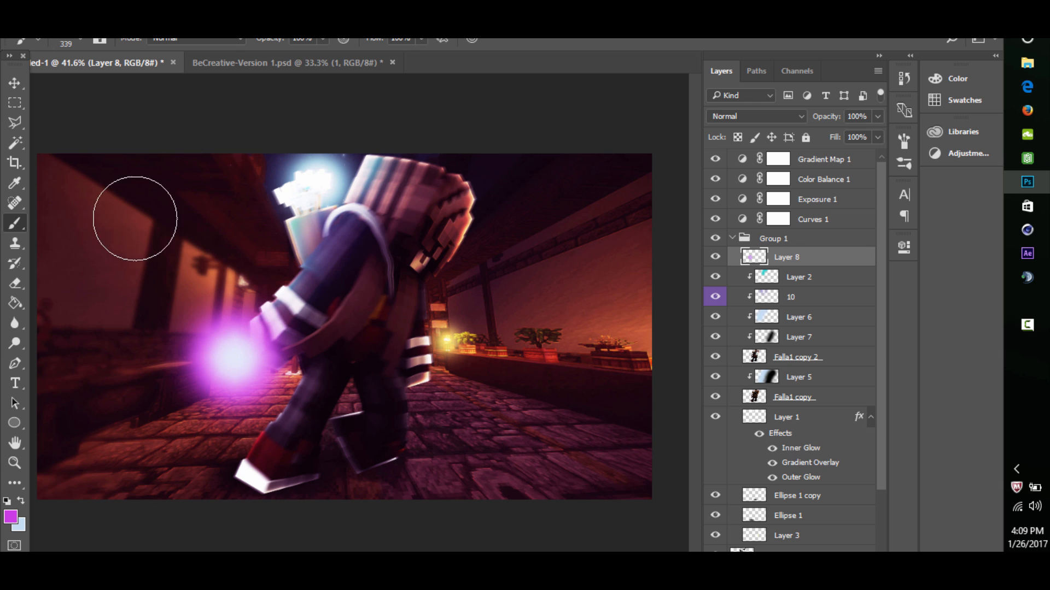
- Use Liquify with a size 90 brush to pull the glowing spot into jagged flame tongues
{"action": "left_click", "coordinate": [243, 28]}
{"action": "left_click", "coordinate": [288, 130]}
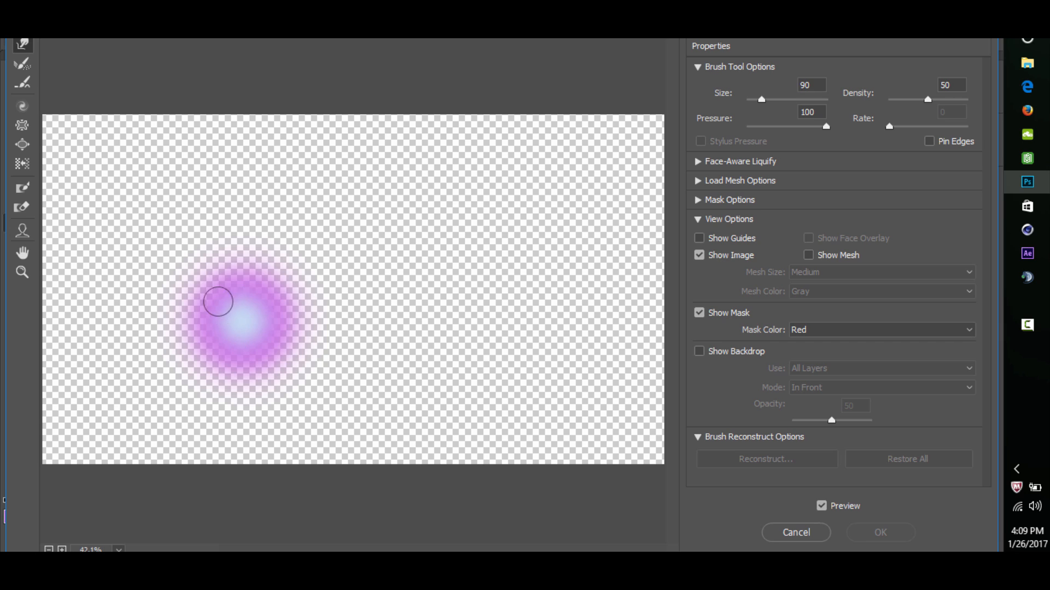
{"action": "mouse_move", "coordinate": [218, 302]}
{"action": "left_mouse_down"}
{"action": "mouse_move", "coordinate": [217, 263]}
{"action": "mouse_move", "coordinate": [242, 337]}
{"action": "mouse_move", "coordinate": [227, 319]}
{"action": "mouse_move", "coordinate": [230, 287]}
{"action": "mouse_move", "coordinate": [243, 325]}
{"action": "mouse_move", "coordinate": [239, 275]}
{"action": "mouse_move", "coordinate": [256, 302]}
{"action": "mouse_move", "coordinate": [255, 231]}
{"action": "mouse_move", "coordinate": [221, 280]}
{"action": "mouse_move", "coordinate": [234, 240]}
{"action": "mouse_move", "coordinate": [268, 235]}
{"action": "mouse_move", "coordinate": [267, 278]}
{"action": "mouse_move", "coordinate": [262, 224]}
{"action": "mouse_move", "coordinate": [277, 354]}
{"action": "mouse_move", "coordinate": [273, 333]}
{"action": "mouse_move", "coordinate": [254, 368]}
{"action": "mouse_move", "coordinate": [229, 331]}
{"action": "mouse_move", "coordinate": [221, 390]}
{"action": "mouse_move", "coordinate": [254, 397]}
{"action": "mouse_move", "coordinate": [235, 383]}
{"action": "mouse_move", "coordinate": [249, 403]}
{"action": "mouse_move", "coordinate": [266, 386]}
{"action": "left_mouse_up"}
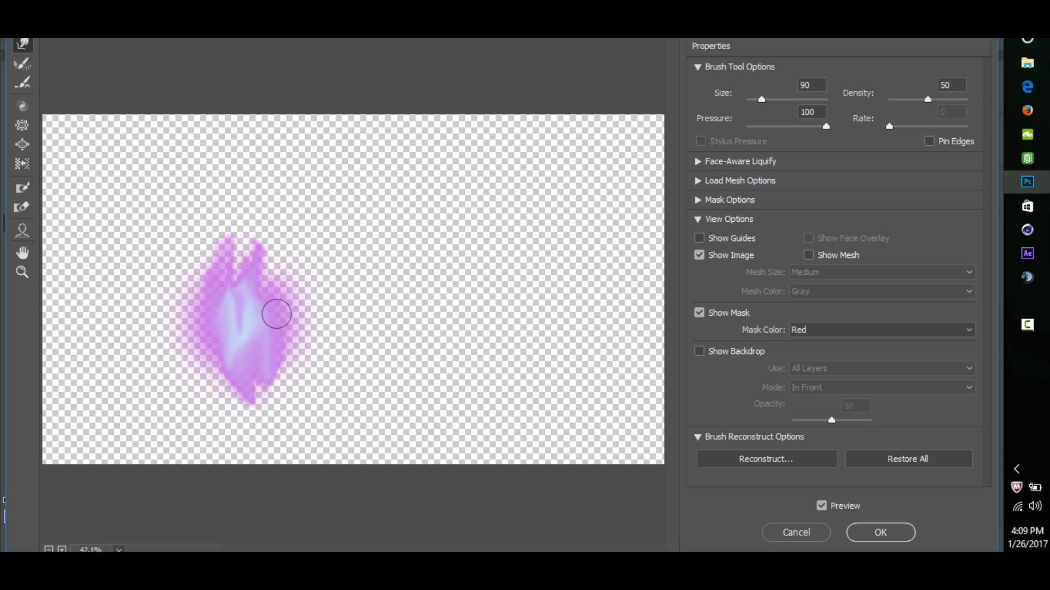
{"action": "left_click_drag", "start_coordinate": [264, 312], "coordinate": [292, 305]}
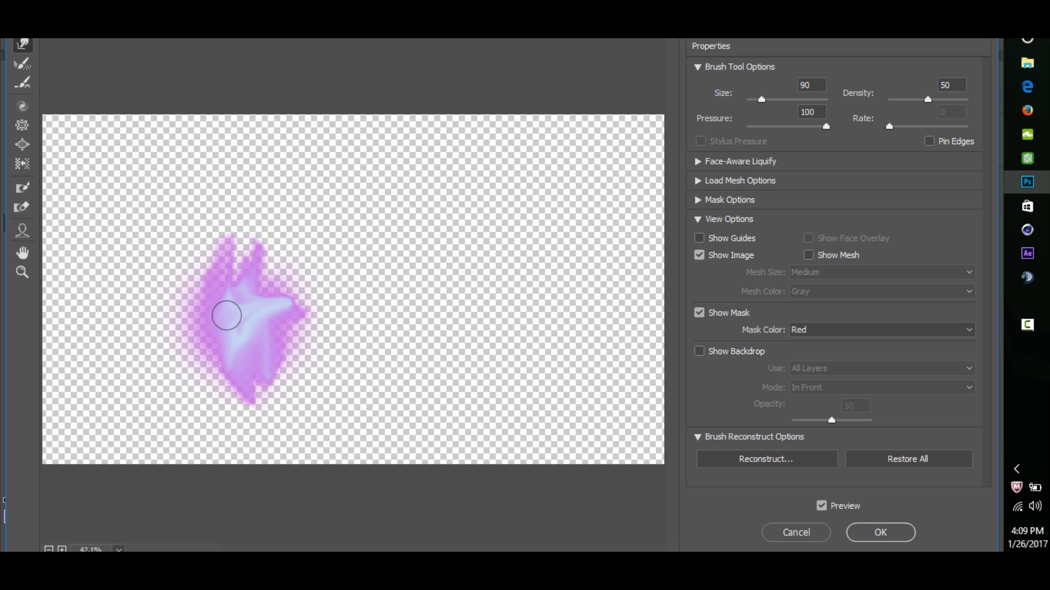
{"action": "mouse_move", "coordinate": [226, 315]}
{"action": "left_mouse_down"}
{"action": "mouse_move", "coordinate": [241, 323]}
{"action": "mouse_move", "coordinate": [201, 305]}
{"action": "left_mouse_up"}
{"action": "mouse_move", "coordinate": [243, 332]}
{"action": "left_mouse_down"}
{"action": "mouse_move", "coordinate": [247, 295]}
{"action": "mouse_move", "coordinate": [198, 295]}
{"action": "mouse_move", "coordinate": [232, 308]}
{"action": "mouse_move", "coordinate": [214, 287]}
{"action": "mouse_move", "coordinate": [247, 277]}
{"action": "mouse_move", "coordinate": [268, 278]}
{"action": "mouse_move", "coordinate": [289, 298]}
{"action": "mouse_move", "coordinate": [299, 280]}
{"action": "mouse_move", "coordinate": [275, 288]}
{"action": "mouse_move", "coordinate": [263, 260]}
{"action": "mouse_move", "coordinate": [250, 266]}
{"action": "mouse_move", "coordinate": [236, 244]}
{"action": "left_mouse_up"}
{"action": "mouse_move", "coordinate": [233, 308]}
{"action": "left_mouse_down"}
{"action": "mouse_move", "coordinate": [223, 253]}
{"action": "mouse_move", "coordinate": [259, 266]}
{"action": "left_mouse_up"}
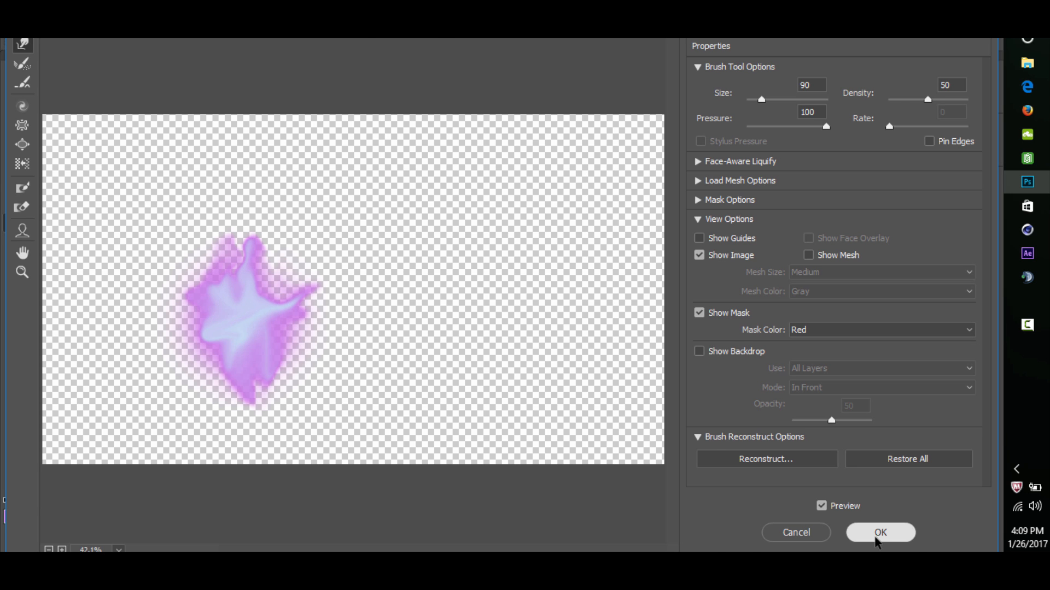
{"action": "left_click", "coordinate": [880, 532]}
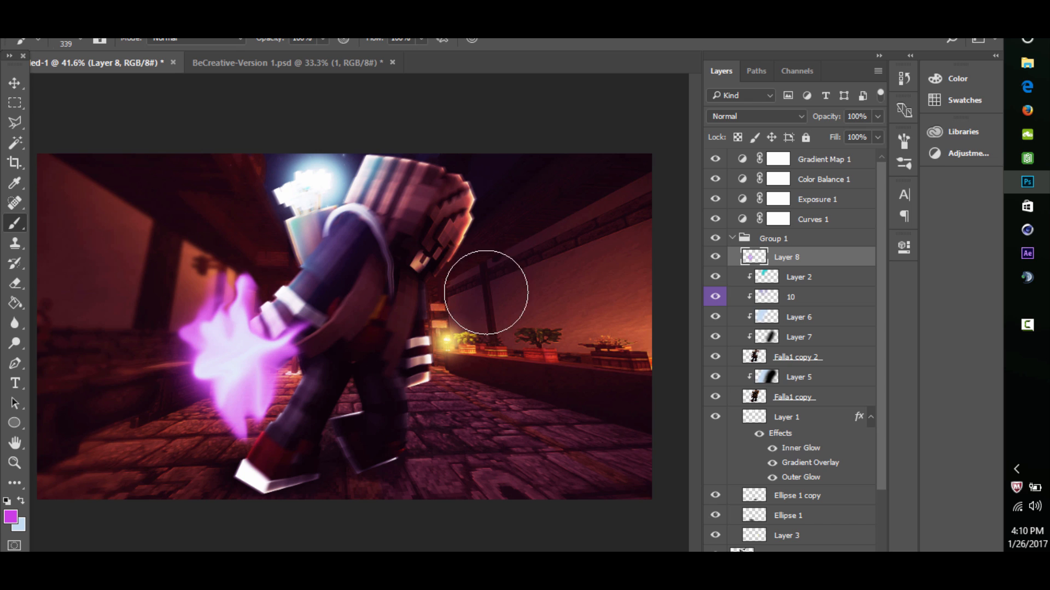
- Blend Layer 8 in Linear Dodge (Add) and move the flame up behind the character's fist
{"action": "left_click", "coordinate": [755, 116]}
{"action": "left_click", "coordinate": [753, 241]}
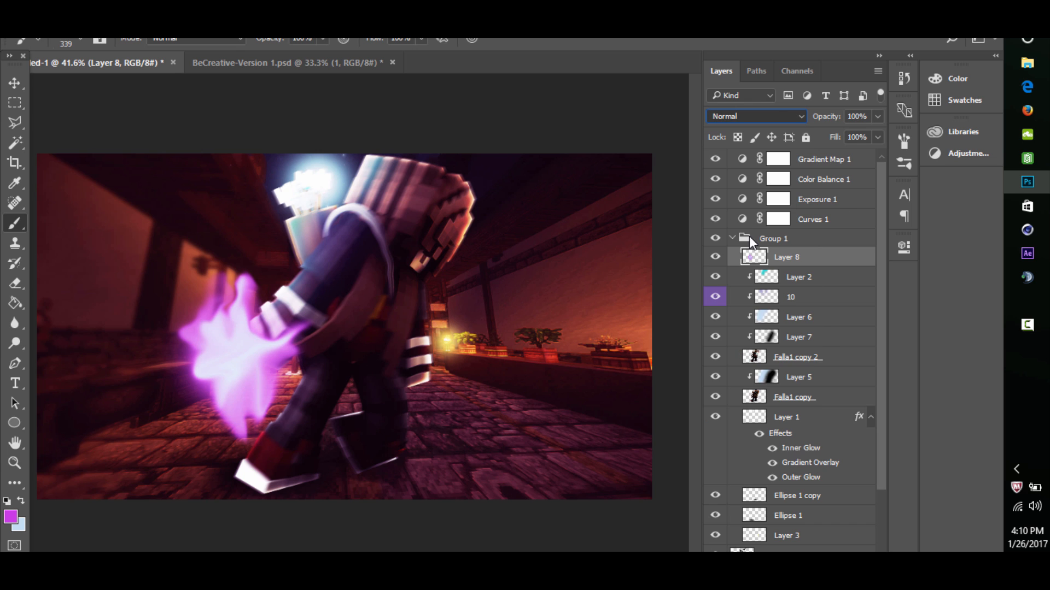
{"action": "left_click", "coordinate": [17, 86]}
{"action": "left_click_drag", "start_coordinate": [229, 331], "coordinate": [240, 261]}
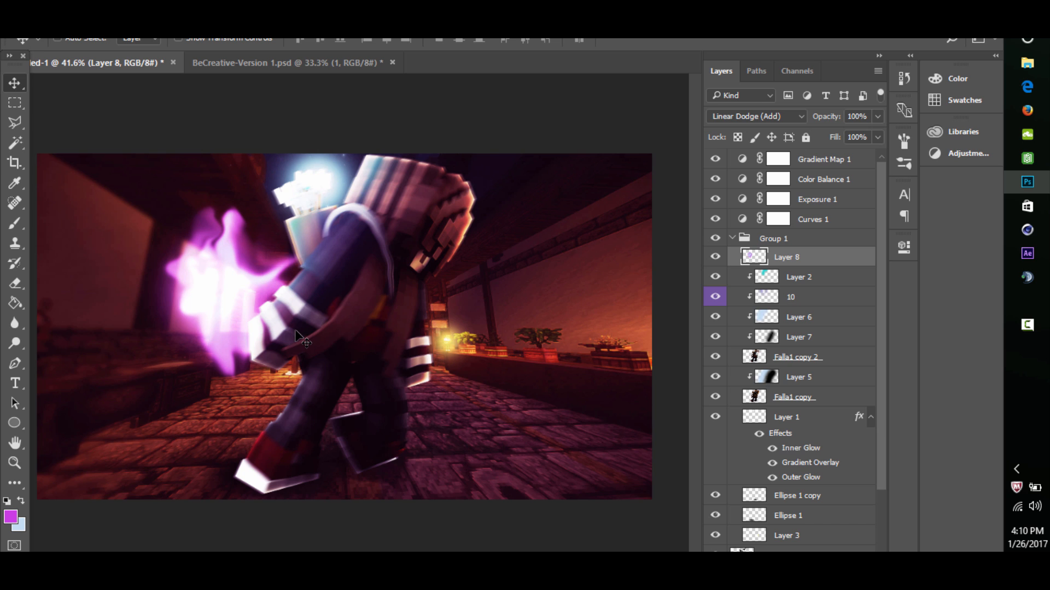
- Warp the flame so its base stretches toward the fist and its top leans toward the character
{"action": "key", "text": "ctrl+t"}
{"action": "right_click", "coordinate": [293, 331]}
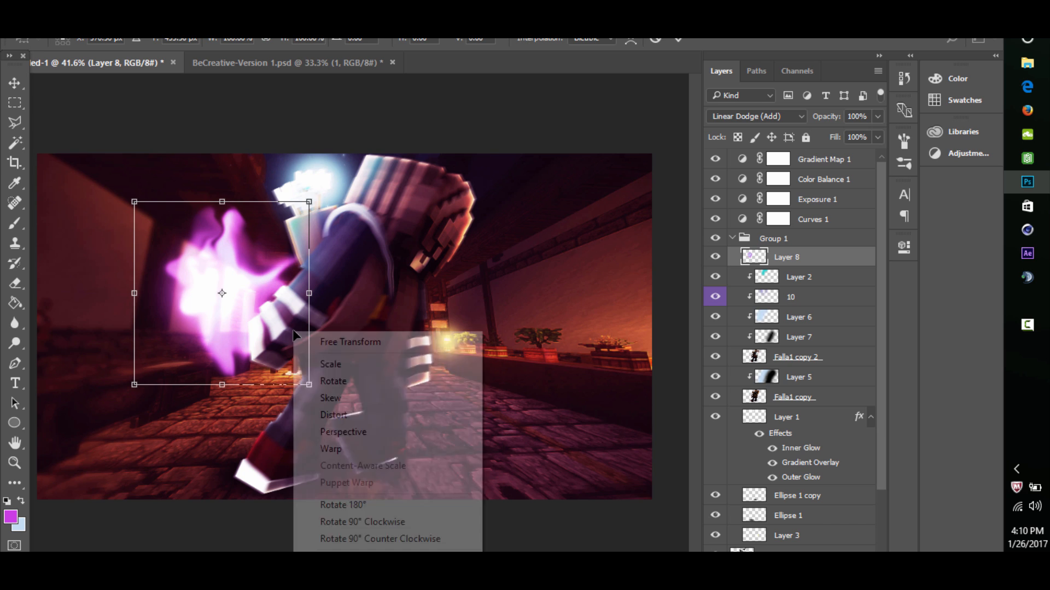
{"action": "left_click", "coordinate": [376, 456]}
{"action": "left_click_drag", "start_coordinate": [254, 363], "coordinate": [302, 371]}
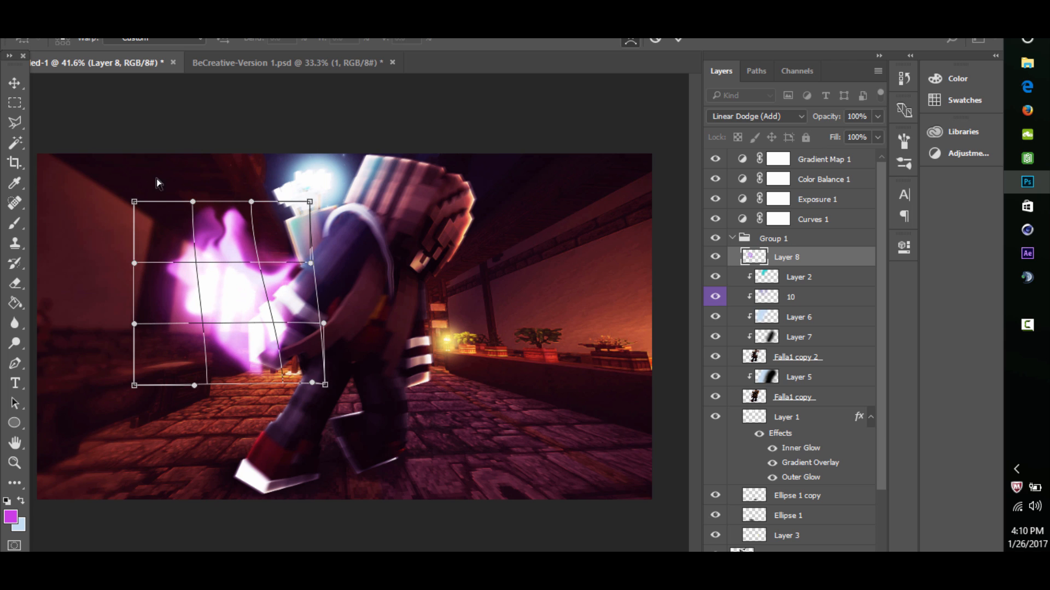
{"action": "left_click_drag", "start_coordinate": [135, 202], "coordinate": [198, 155]}
{"action": "left_click_drag", "start_coordinate": [310, 201], "coordinate": [364, 210]}
{"action": "left_click_drag", "start_coordinate": [310, 264], "coordinate": [287, 270]}
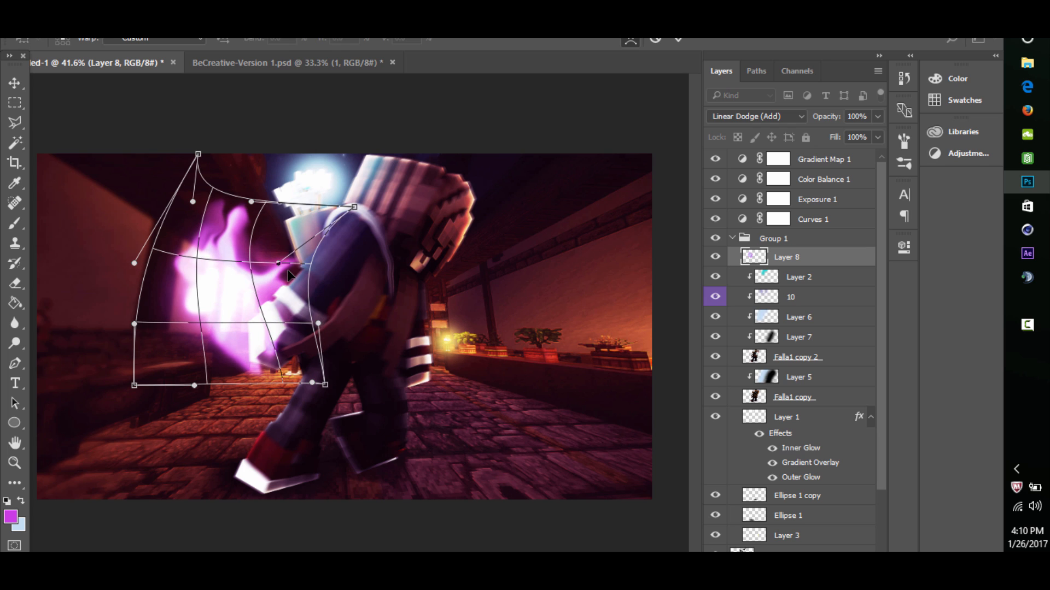
{"action": "left_click", "coordinate": [676, 42]}
- Warp the flame's lower part again, nudging it slightly further over the character's fist
{"action": "left_click", "coordinate": [14, 462]}
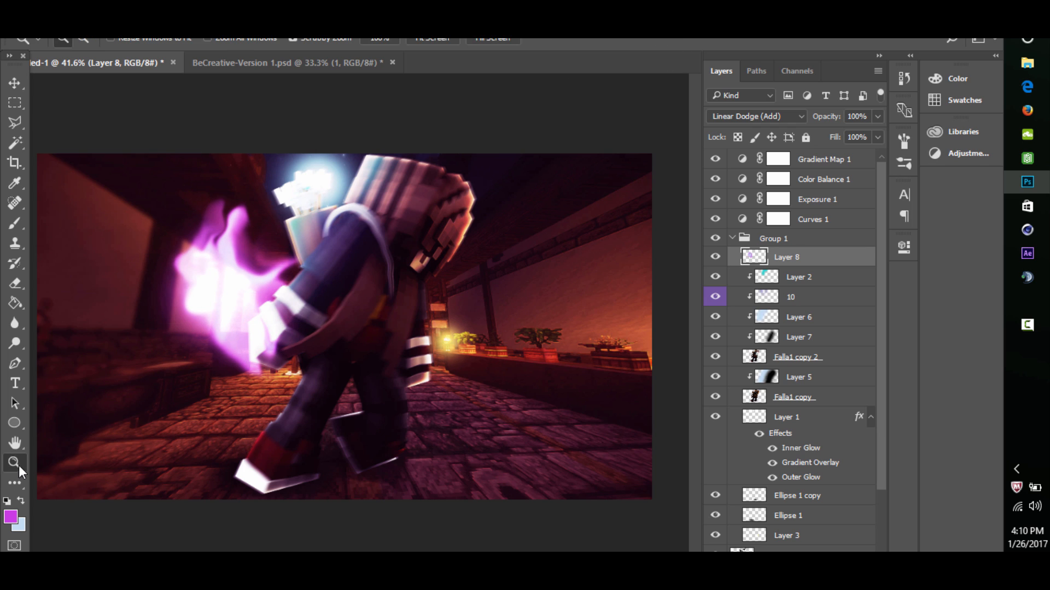
{"action": "left_click_drag", "start_coordinate": [273, 338], "coordinate": [289, 323]}
{"action": "key", "text": "ctrl+t"}
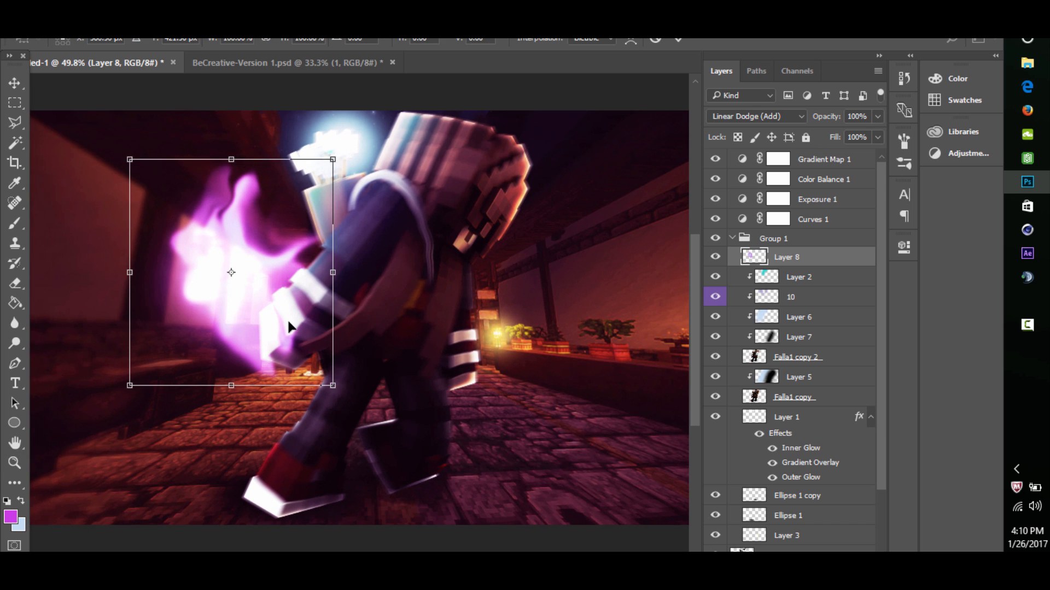
{"action": "right_click", "coordinate": [289, 324]}
{"action": "left_click", "coordinate": [331, 440]}
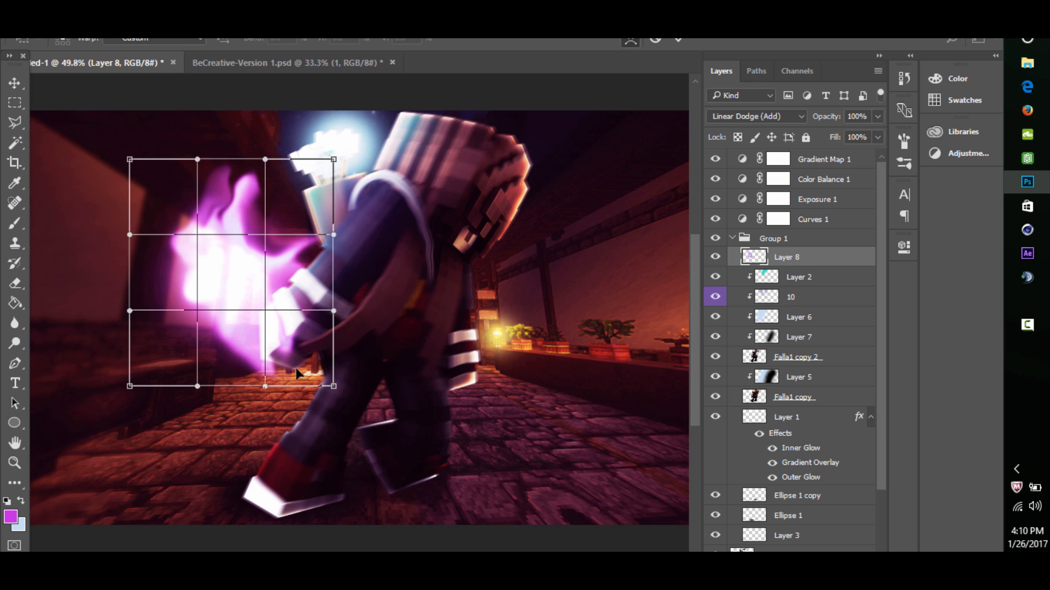
{"action": "left_click_drag", "start_coordinate": [296, 368], "coordinate": [307, 368]}
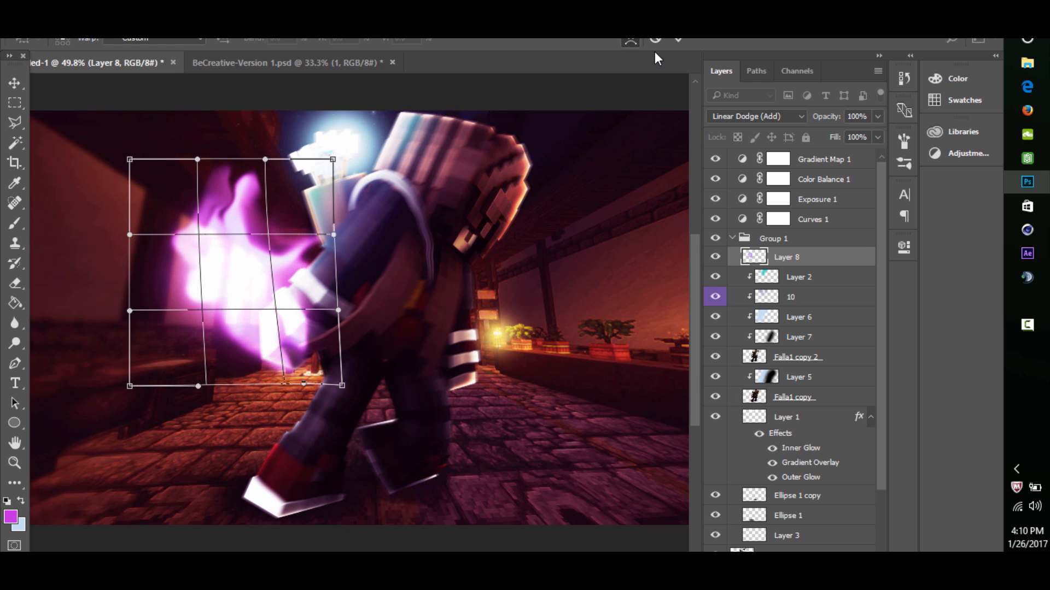
{"action": "left_click", "coordinate": [672, 39]}
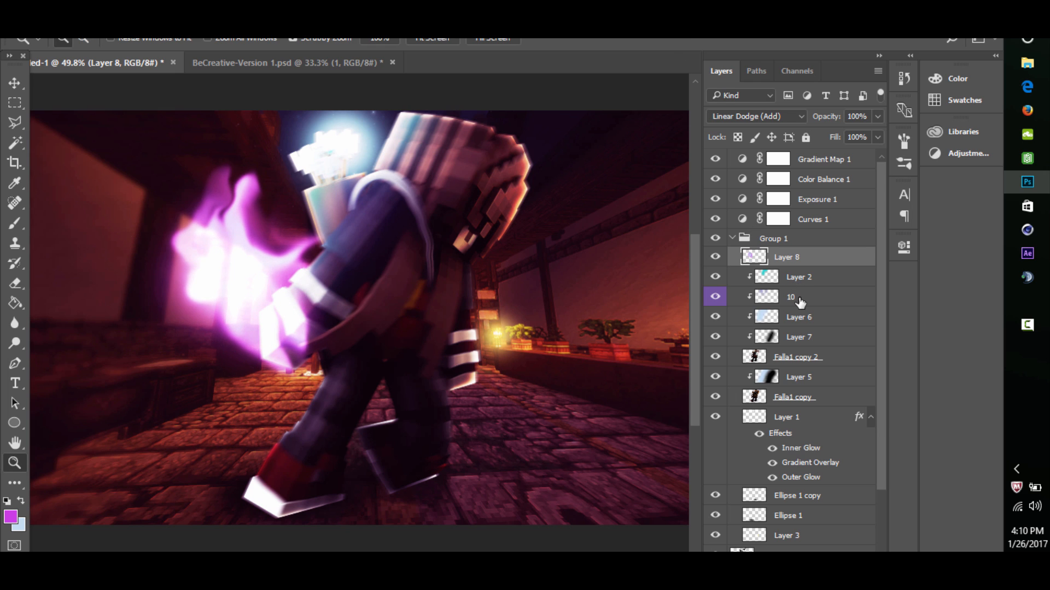
- Add a new layer directly above Layer 2 and clip it to the character
{"action": "key", "text": "alt+bracketleft"}
{"action": "key", "text": "ctrl+shift+alt+n"}
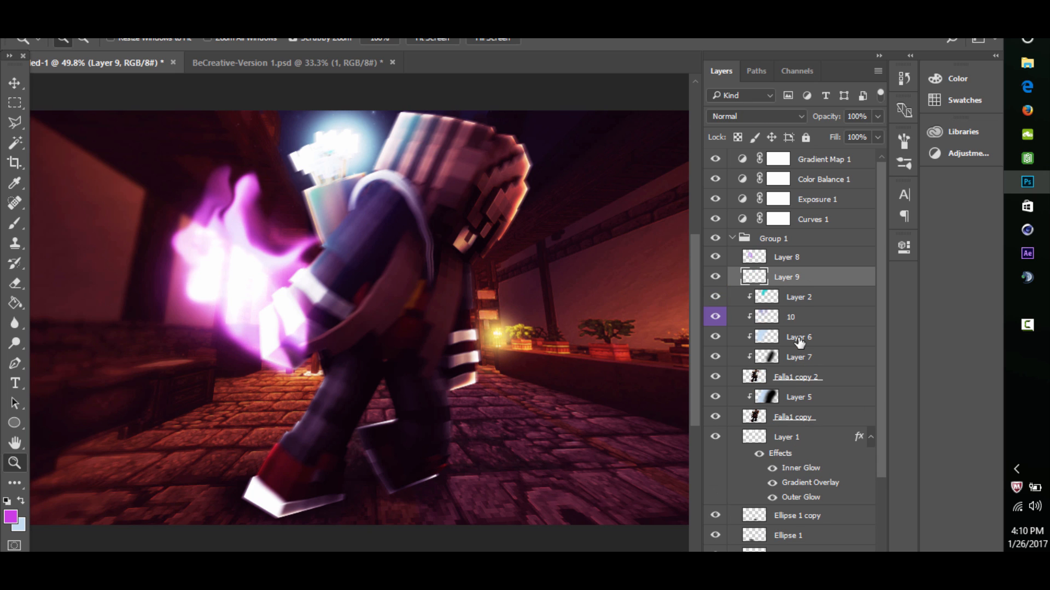
{"action": "left_click", "coordinate": [801, 282], "text": "alt"}
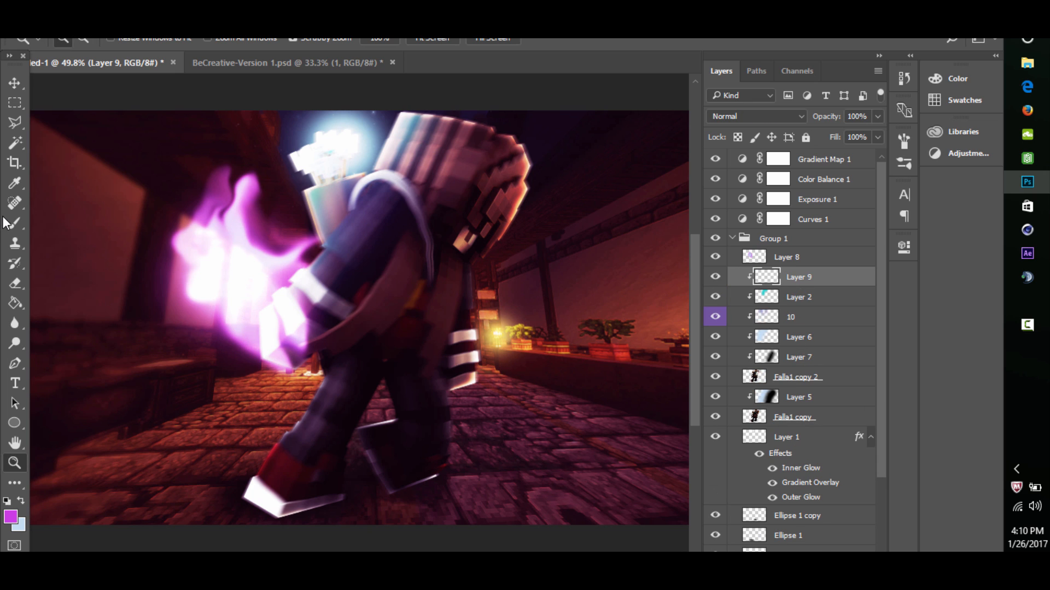
- Paint soft magenta light over the character's hand and leg, and blend the layer in Linear Dodge (Add)
{"action": "key", "text": "b"}
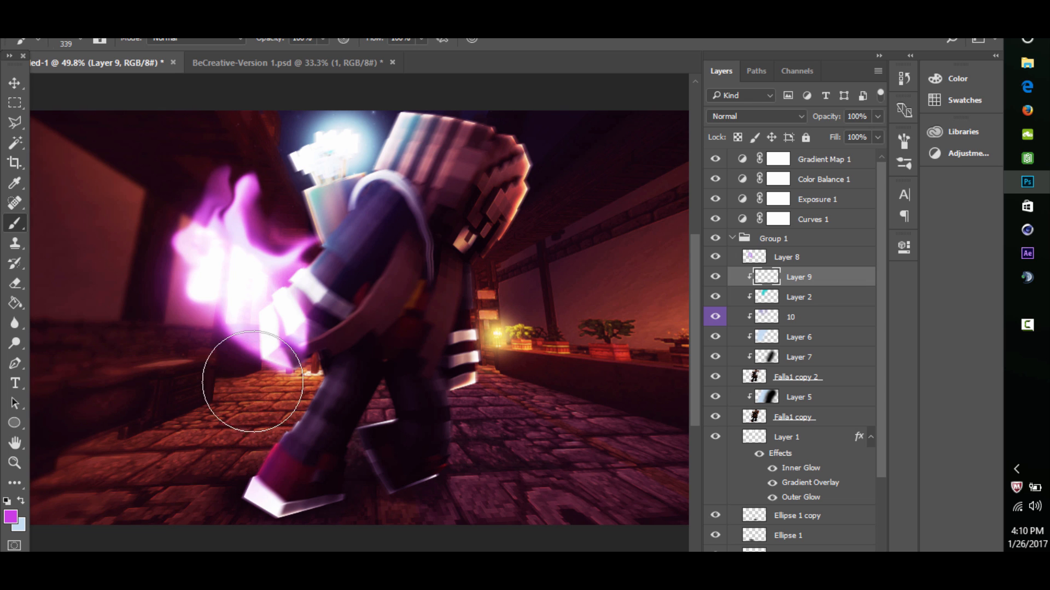
{"action": "left_click", "coordinate": [307, 349]}
{"action": "left_click", "coordinate": [779, 115]}
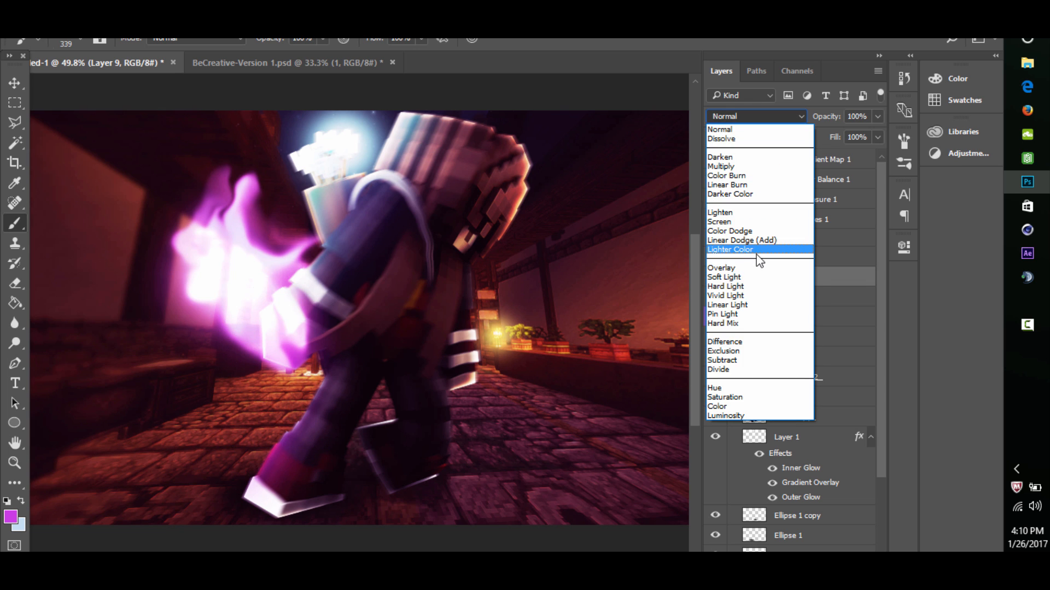
{"action": "left_click", "coordinate": [760, 244]}
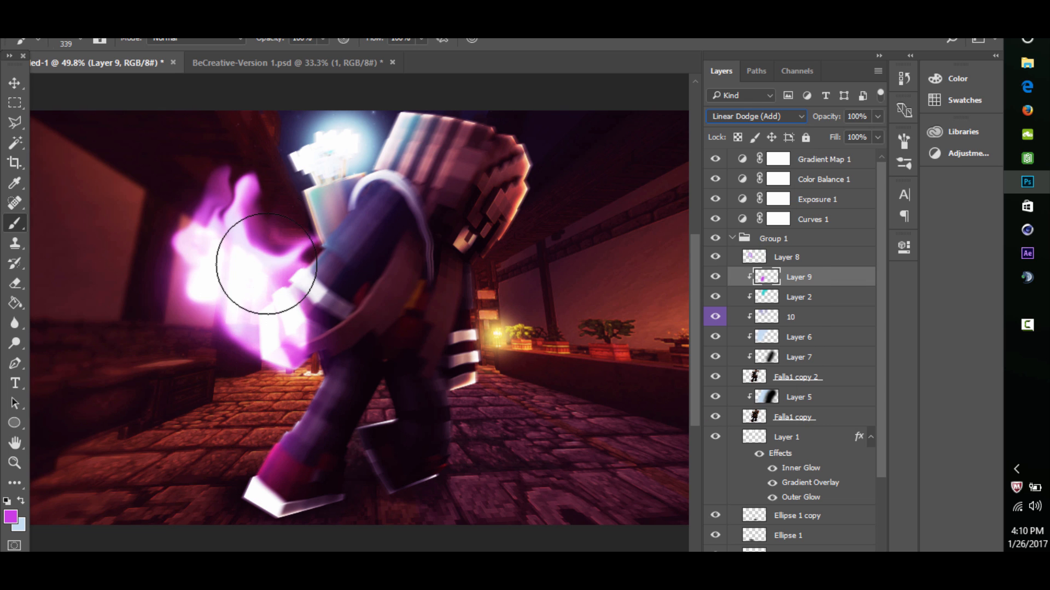
- Try a magenta dab over the character's upper arm and backpack, undo it, and review the composition
{"action": "left_click", "coordinate": [298, 227]}
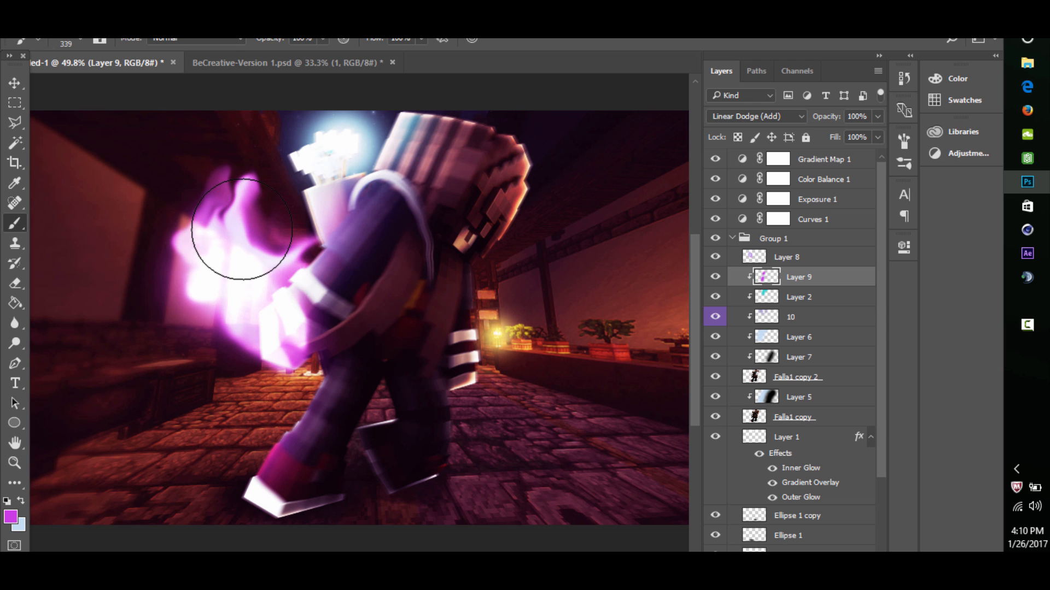
{"action": "key", "text": "ctrl+z"}
{"action": "left_click", "coordinate": [16, 464]}
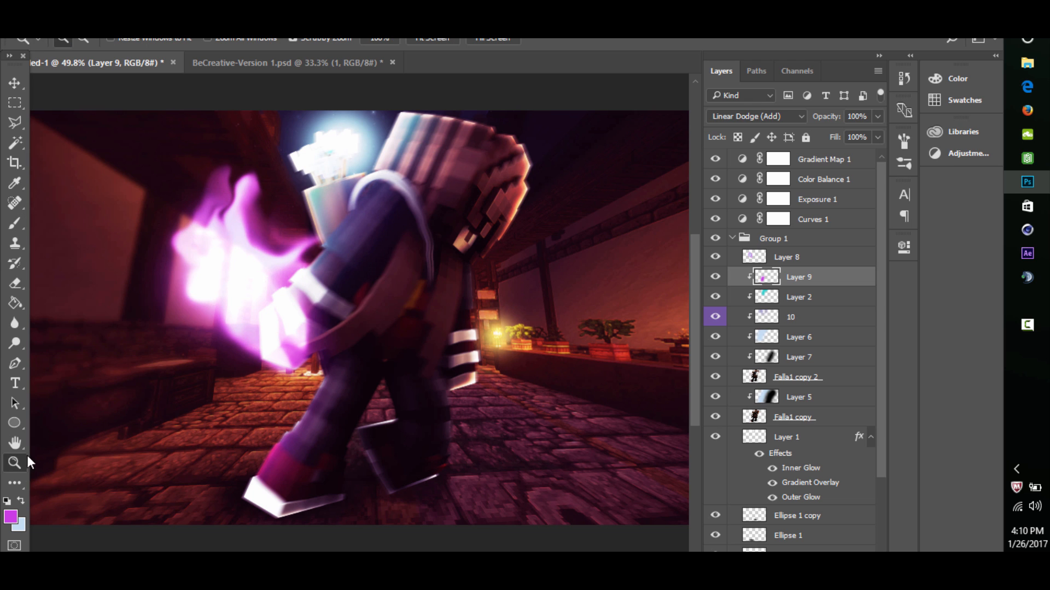
{"action": "left_click_drag", "start_coordinate": [413, 266], "coordinate": [358, 306]}
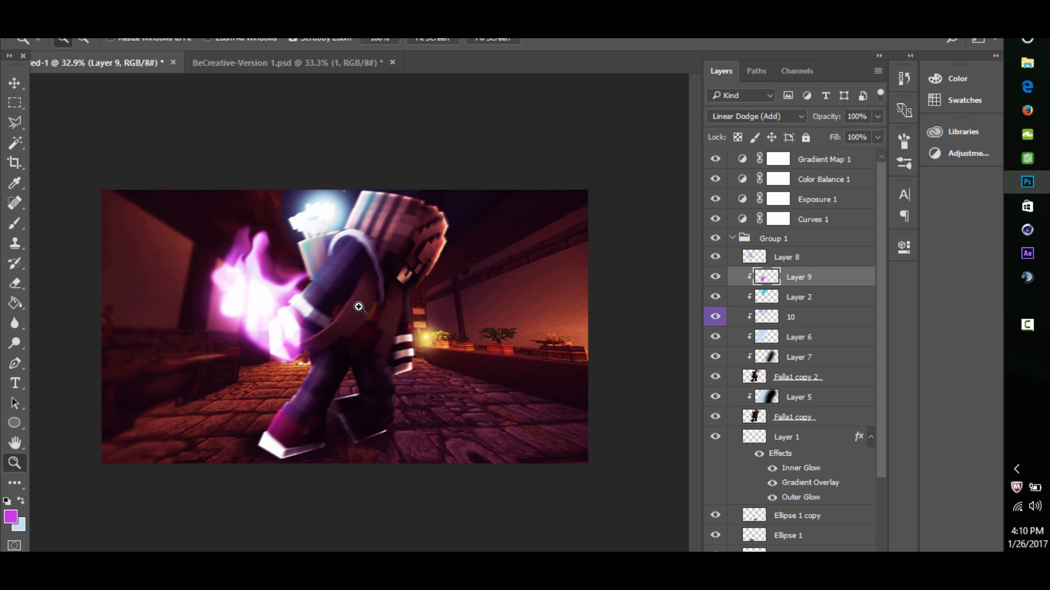
{"action": "left_click_drag", "start_coordinate": [299, 286], "coordinate": [315, 265]}
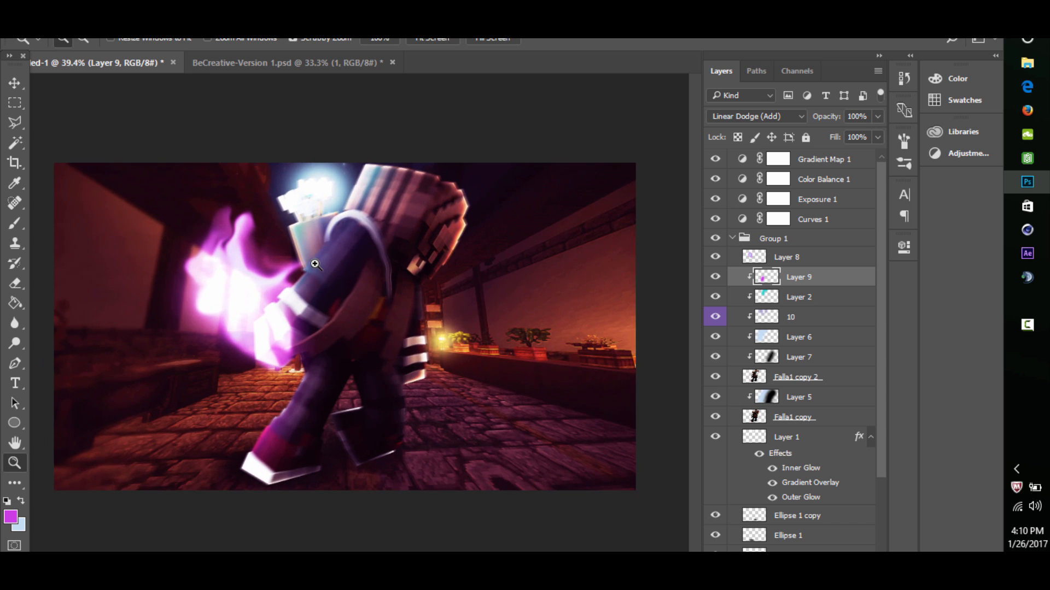
- Switch to the BeCreative pack, hide cloud 1, and collapse and hide the Clouds group
{"action": "left_click", "coordinate": [273, 66]}
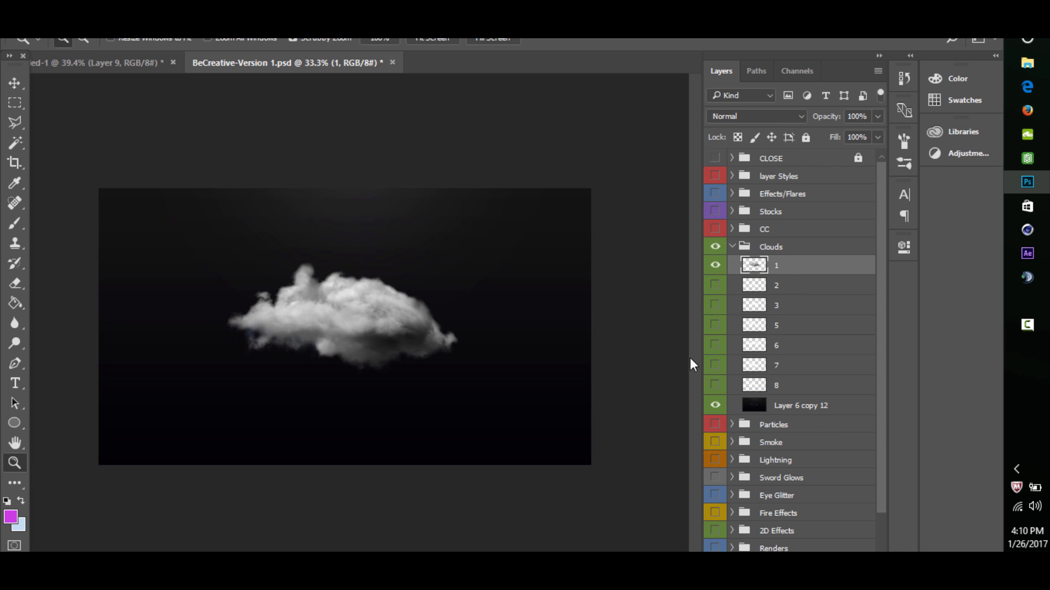
{"action": "left_click", "coordinate": [715, 266]}
{"action": "left_click", "coordinate": [730, 248]}
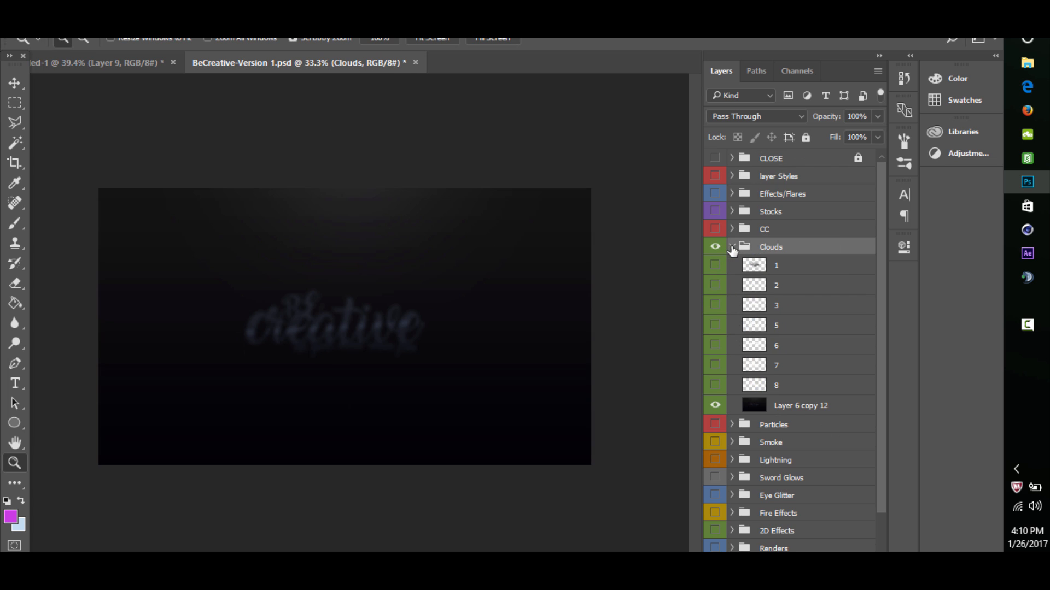
{"action": "left_click", "coordinate": [732, 248]}
{"action": "left_click", "coordinate": [714, 248]}
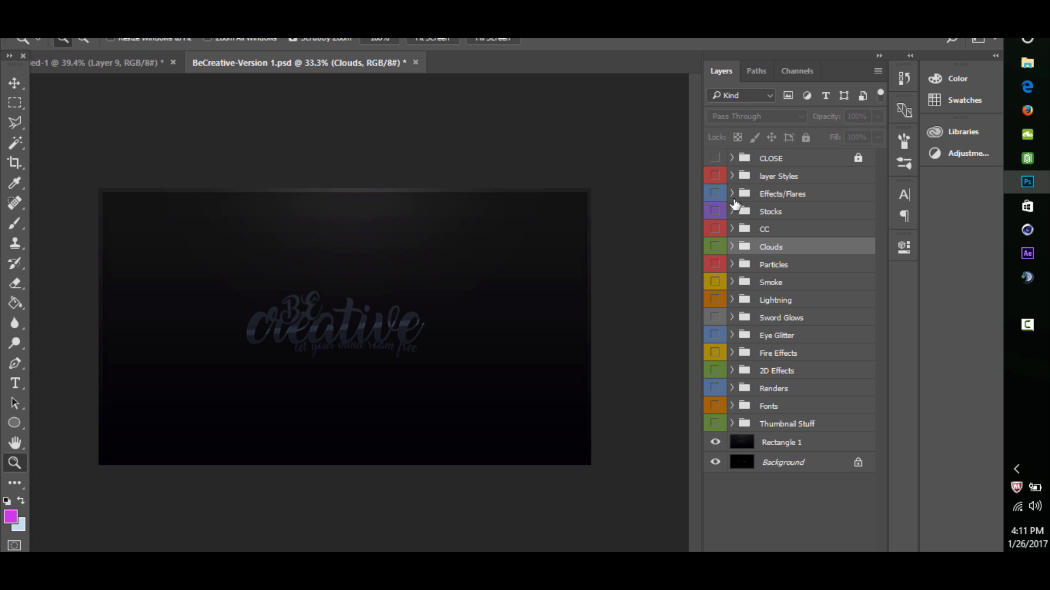
- Show purple flare 16 from the Effects/Flares group, copy it into the character artwork, and place it over the backpack's upper edge
{"action": "left_click", "coordinate": [732, 195]}
{"action": "scroll", "coordinate": [731, 246], "scroll_direction": "down", "scroll_amount": 5}
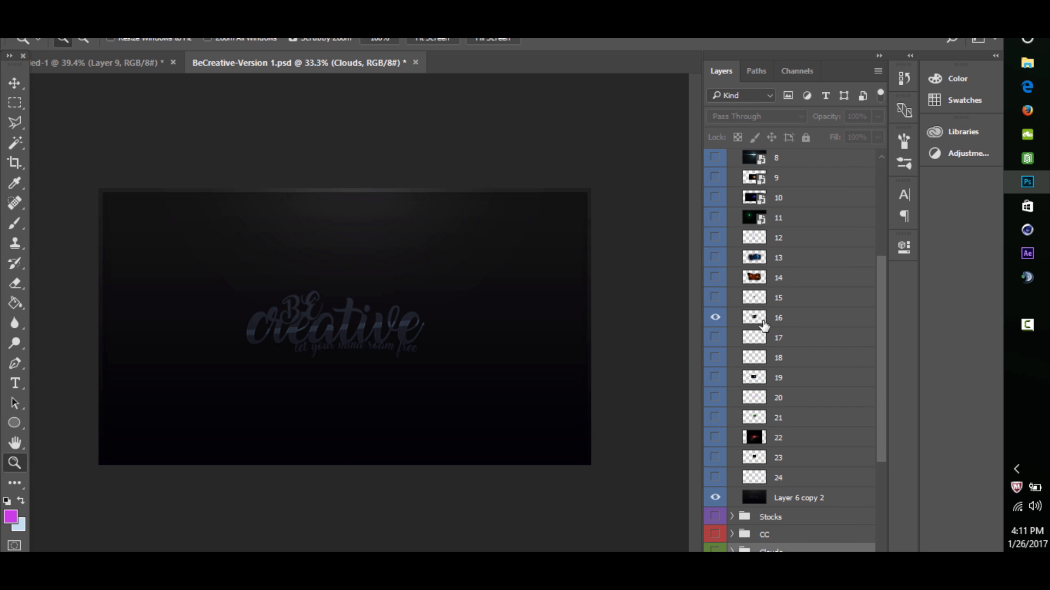
{"action": "left_click", "coordinate": [798, 320]}
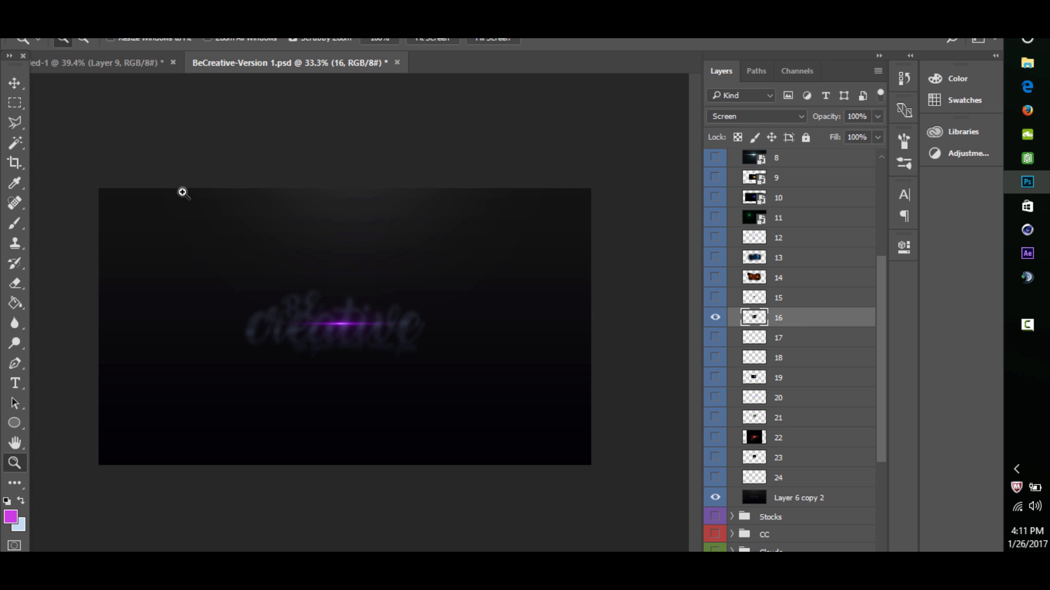
{"action": "left_click", "coordinate": [13, 84]}
{"action": "left_click_drag", "start_coordinate": [339, 324], "coordinate": [273, 212]}
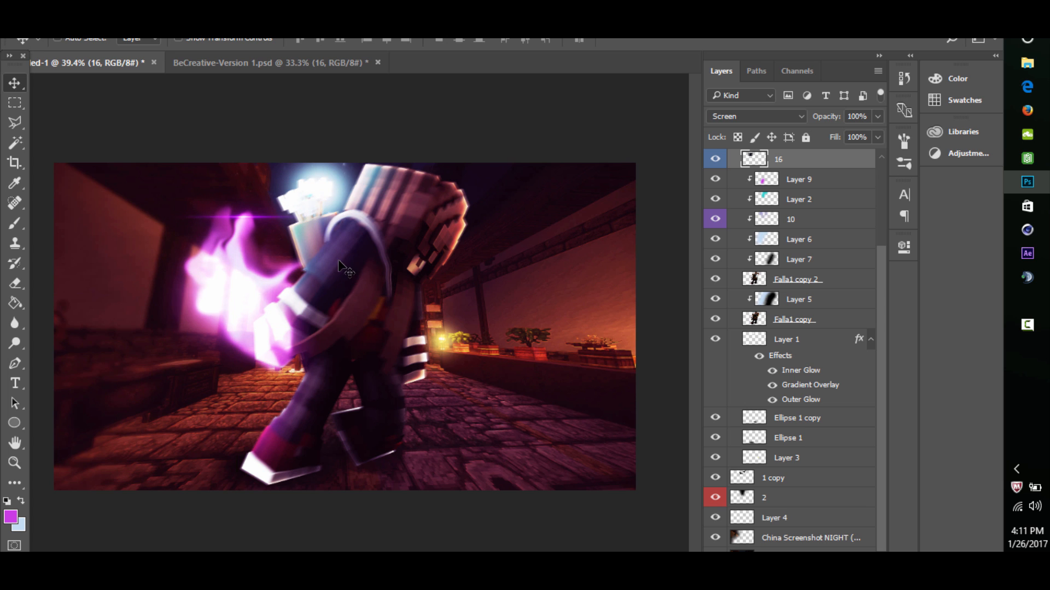
{"action": "left_click_drag", "start_coordinate": [328, 282], "coordinate": [298, 347]}
{"action": "left_click_drag", "start_coordinate": [452, 417], "coordinate": [370, 212]}
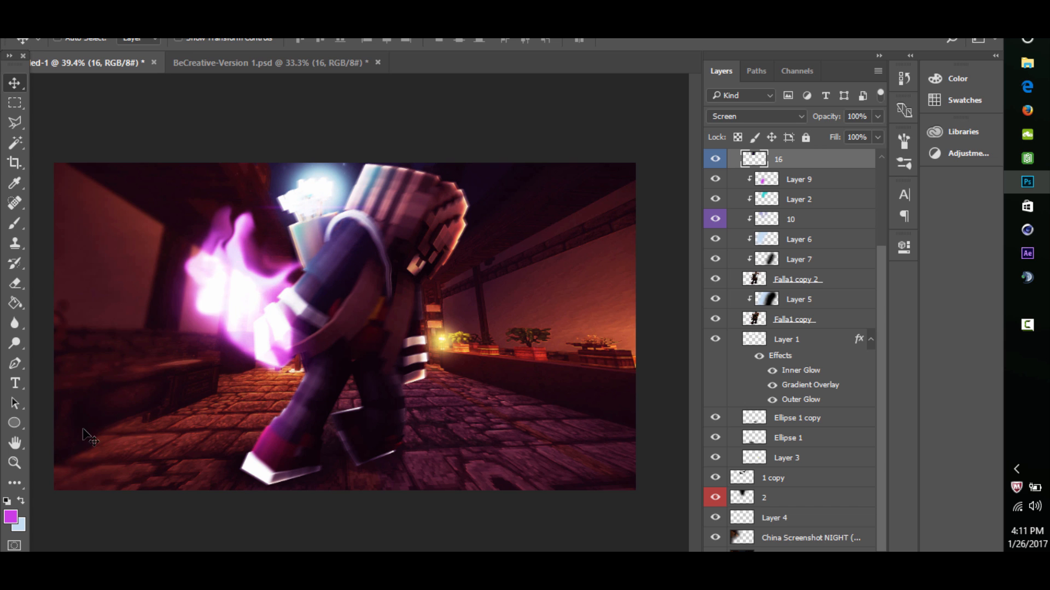
- Shift the hue of flare 16 by +32 with Hue/Saturation
{"action": "left_click", "coordinate": [15, 463]}
{"action": "left_click_drag", "start_coordinate": [363, 159], "coordinate": [444, 142]}
{"action": "key", "text": "ctrl+u"}
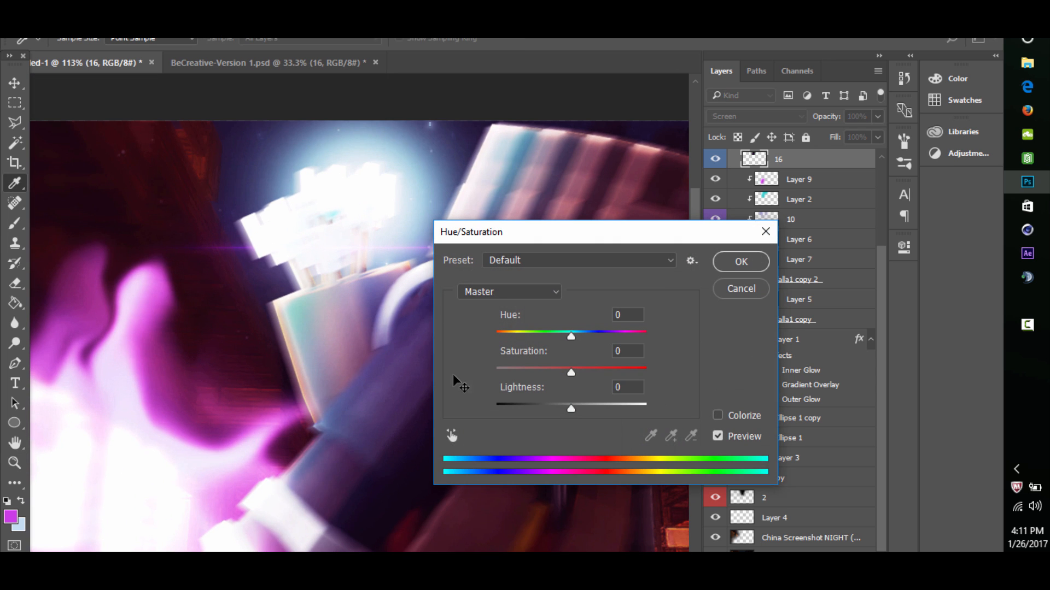
{"action": "left_click_drag", "start_coordinate": [571, 333], "coordinate": [596, 332]}
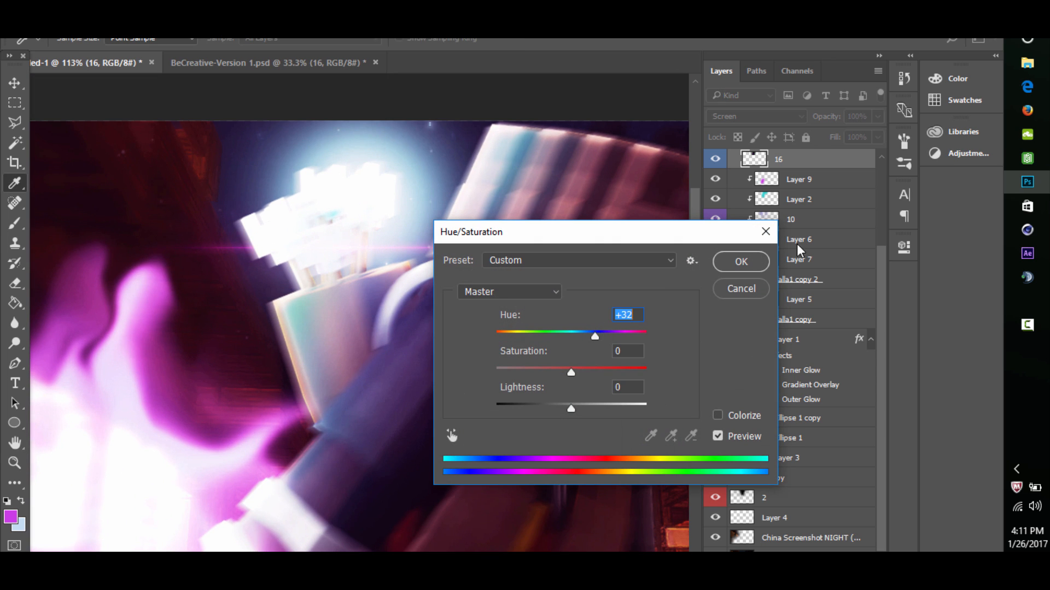
{"action": "key", "text": "Return"}
- Nudge the recolored flare along the upper edge of the character's backpack
{"action": "left_click", "coordinate": [14, 84]}
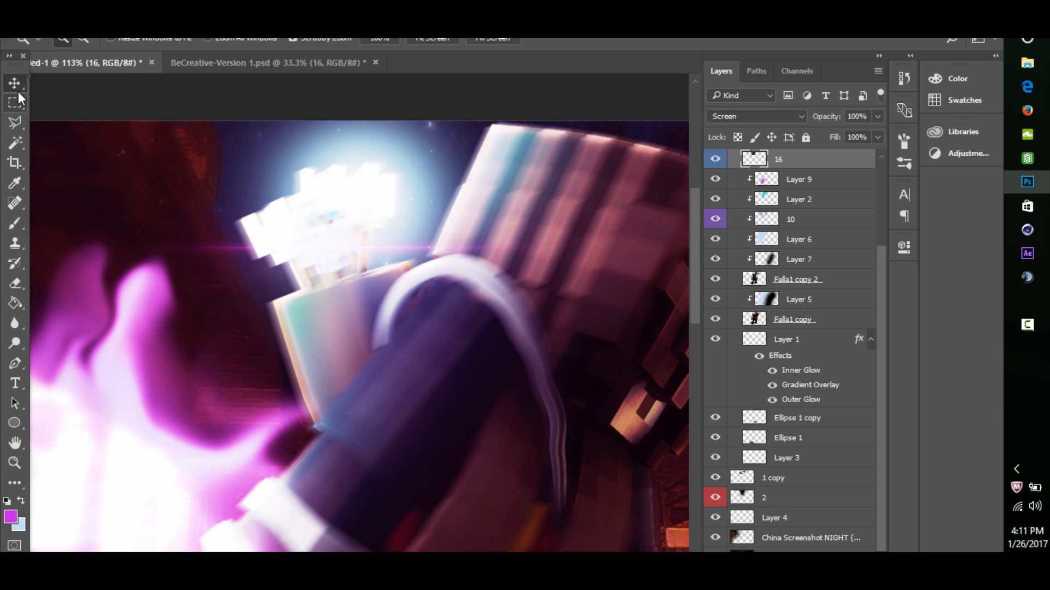
{"action": "mouse_move", "coordinate": [324, 193]}
{"action": "left_mouse_down"}
{"action": "mouse_move", "coordinate": [335, 258]}
{"action": "mouse_move", "coordinate": [330, 225]}
{"action": "left_mouse_up"}
{"action": "mouse_move", "coordinate": [349, 276]}
{"action": "left_mouse_down"}
{"action": "mouse_move", "coordinate": [351, 263]}
{"action": "mouse_move", "coordinate": [306, 316]}
{"action": "left_mouse_up"}
- Erase the flare's streak extending beyond the backpack with a size 50 eraser
{"action": "left_click", "coordinate": [15, 462]}
{"action": "left_click_drag", "start_coordinate": [304, 251], "coordinate": [405, 213]}
{"action": "left_click", "coordinate": [12, 282]}
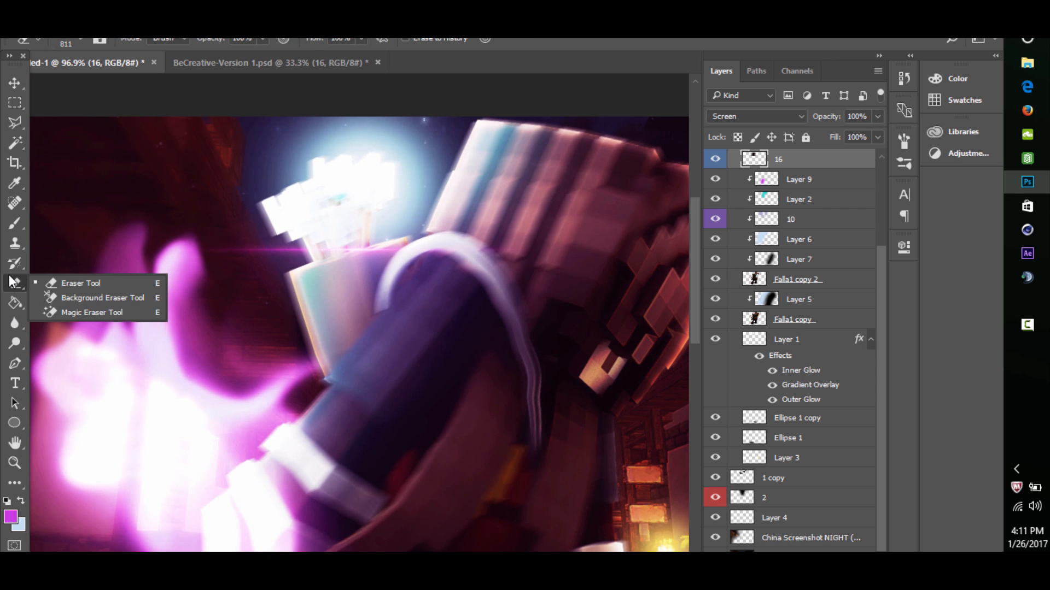
{"action": "left_click", "coordinate": [12, 282]}
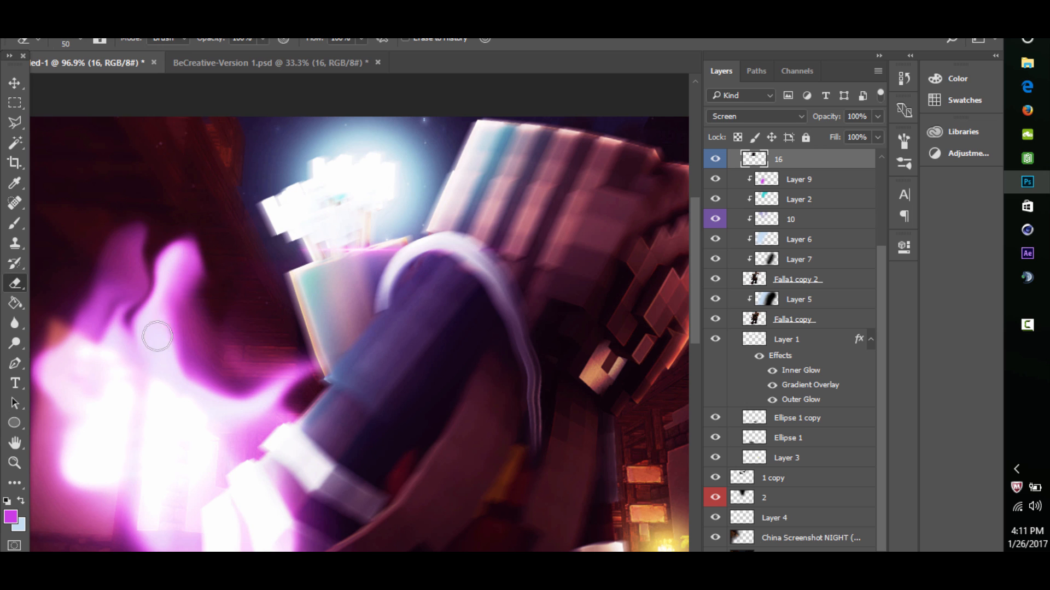
- Compare the artwork with and without flare 16, and review the whole composition and the character up close
{"action": "left_click", "coordinate": [11, 464]}
{"action": "left_click_drag", "start_coordinate": [392, 260], "coordinate": [298, 297]}
{"action": "left_click_drag", "start_coordinate": [349, 273], "coordinate": [397, 308]}
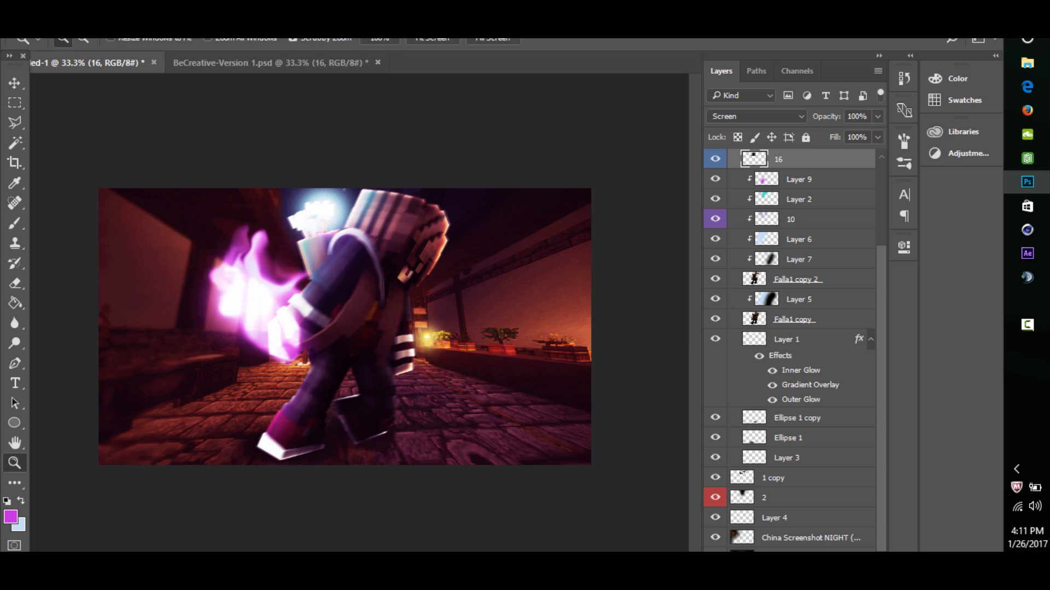
{"action": "left_click", "coordinate": [714, 160]}
{"action": "left_click_drag", "start_coordinate": [324, 238], "coordinate": [378, 219]}
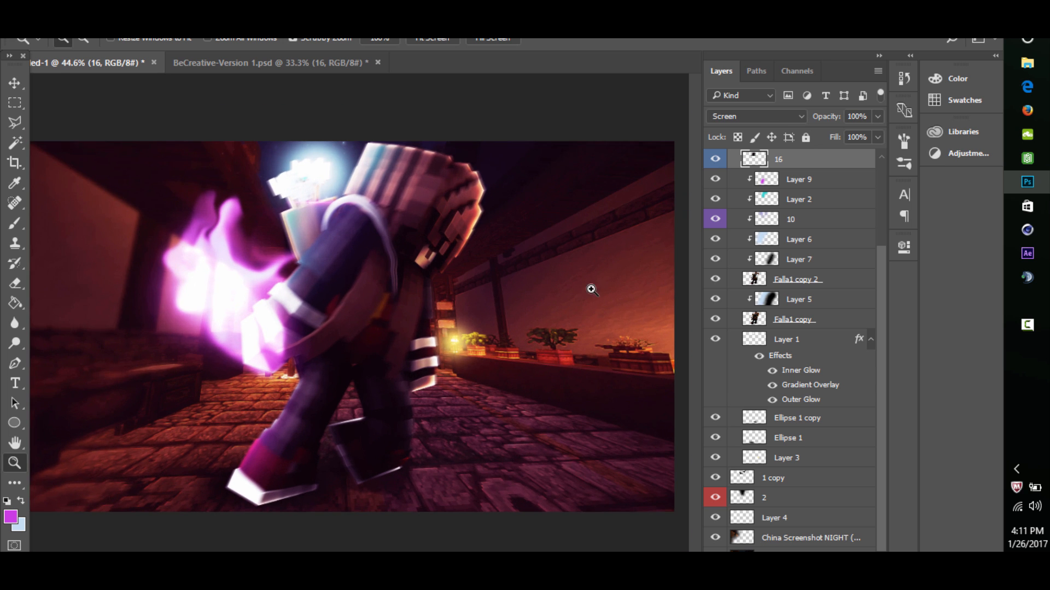
{"action": "left_click_drag", "start_coordinate": [372, 259], "coordinate": [379, 261]}
{"action": "mouse_move", "coordinate": [448, 243]}
{"action": "left_mouse_down"}
{"action": "mouse_move", "coordinate": [450, 233]}
{"action": "mouse_move", "coordinate": [428, 237]}
{"action": "left_mouse_up"}
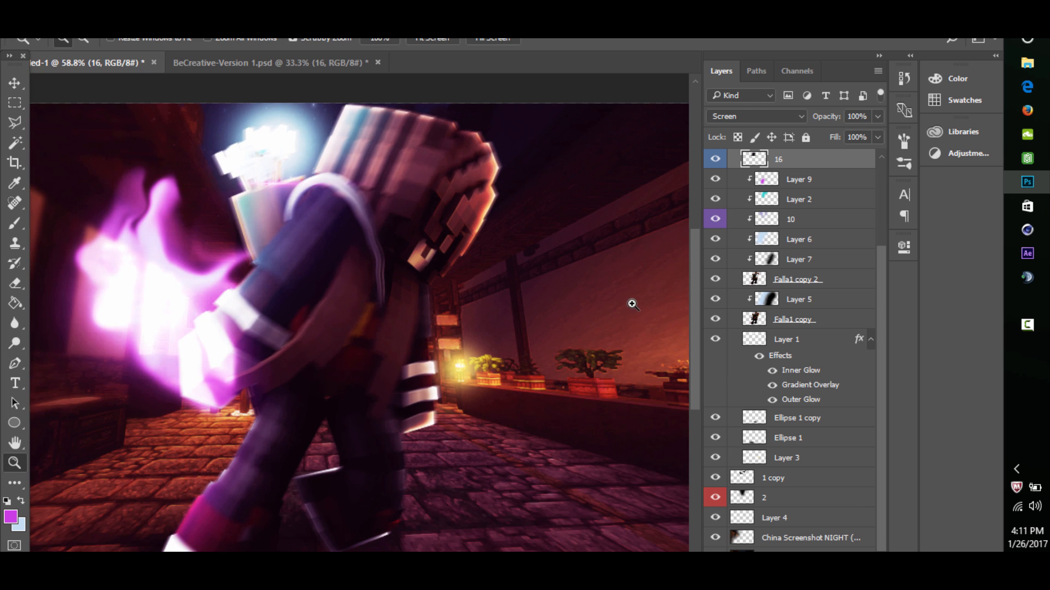
- Collapse Group 1 and add a new layer directly above it
{"action": "scroll", "coordinate": [784, 271], "scroll_direction": "up", "scroll_amount": 4}
{"action": "left_click", "coordinate": [733, 241]}
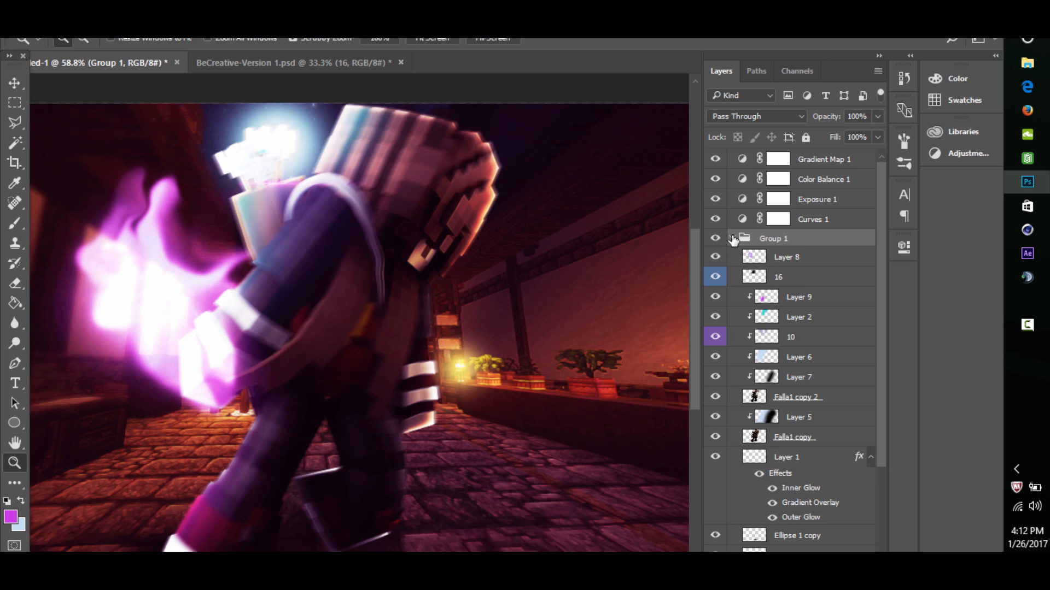
{"action": "left_click", "coordinate": [732, 239]}
{"action": "key", "text": "ctrl+shift+alt+n"}
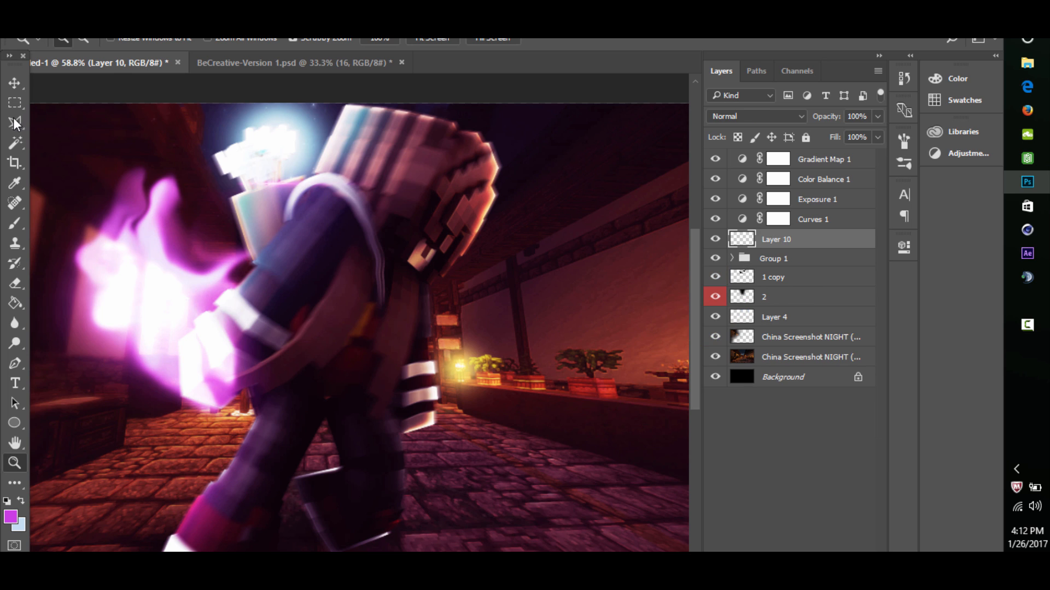
- Outline a four-sided wedge in front of the character's face with the Polygonal Lasso, fill it with the pale blue background color, and deselect
{"action": "left_click", "coordinate": [13, 118]}
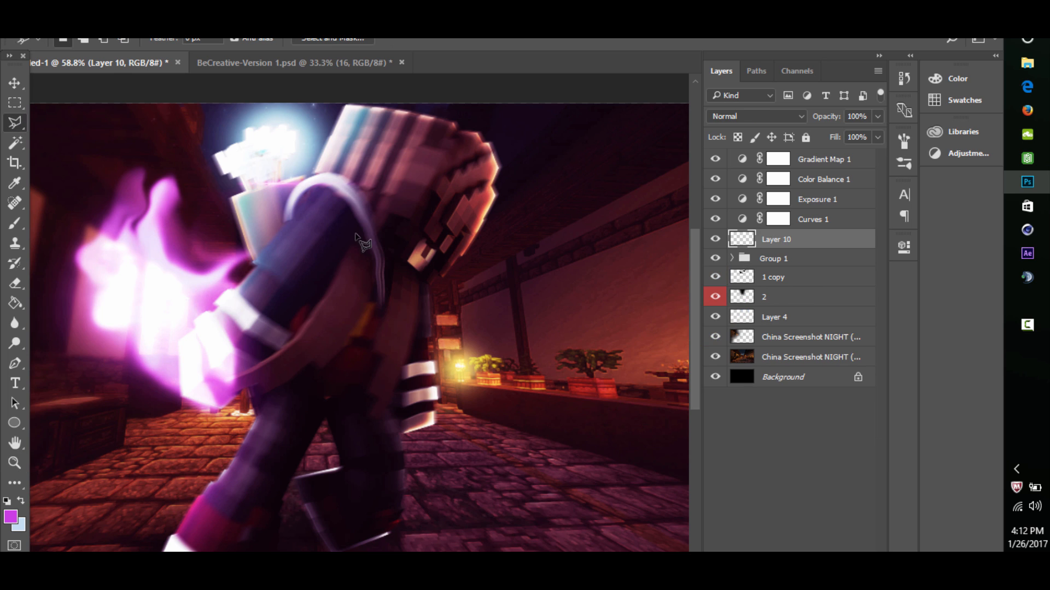
{"action": "left_click", "coordinate": [421, 256]}
{"action": "left_click", "coordinate": [462, 308]}
{"action": "left_click", "coordinate": [490, 261]}
{"action": "left_click", "coordinate": [429, 241]}
{"action": "key", "text": "Return"}
{"action": "key", "text": "ctrl+BackSpace"}
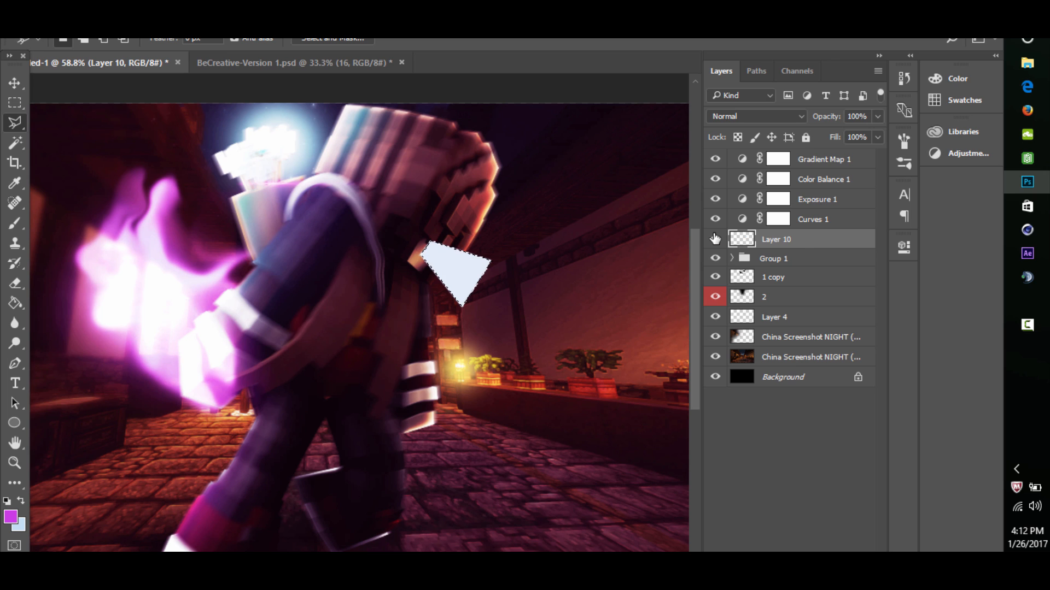
{"action": "key", "text": "ctrl+d"}
- Soften the pale wedge with a 15.3-pixel Gaussian Blur and move it slightly closer to the character's face
{"action": "left_click", "coordinate": [243, 33]}
{"action": "mouse_move", "coordinate": [284, 182]}
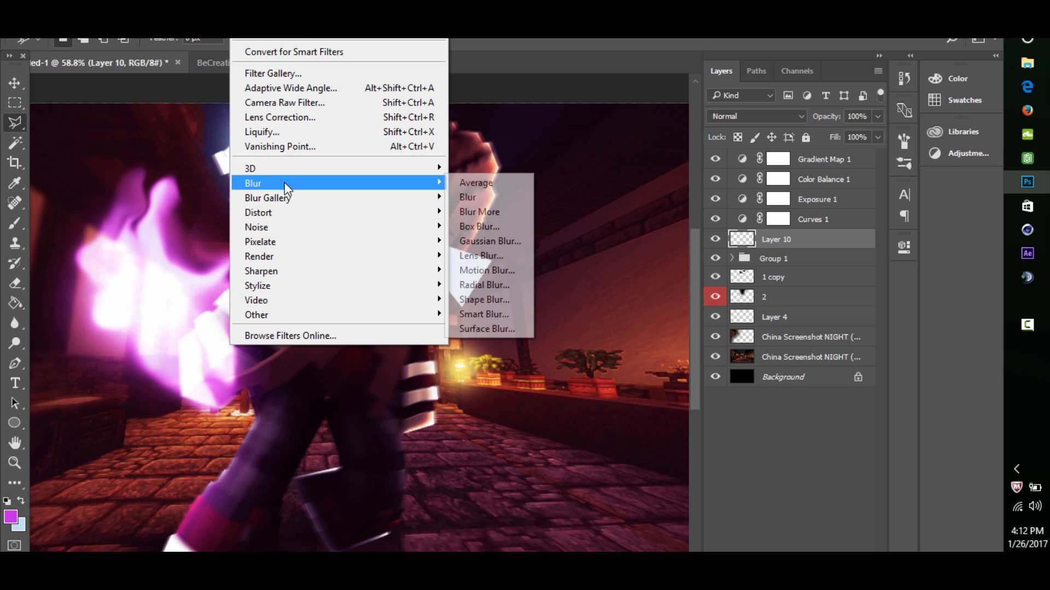
{"action": "left_click", "coordinate": [472, 241]}
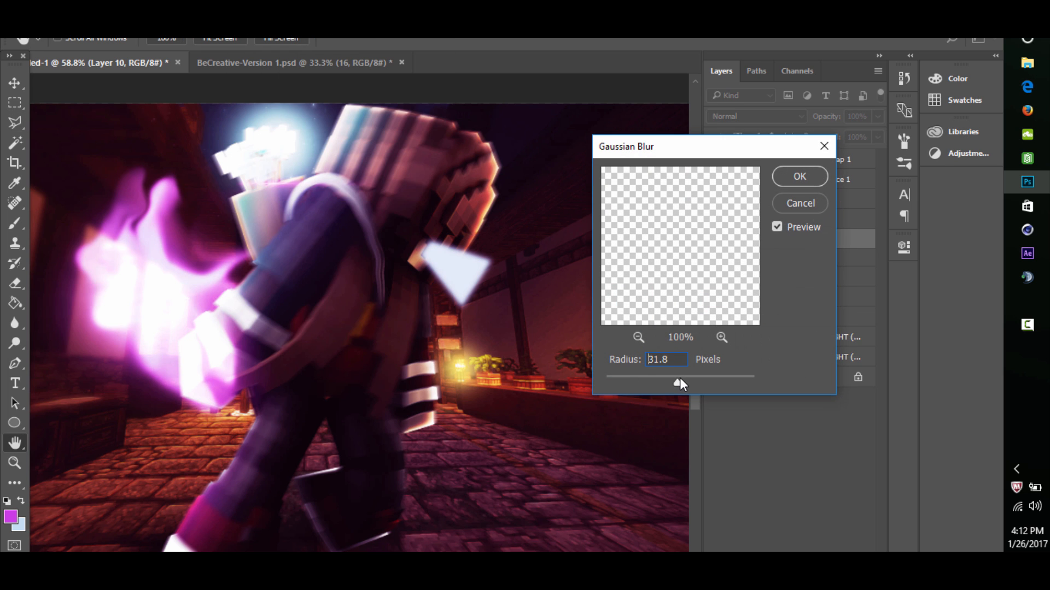
{"action": "left_click_drag", "start_coordinate": [680, 379], "coordinate": [668, 376]}
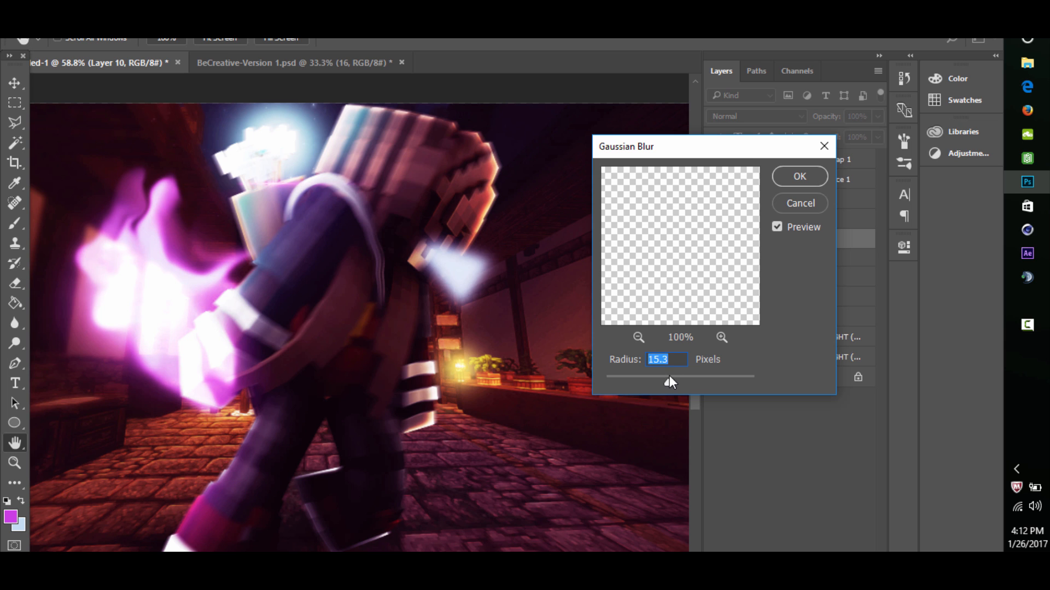
{"action": "left_click_drag", "start_coordinate": [661, 145], "coordinate": [584, 159]}
{"action": "left_click", "coordinate": [722, 190]}
{"action": "left_click", "coordinate": [15, 83]}
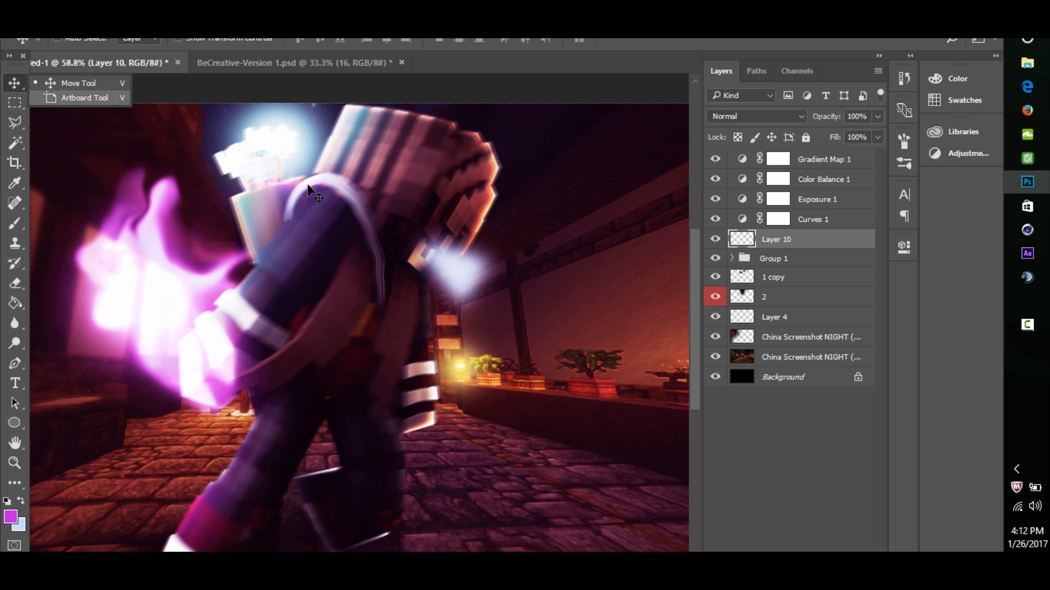
{"action": "left_click_drag", "start_coordinate": [452, 250], "coordinate": [441, 242]}
- Apply a Motion Blur to the pale wedge with an angle of 21° and a distance of 45 pixels
{"action": "left_click", "coordinate": [246, 34]}
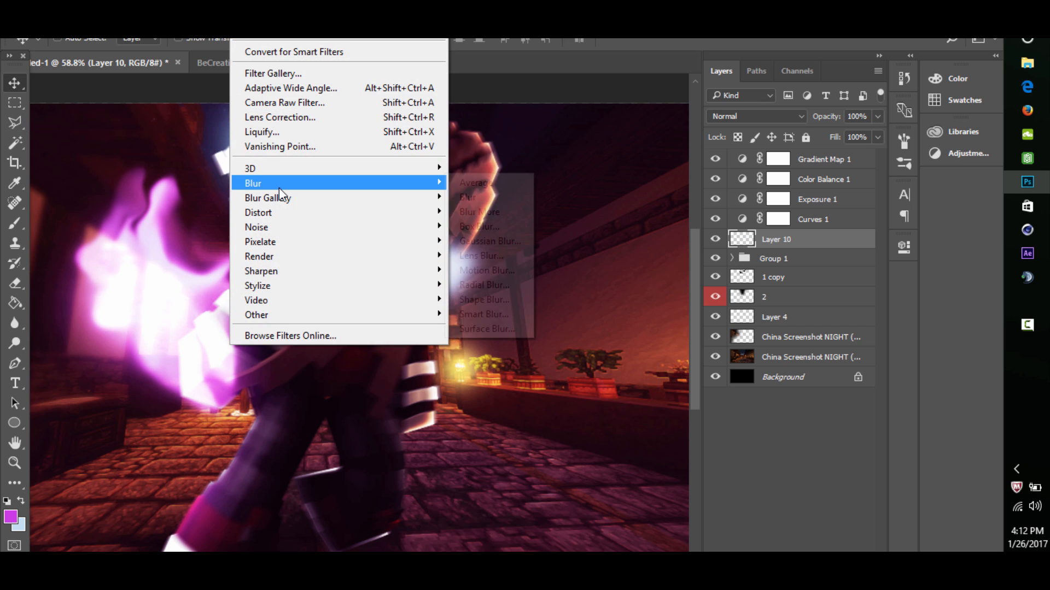
{"action": "mouse_move", "coordinate": [284, 181]}
{"action": "left_click", "coordinate": [477, 271]}
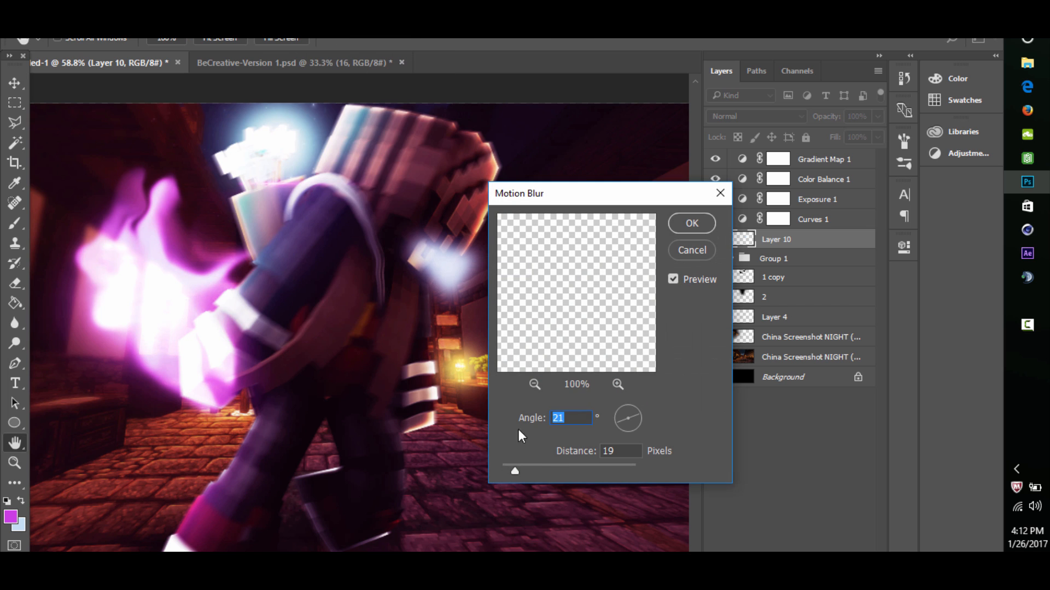
{"action": "left_click_drag", "start_coordinate": [559, 471], "coordinate": [534, 463]}
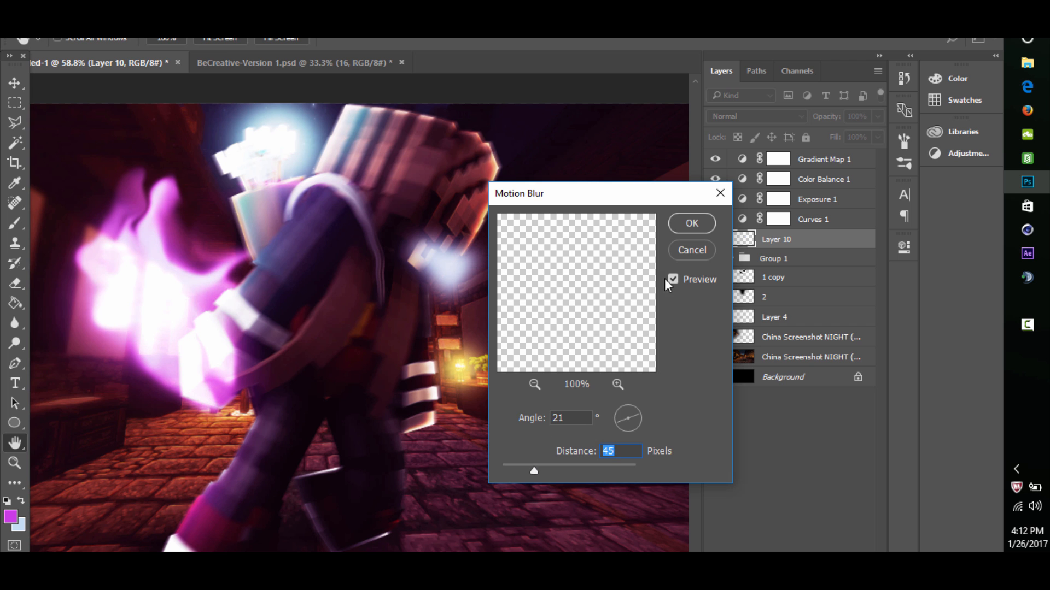
{"action": "left_click", "coordinate": [691, 223]}
- Add a new layer above Layer 10 and dab a soft pale blue glow over the light at the character's face
{"action": "key", "text": "z"}
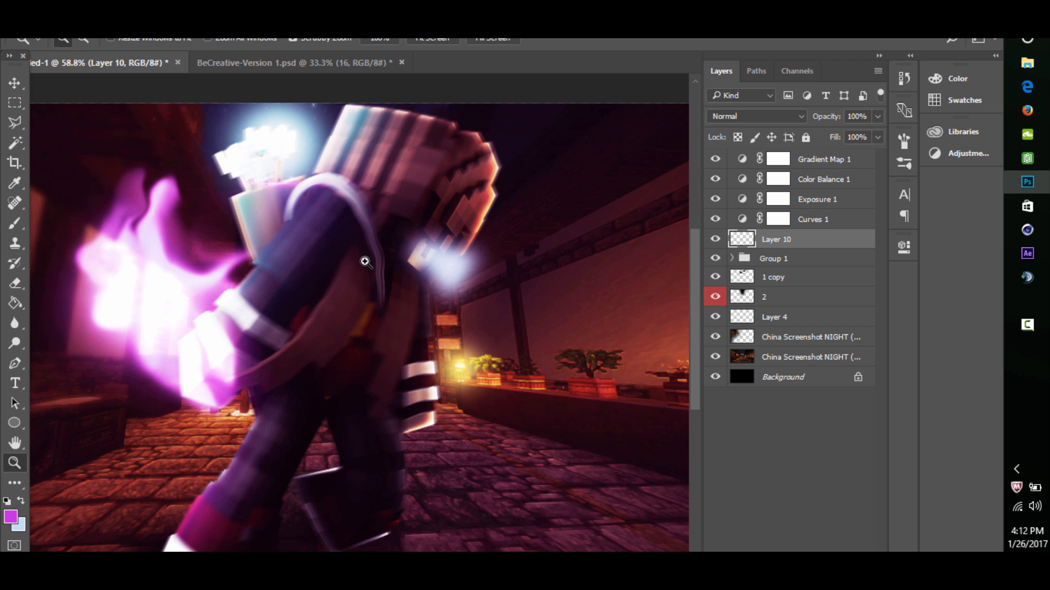
{"action": "left_click_drag", "start_coordinate": [383, 256], "coordinate": [230, 300]}
{"action": "left_click_drag", "start_coordinate": [379, 286], "coordinate": [470, 328]}
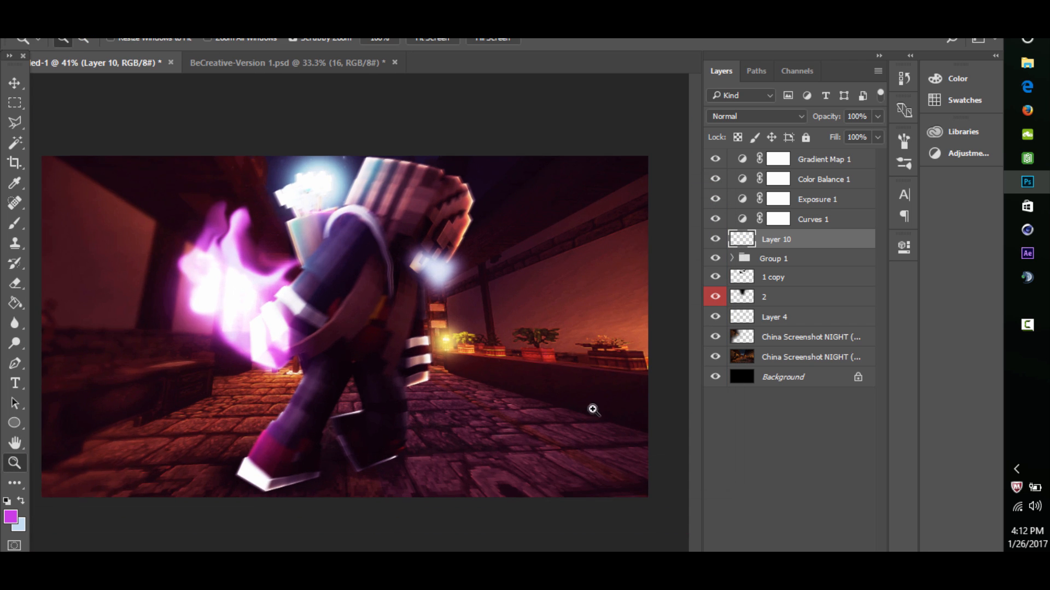
{"action": "key", "text": "ctrl+shift+alt+n"}
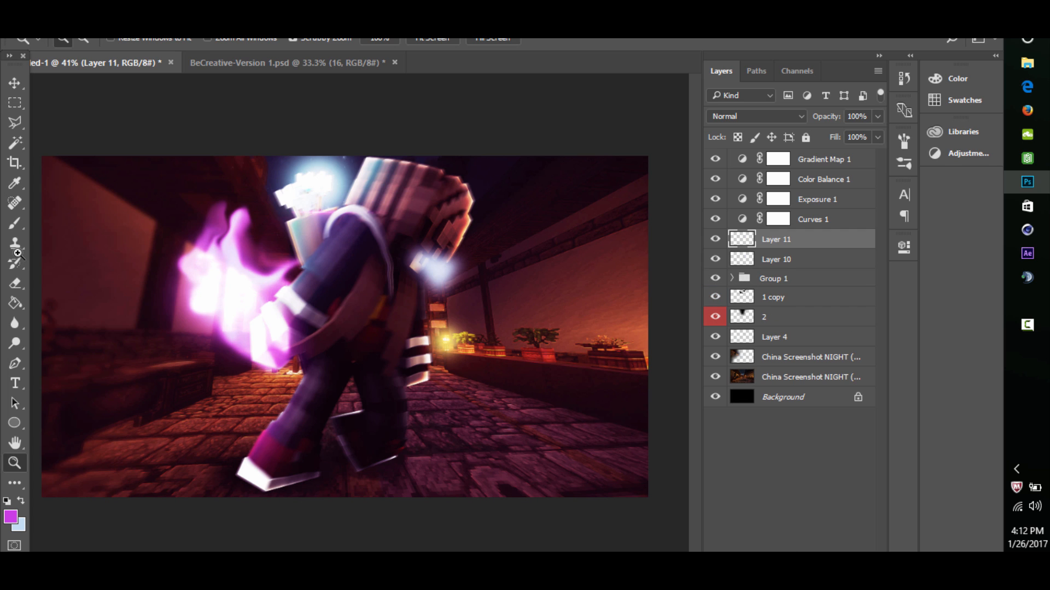
{"action": "left_click", "coordinate": [17, 223]}
{"action": "left_click", "coordinate": [21, 501]}
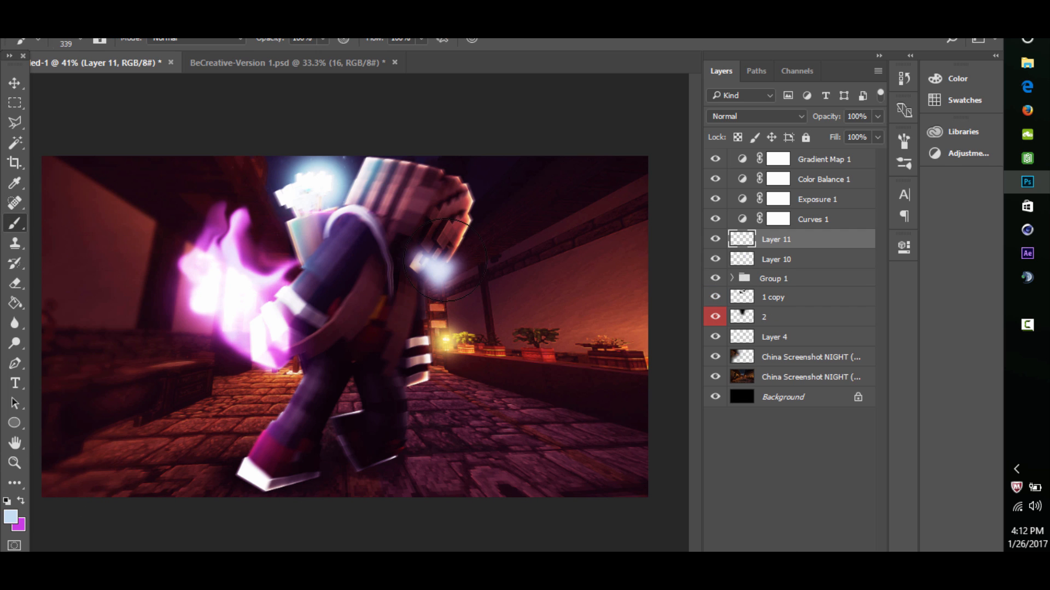
{"action": "left_click", "coordinate": [442, 263]}
- Try the Overlay blend mode on the face glow layer and compare the image with the layer hidden and shown
{"action": "left_click", "coordinate": [754, 116]}
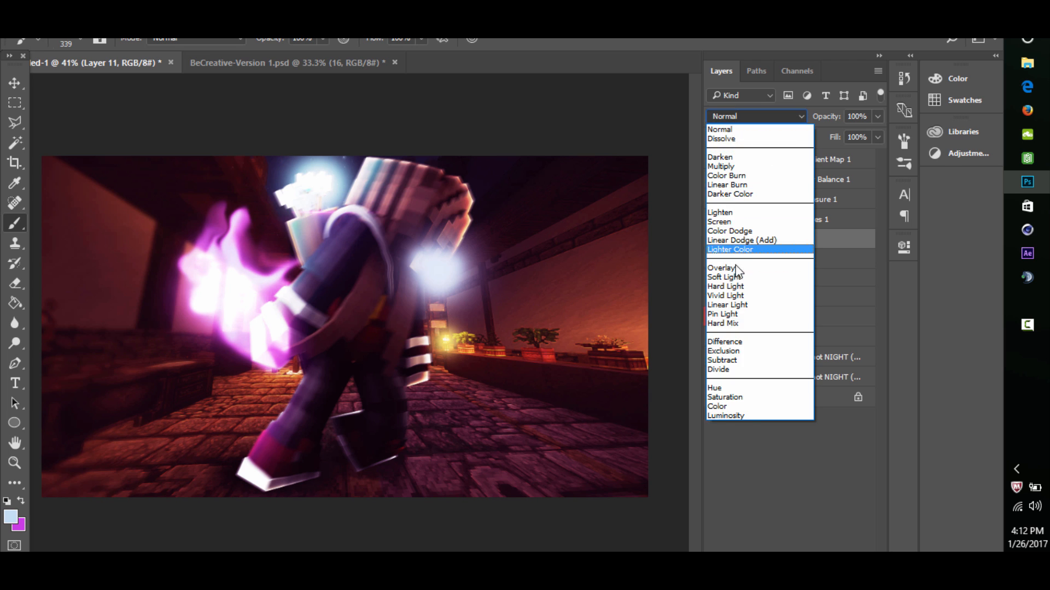
{"action": "left_click", "coordinate": [736, 268]}
{"action": "left_click", "coordinate": [715, 239]}
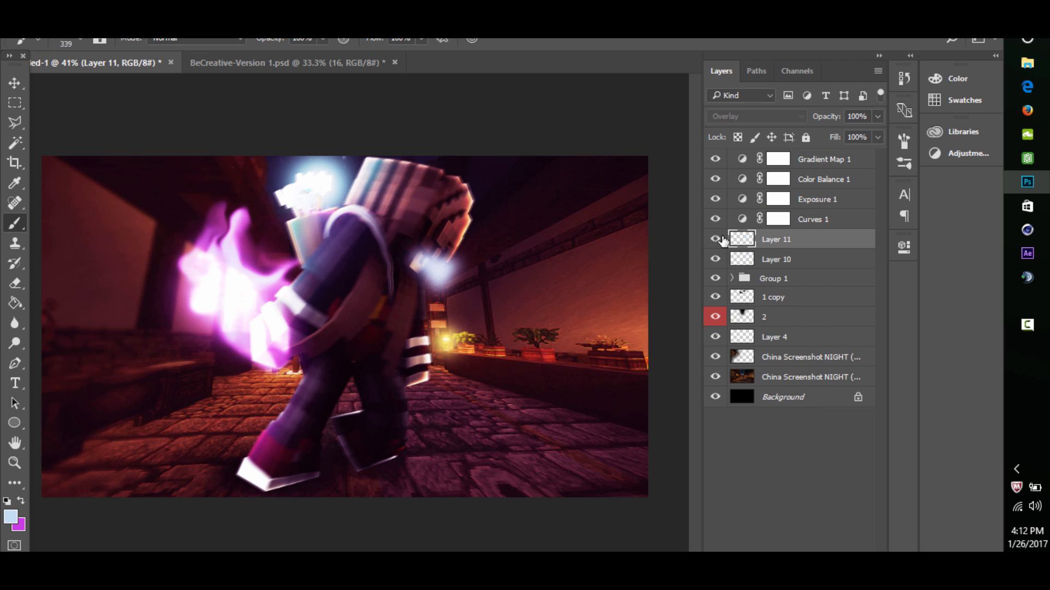
{"action": "left_click", "coordinate": [715, 239]}
- Set Layer 11's blend mode to Linear Dodge (Add), compare it hidden and shown, and lower its opacity to 51%
{"action": "left_click", "coordinate": [754, 116]}
{"action": "left_click", "coordinate": [738, 242]}
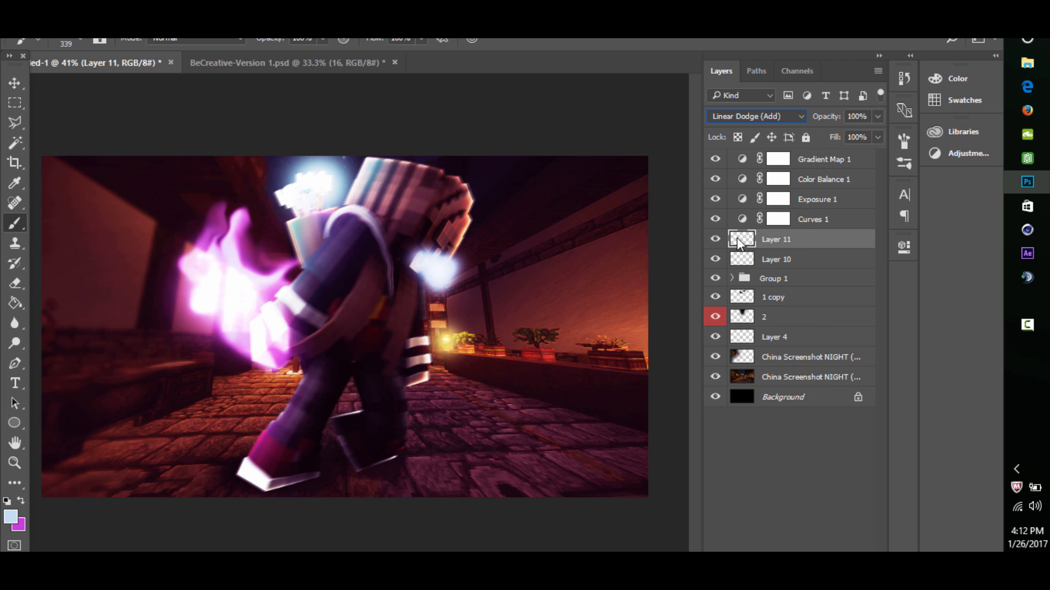
{"action": "left_click", "coordinate": [716, 240]}
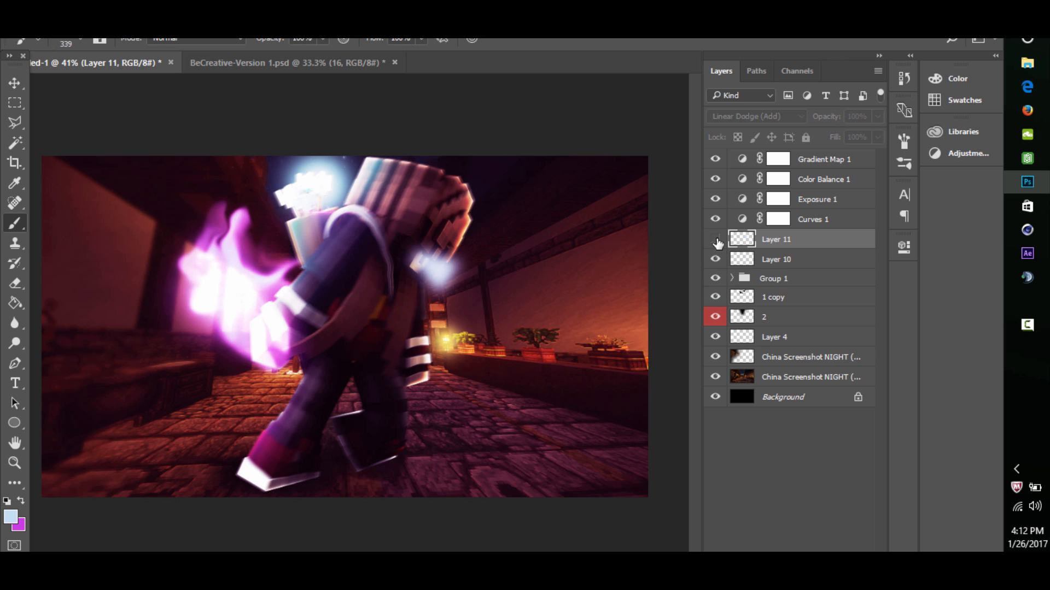
{"action": "left_click", "coordinate": [716, 240]}
{"action": "left_click", "coordinate": [878, 116]}
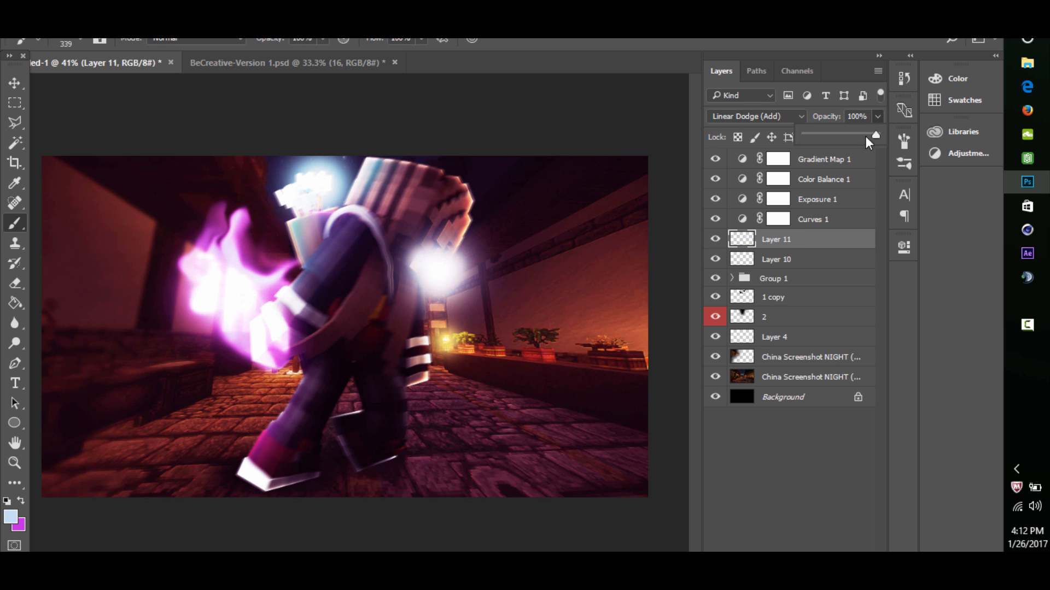
{"action": "left_click_drag", "start_coordinate": [866, 136], "coordinate": [843, 138]}
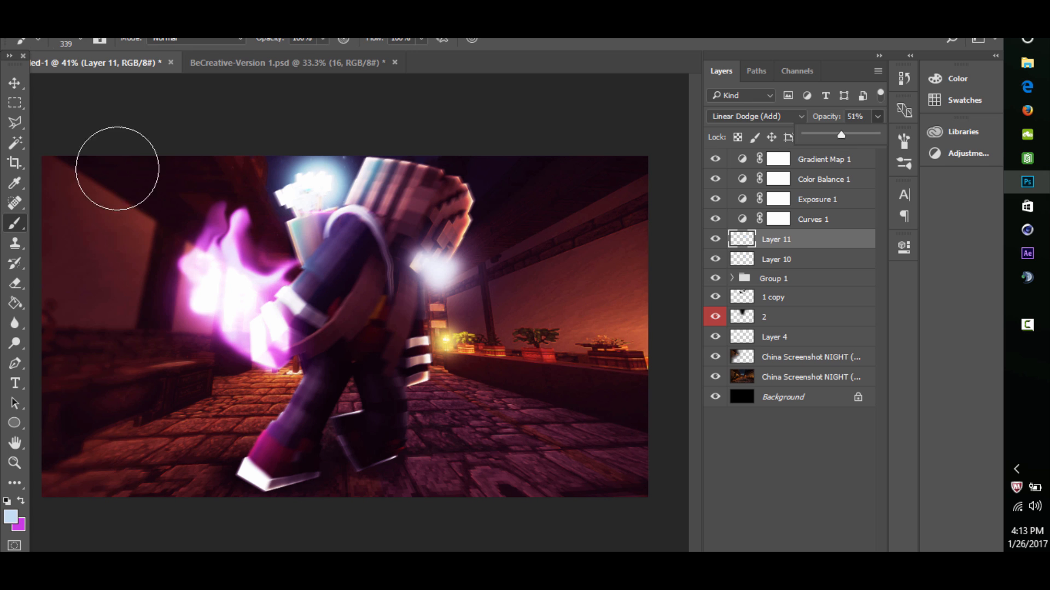
- Select Layer 10 together with Layer 11 and move both glow layers slightly closer to the character's face
{"action": "left_click", "coordinate": [15, 84]}
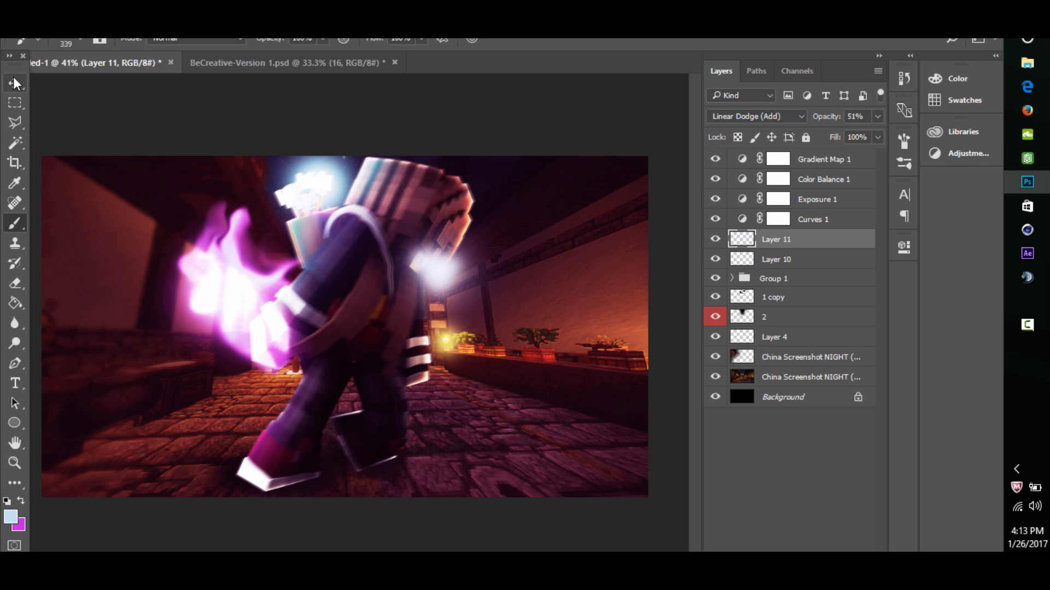
{"action": "left_click", "coordinate": [792, 259]}
{"action": "left_click", "coordinate": [793, 259], "text": "ctrl"}
{"action": "left_click_drag", "start_coordinate": [463, 288], "coordinate": [451, 264]}
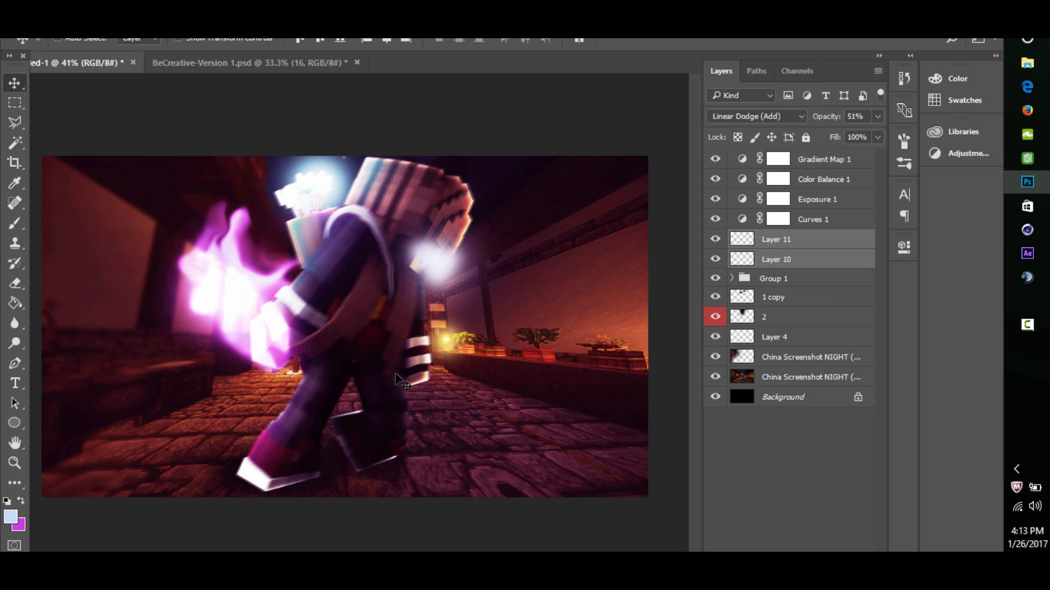
- Use Liquify's Forward Warp at brush size 90 on Layer 10 to stretch the pale wedge outward, away from the face
{"action": "left_click", "coordinate": [15, 284]}
{"action": "left_click", "coordinate": [776, 259]}
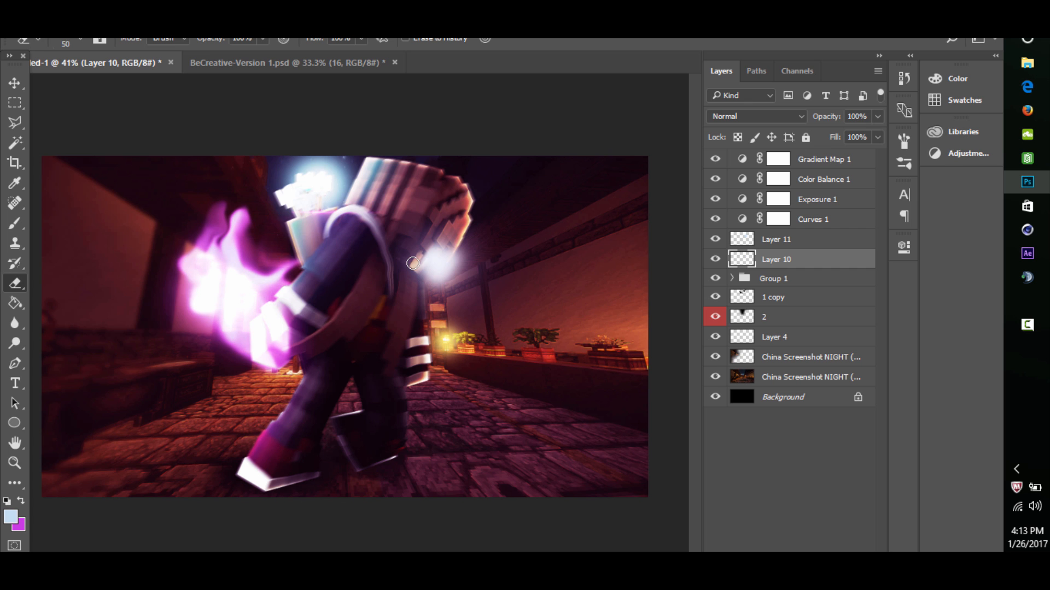
{"action": "left_click", "coordinate": [14, 463]}
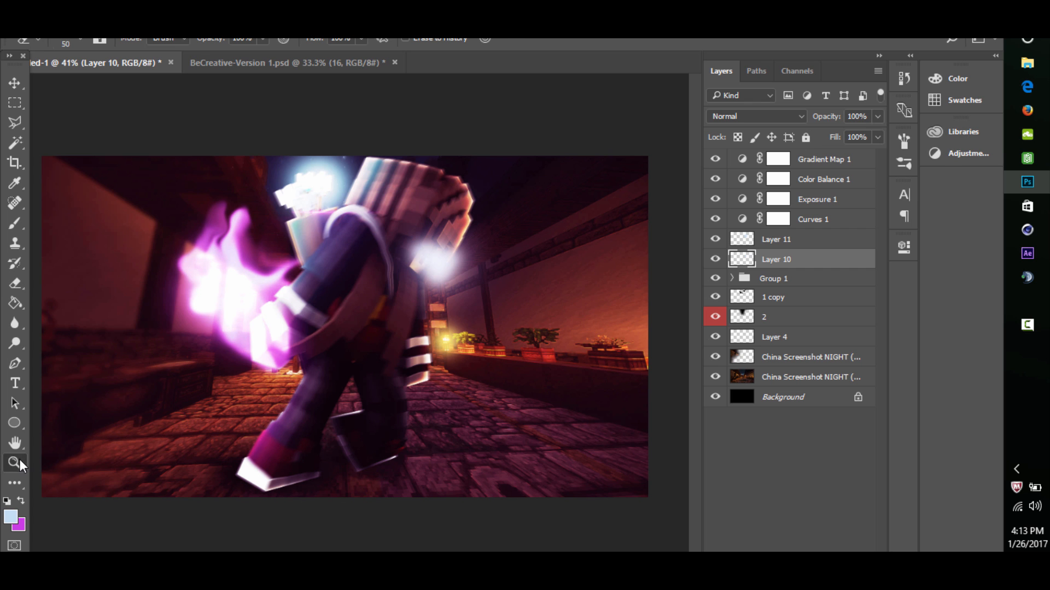
{"action": "left_click_drag", "start_coordinate": [444, 227], "coordinate": [444, 168]}
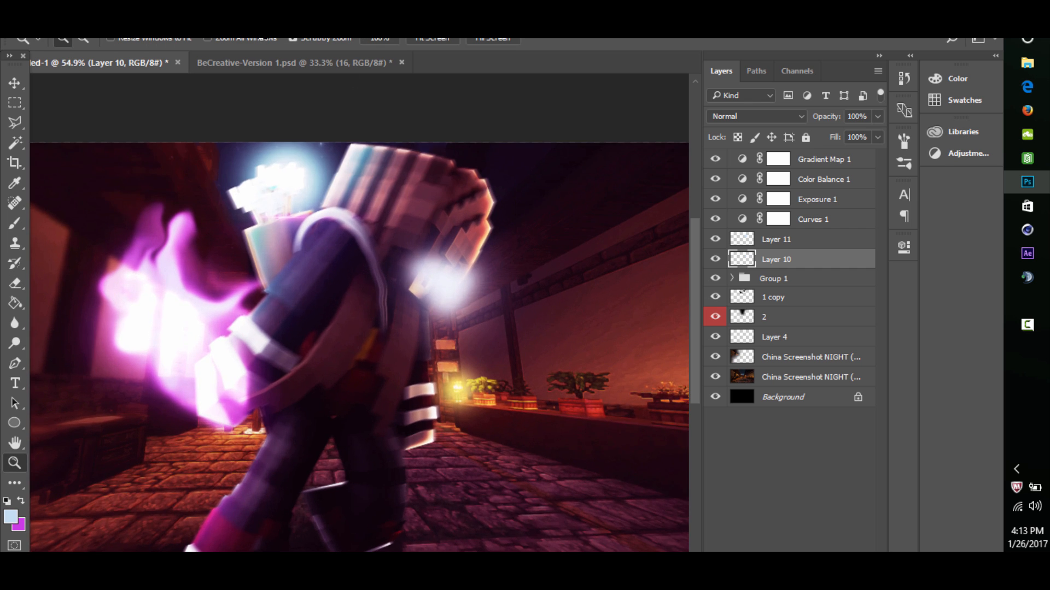
{"action": "left_click", "coordinate": [240, 18]}
{"action": "left_click", "coordinate": [297, 131]}
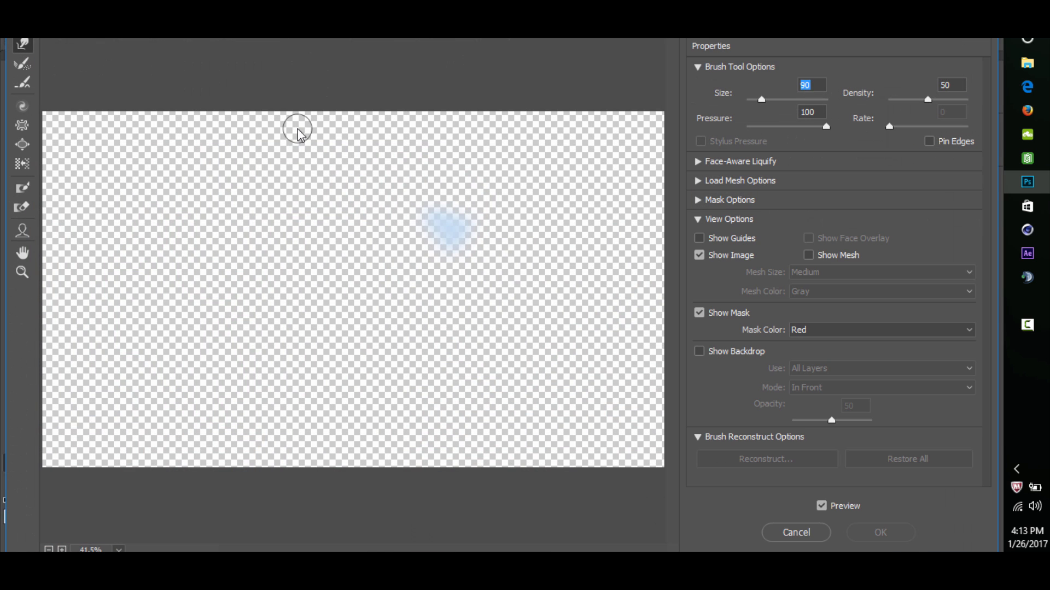
{"action": "left_click", "coordinate": [22, 272]}
{"action": "left_click_drag", "start_coordinate": [377, 190], "coordinate": [543, 303]}
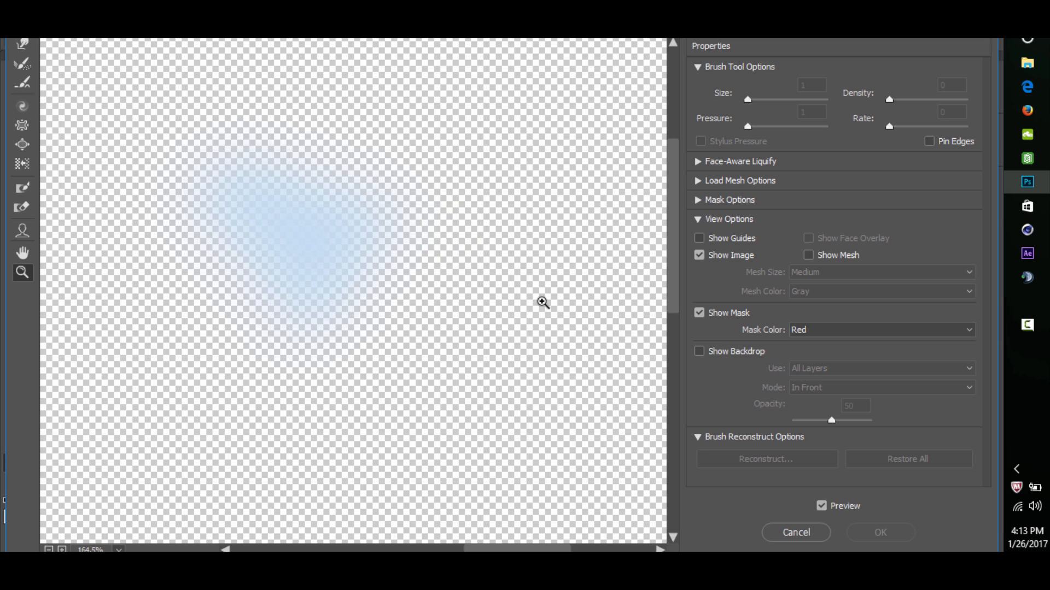
{"action": "left_click", "coordinate": [22, 44]}
{"action": "mouse_move", "coordinate": [328, 298]}
{"action": "left_mouse_down"}
{"action": "mouse_move", "coordinate": [375, 229]}
{"action": "mouse_move", "coordinate": [430, 263]}
{"action": "mouse_move", "coordinate": [438, 201]}
{"action": "mouse_move", "coordinate": [368, 281]}
{"action": "mouse_move", "coordinate": [281, 287]}
{"action": "mouse_move", "coordinate": [351, 299]}
{"action": "mouse_move", "coordinate": [376, 236]}
{"action": "mouse_move", "coordinate": [422, 301]}
{"action": "mouse_move", "coordinate": [366, 308]}
{"action": "mouse_move", "coordinate": [476, 255]}
{"action": "left_mouse_up"}
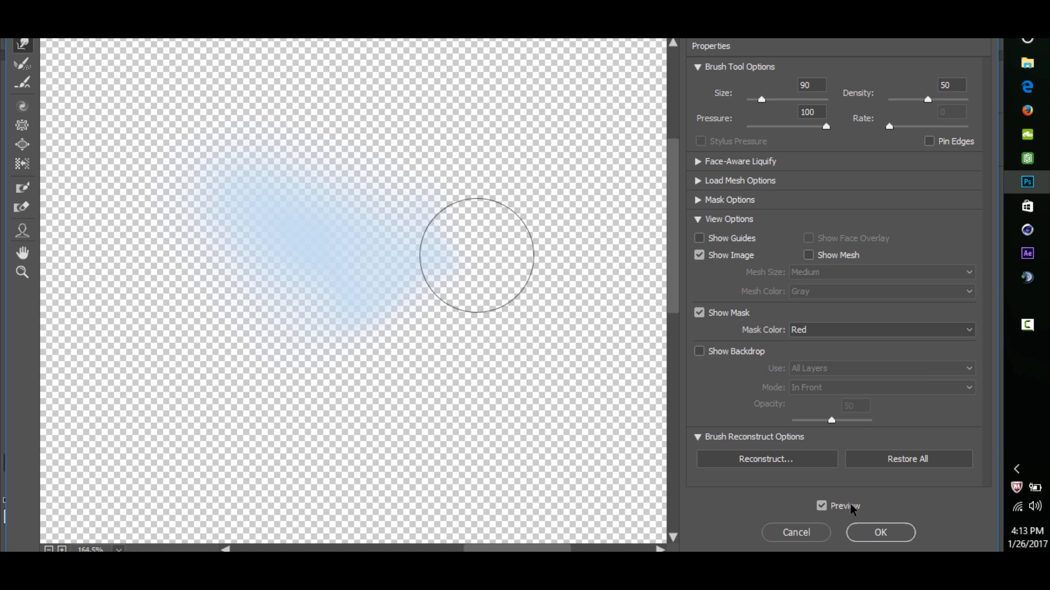
{"action": "left_click", "coordinate": [878, 532]}
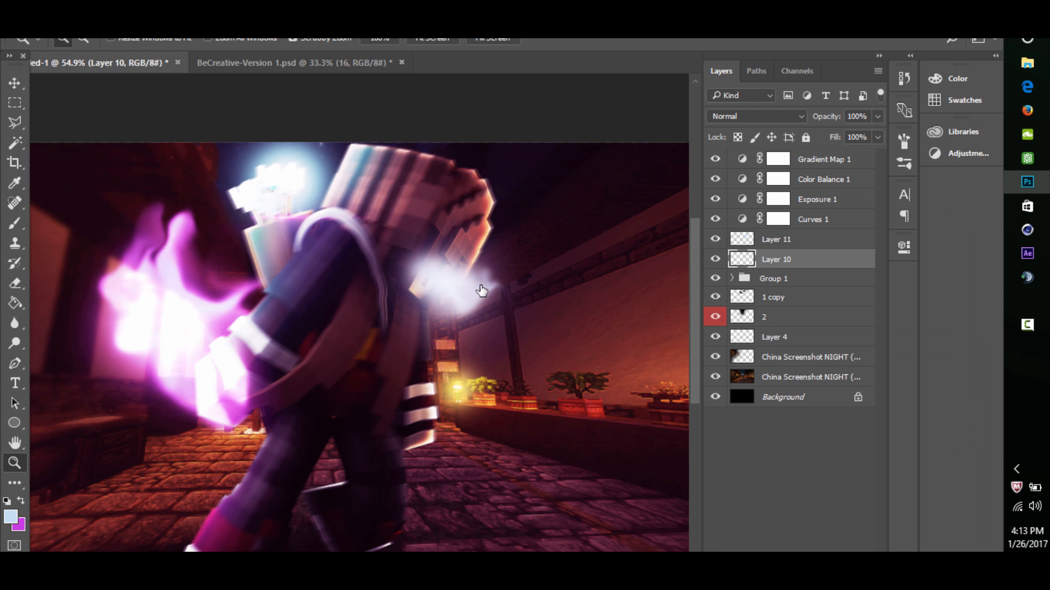
- Add an Outer Glow to Layer 10 in magenta d42cb2 with 96% opacity
{"action": "left_click_drag", "start_coordinate": [471, 287], "coordinate": [452, 249]}
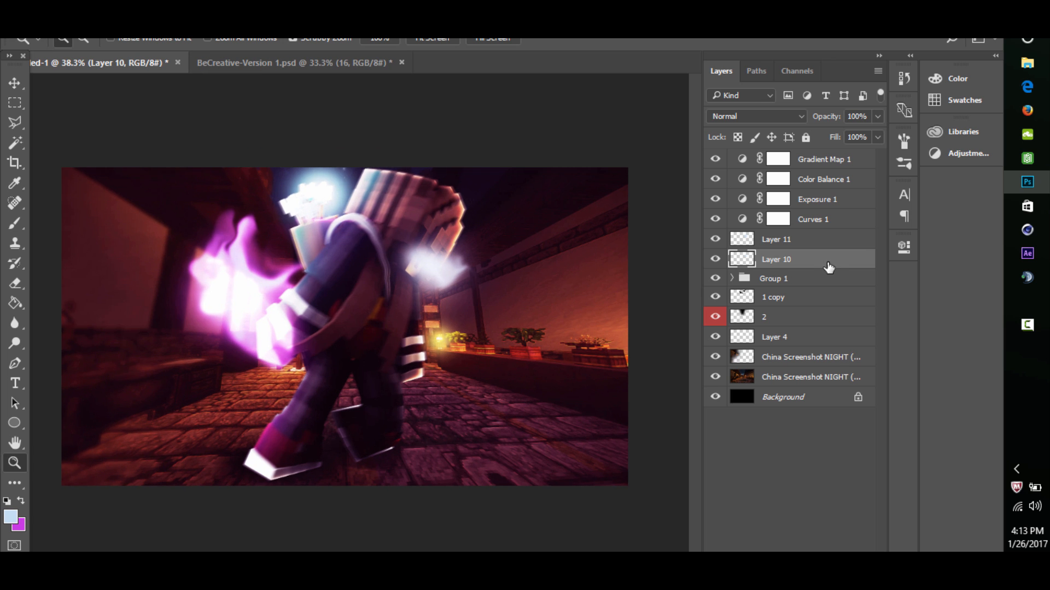
{"action": "double_click", "coordinate": [829, 267]}
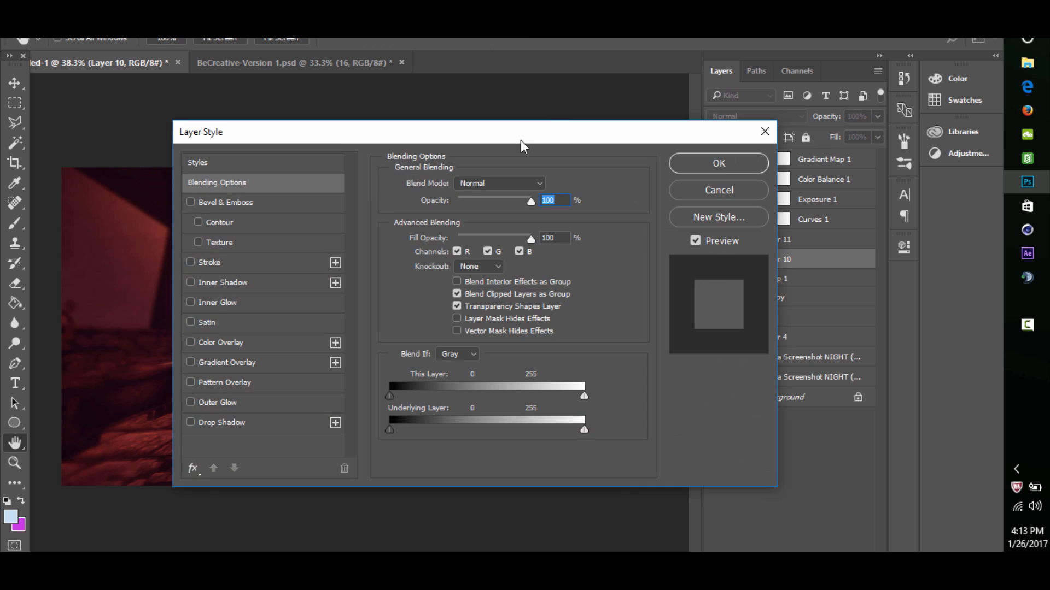
{"action": "left_click_drag", "start_coordinate": [520, 140], "coordinate": [838, 126]}
{"action": "left_click", "coordinate": [560, 388]}
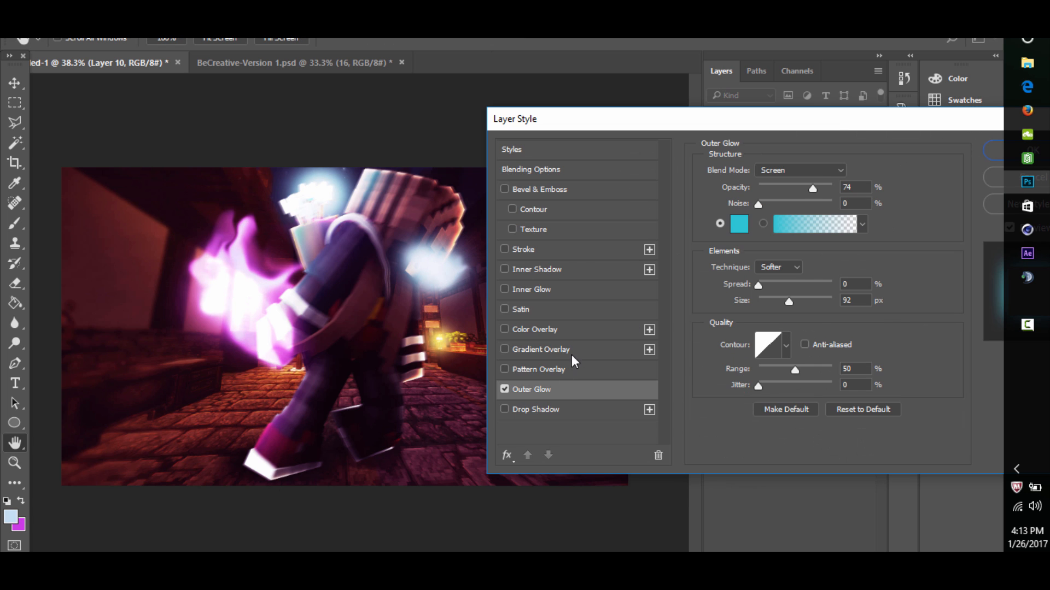
{"action": "left_click", "coordinate": [741, 224]}
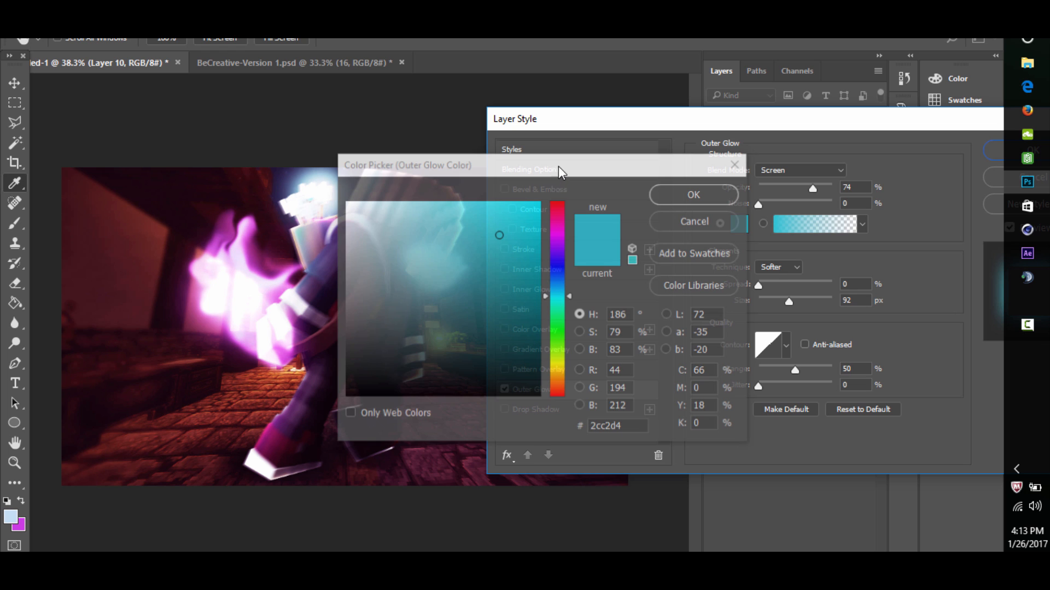
{"action": "left_click_drag", "start_coordinate": [558, 166], "coordinate": [729, 171]}
{"action": "left_click", "coordinate": [717, 235]}
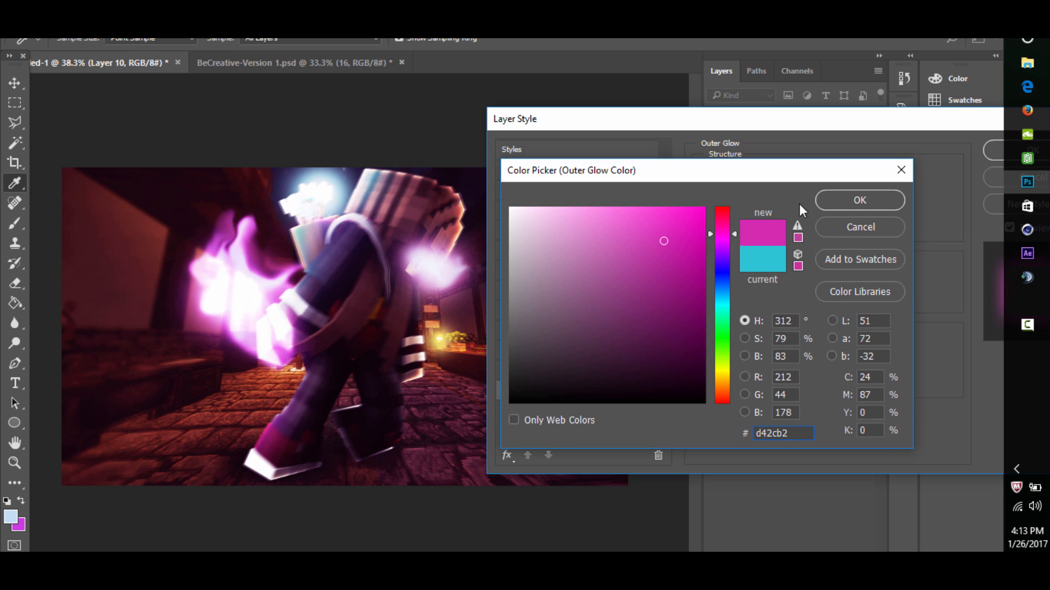
{"action": "left_click", "coordinate": [849, 197]}
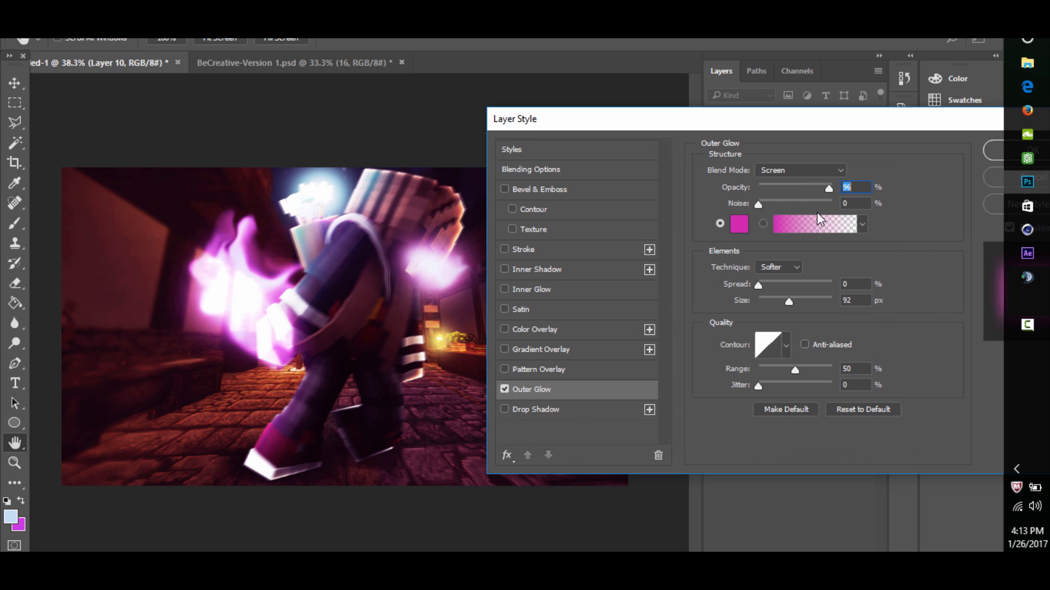
- Compare the image with Layer 10's Outer Glow off and on, and apply the layer style
{"action": "left_click", "coordinate": [506, 386]}
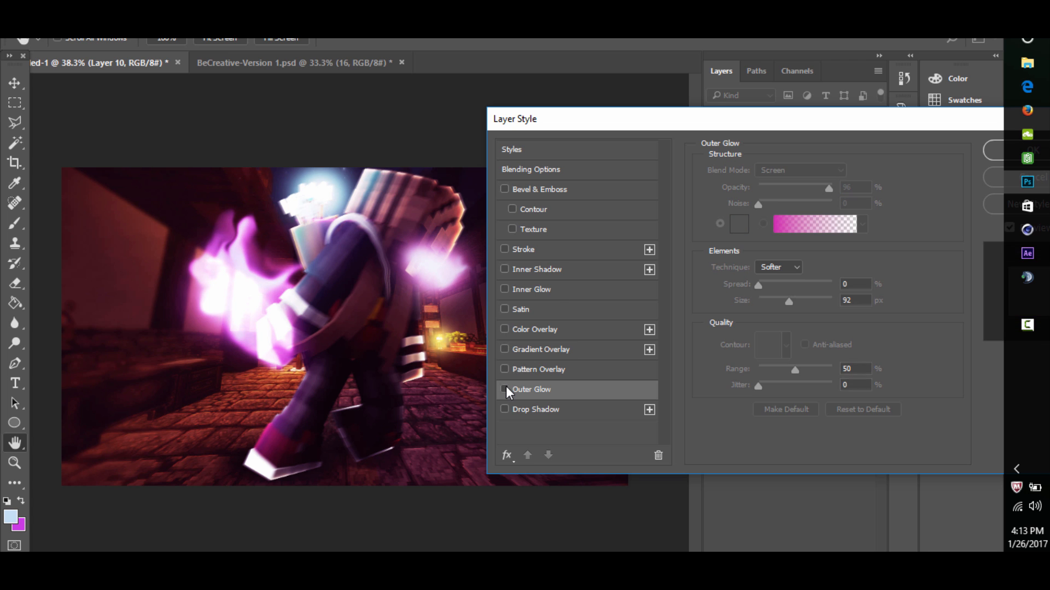
{"action": "left_click", "coordinate": [507, 386]}
{"action": "left_click_drag", "start_coordinate": [643, 129], "coordinate": [243, 125]}
{"action": "left_click", "coordinate": [651, 186]}
- Compare the image with Layer 10 hidden and shown, and hide the pale blue glow on Layer 11
{"action": "left_click_drag", "start_coordinate": [513, 254], "coordinate": [452, 251]}
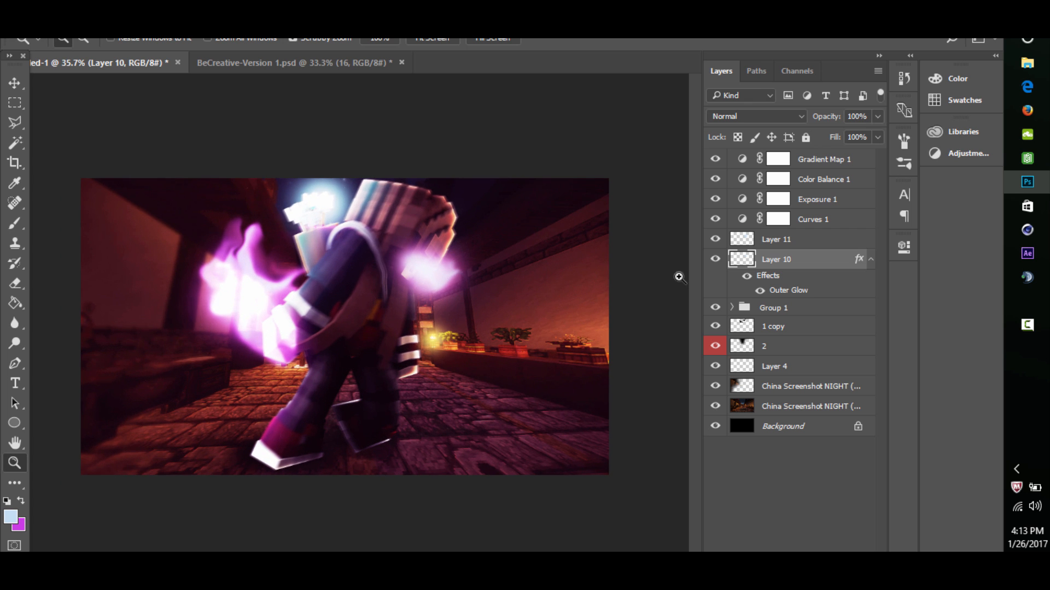
{"action": "left_click", "coordinate": [714, 261]}
{"action": "left_click", "coordinate": [715, 261]}
{"action": "left_click", "coordinate": [715, 239]}
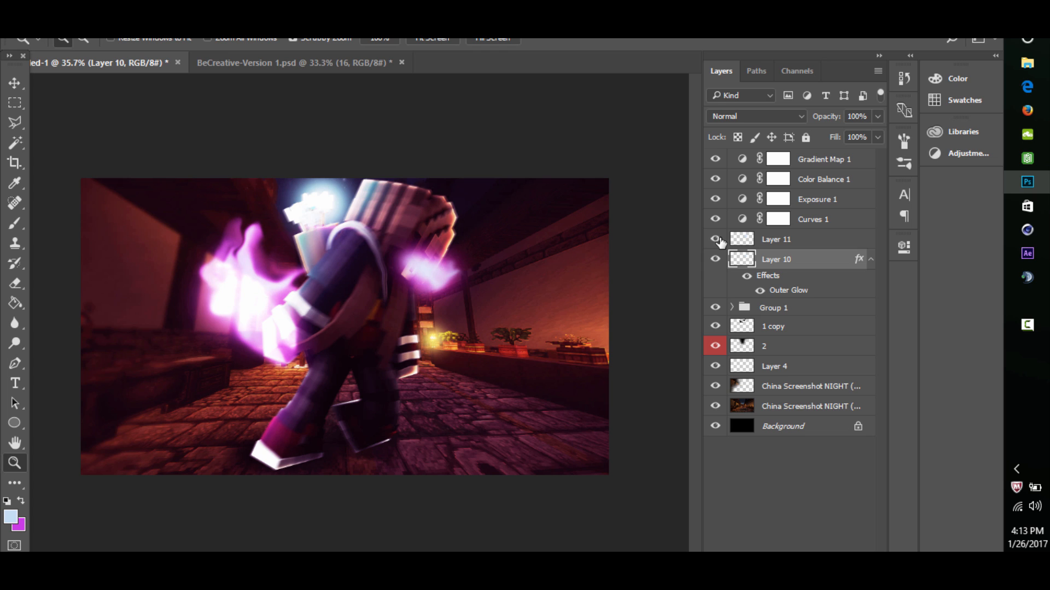
{"action": "left_click", "coordinate": [716, 240]}
- Add a new layer above Layer 10 and dab a soft magenta brush spot over the face glow
{"action": "key", "text": "ctrl+shift+alt+n"}
{"action": "left_click", "coordinate": [21, 501]}
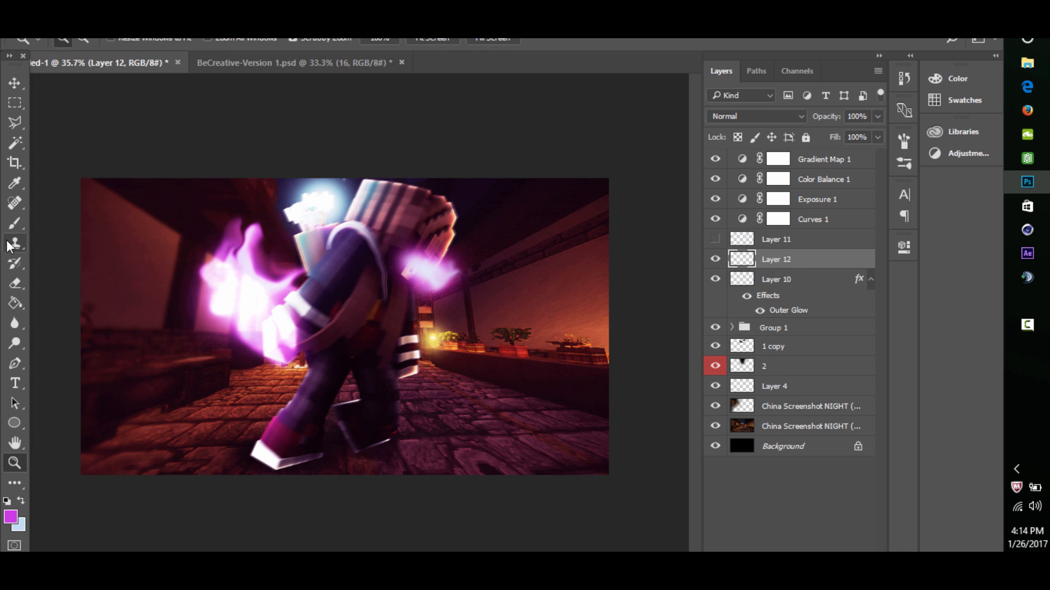
{"action": "left_click", "coordinate": [15, 224]}
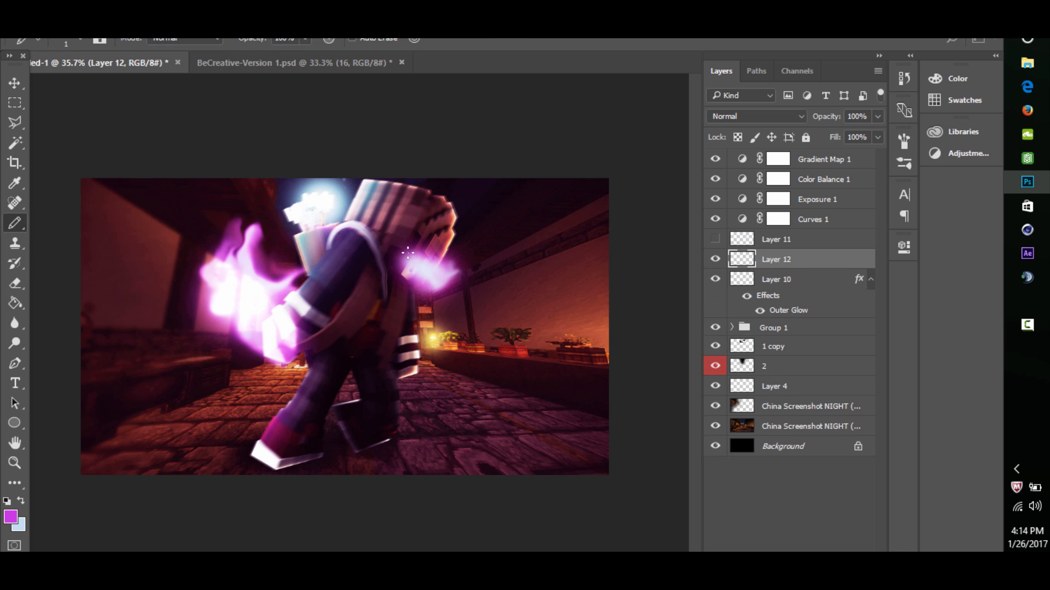
{"action": "right_click", "coordinate": [15, 223]}
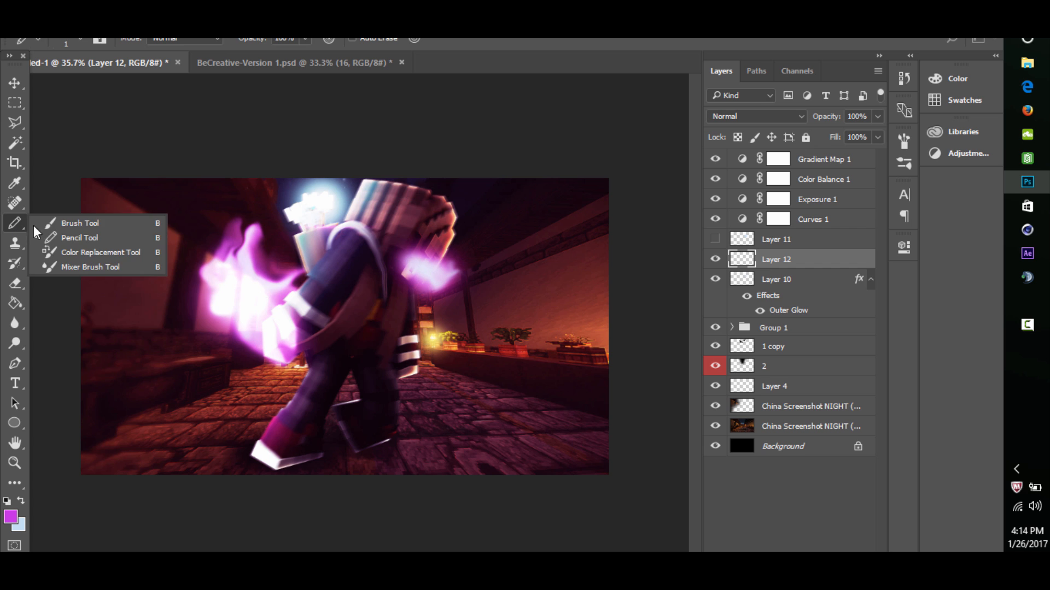
{"action": "left_click", "coordinate": [57, 225]}
{"action": "left_click", "coordinate": [449, 275]}
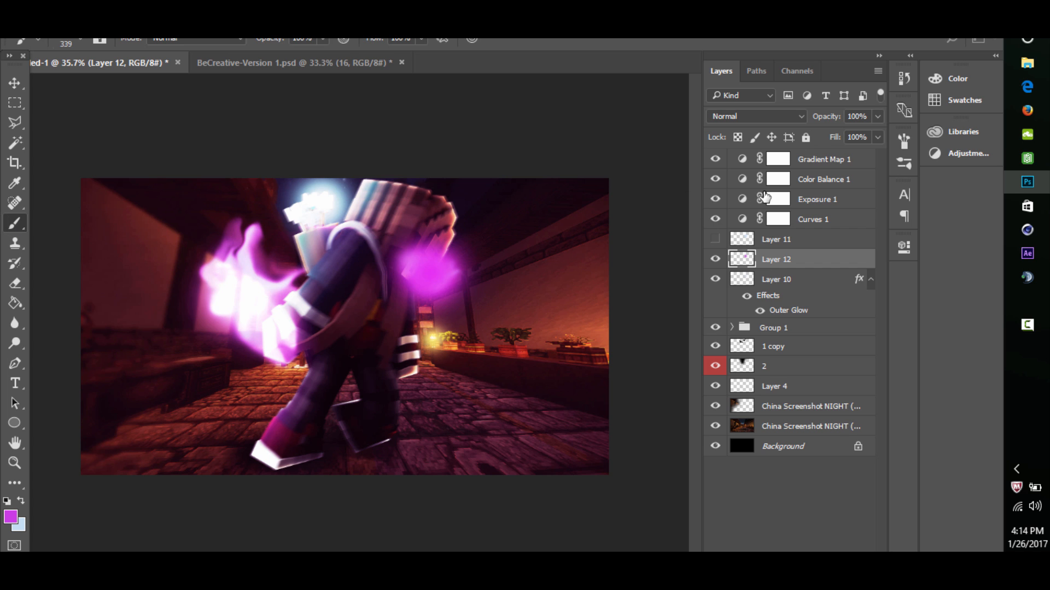
- Set the magenta spot layer's blend mode to Linear Dodge (Add) and its opacity to 50%
{"action": "left_click", "coordinate": [771, 116]}
{"action": "left_click", "coordinate": [739, 239]}
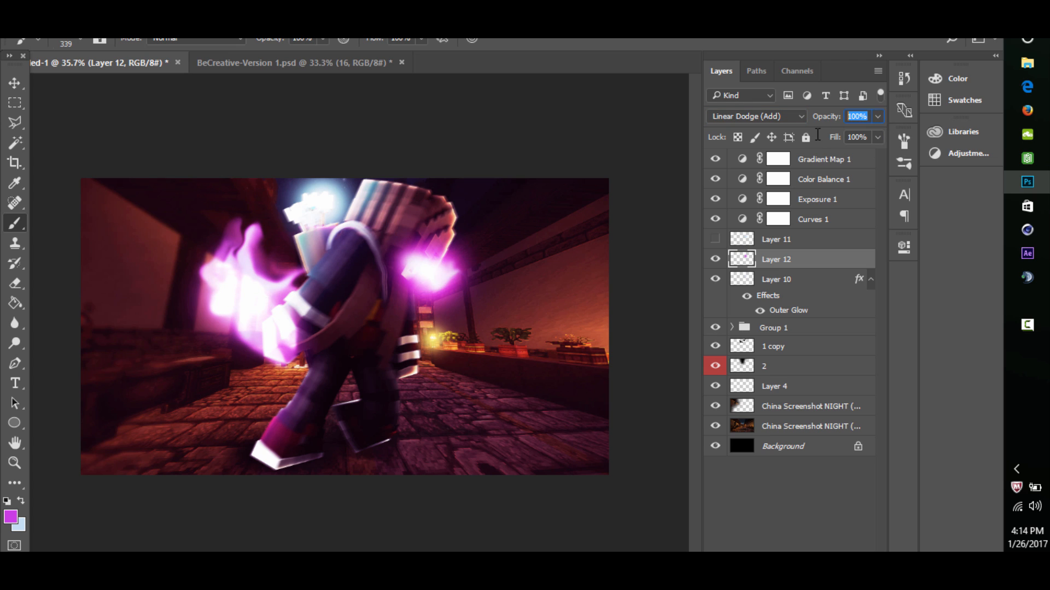
{"action": "type", "text": "50"}
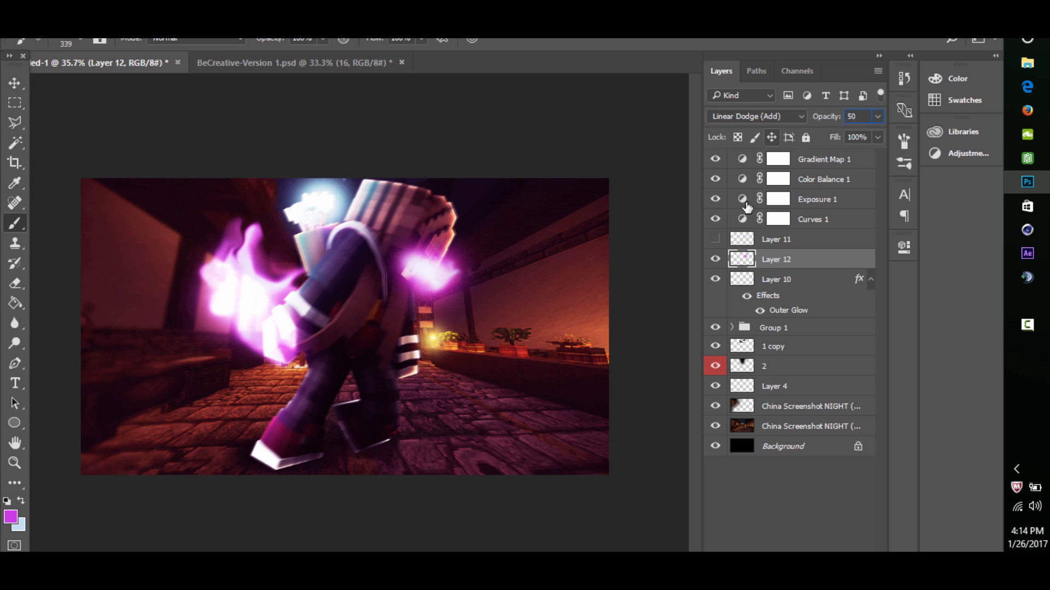
{"action": "key", "text": "Return"}
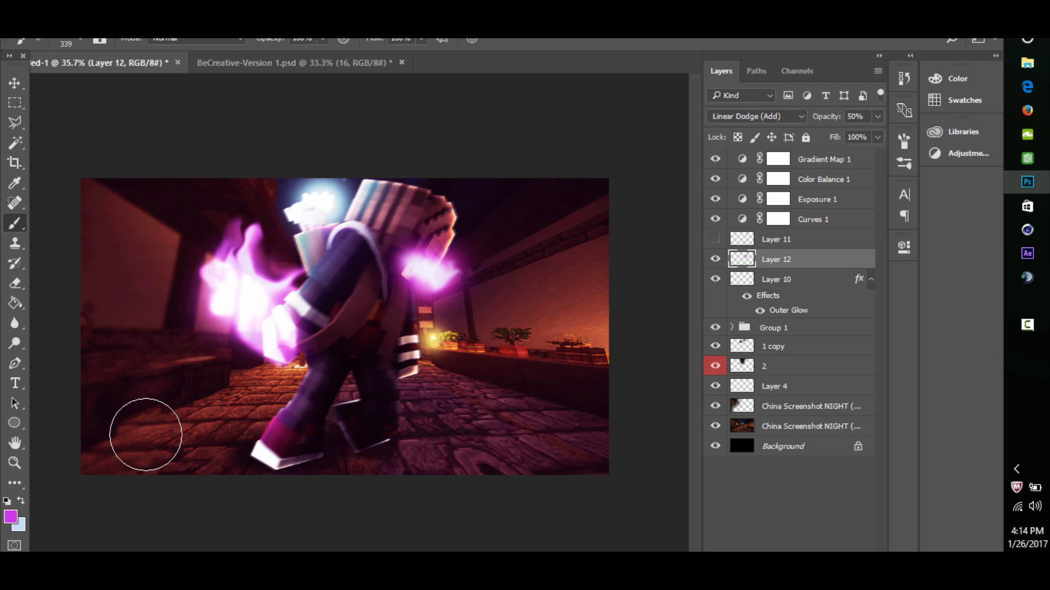
- Add a clipped layer above Falla1 copy 2 in Group 1 and brush magenta light along the character's face side
{"action": "left_click", "coordinate": [15, 464]}
{"action": "left_click_drag", "start_coordinate": [430, 261], "coordinate": [386, 302]}
{"action": "left_click_drag", "start_coordinate": [445, 284], "coordinate": [484, 247]}
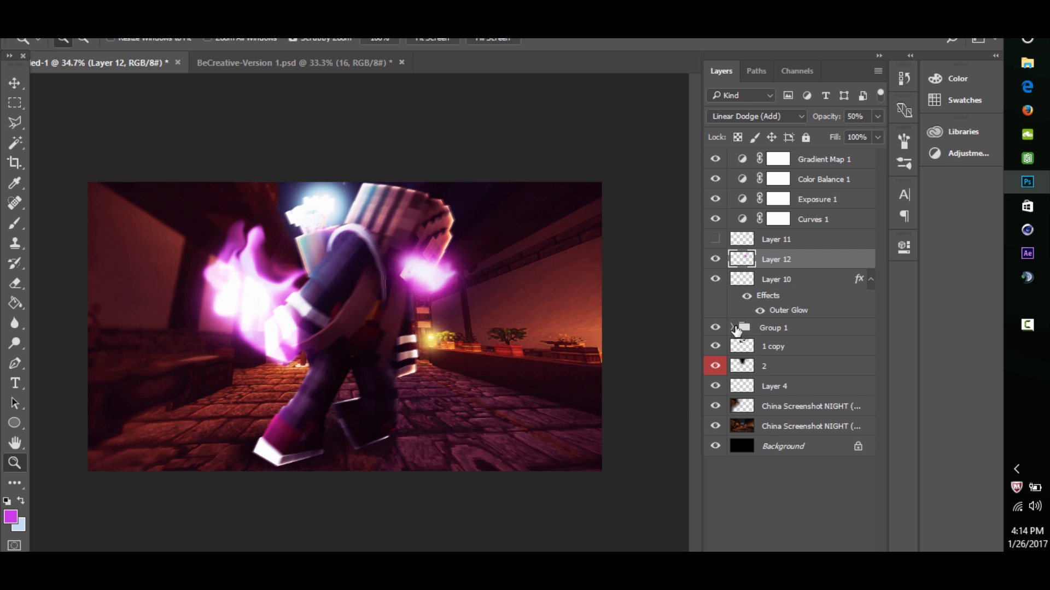
{"action": "left_click", "coordinate": [733, 327]}
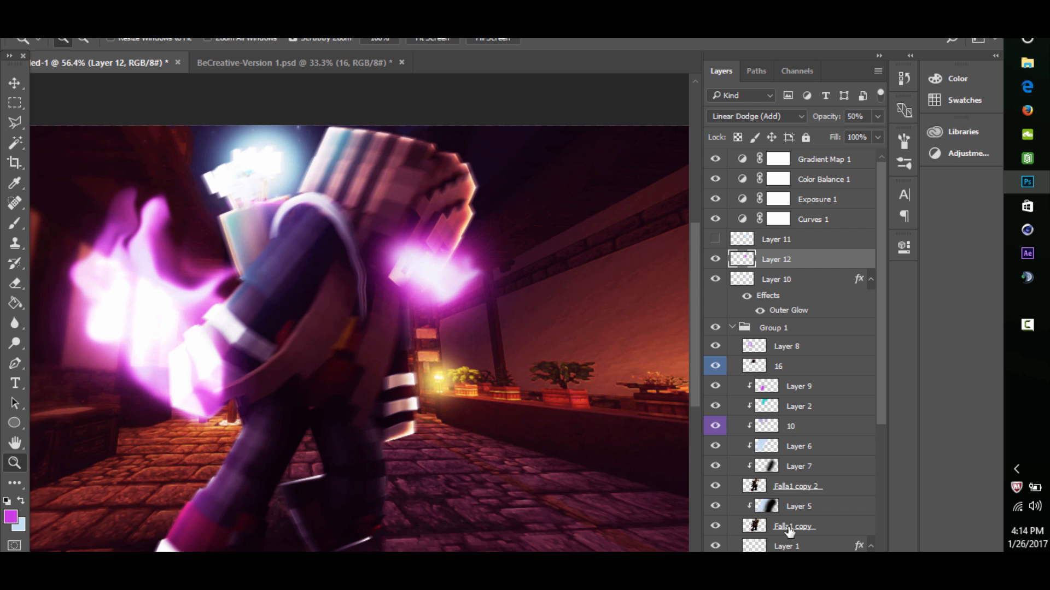
{"action": "left_click", "coordinate": [789, 529]}
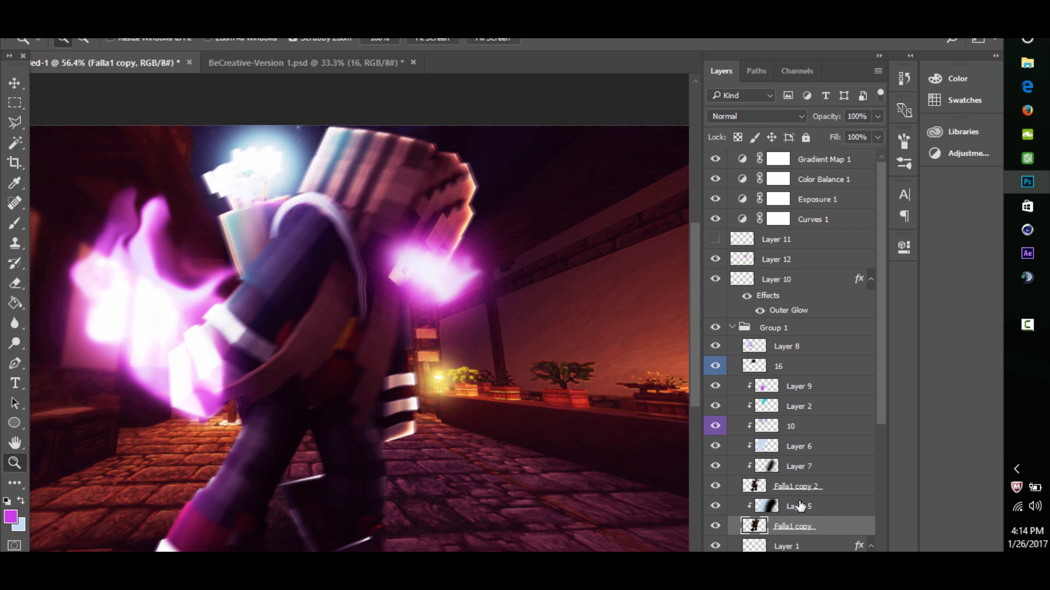
{"action": "left_click", "coordinate": [793, 470]}
{"action": "left_click", "coordinate": [796, 490]}
{"action": "key", "text": "ctrl+shift+alt+n"}
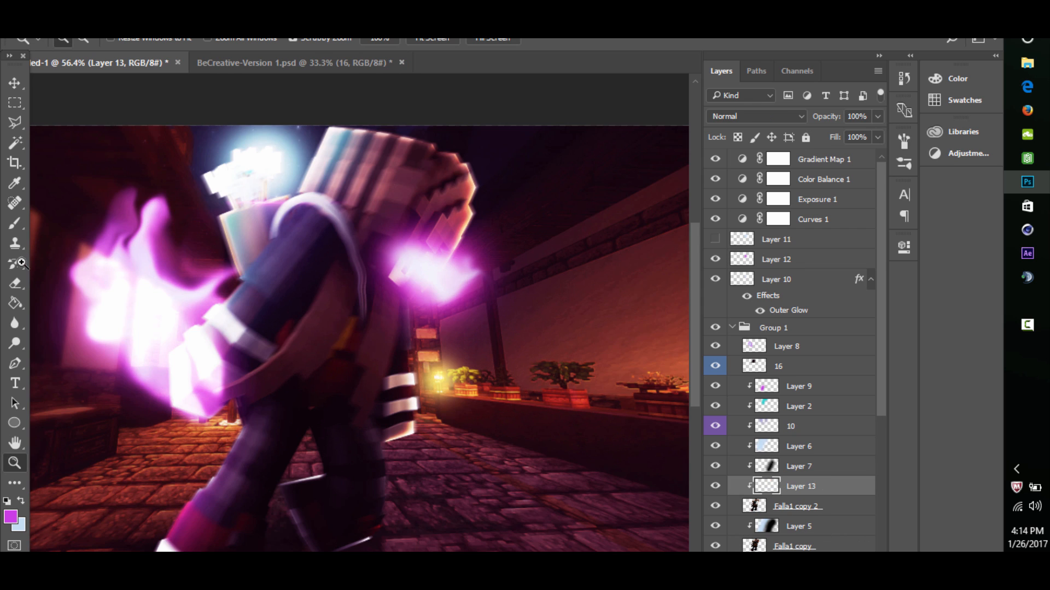
{"action": "left_click", "coordinate": [15, 223]}
{"action": "mouse_move", "coordinate": [471, 398]}
{"action": "left_mouse_down"}
{"action": "mouse_move", "coordinate": [485, 311]}
{"action": "mouse_move", "coordinate": [532, 181]}
{"action": "left_mouse_up"}
- Set the blend mode of the clipped magenta light layer, Layer 13, to Linear Dodge (Add)
{"action": "left_click", "coordinate": [780, 117]}
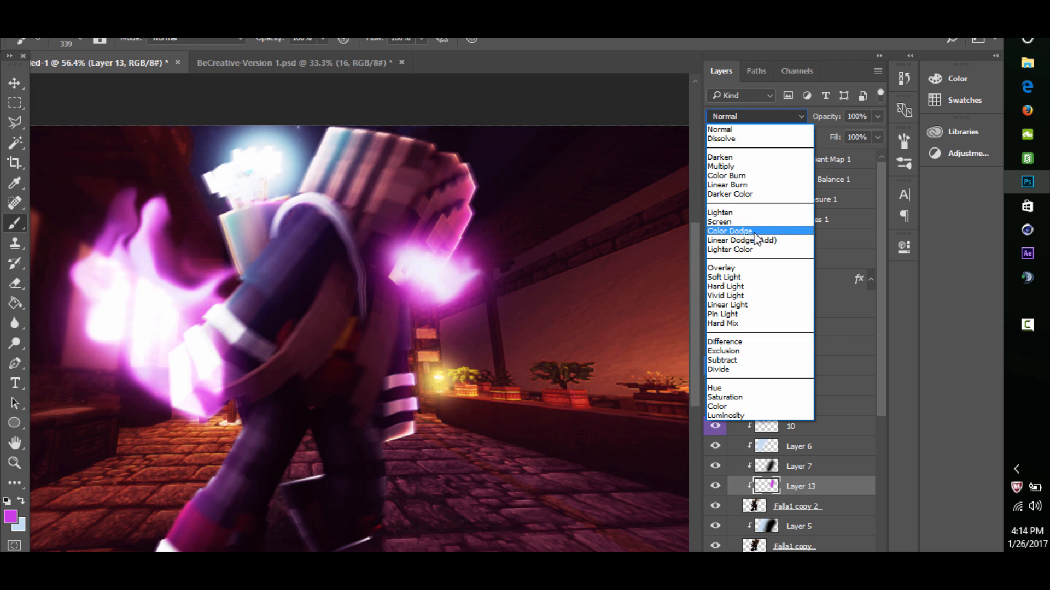
{"action": "left_click", "coordinate": [756, 240]}
{"action": "left_click", "coordinate": [755, 239]}
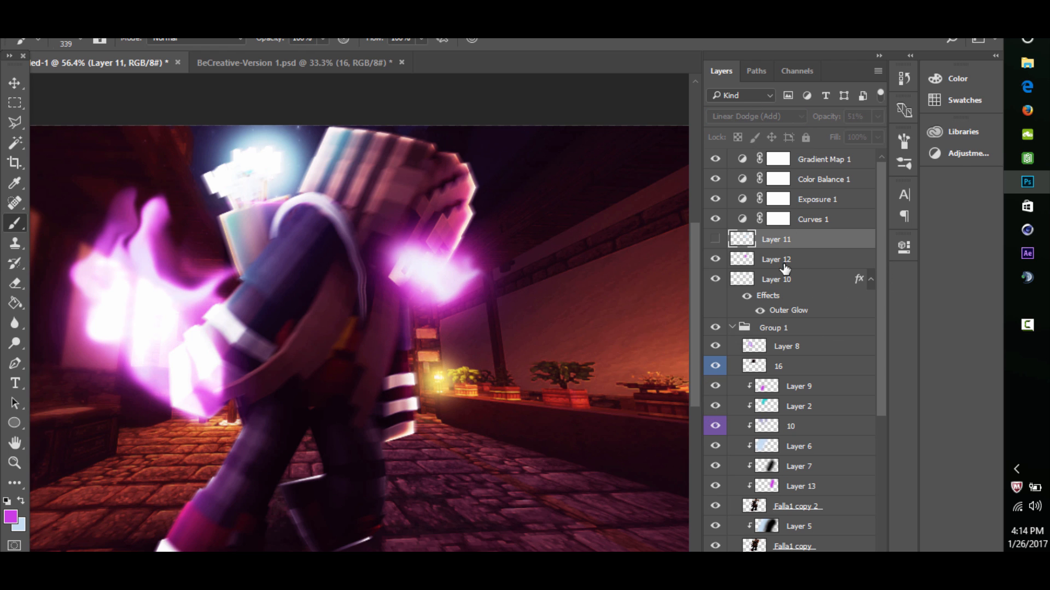
{"action": "left_click", "coordinate": [793, 485]}
{"action": "left_click", "coordinate": [757, 117]}
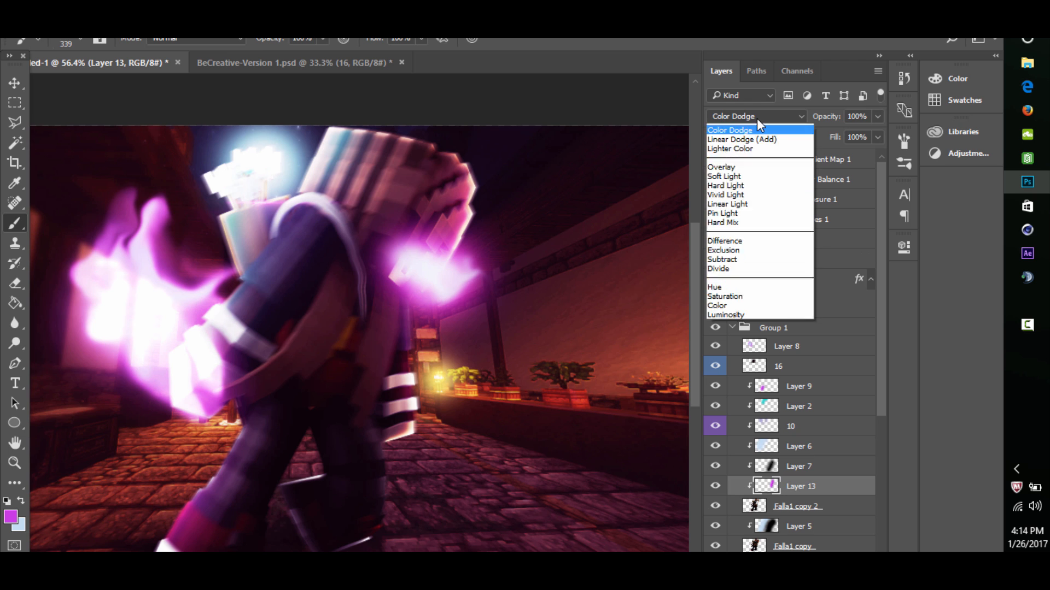
{"action": "left_click", "coordinate": [762, 241]}
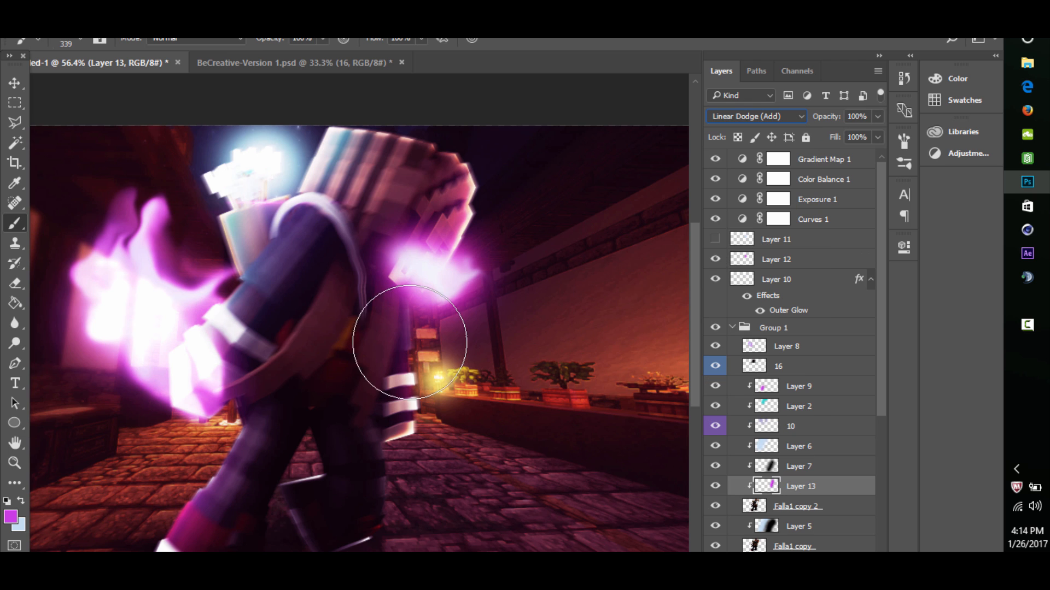
- Erase excess magenta light from the character's torso on Layer 13 with an enlarged eraser
{"action": "left_click", "coordinate": [15, 283]}
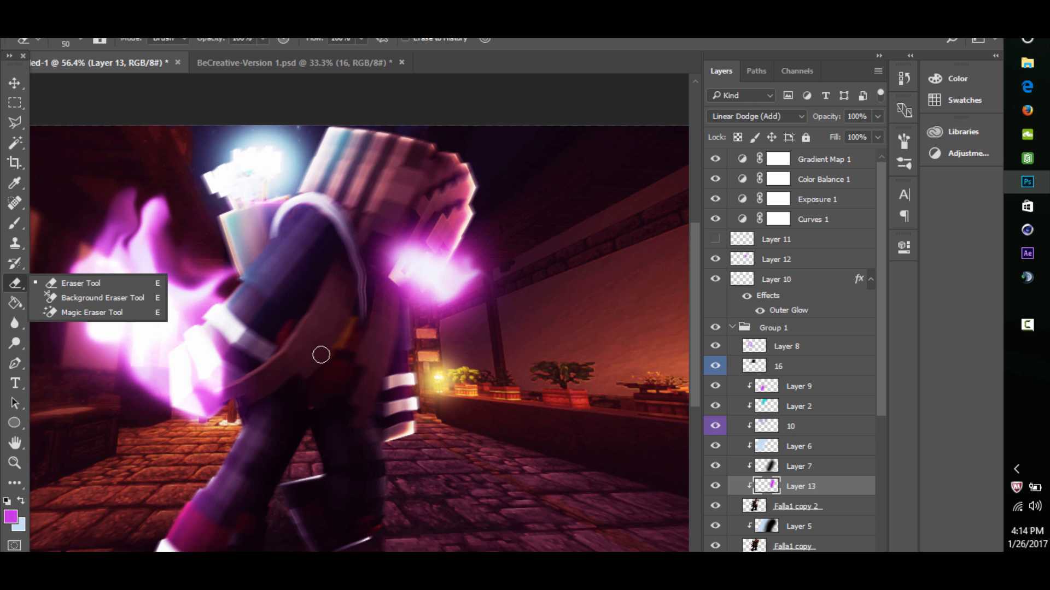
{"action": "left_click_drag", "start_coordinate": [322, 354], "coordinate": [386, 346]}
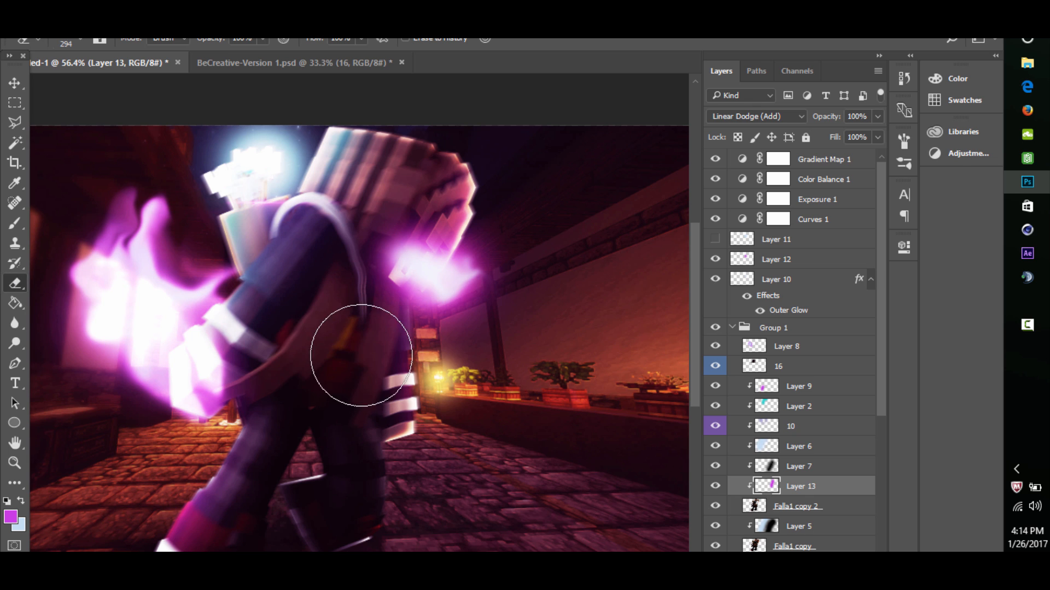
{"action": "left_click", "coordinate": [15, 463]}
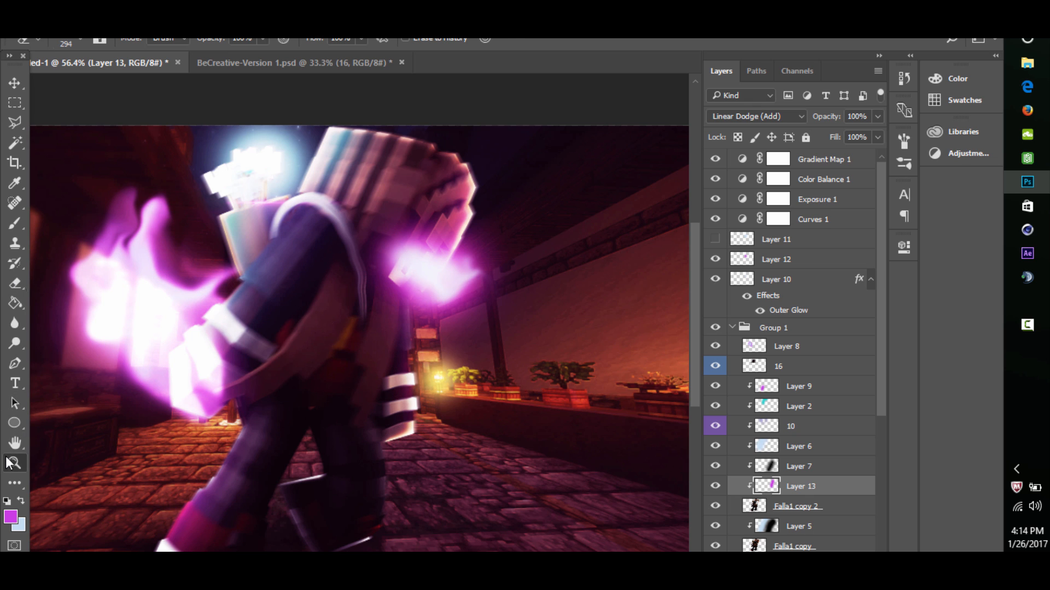
{"action": "left_click", "coordinate": [297, 361], "text": "alt"}
{"action": "left_click", "coordinate": [353, 297]}
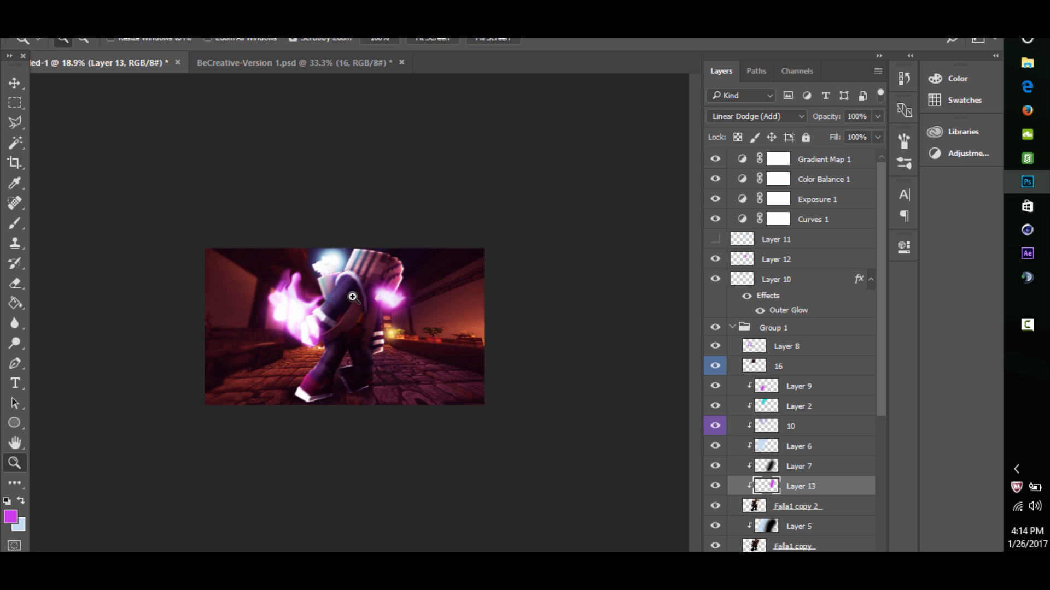
{"action": "left_click", "coordinate": [352, 297]}
- Collapse Group 1 and add a new layer directly above the upper China Screenshot NIGHT layer
{"action": "scroll", "coordinate": [776, 361], "scroll_direction": "down", "scroll_amount": 3}
{"action": "scroll", "coordinate": [771, 362], "scroll_direction": "up", "scroll_amount": 2}
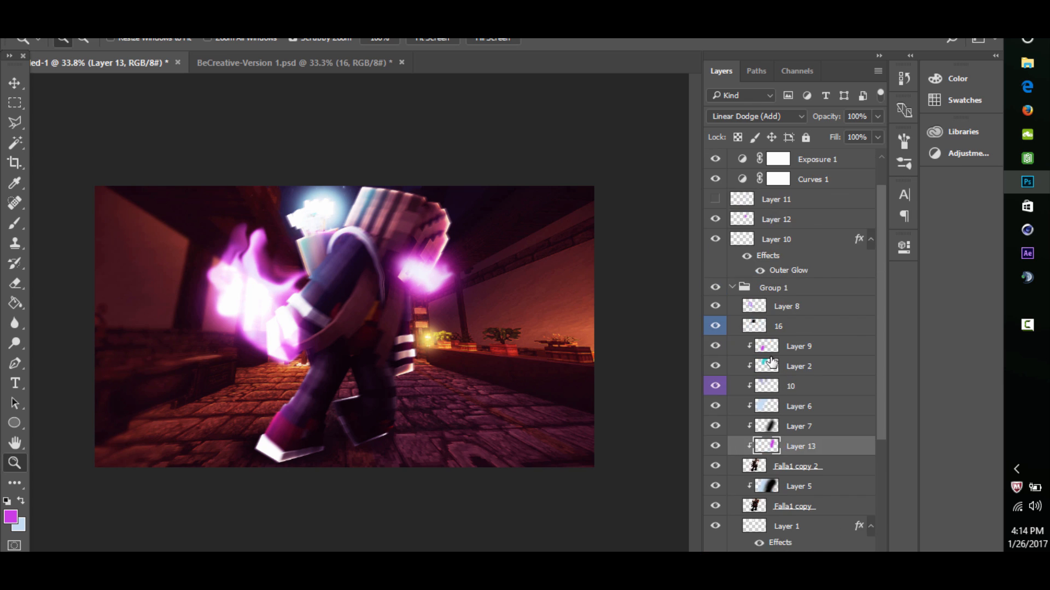
{"action": "scroll", "coordinate": [771, 363], "scroll_direction": "up", "scroll_amount": 2}
{"action": "left_click", "coordinate": [732, 328]}
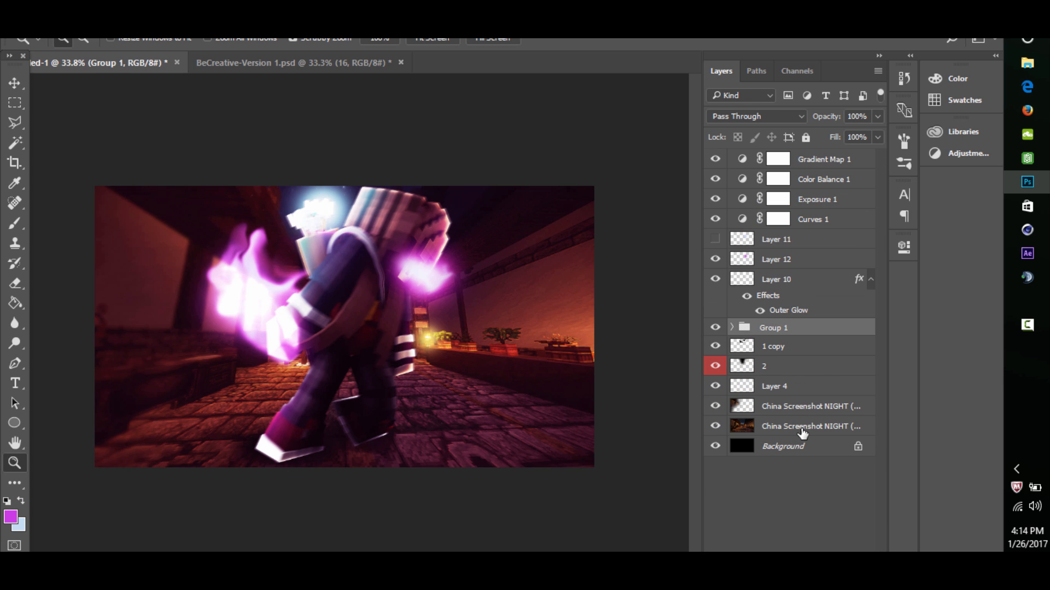
{"action": "left_click", "coordinate": [802, 433]}
{"action": "left_click", "coordinate": [733, 413]}
{"action": "left_click", "coordinate": [715, 407]}
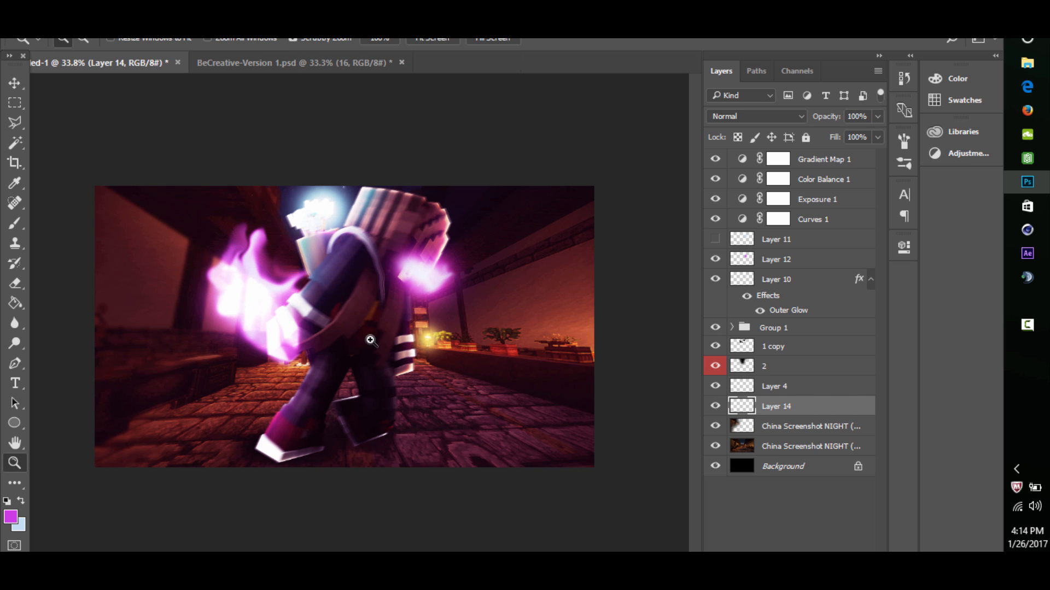
- Dab a large soft magenta brush spot on the wall in front of the character's face
{"action": "left_click", "coordinate": [15, 225]}
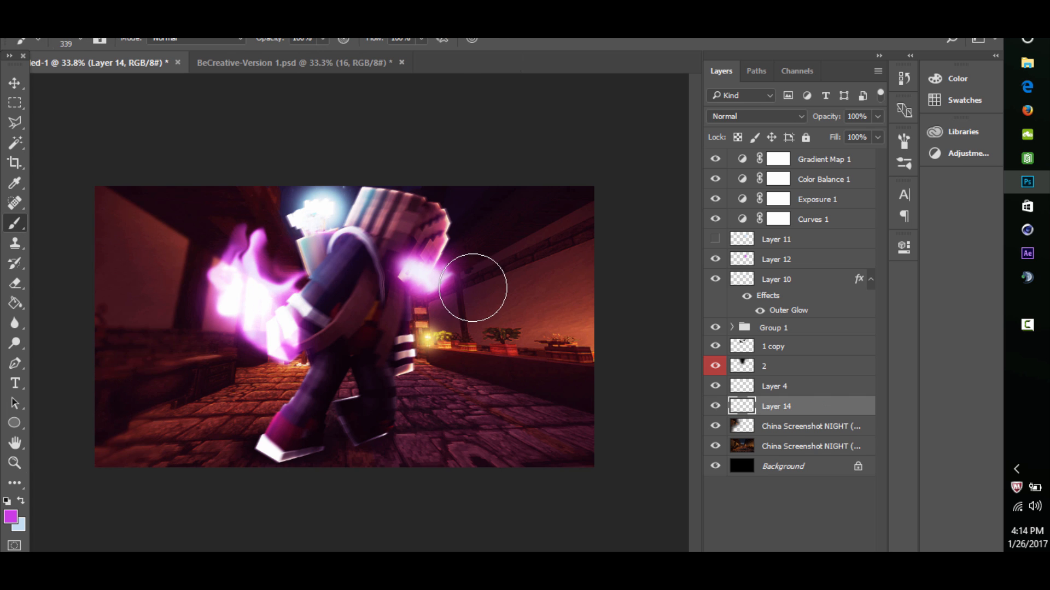
{"action": "left_click_drag", "start_coordinate": [479, 287], "coordinate": [503, 281]}
{"action": "left_click", "coordinate": [505, 280]}
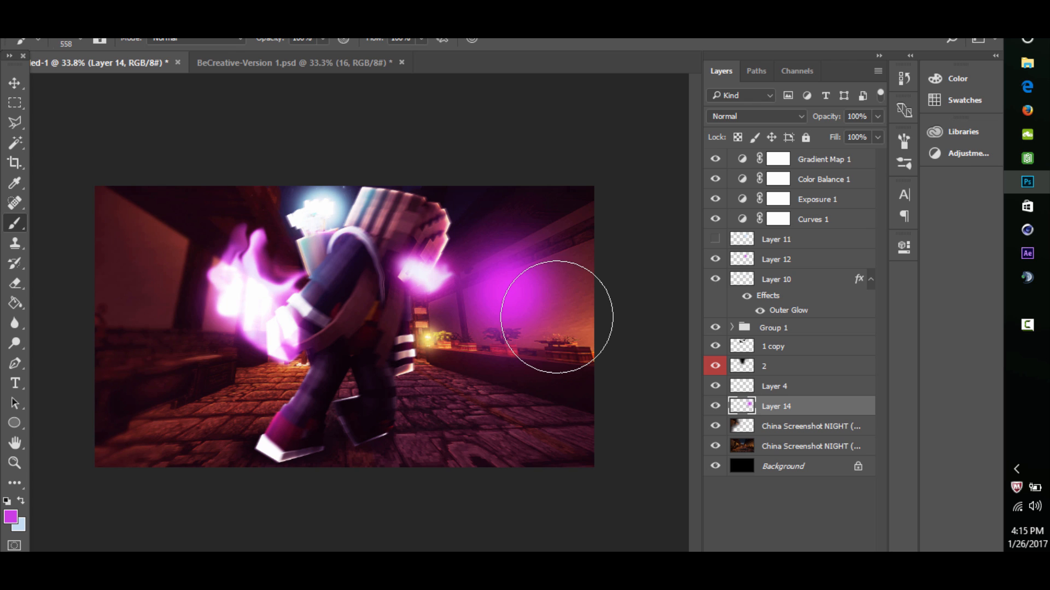
- Try the Linear Dodge (Add), Overlay, Screen and Soft Light blend modes on the magenta wall spot layer
{"action": "left_click", "coordinate": [773, 117]}
{"action": "left_click", "coordinate": [758, 241]}
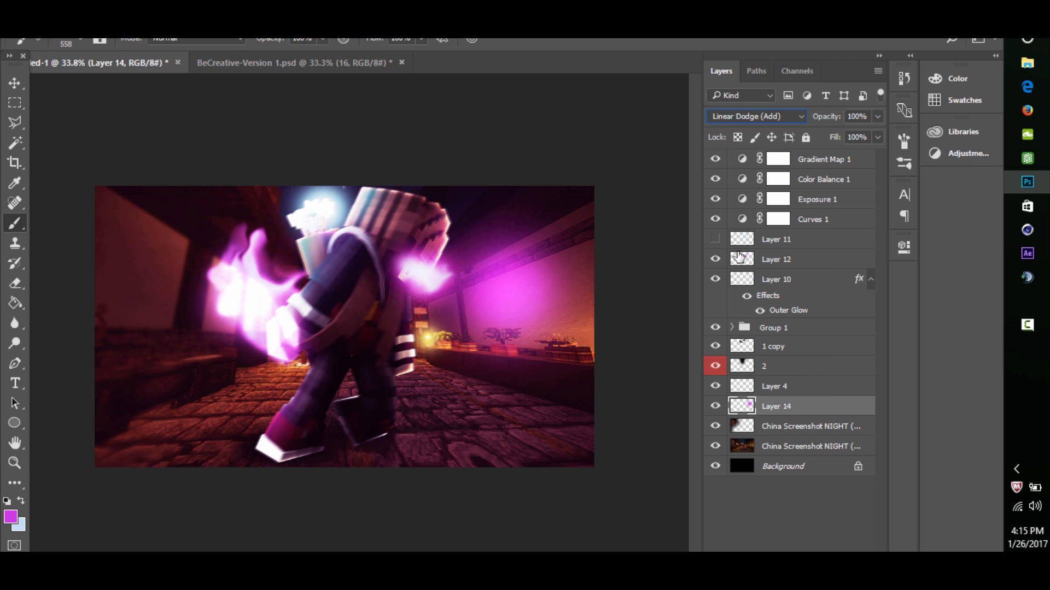
{"action": "left_click", "coordinate": [783, 117]}
{"action": "left_click", "coordinate": [738, 271]}
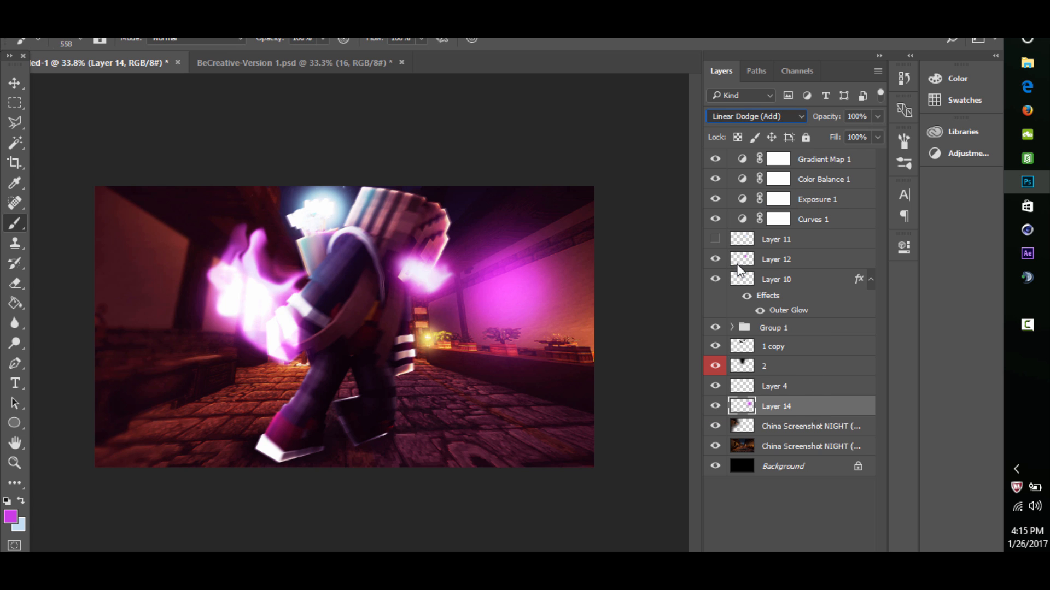
{"action": "left_click", "coordinate": [758, 117]}
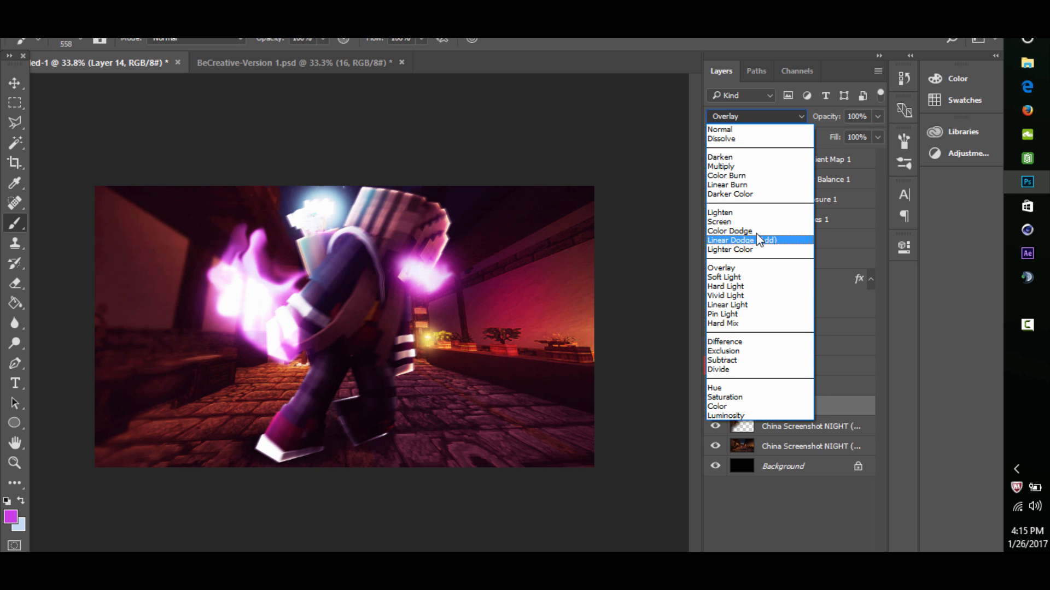
{"action": "left_click", "coordinate": [756, 220]}
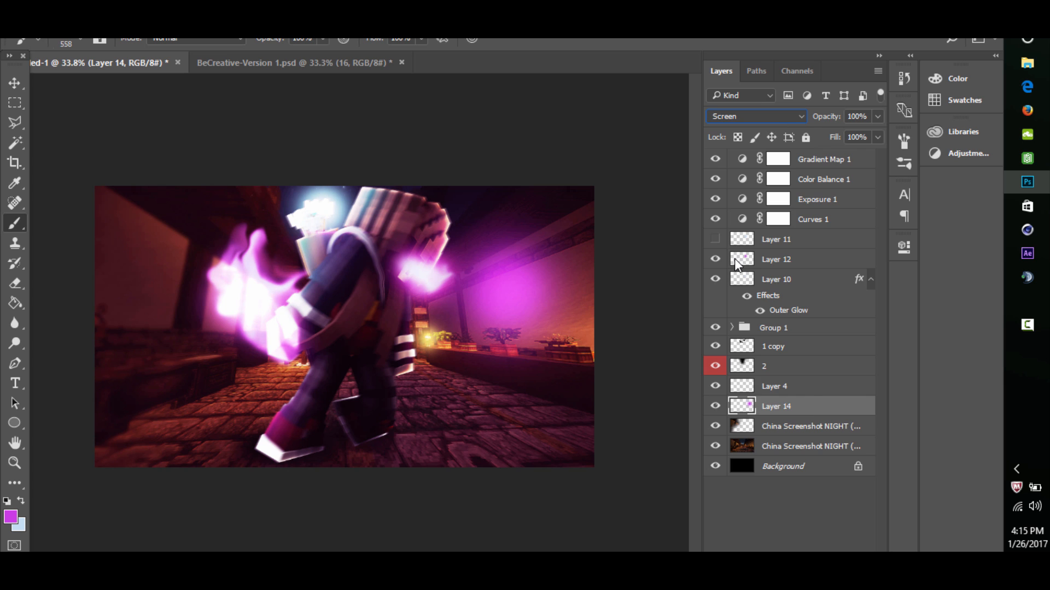
{"action": "left_click", "coordinate": [755, 116]}
{"action": "left_click", "coordinate": [727, 277]}
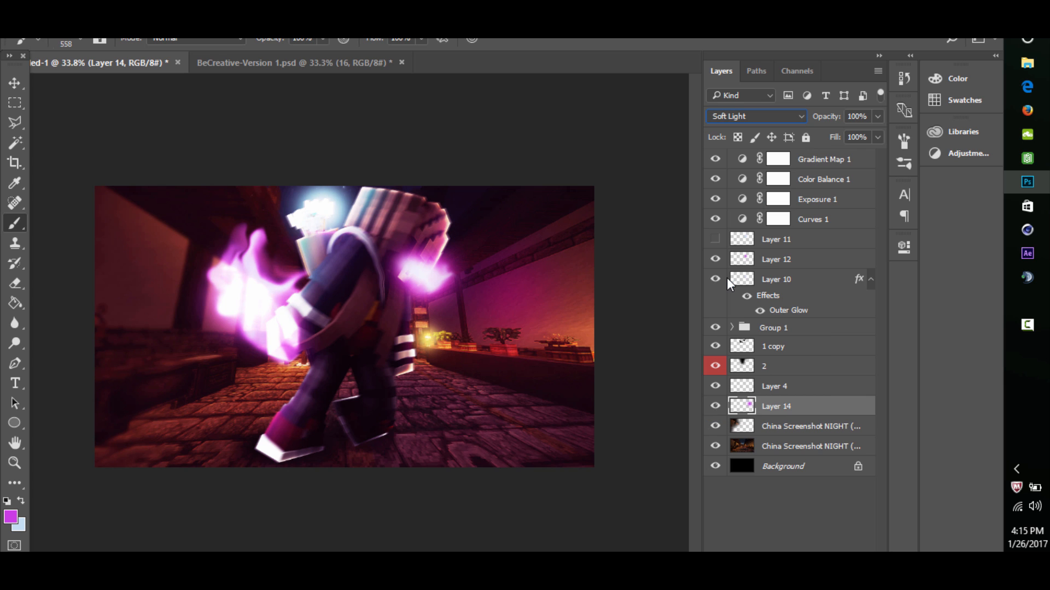
- Set the magenta wall spot layer to Linear Dodge (Add) at 45% opacity and compare it hidden and shown
{"action": "left_click", "coordinate": [763, 116]}
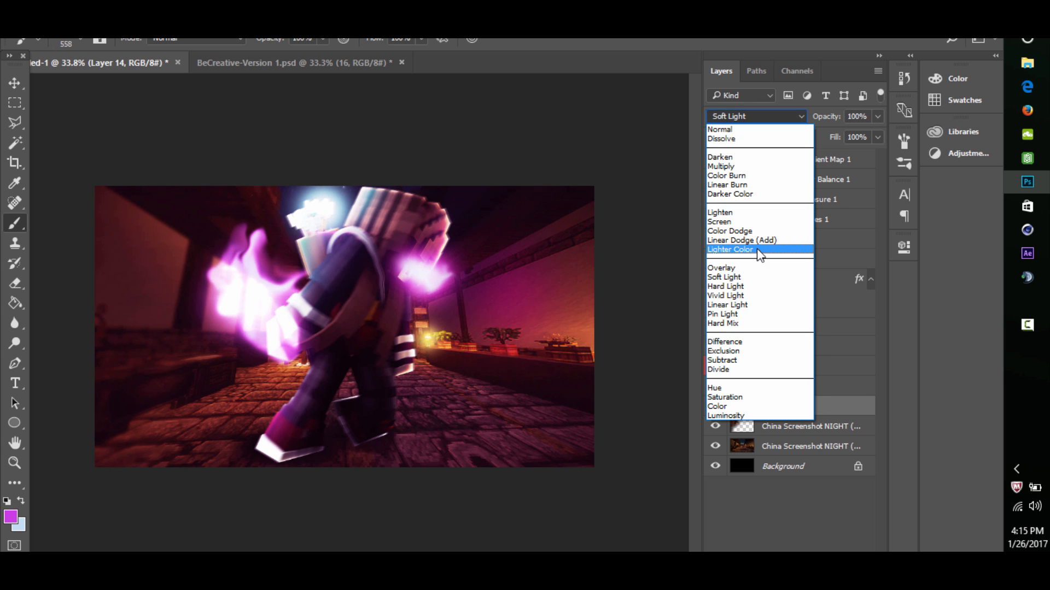
{"action": "left_click", "coordinate": [760, 240]}
{"action": "left_click", "coordinate": [877, 116]}
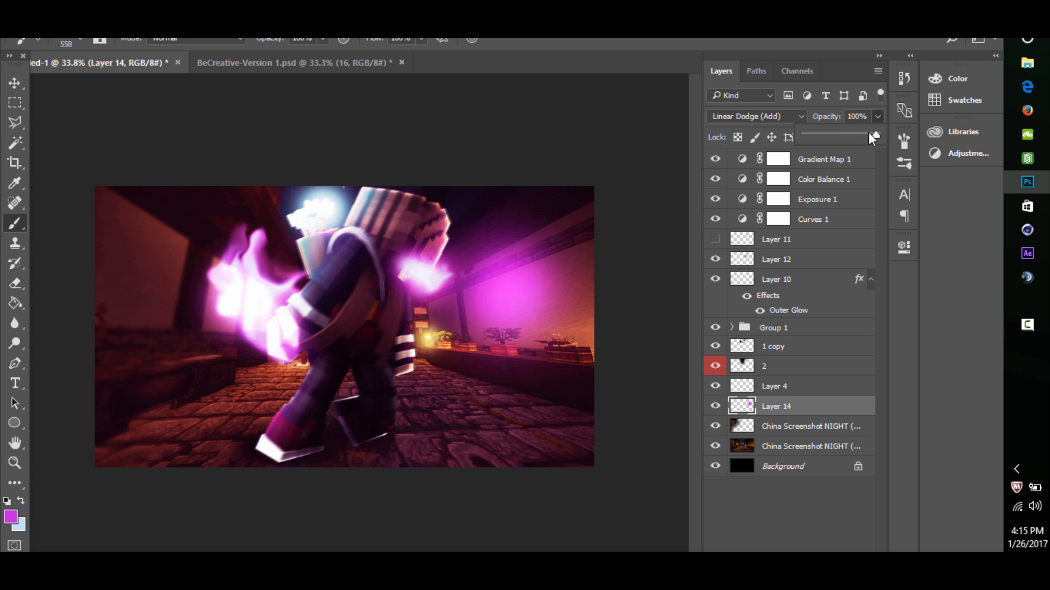
{"action": "left_click_drag", "start_coordinate": [869, 133], "coordinate": [836, 133]}
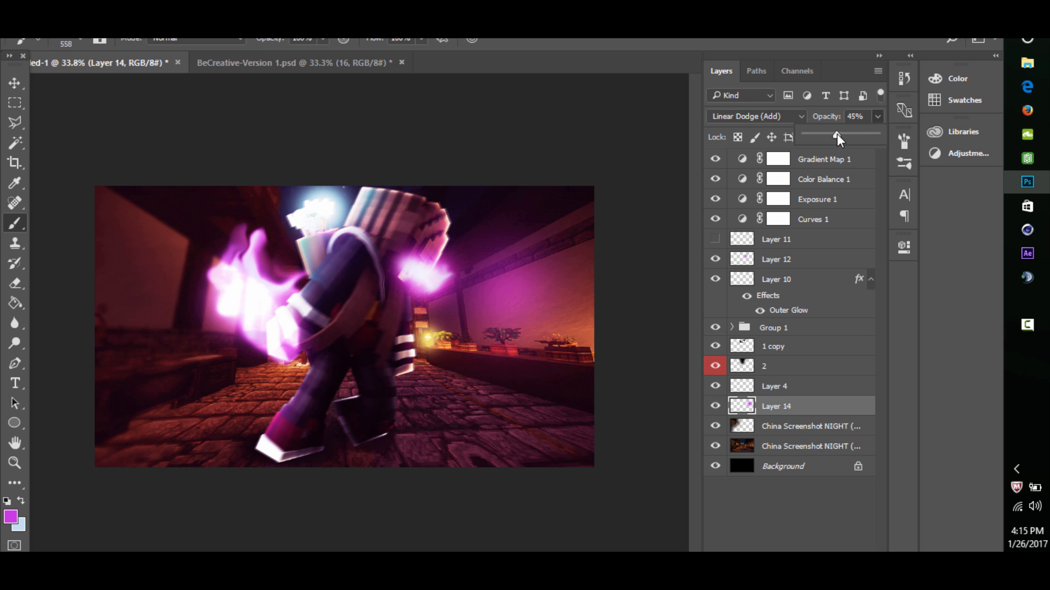
{"action": "key", "text": "e"}
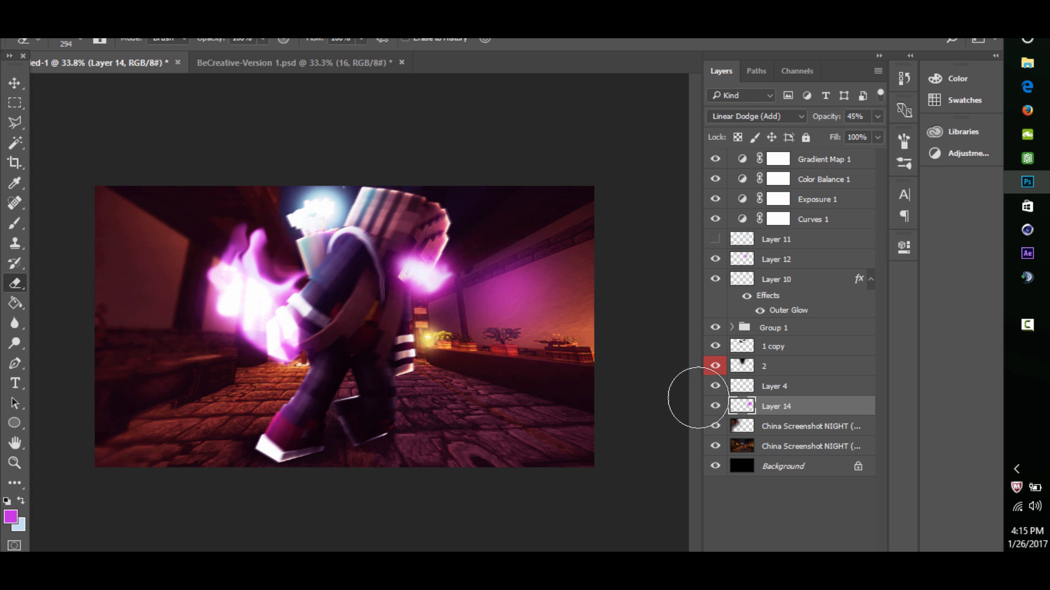
{"action": "left_click", "coordinate": [716, 406]}
{"action": "left_click", "coordinate": [715, 406]}
- Add a new layer above Layer 14 and dab a soft pale blue brush spot over the magenta wall glow
{"action": "key", "text": "shift+alt+n"}
{"action": "left_click", "coordinate": [21, 502]}
{"action": "key", "text": "ctrl+shift+alt+n"}
{"action": "left_click", "coordinate": [14, 223]}
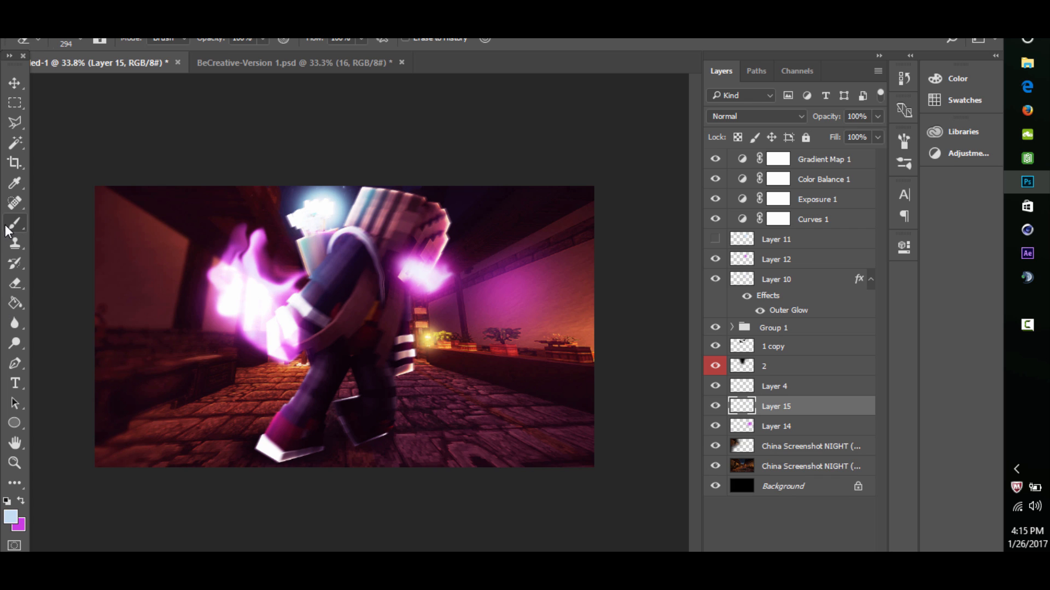
{"action": "left_click", "coordinate": [508, 294]}
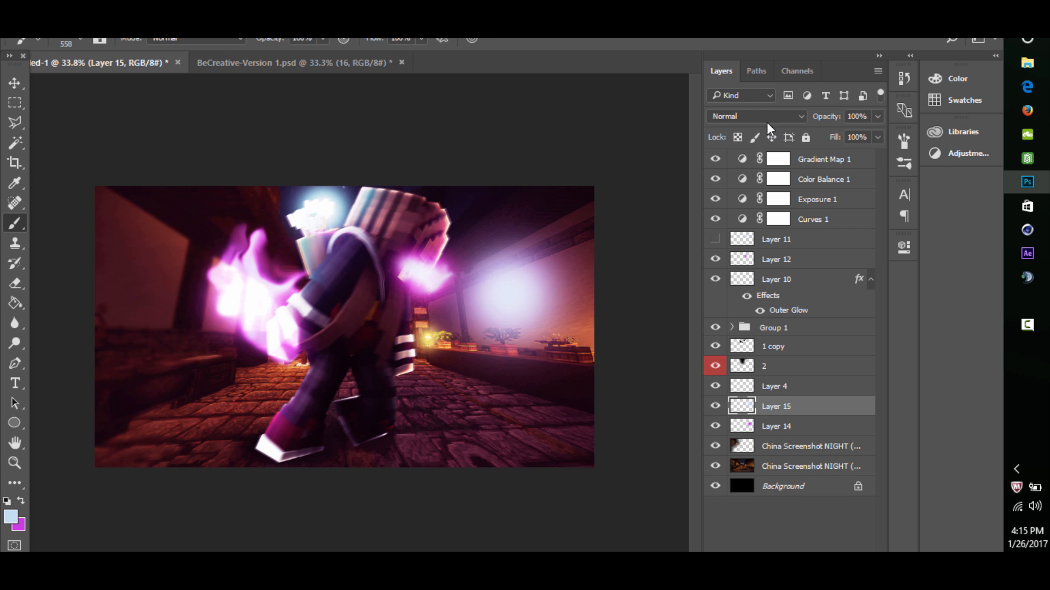
- Set the pale blue wall spot layer's blend mode to Overlay and its opacity to 75%
{"action": "left_click", "coordinate": [767, 121]}
{"action": "left_click", "coordinate": [748, 267]}
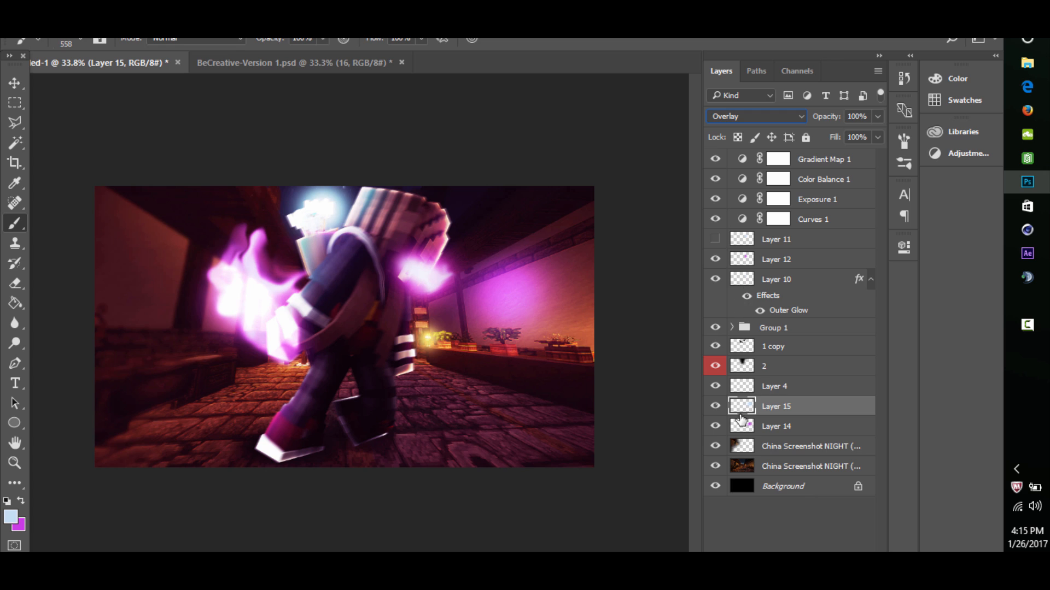
{"action": "left_click", "coordinate": [723, 407]}
{"action": "left_click", "coordinate": [722, 408]}
{"action": "left_click", "coordinate": [723, 408]}
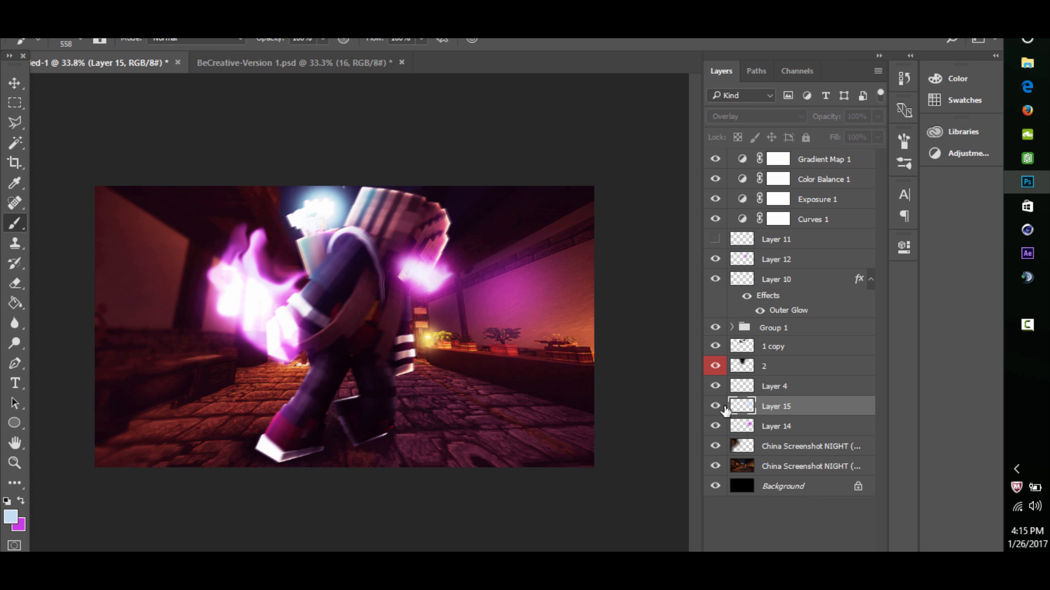
{"action": "left_click", "coordinate": [723, 408]}
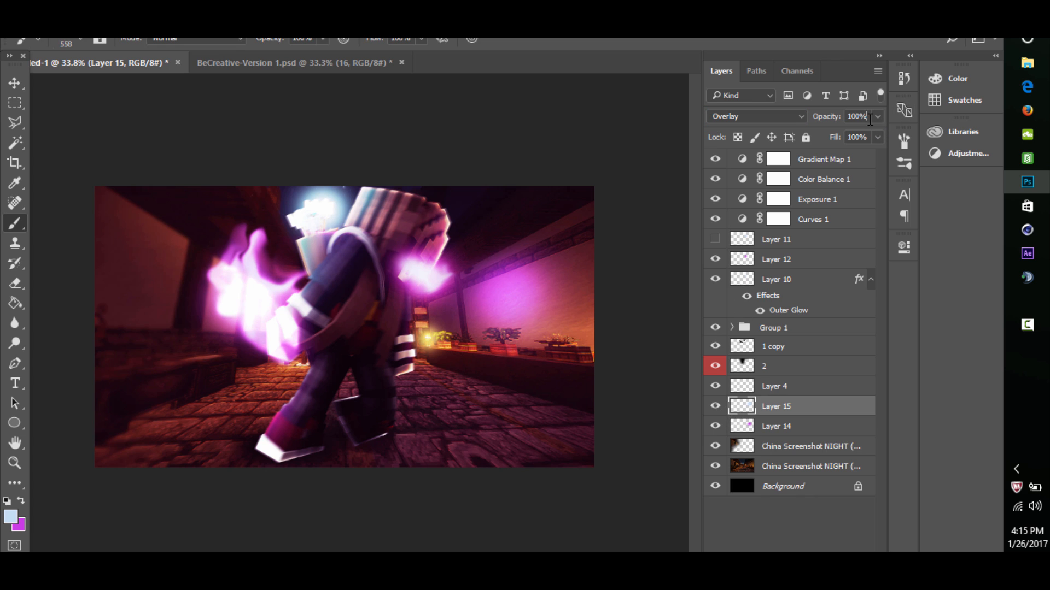
{"action": "type", "text": "75"}
{"action": "key", "text": "Return"}
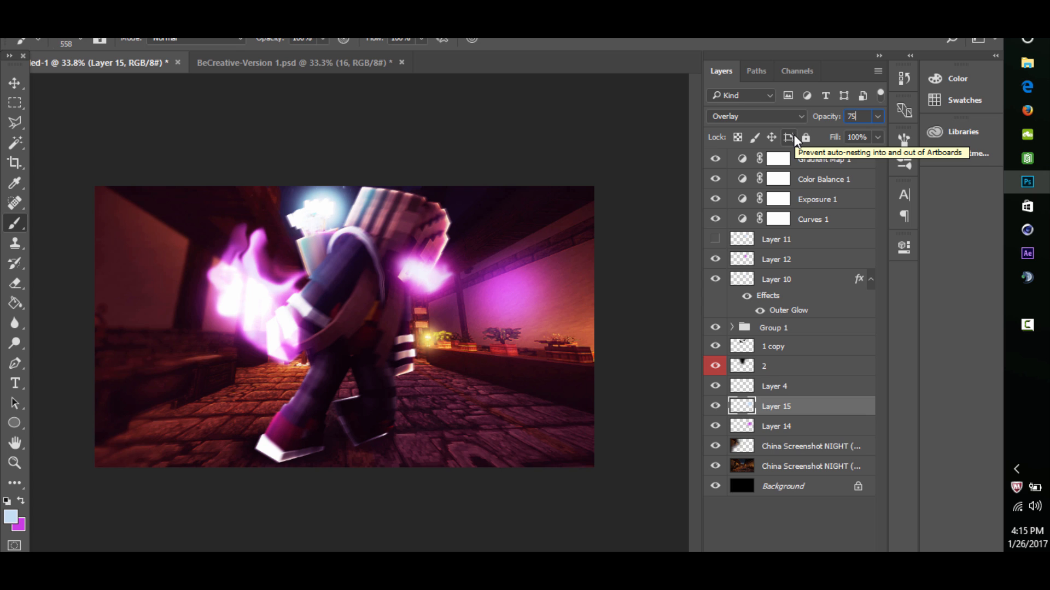
- Compare the image with the pale blue wall glow on Layer 15 hidden and shown
{"action": "left_click", "coordinate": [722, 407]}
{"action": "left_click", "coordinate": [721, 407]}
{"action": "left_click", "coordinate": [722, 407]}
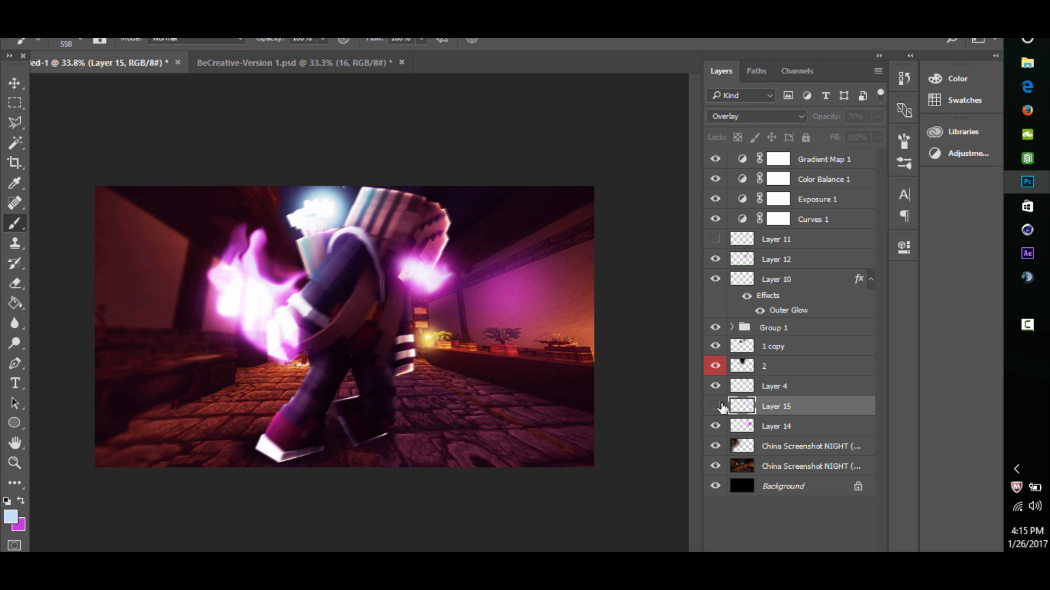
{"action": "left_click", "coordinate": [722, 407]}
{"action": "key", "text": "z"}
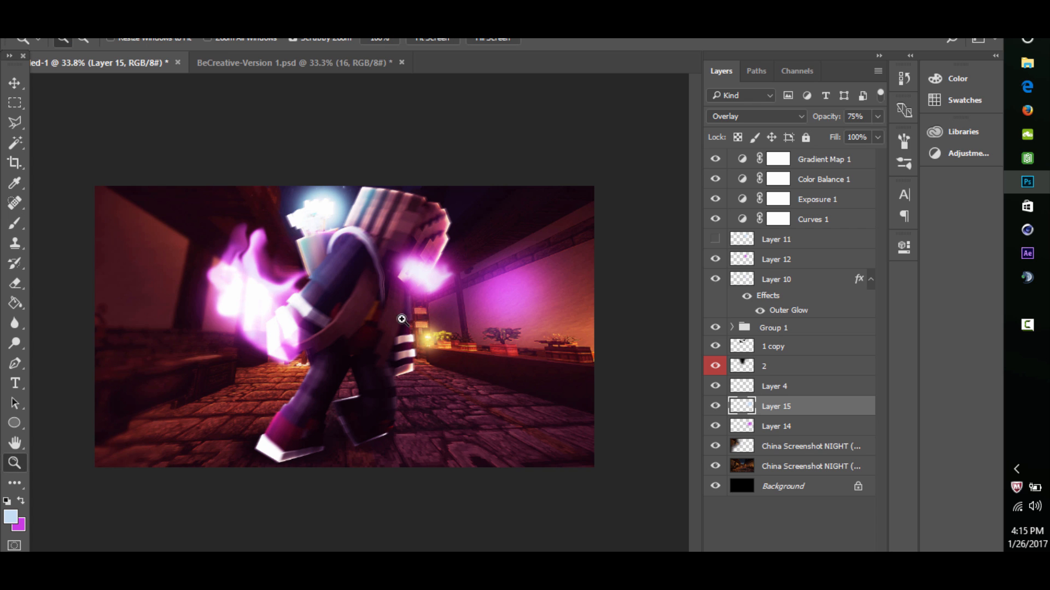
{"action": "left_click_drag", "start_coordinate": [402, 319], "coordinate": [461, 270]}
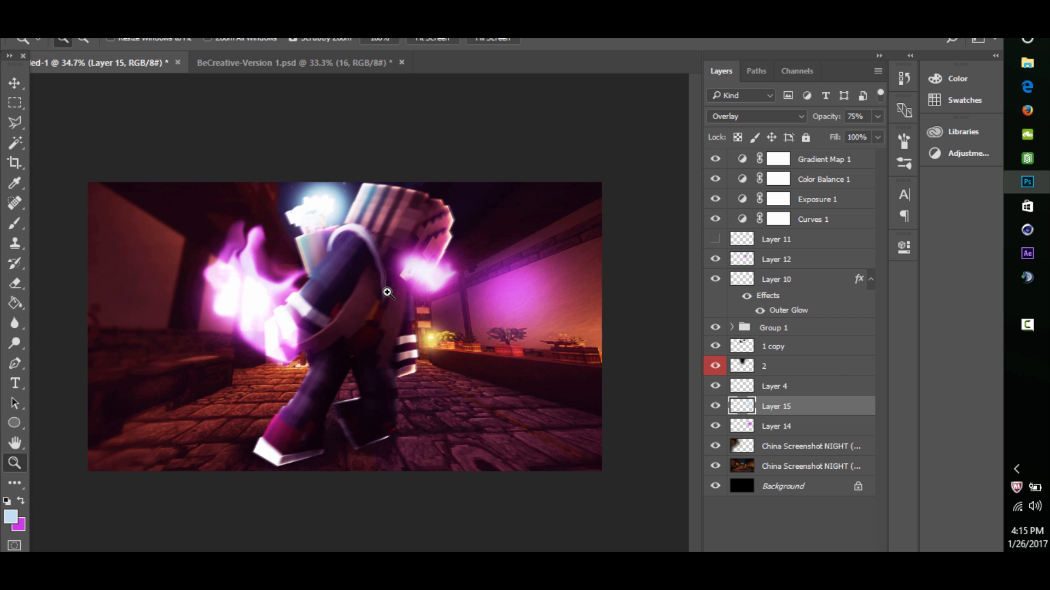
{"action": "mouse_move", "coordinate": [385, 292]}
{"action": "left_mouse_down"}
{"action": "mouse_move", "coordinate": [351, 303]}
{"action": "mouse_move", "coordinate": [437, 242]}
{"action": "mouse_move", "coordinate": [379, 295]}
{"action": "mouse_move", "coordinate": [350, 301]}
{"action": "mouse_move", "coordinate": [399, 287]}
{"action": "left_mouse_up"}
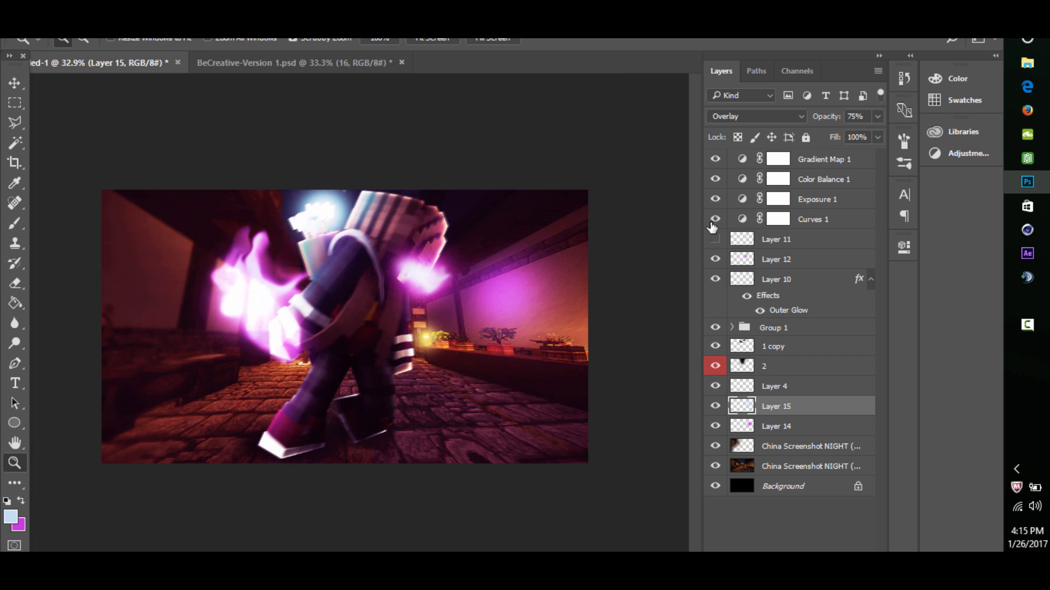
- Add a Black & White adjustment layer above Gradient Map 1 with the Default preset
{"action": "left_click", "coordinate": [714, 220]}
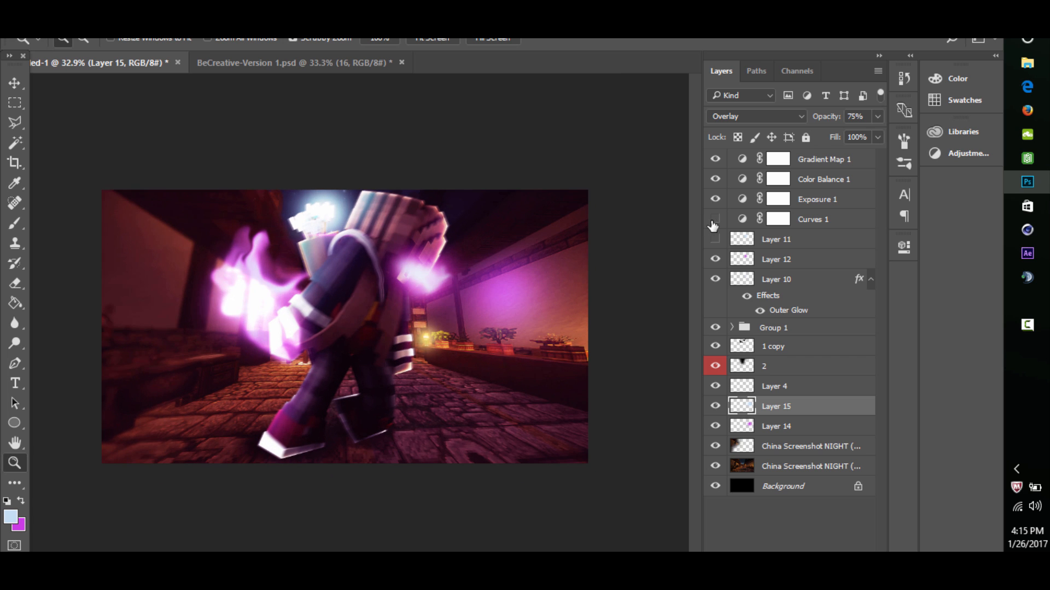
{"action": "left_click", "coordinate": [807, 220]}
{"action": "left_click", "coordinate": [821, 159]}
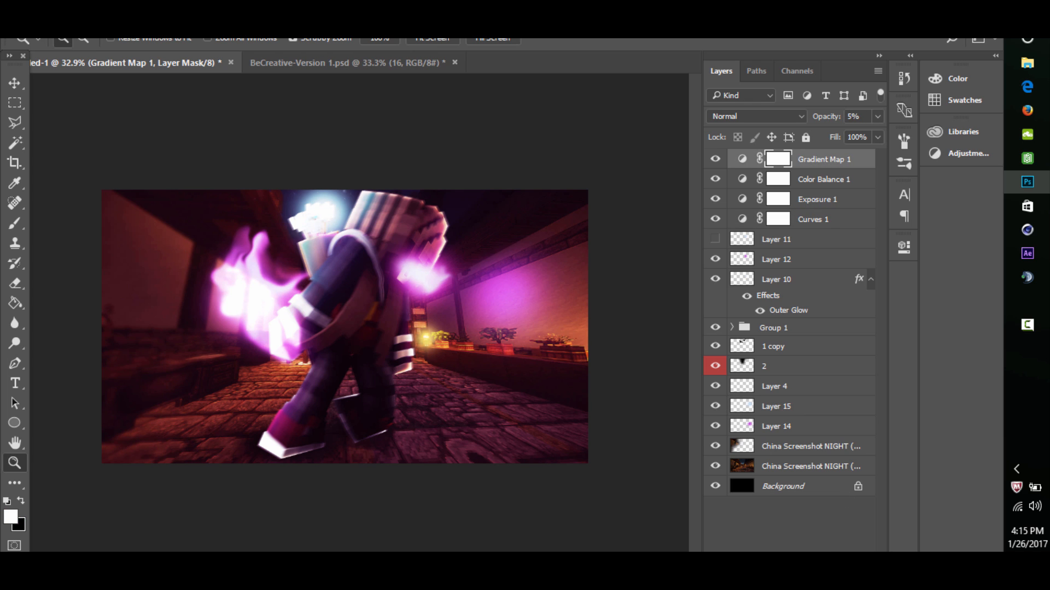
{"action": "left_click", "coordinate": [795, 581]}
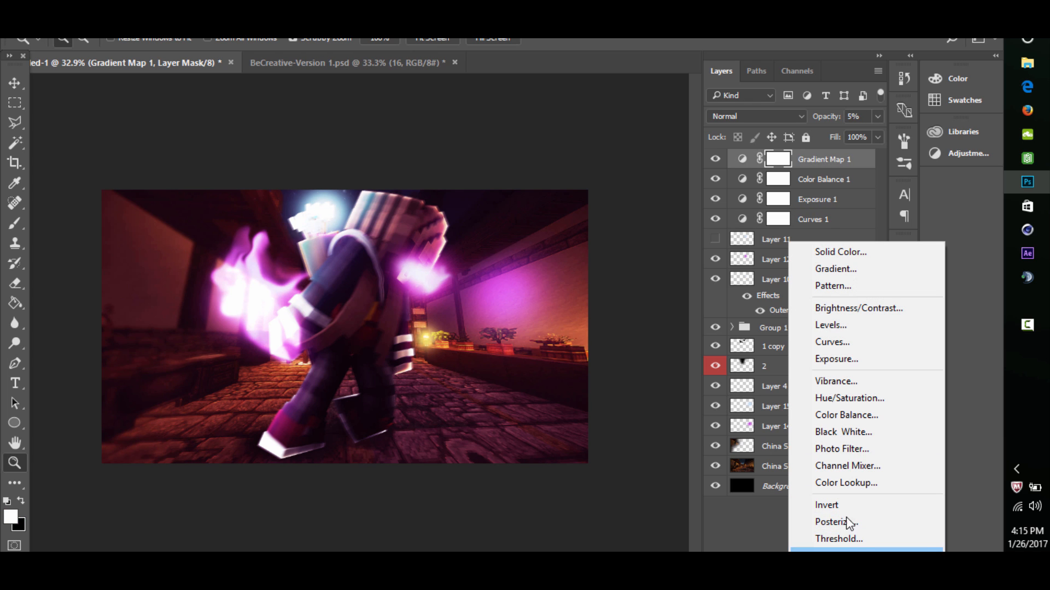
{"action": "left_click", "coordinate": [848, 429]}
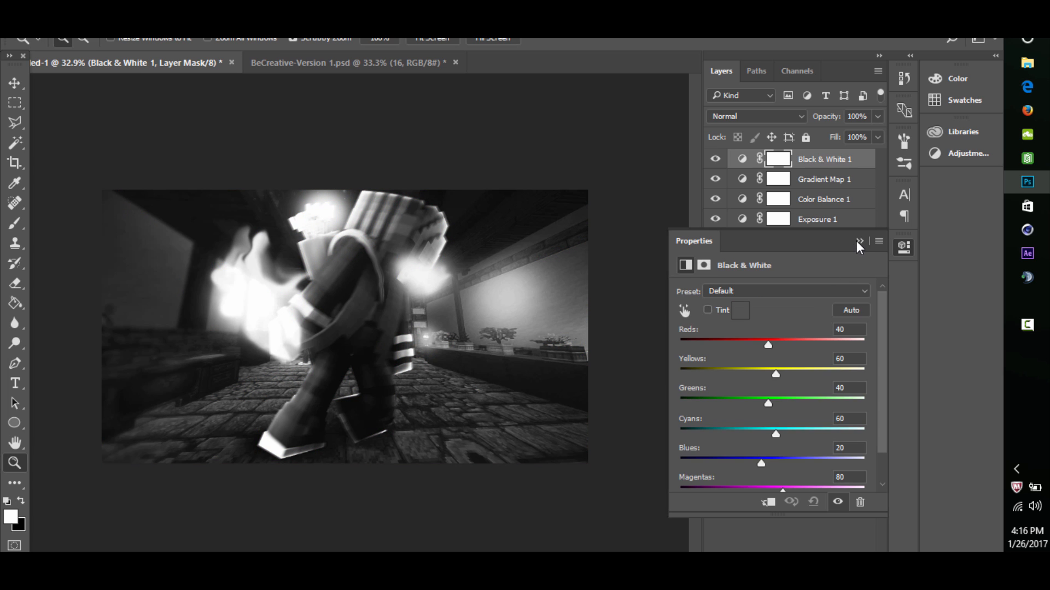
- Set the Black & White 1 layer's opacity to 20% and compare the image with it hidden and shown
{"action": "left_click", "coordinate": [859, 241]}
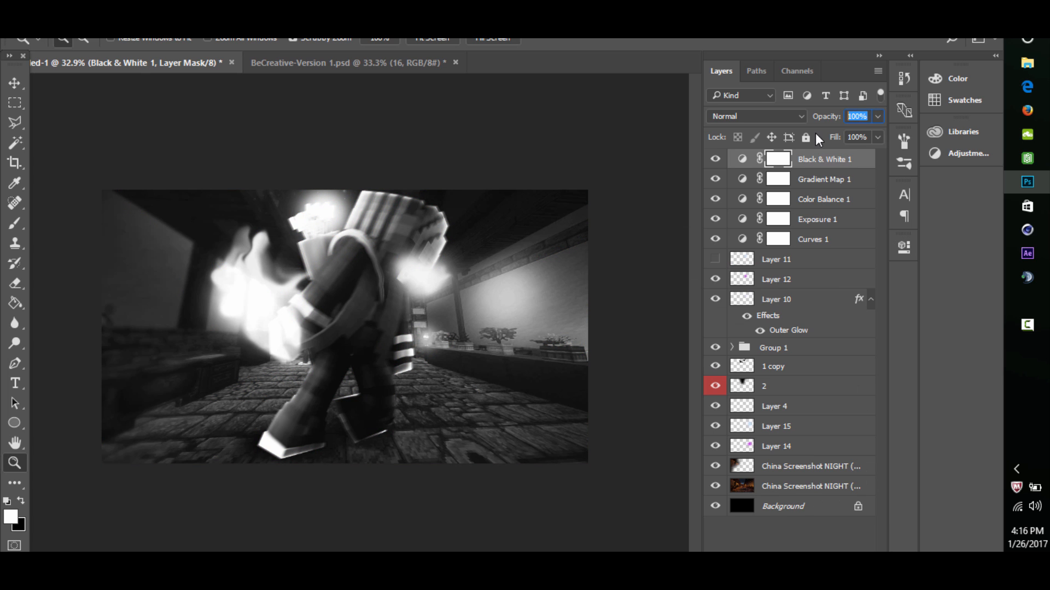
{"action": "type", "text": "20"}
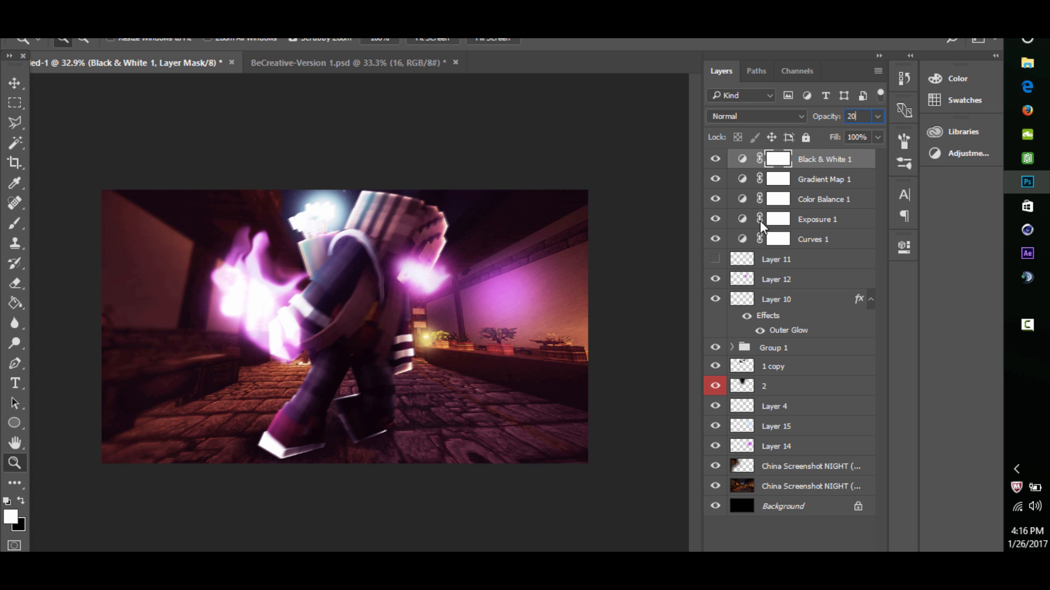
{"action": "left_click", "coordinate": [715, 158]}
{"action": "left_click", "coordinate": [715, 158]}
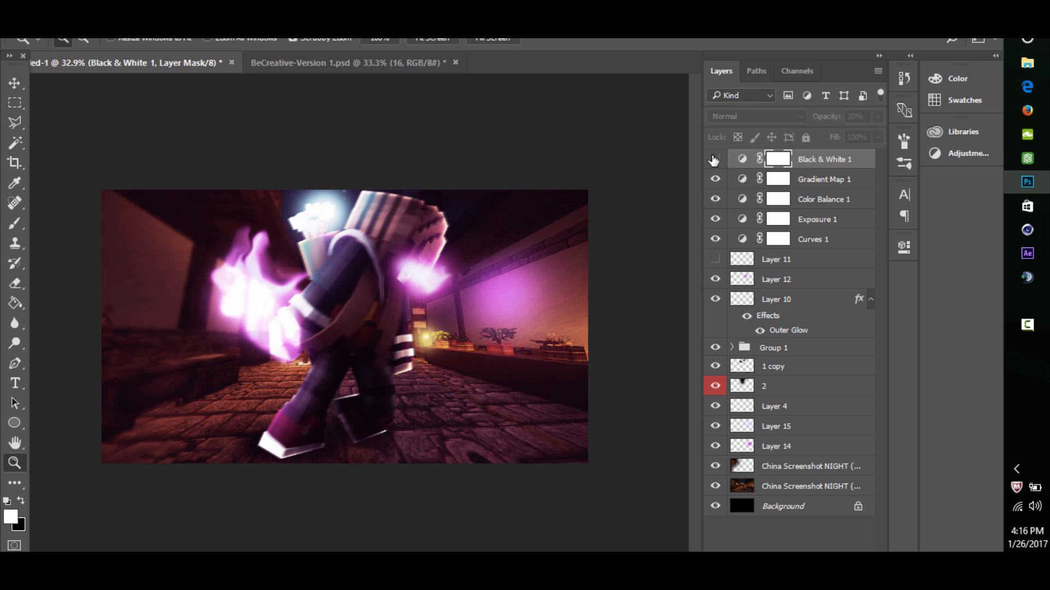
{"action": "left_click", "coordinate": [714, 158]}
{"action": "left_click", "coordinate": [715, 159]}
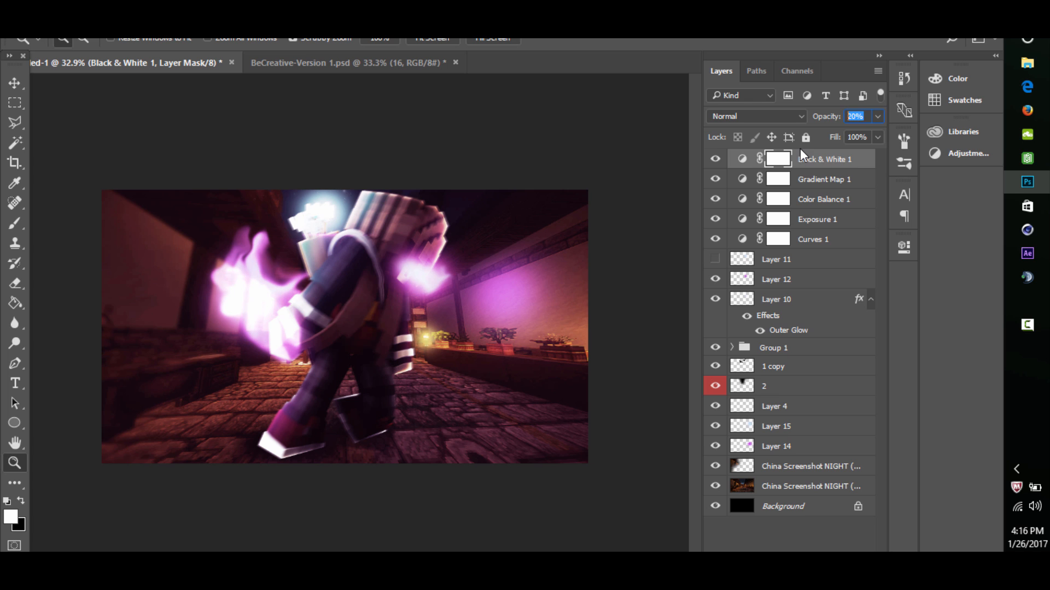
- Reduce the Black & White 1 layer's opacity to 15% and check the image with and without it
{"action": "key", "text": "BackSpace"}
{"action": "type", "text": "15"}
{"action": "left_click", "coordinate": [715, 159]}
{"action": "left_click", "coordinate": [713, 160]}
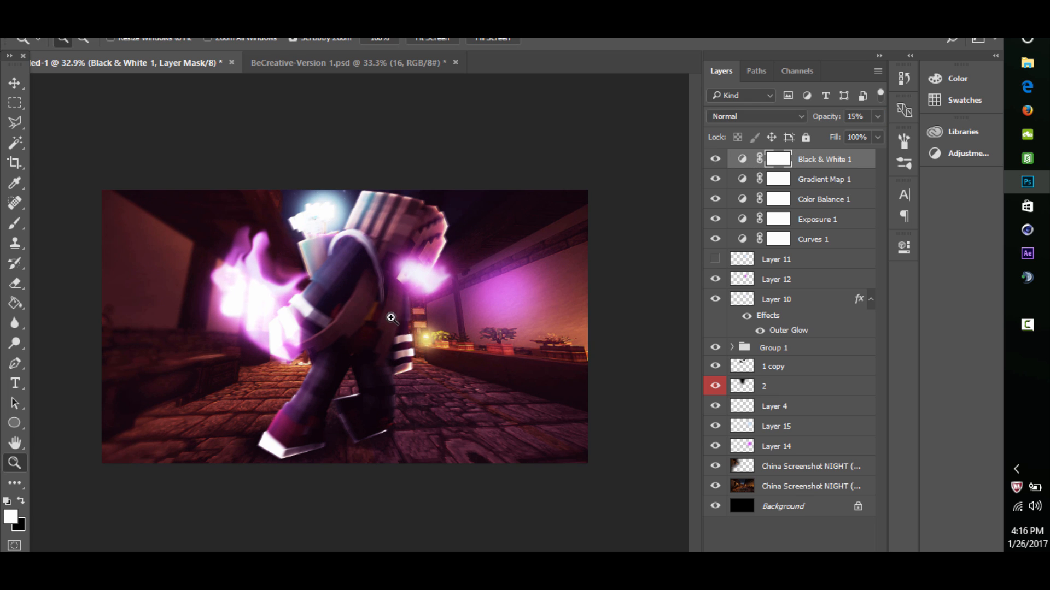
{"action": "scroll", "coordinate": [391, 318], "scroll_direction": "down", "scroll_amount": 3}
{"action": "scroll", "coordinate": [398, 302], "scroll_direction": "up", "scroll_amount": 3}
{"action": "scroll", "coordinate": [383, 302], "scroll_direction": "down", "scroll_amount": 2}
{"action": "scroll", "coordinate": [359, 302], "scroll_direction": "up", "scroll_amount": 2}
{"action": "scroll", "coordinate": [336, 303], "scroll_direction": "down", "scroll_amount": 3}
{"action": "scroll", "coordinate": [366, 283], "scroll_direction": "up", "scroll_amount": 1}
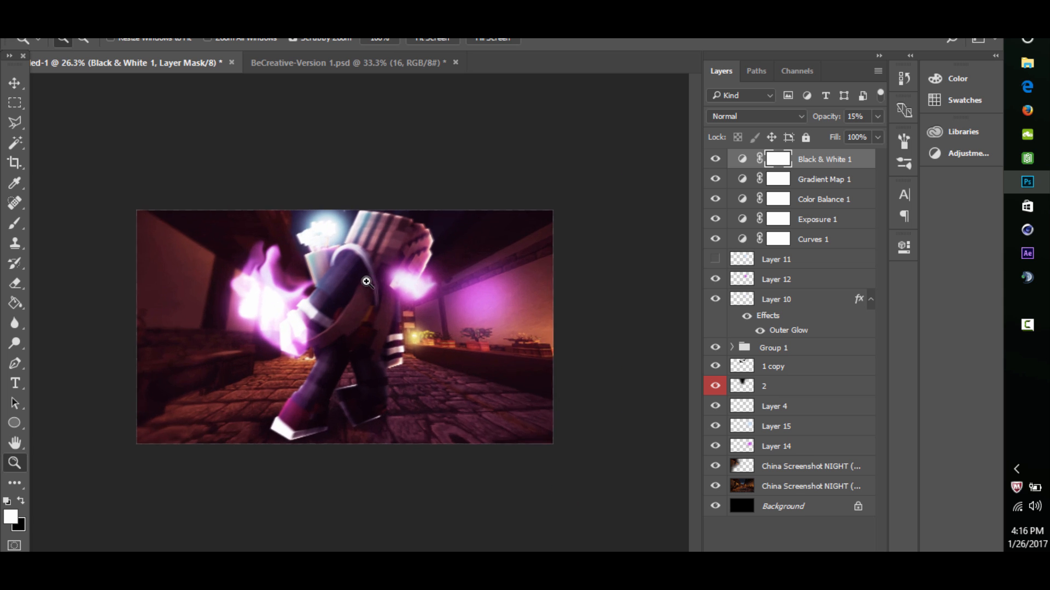
{"action": "scroll", "coordinate": [371, 279], "scroll_direction": "up", "scroll_amount": 2}
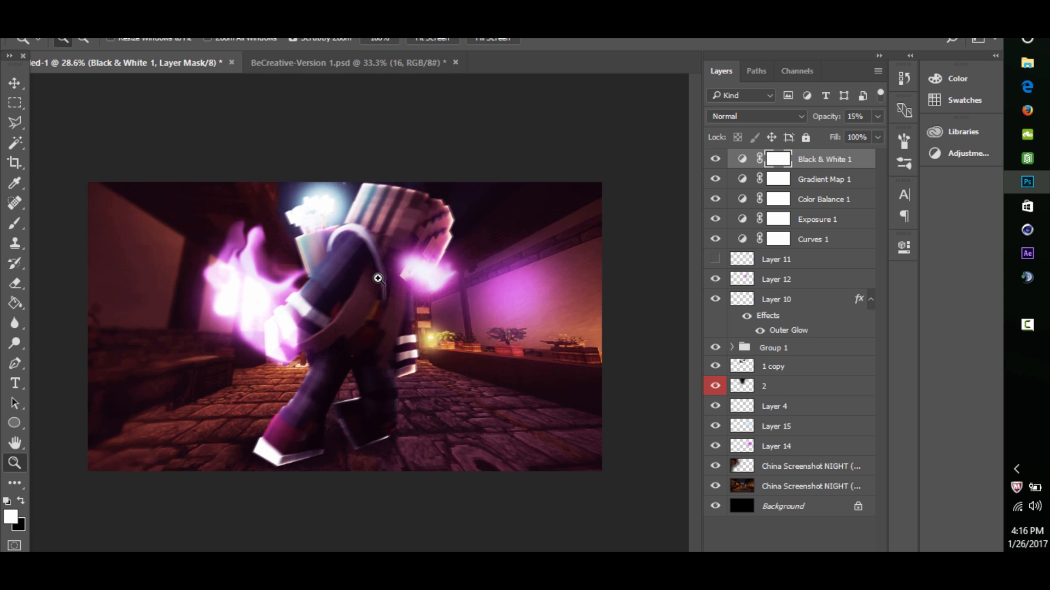
{"action": "left_click_drag", "start_coordinate": [378, 278], "coordinate": [391, 268]}
- Add a Hue/Saturation adjustment layer above Black & White 1 with Hue -13 and compare it hidden and shown
{"action": "left_click", "coordinate": [787, 556]}
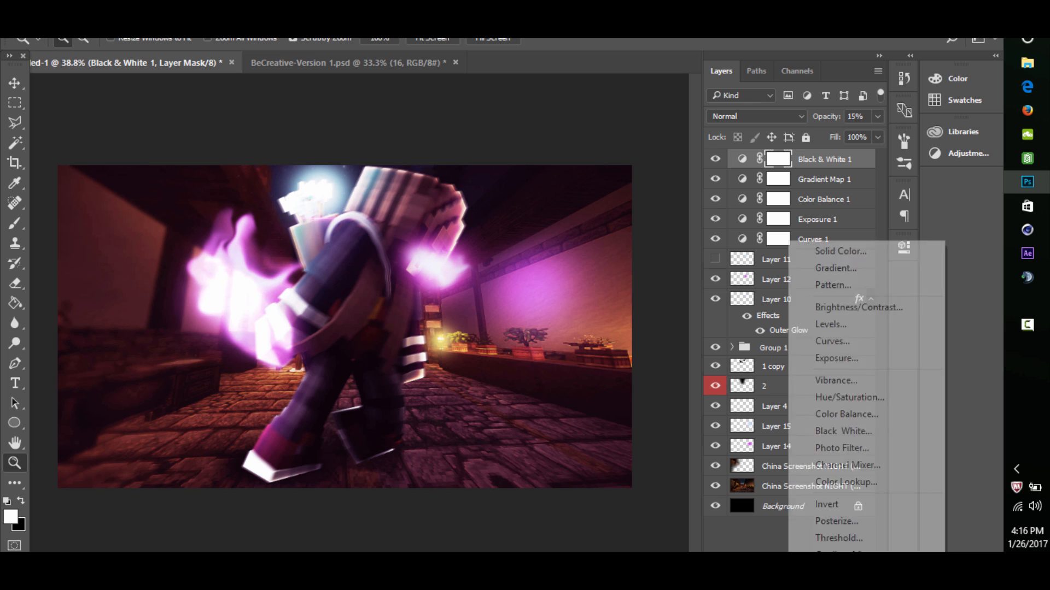
{"action": "left_click", "coordinate": [859, 402]}
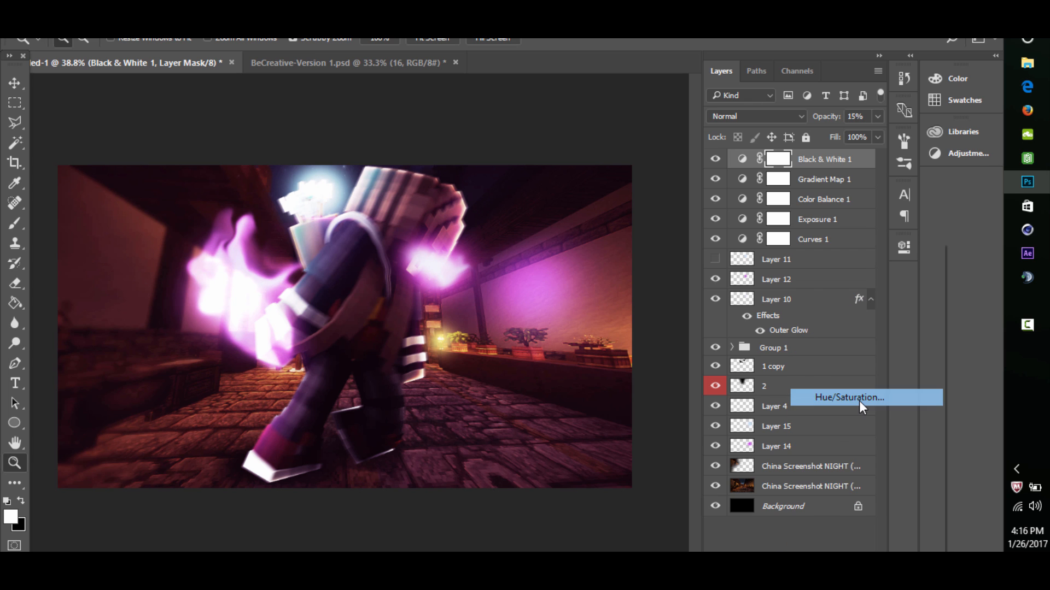
{"action": "mouse_move", "coordinate": [779, 343]}
{"action": "left_mouse_down"}
{"action": "mouse_move", "coordinate": [798, 342]}
{"action": "mouse_move", "coordinate": [761, 340]}
{"action": "left_mouse_up"}
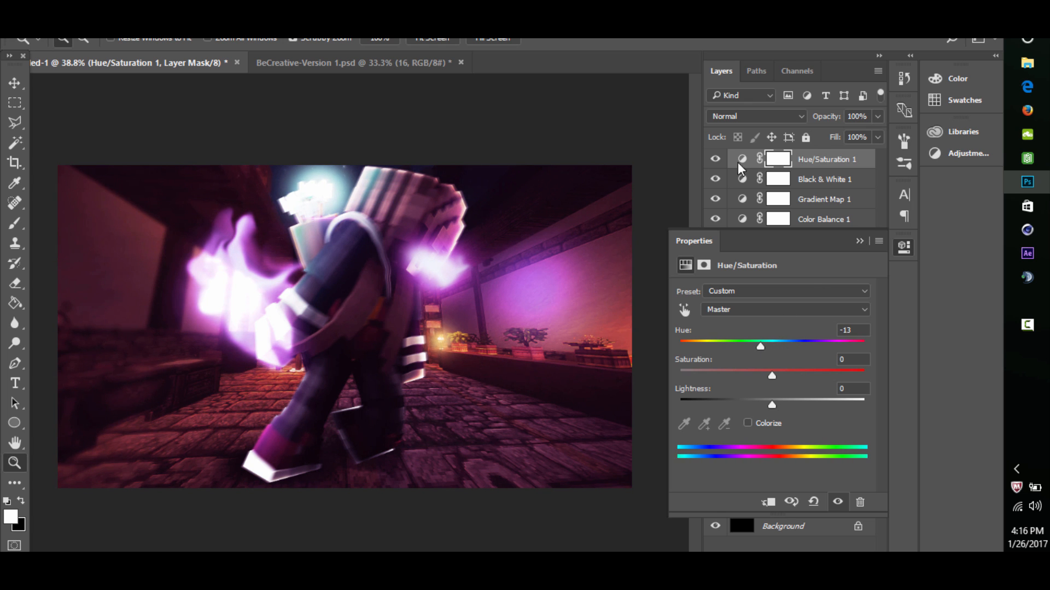
{"action": "left_click", "coordinate": [715, 162]}
{"action": "left_click", "coordinate": [714, 163]}
{"action": "left_click", "coordinate": [714, 163]}
{"action": "left_click", "coordinate": [714, 163]}
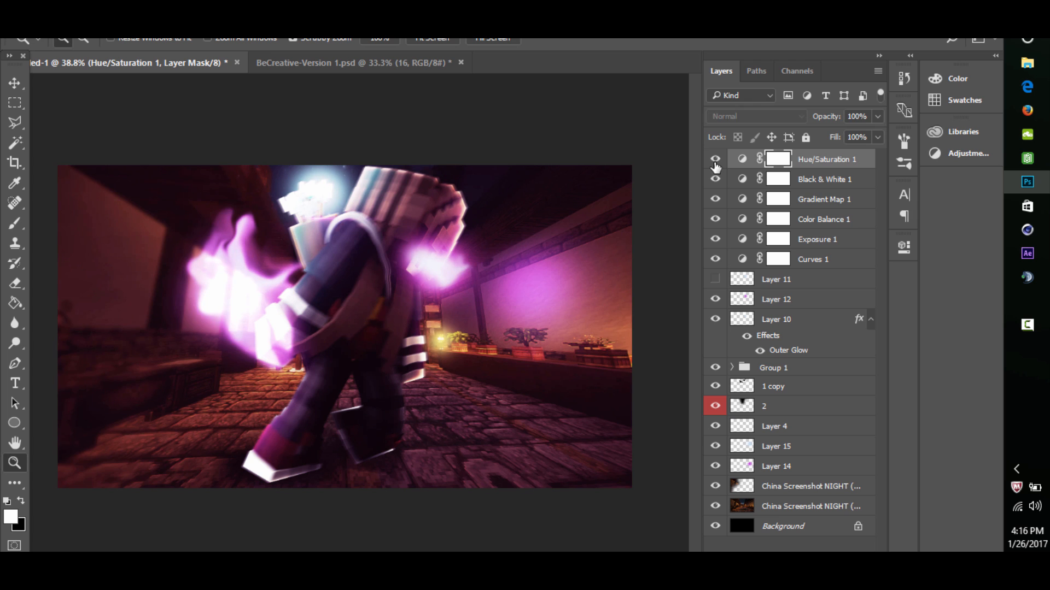
- Set the Hue/Saturation 1 layer's opacity to 80% and compare the image with it hidden and shown
{"action": "left_click_drag", "start_coordinate": [460, 265], "coordinate": [433, 261]}
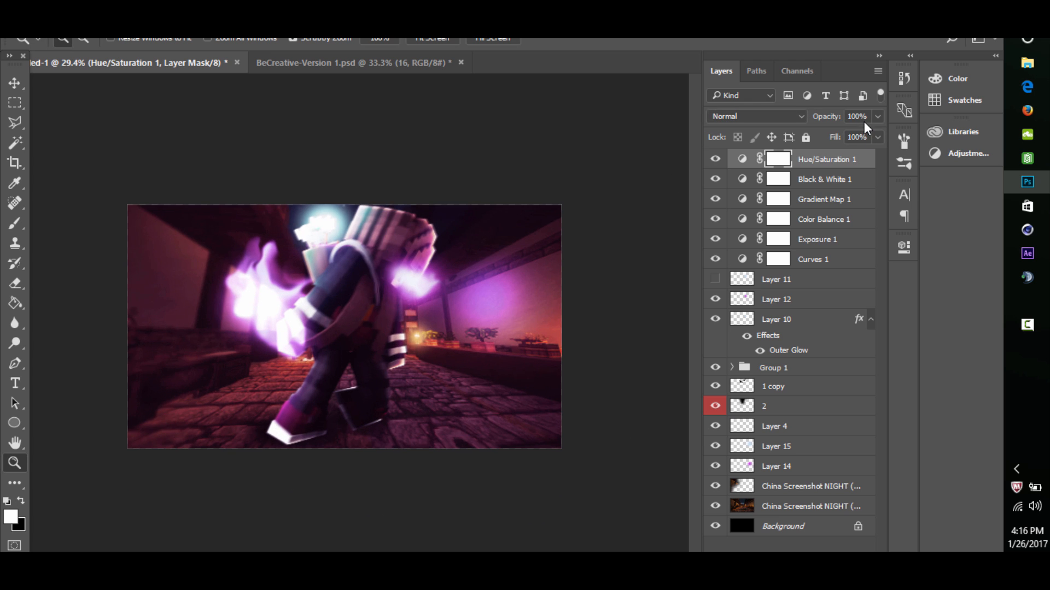
{"action": "key", "text": "BackSpace"}
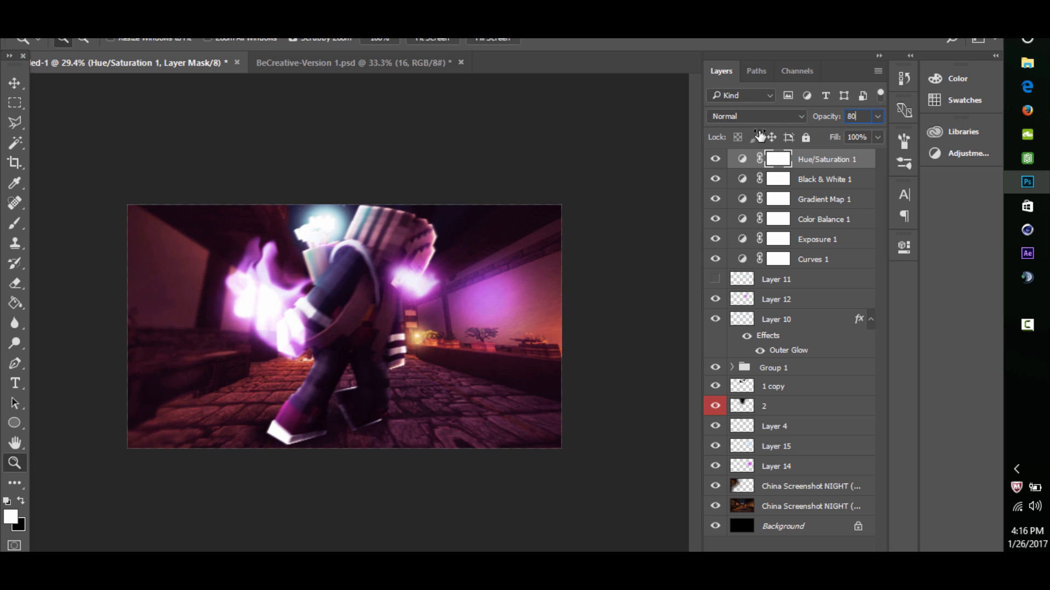
{"action": "type", "text": "80"}
{"action": "key", "text": "Return"}
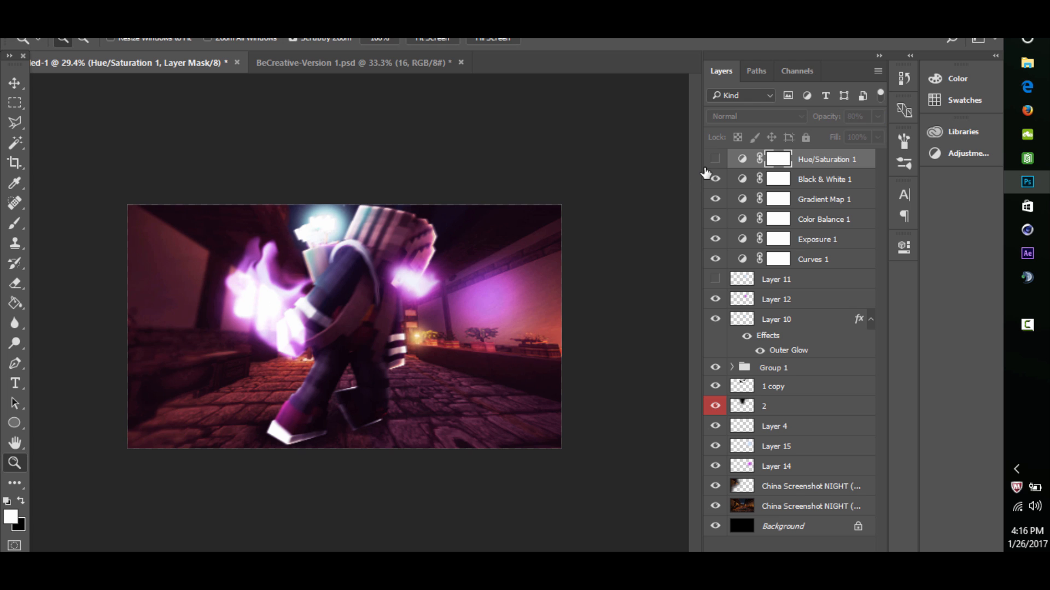
{"action": "left_click_drag", "start_coordinate": [553, 241], "coordinate": [559, 242]}
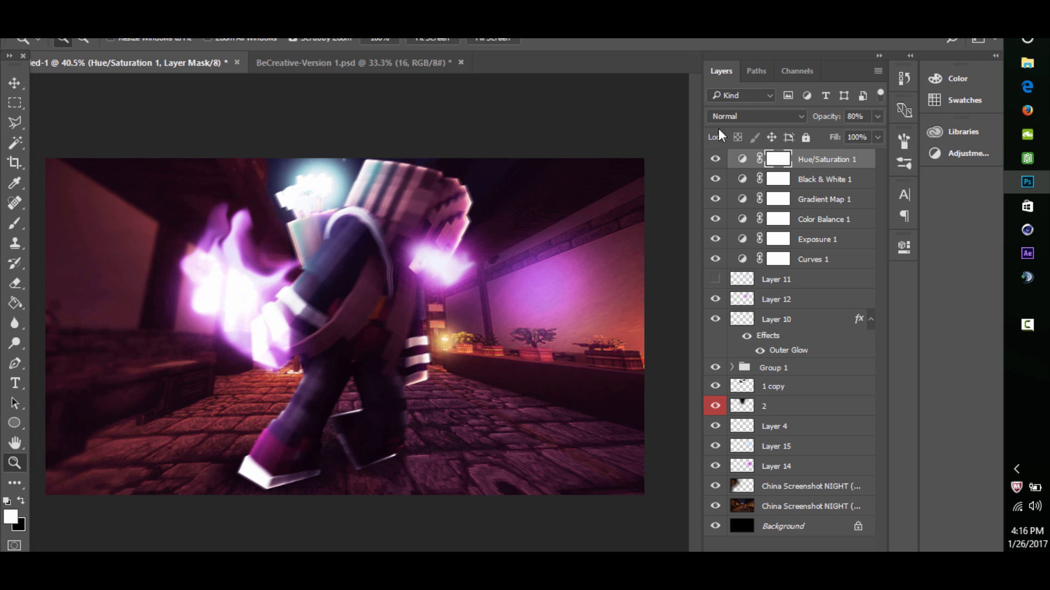
{"action": "left_click", "coordinate": [716, 178]}
{"action": "left_click", "coordinate": [716, 159]}
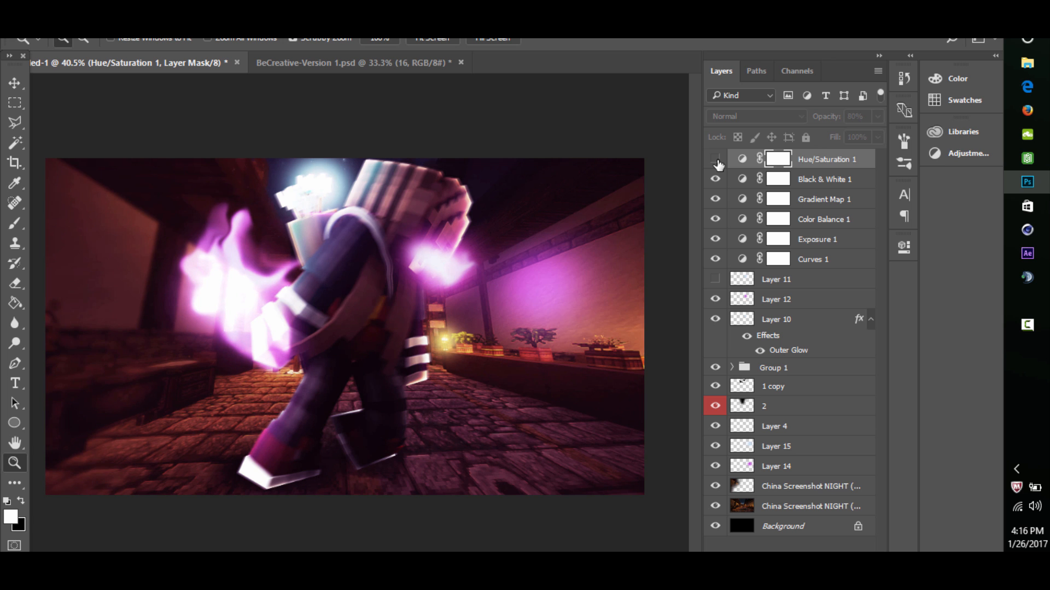
{"action": "left_click_drag", "start_coordinate": [386, 311], "coordinate": [444, 272]}
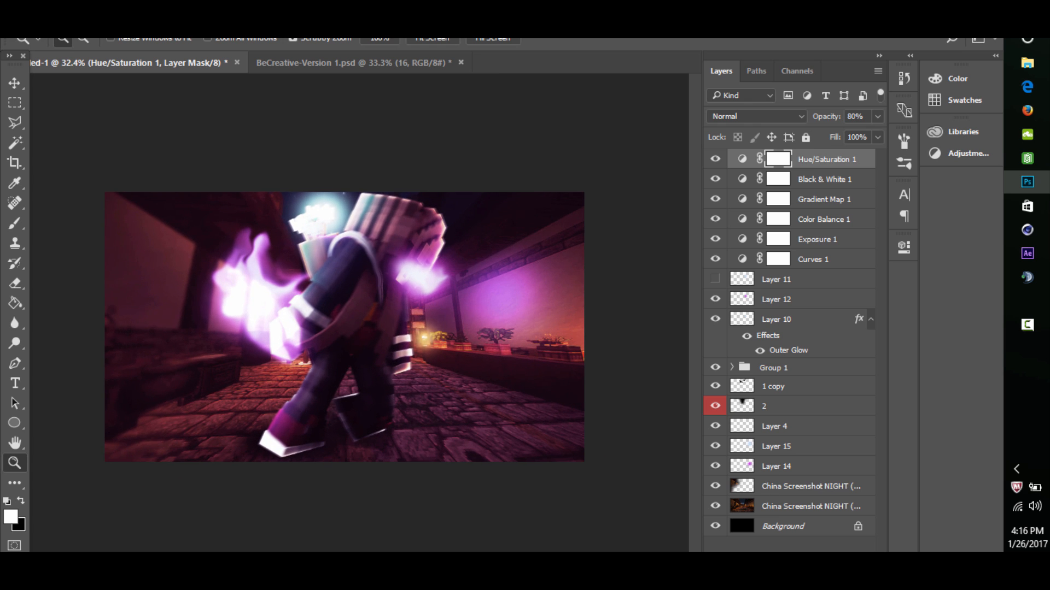
- Draw a rectangle about 2047 by 51 px across the image's bottom edge and fill it with black
{"action": "left_click", "coordinate": [15, 423]}
{"action": "left_click", "coordinate": [71, 421]}
{"action": "left_click_drag", "start_coordinate": [88, 463], "coordinate": [599, 452]}
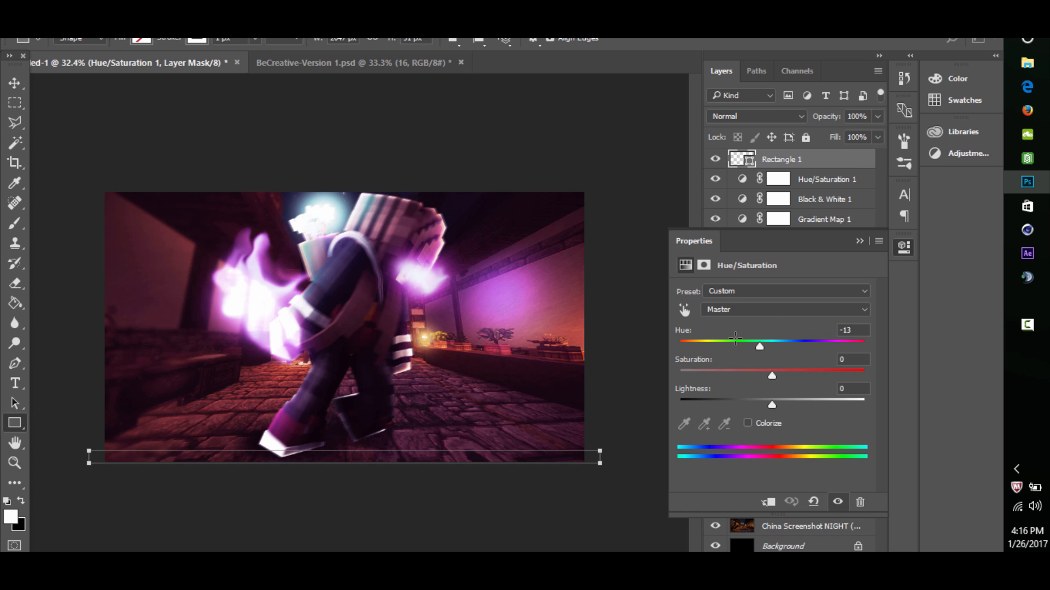
{"action": "left_click", "coordinate": [685, 336]}
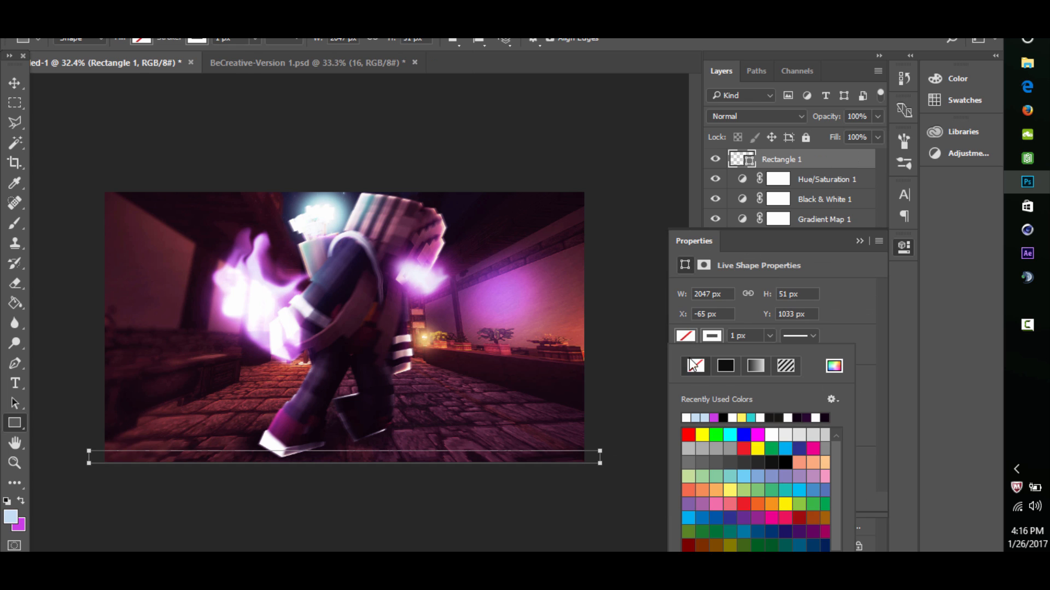
{"action": "left_click", "coordinate": [731, 418]}
{"action": "left_click", "coordinate": [859, 241]}
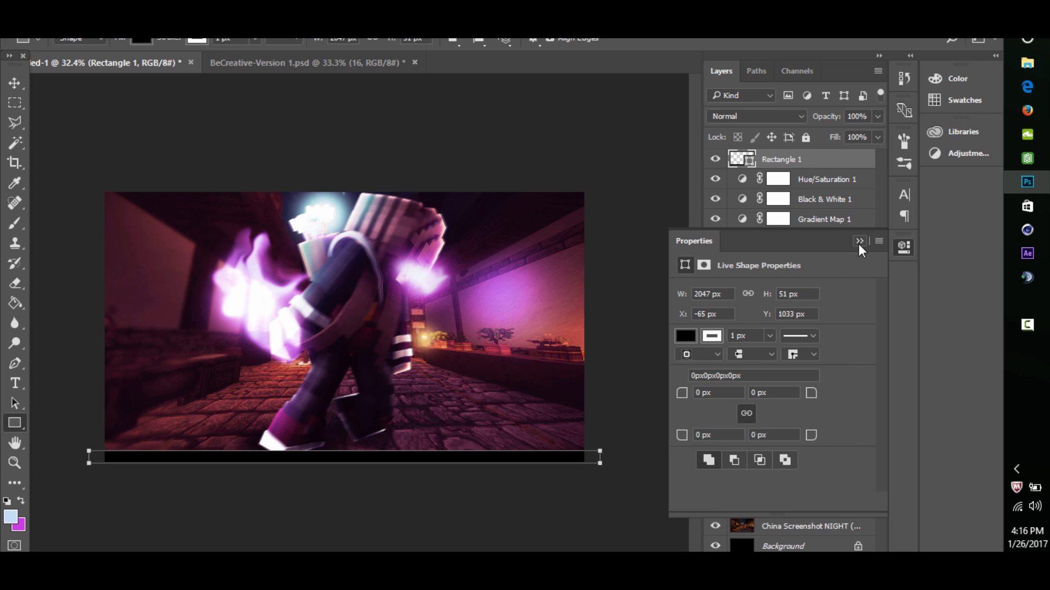
{"action": "left_click", "coordinate": [859, 241]}
{"action": "left_click", "coordinate": [15, 83]}
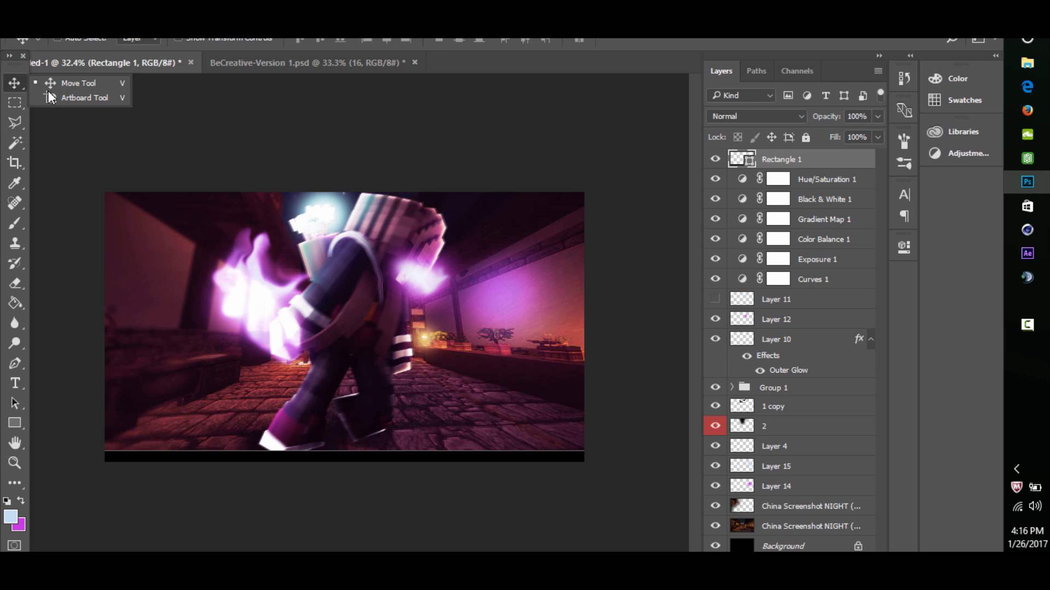
{"action": "left_click", "coordinate": [289, 121]}
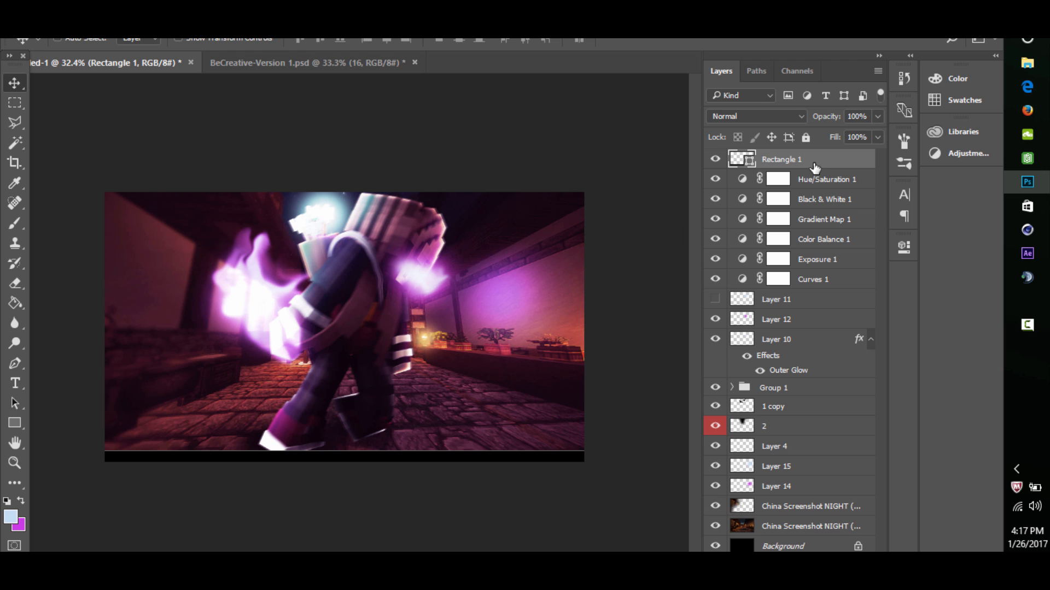
- Remove the stroke from the black bar at the bottom of the image
{"action": "left_click", "coordinate": [15, 423]}
{"action": "left_click", "coordinate": [197, 40]}
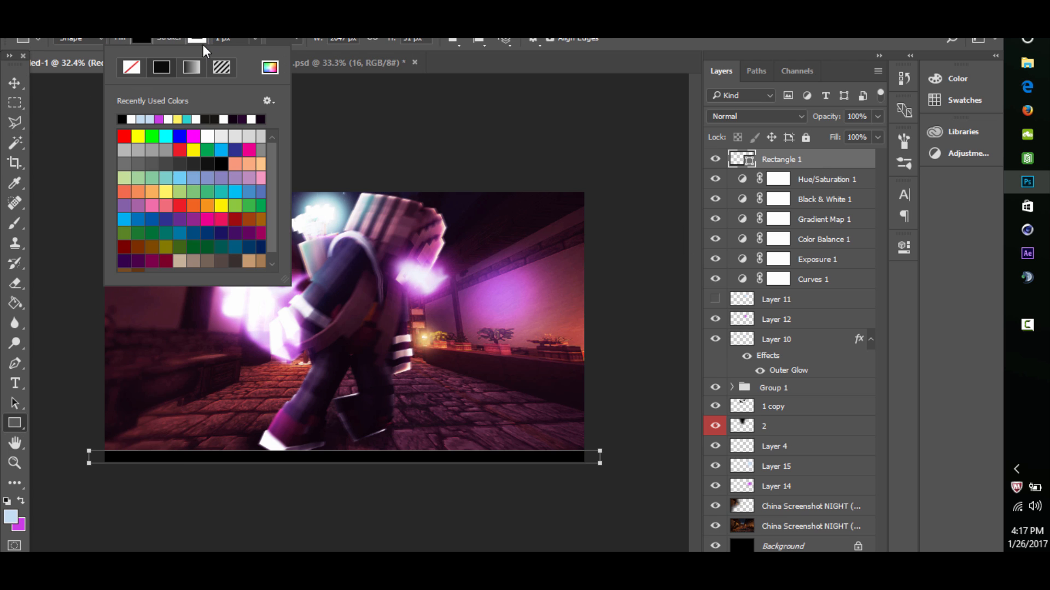
{"action": "left_click", "coordinate": [129, 68]}
{"action": "left_click", "coordinate": [168, 40]}
{"action": "left_click", "coordinate": [15, 83]}
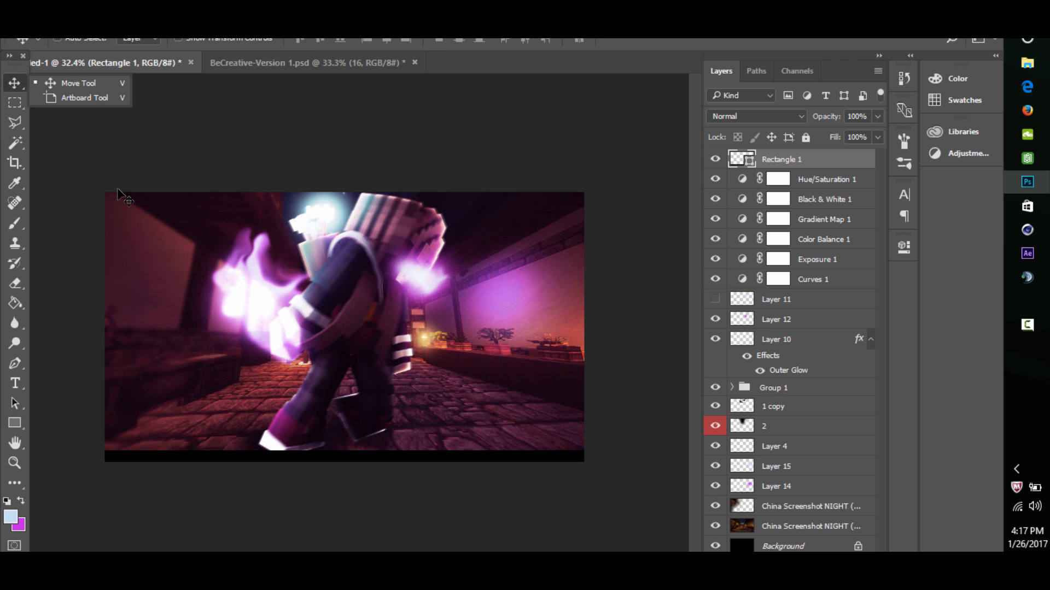
- Duplicate the black bar and move the copy up to the image's top edge as a matching letterbox bar
{"action": "key", "text": "ctrl+j"}
{"action": "left_click_drag", "start_coordinate": [330, 457], "coordinate": [328, 244]}
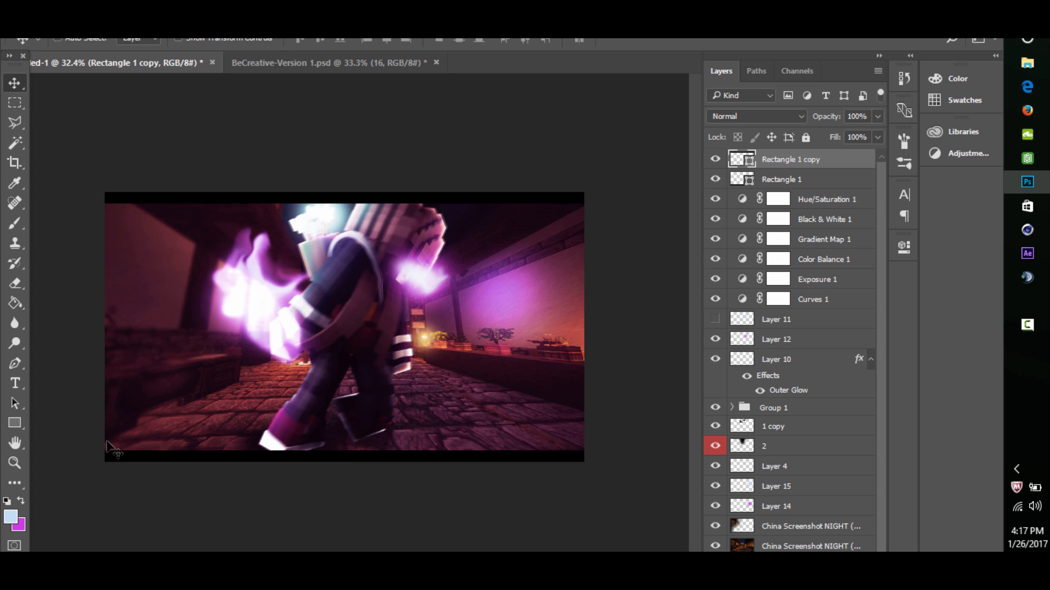
{"action": "key", "text": "Up"}
{"action": "key", "text": "Up"}
{"action": "key", "text": "Up"}
{"action": "key", "text": "Up"}
{"action": "key", "text": "Up"}
{"action": "key", "text": "Up"}
{"action": "key", "text": "Up"}
{"action": "key", "text": "Up"}
{"action": "key", "text": "Up"}
{"action": "key", "text": "Up"}
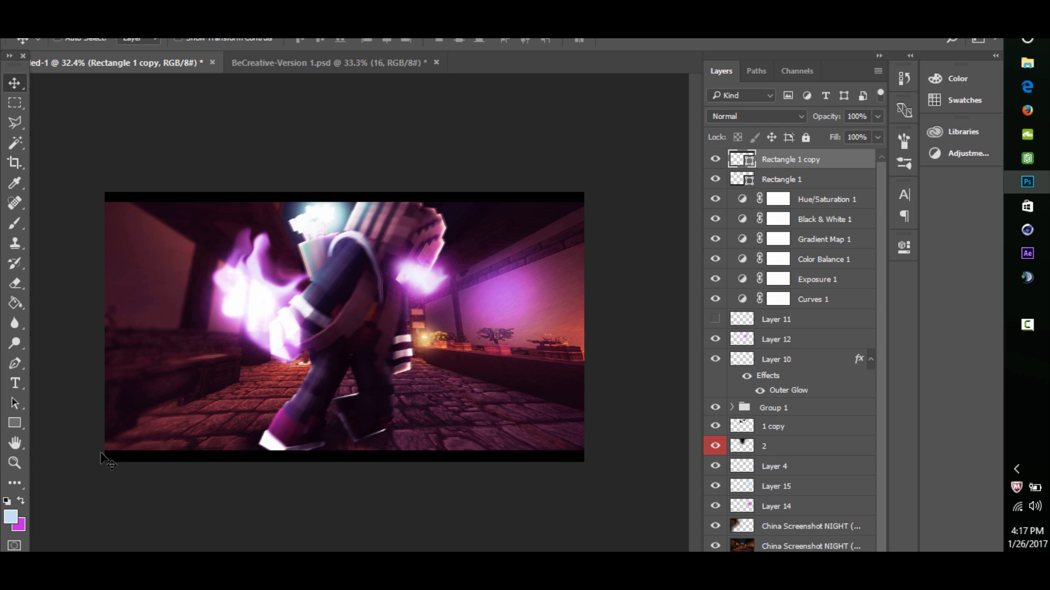
{"action": "left_click", "coordinate": [14, 463]}
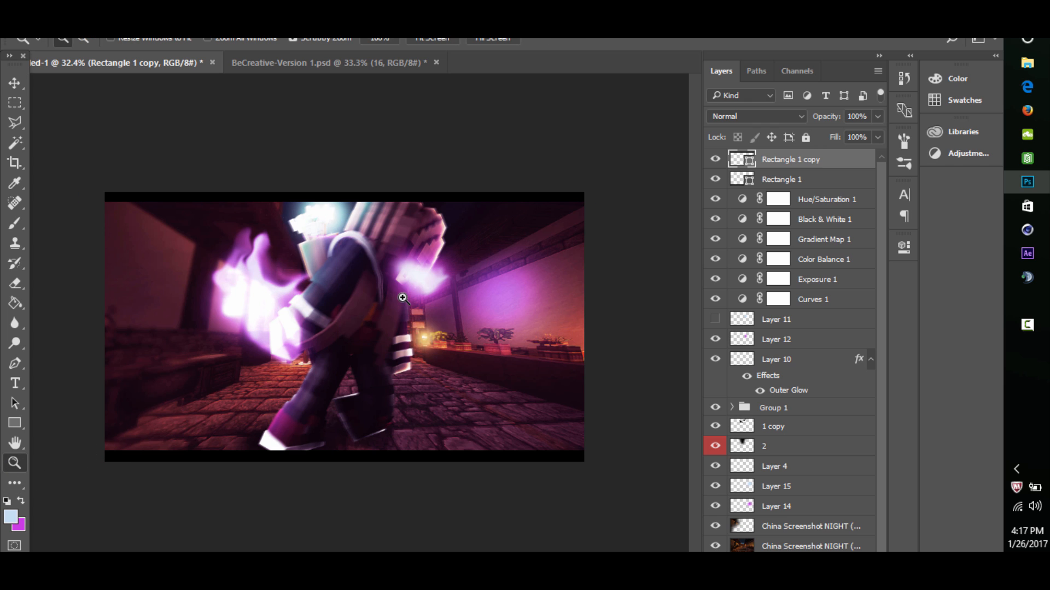
{"action": "left_click_drag", "start_coordinate": [388, 304], "coordinate": [312, 132]}
- Switch to BeCreative-Version 1.psd, hide layer 16, and collapse and hide the Effects/Flares group
{"action": "left_click", "coordinate": [317, 64]}
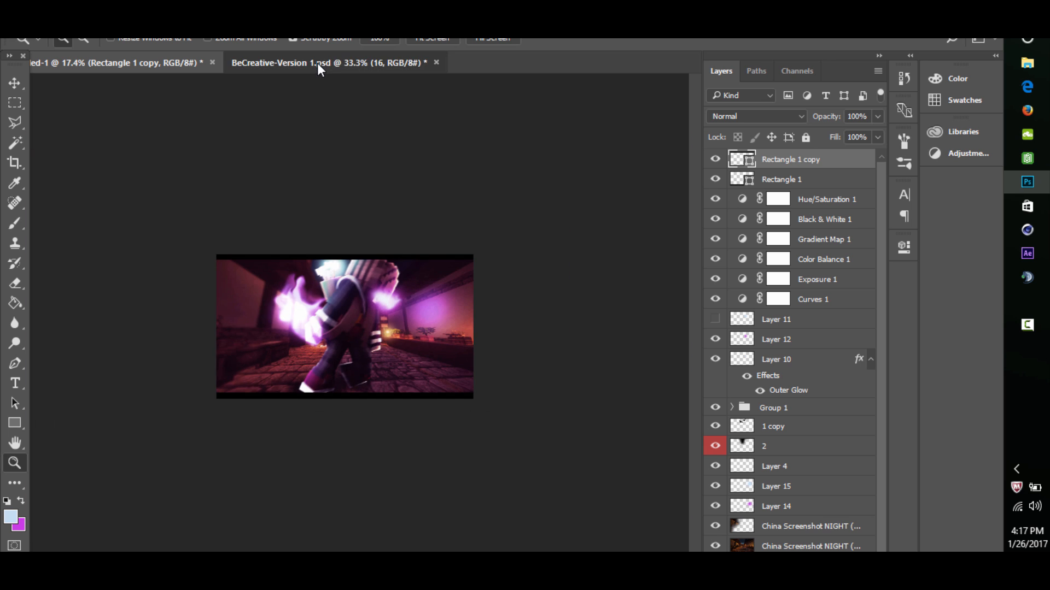
{"action": "left_click", "coordinate": [716, 511]}
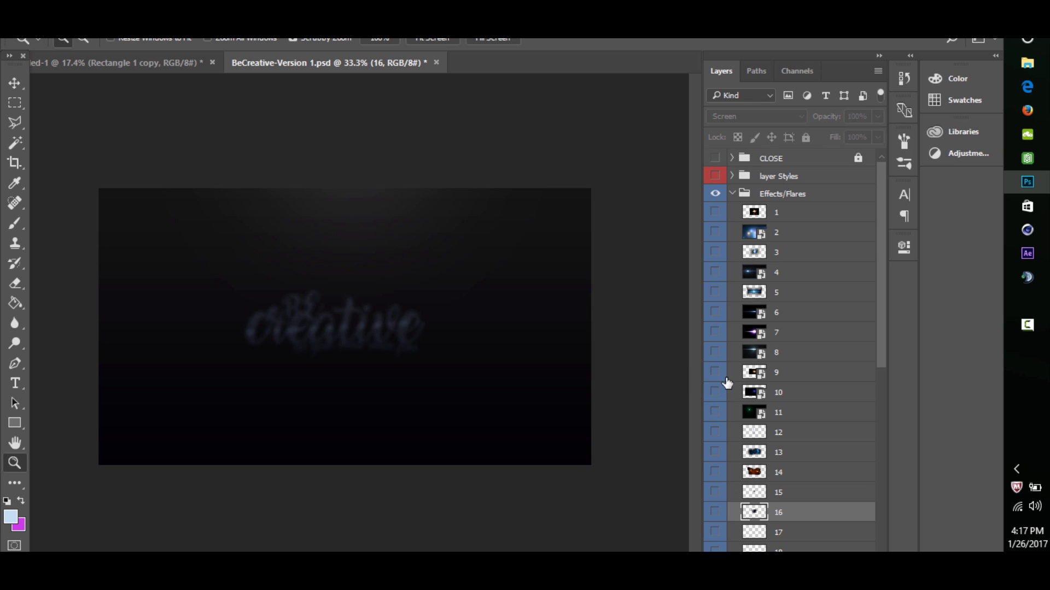
{"action": "left_click", "coordinate": [732, 194]}
{"action": "left_click", "coordinate": [715, 194]}
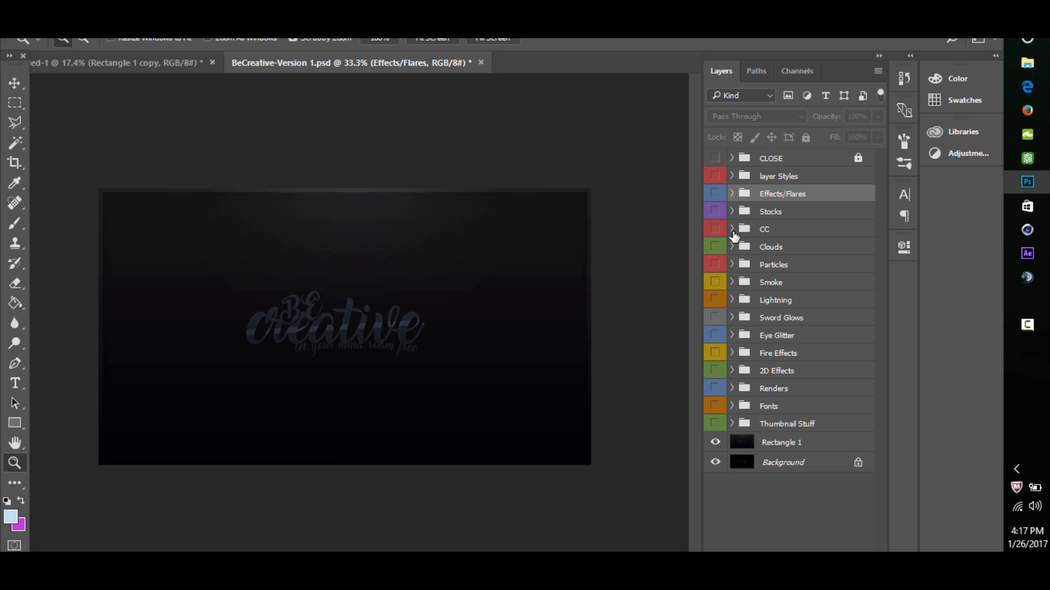
- Expand the CC group and duplicate its CC 5 group into the street artwork document
{"action": "left_click", "coordinate": [732, 228]}
{"action": "left_click", "coordinate": [793, 335]}
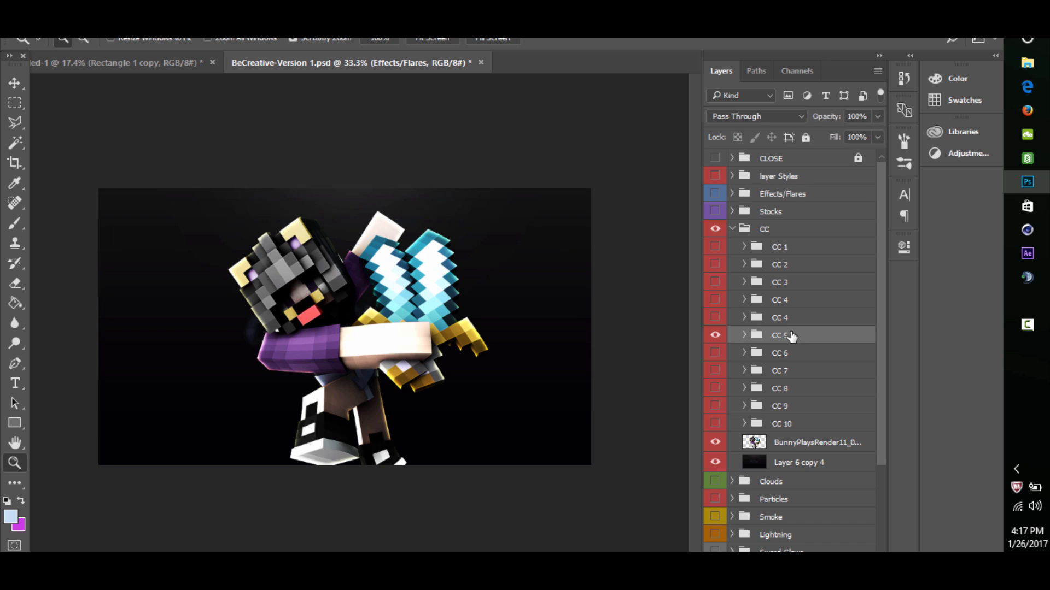
{"action": "right_click", "coordinate": [793, 336]}
{"action": "left_click", "coordinate": [848, 131]}
{"action": "left_click", "coordinate": [534, 225]}
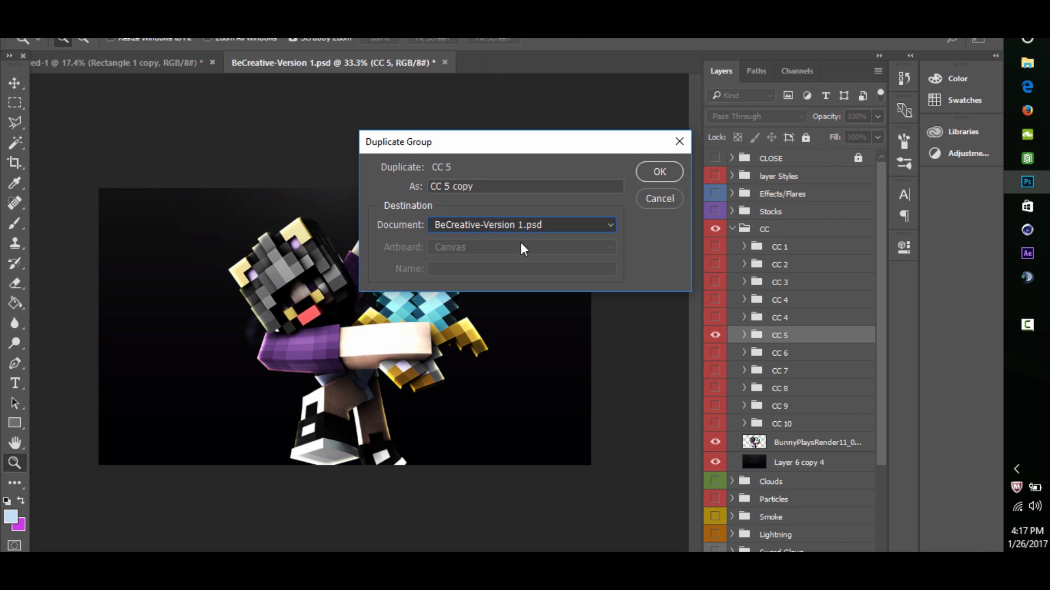
{"action": "left_click", "coordinate": [521, 242]}
{"action": "left_click", "coordinate": [656, 173]}
{"action": "left_click", "coordinate": [160, 70]}
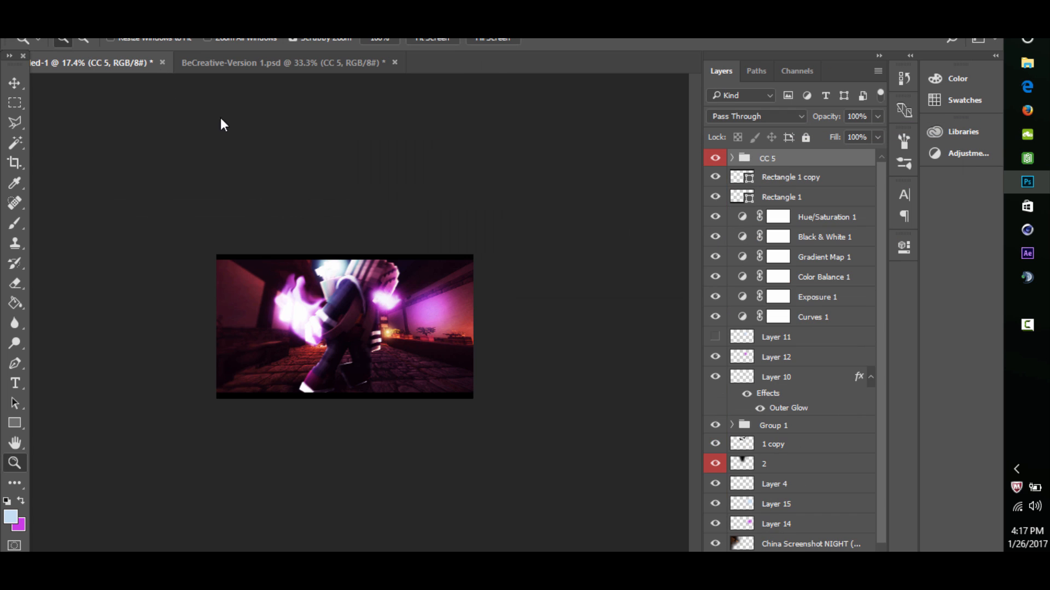
- Set the CC 5 group's opacity to 50% and compare the artwork with the group hidden and shown
{"action": "left_click", "coordinate": [716, 163]}
{"action": "left_click", "coordinate": [715, 163]}
{"action": "left_click_drag", "start_coordinate": [371, 285], "coordinate": [408, 259]}
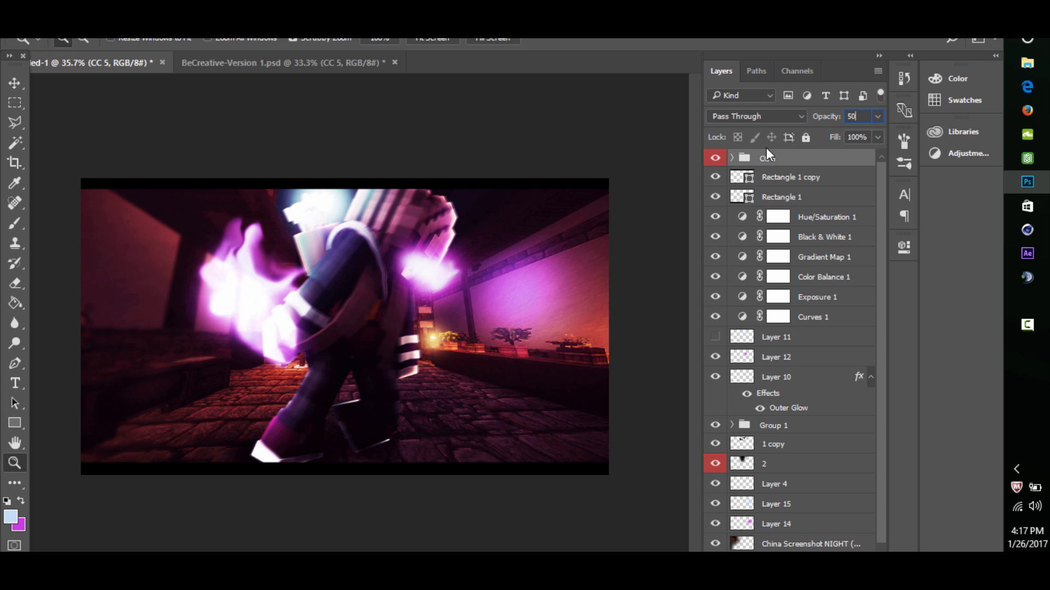
{"action": "left_click", "coordinate": [717, 157]}
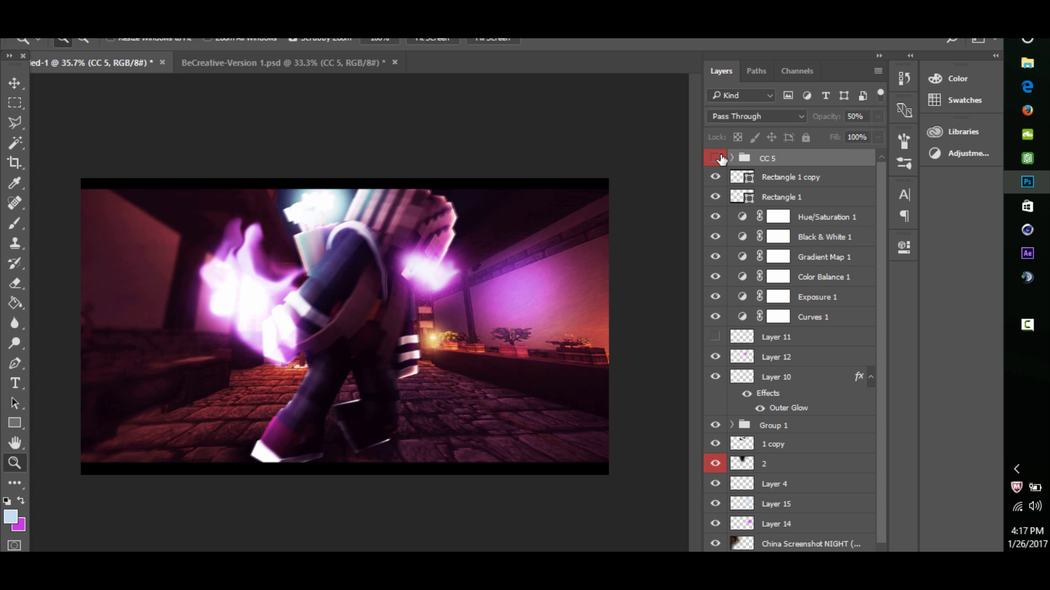
{"action": "left_click", "coordinate": [717, 158]}
{"action": "left_click_drag", "start_coordinate": [327, 270], "coordinate": [289, 274]}
{"action": "left_click_drag", "start_coordinate": [386, 272], "coordinate": [439, 278]}
{"action": "left_click", "coordinate": [716, 160]}
{"action": "left_click", "coordinate": [716, 159]}
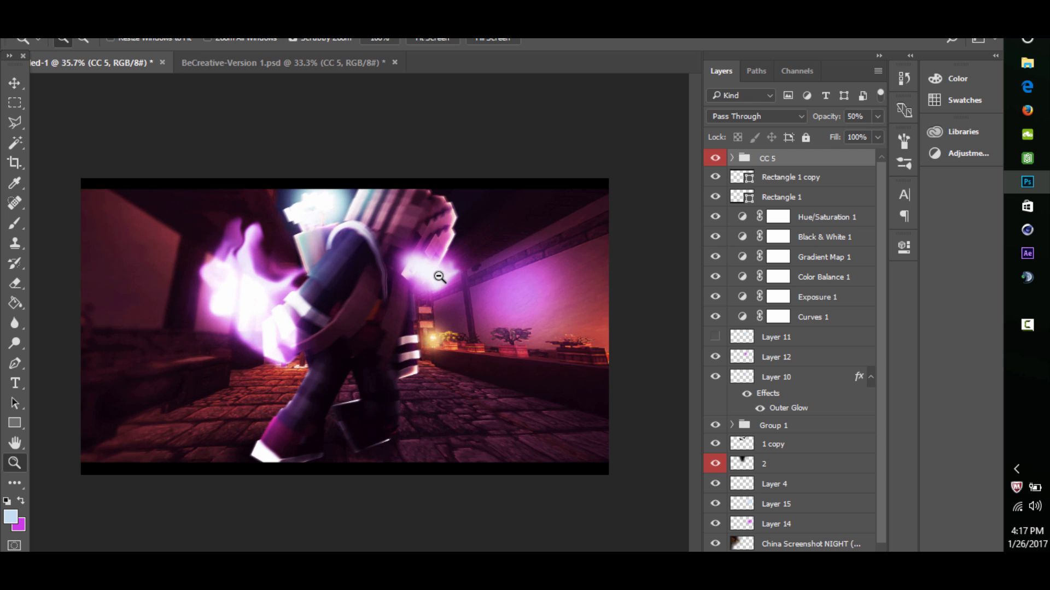
- Switch to BeCreative-Version 1.psd, hide CC 5, collapse and hide the CC group, and close that document
{"action": "left_click", "coordinate": [287, 63]}
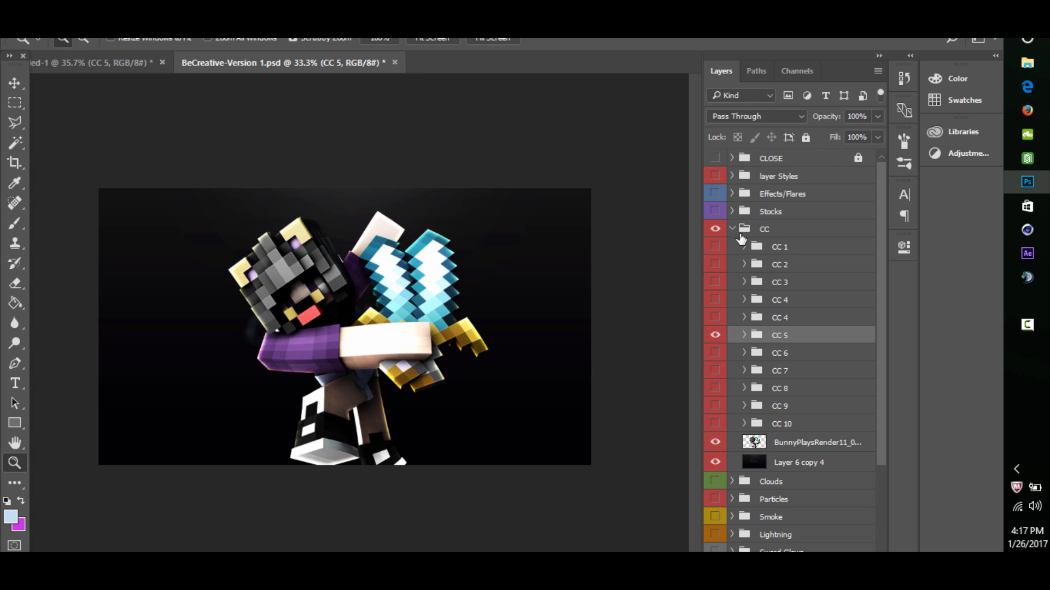
{"action": "left_click", "coordinate": [713, 335]}
{"action": "left_click", "coordinate": [732, 228]}
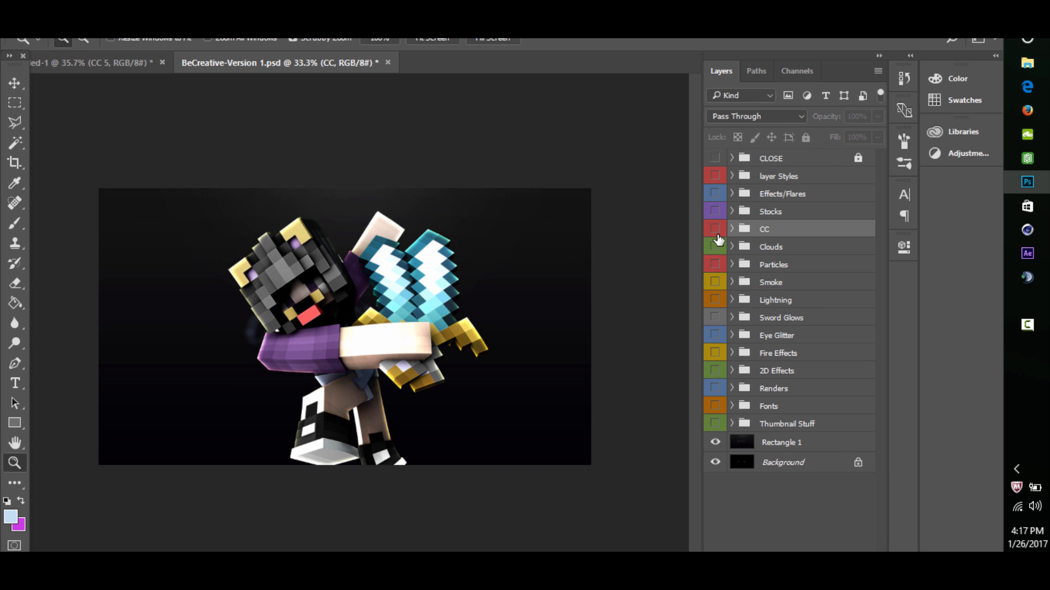
{"action": "left_click", "coordinate": [715, 229]}
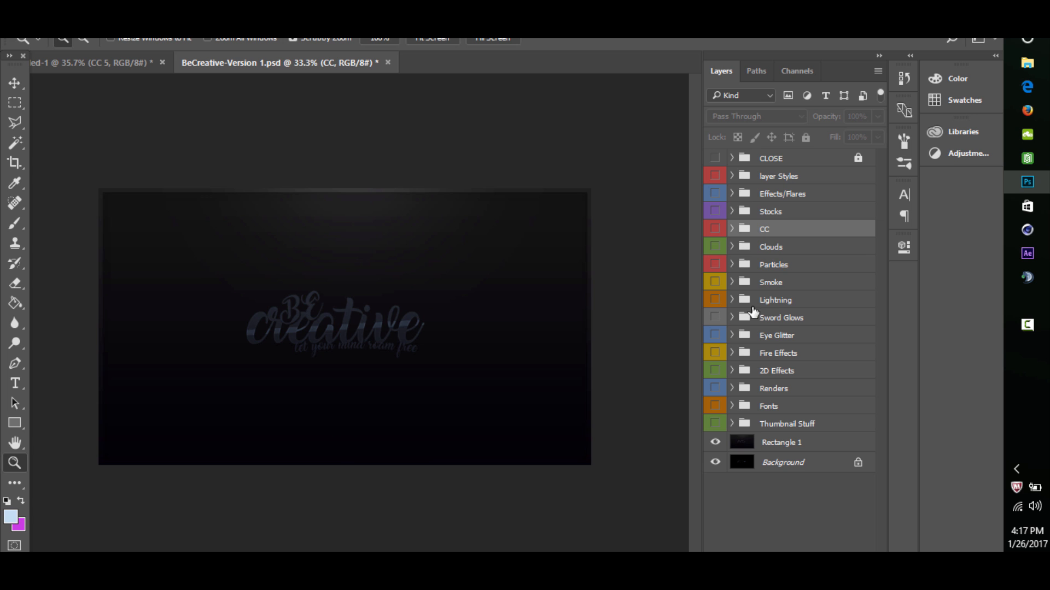
{"action": "left_click", "coordinate": [390, 61]}
{"action": "left_click", "coordinate": [408, 242]}
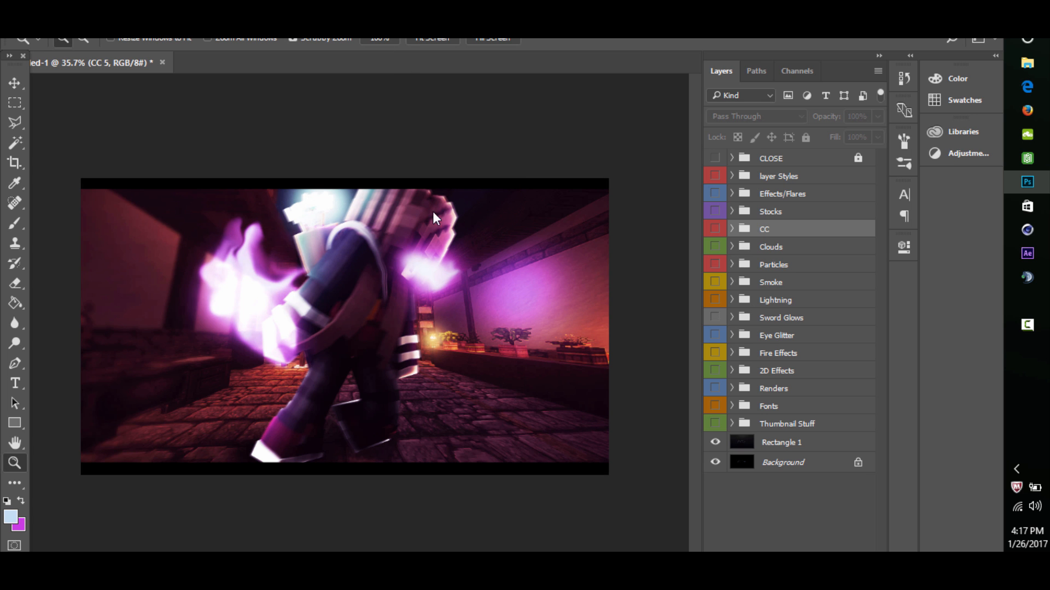
{"action": "left_click_drag", "start_coordinate": [422, 270], "coordinate": [383, 266]}
{"action": "left_click_drag", "start_coordinate": [290, 304], "coordinate": [294, 301]}
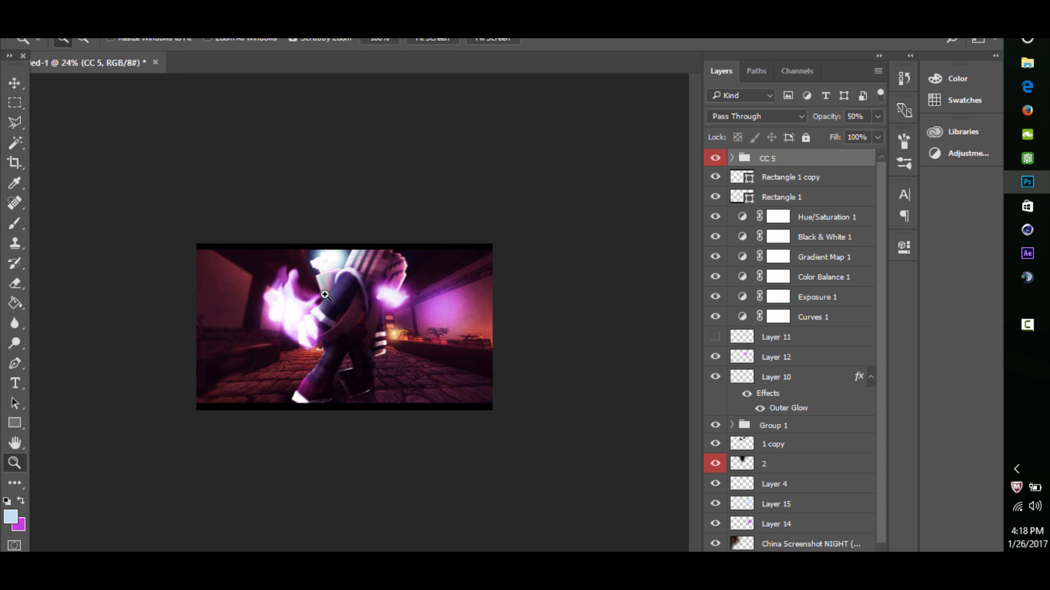
{"action": "left_click_drag", "start_coordinate": [368, 277], "coordinate": [404, 254]}
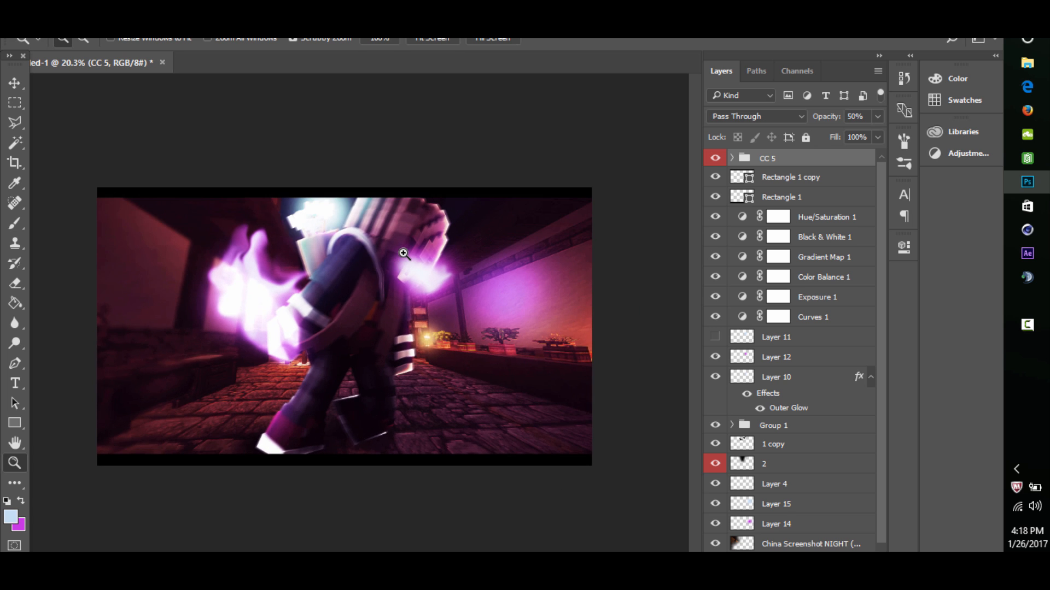
{"action": "left_click_drag", "start_coordinate": [343, 290], "coordinate": [348, 269]}
{"action": "left_click_drag", "start_coordinate": [418, 254], "coordinate": [449, 201]}
- Save the artwork as a layered Photoshop file named tutorialpsd on the SanDisk (E:) drive
{"action": "key", "text": "alt+f"}
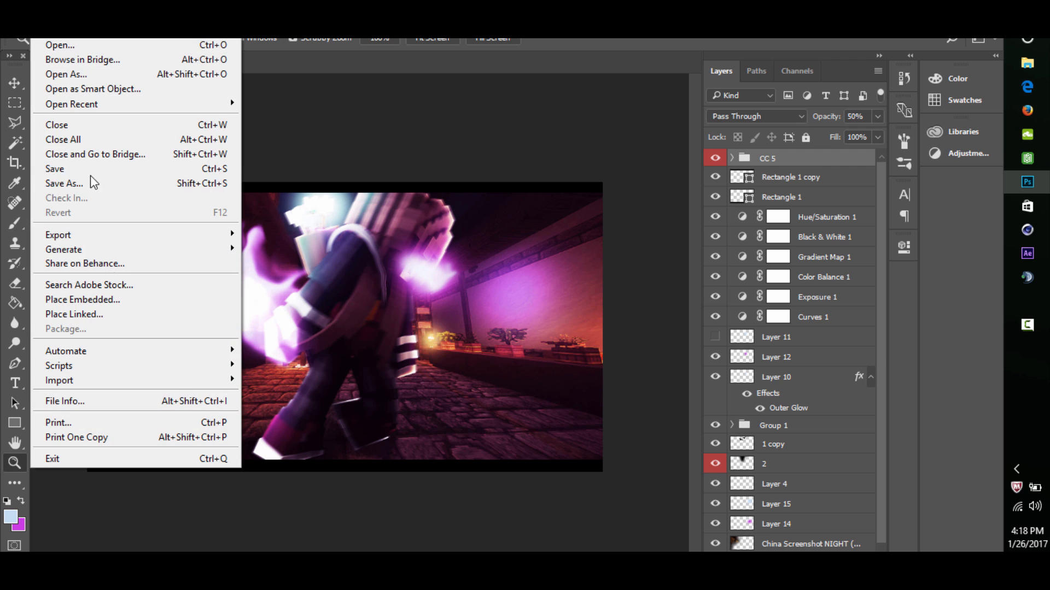
{"action": "left_click", "coordinate": [92, 184]}
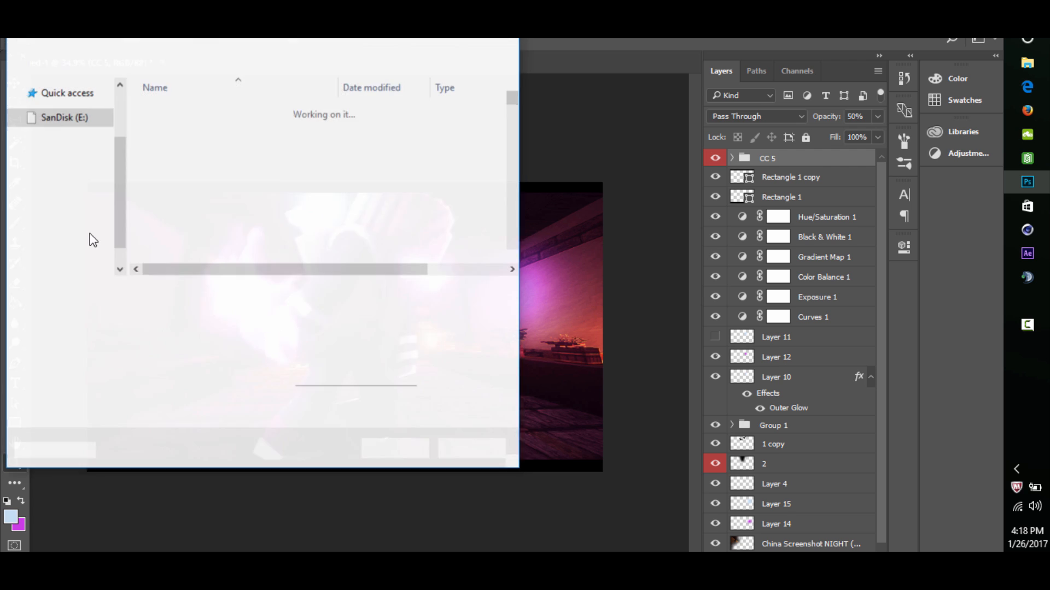
{"action": "key", "text": "BackSpace"}
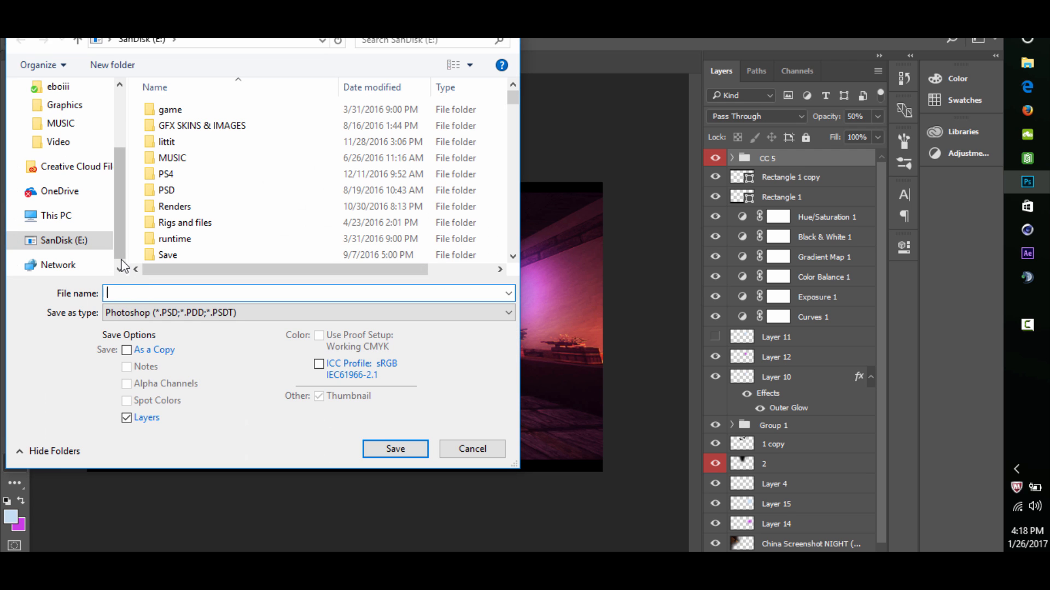
{"action": "type", "text": "tutorialpsd"}
{"action": "key", "text": "Return"}
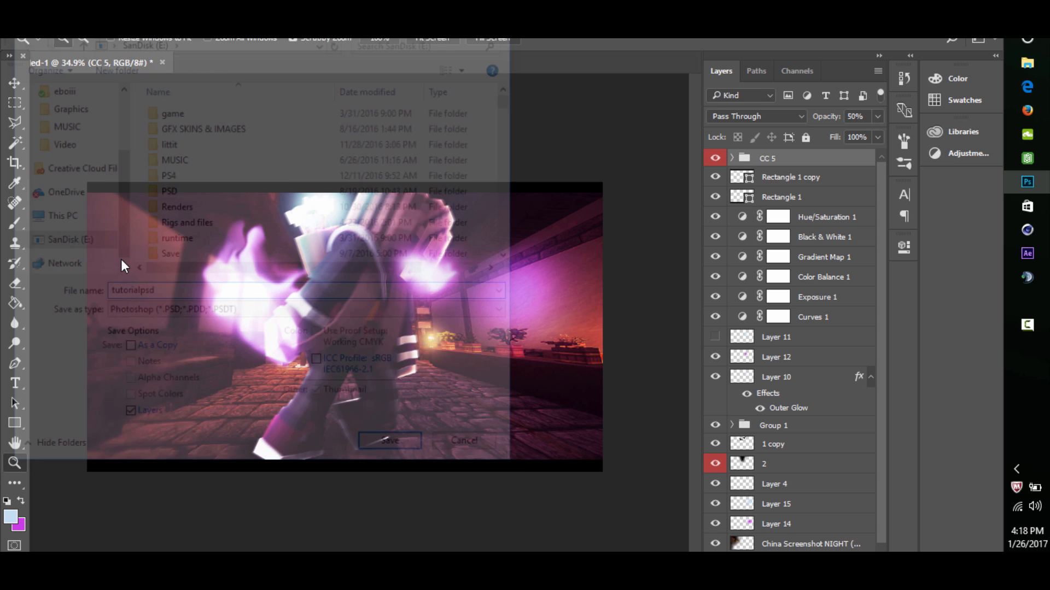
{"action": "left_click", "coordinate": [701, 172]}
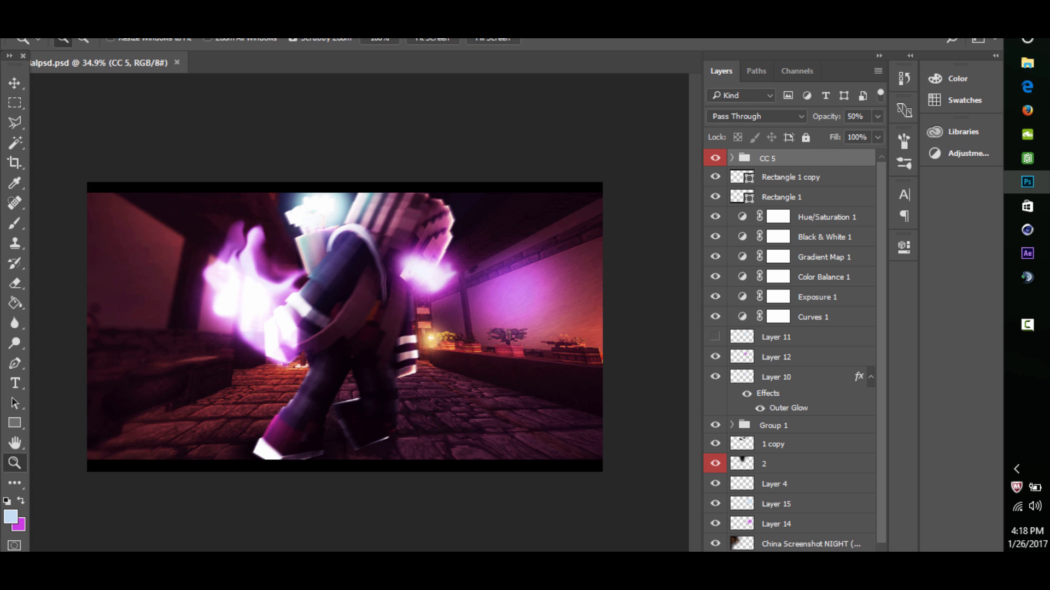
- Open the web export of the artwork in PNG-24 format and inspect the flame and character in its preview
{"action": "key", "text": "alt+f"}
{"action": "mouse_move", "coordinate": [94, 235]}
{"action": "left_click", "coordinate": [313, 293]}
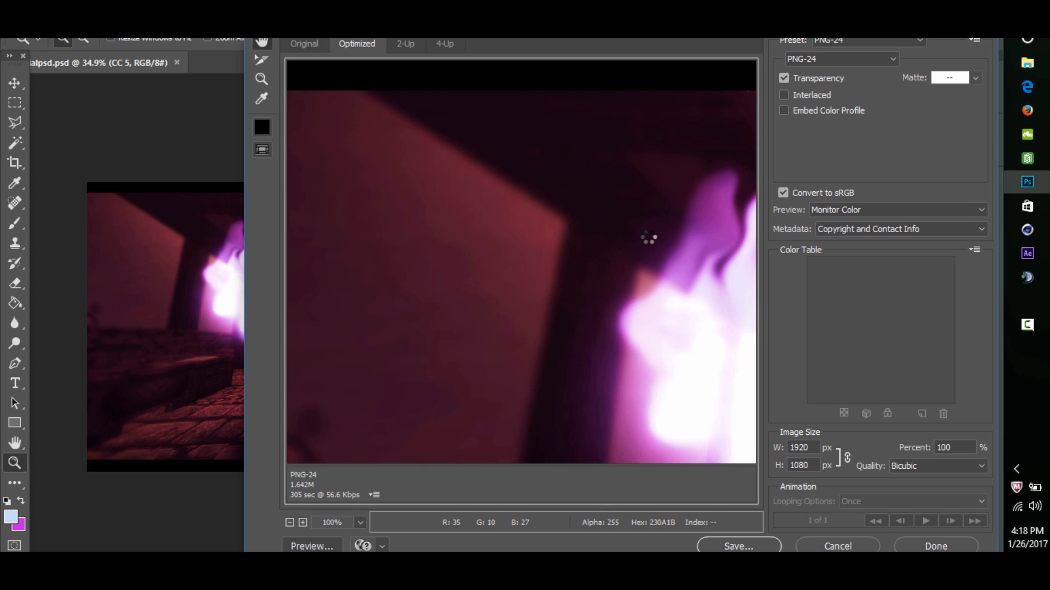
{"action": "left_click_drag", "start_coordinate": [649, 237], "coordinate": [466, 161]}
{"action": "left_click_drag", "start_coordinate": [673, 377], "coordinate": [533, 212]}
{"action": "left_click_drag", "start_coordinate": [746, 240], "coordinate": [492, 136]}
- Try the Legacy Macintosh (No Color Management) export preview on the hand glow and return to Monitor Color
{"action": "left_click", "coordinate": [874, 210]}
{"action": "left_click", "coordinate": [872, 207]}
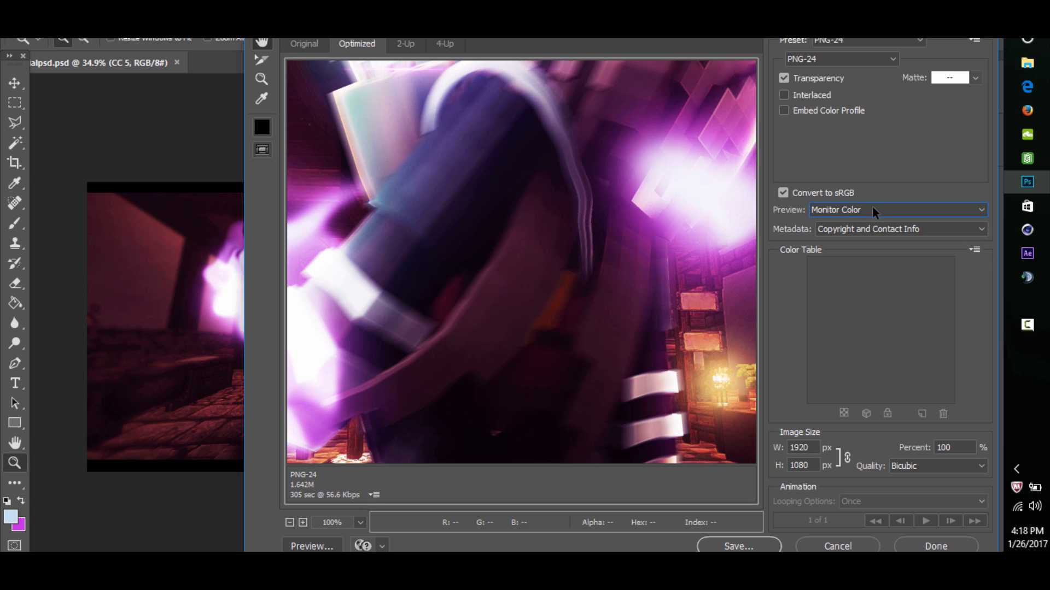
{"action": "left_click_drag", "start_coordinate": [698, 248], "coordinate": [585, 244]}
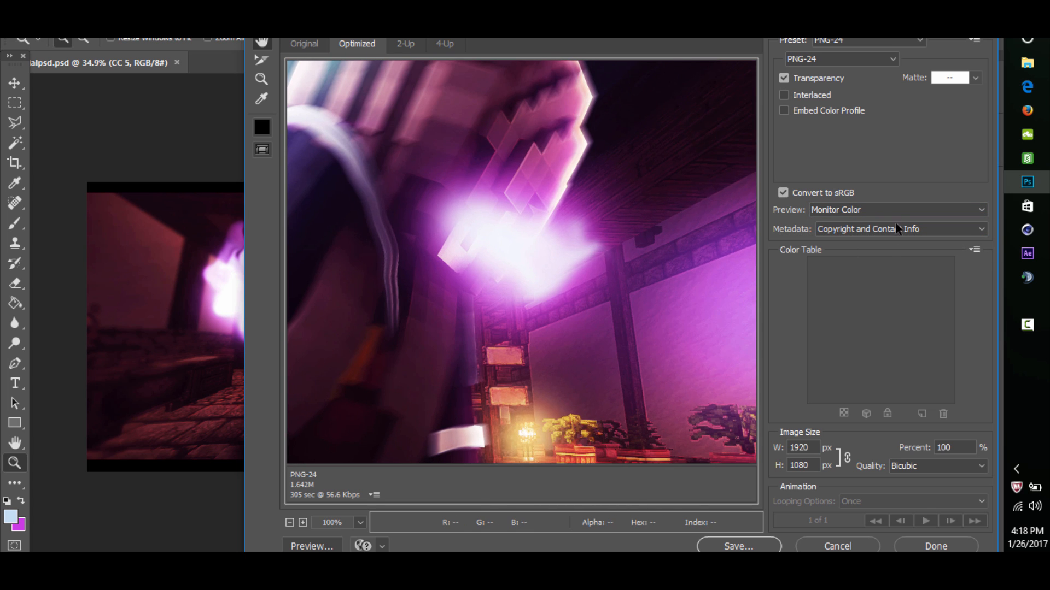
{"action": "left_click", "coordinate": [875, 210]}
{"action": "left_click", "coordinate": [870, 236]}
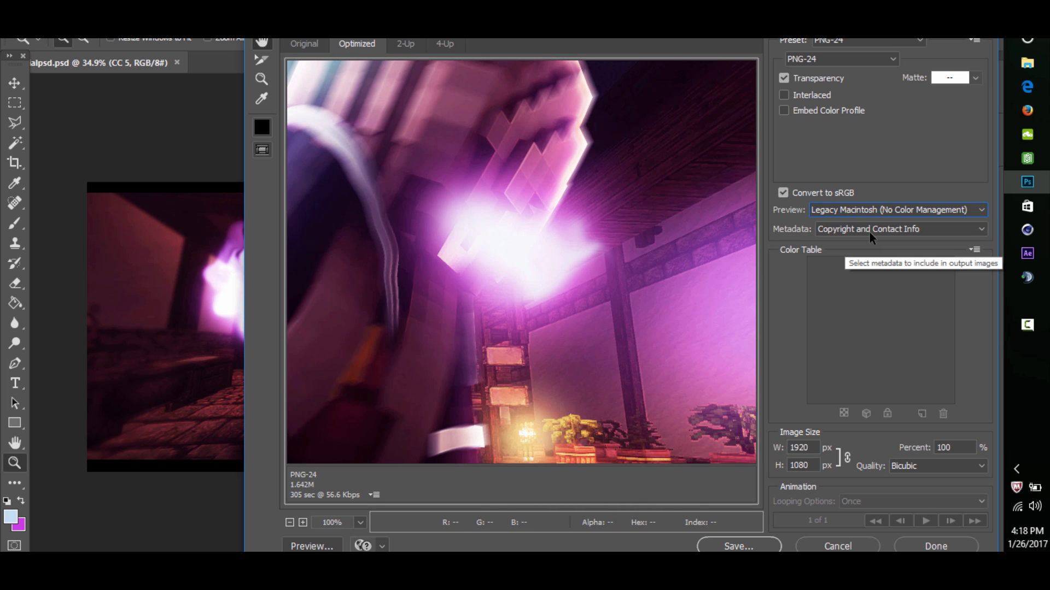
{"action": "left_click", "coordinate": [859, 210]}
{"action": "left_click", "coordinate": [842, 224]}
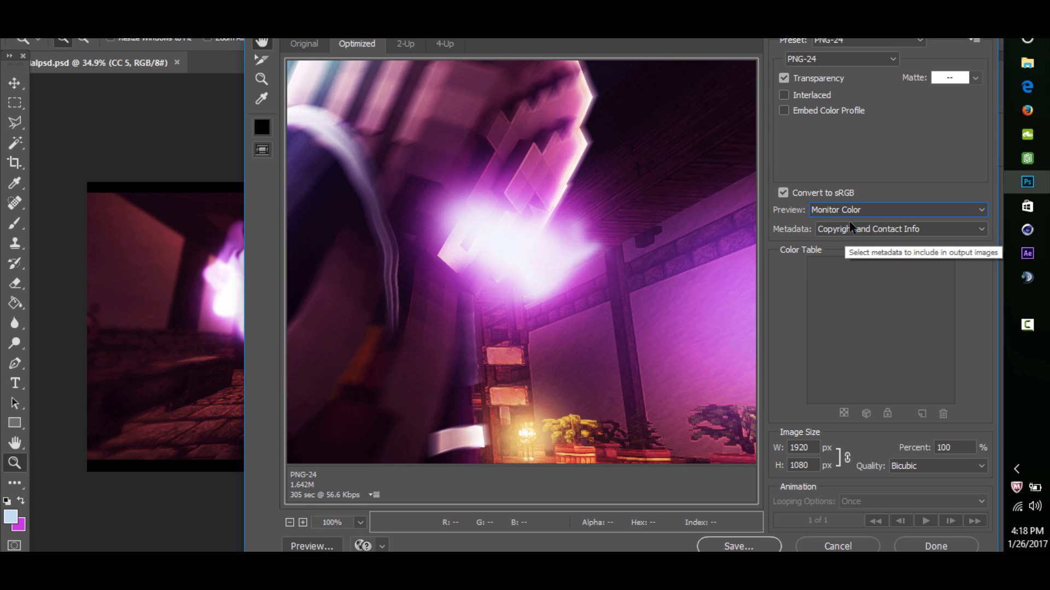
- Check the remaining areas of the export preview and save the PNG-24 image to the Desktop, changing the psd ending of its file name
{"action": "left_click_drag", "start_coordinate": [487, 292], "coordinate": [605, 148]}
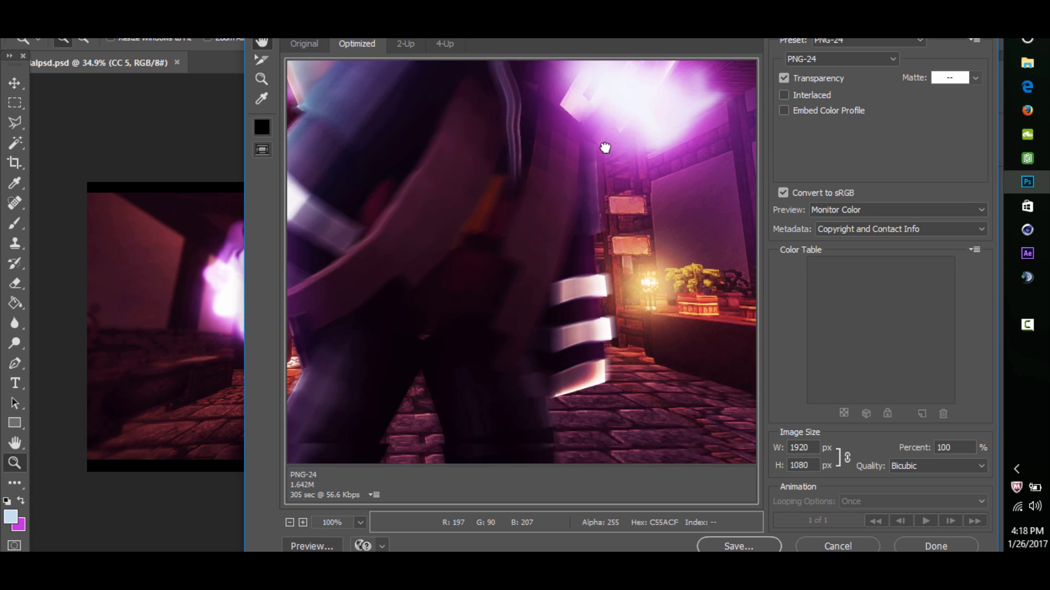
{"action": "left_click_drag", "start_coordinate": [730, 361], "coordinate": [541, 358]}
{"action": "left_click_drag", "start_coordinate": [613, 241], "coordinate": [706, 533]}
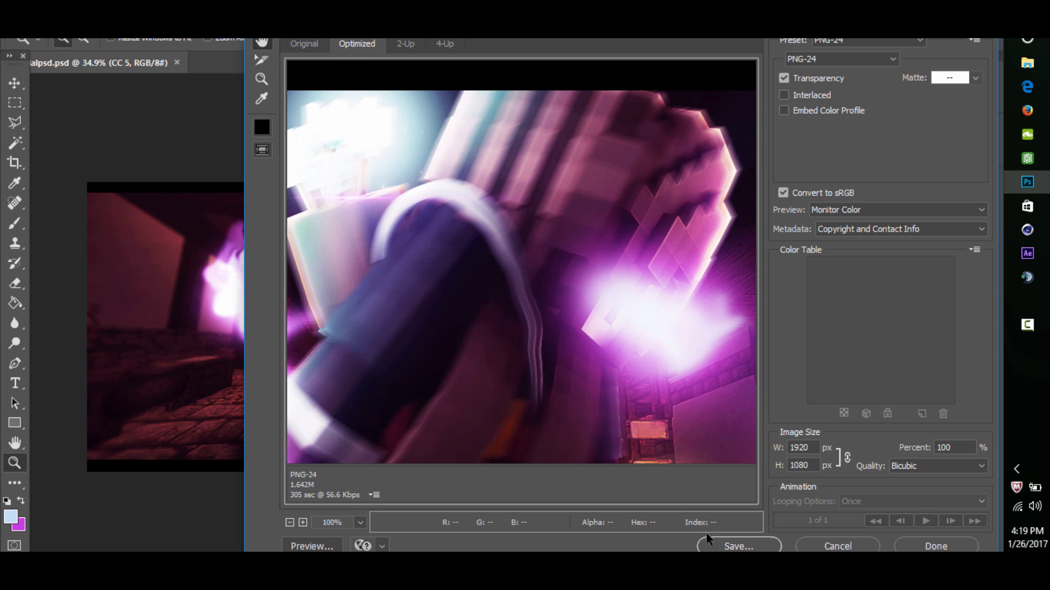
{"action": "left_click", "coordinate": [738, 546]}
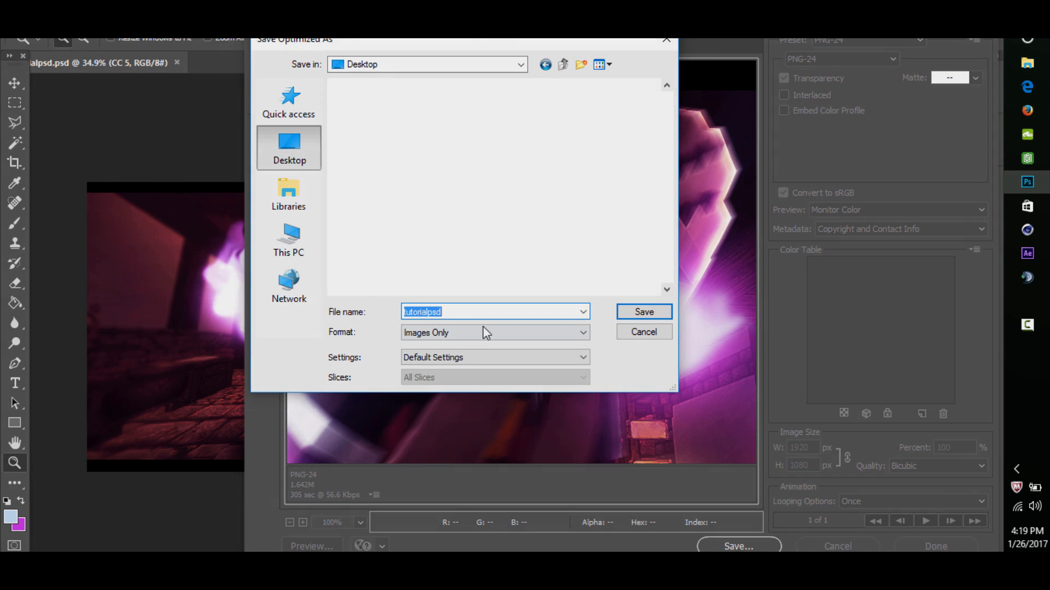
{"action": "left_click", "coordinate": [487, 313]}
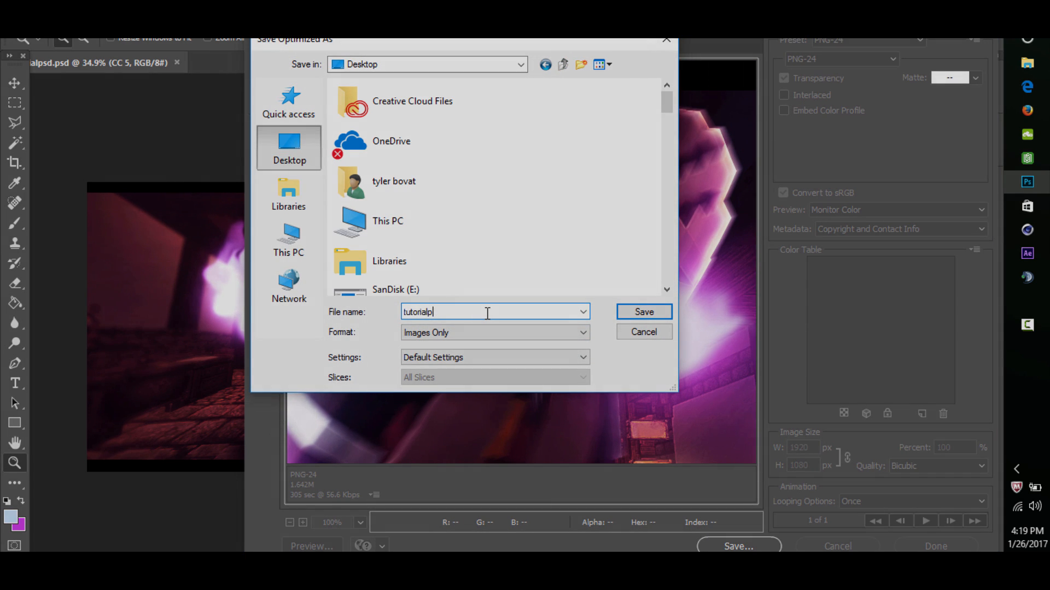
{"action": "key", "text": "Return"}
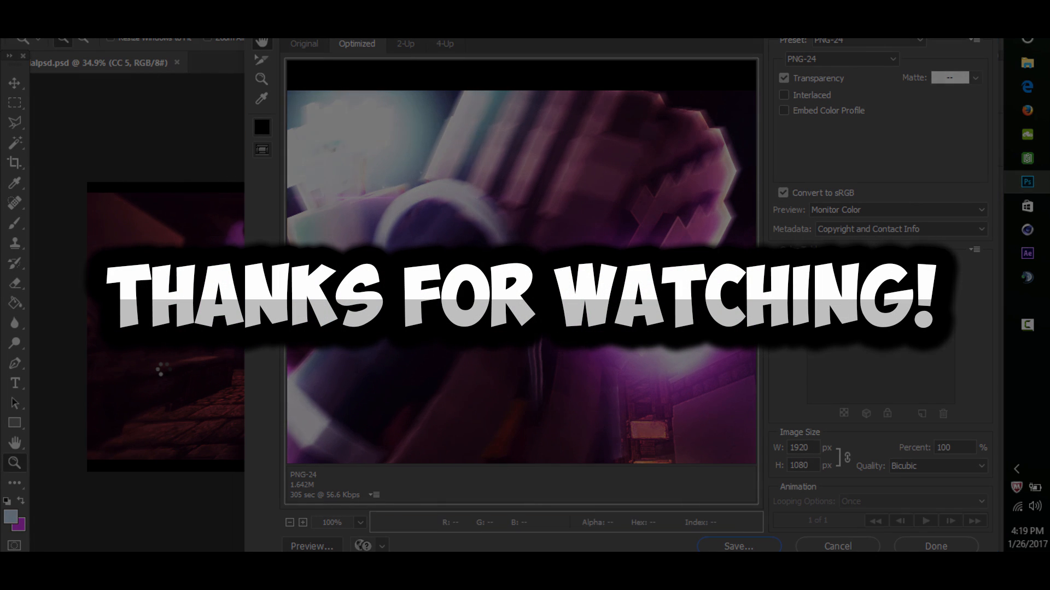
- Close tutorialpsd.psd without saving the changes
{"action": "mouse_move", "coordinate": [339, 298]}
{"action": "left_mouse_down"}
{"action": "mouse_move", "coordinate": [262, 298]}
{"action": "mouse_move", "coordinate": [328, 298]}
{"action": "left_mouse_up"}
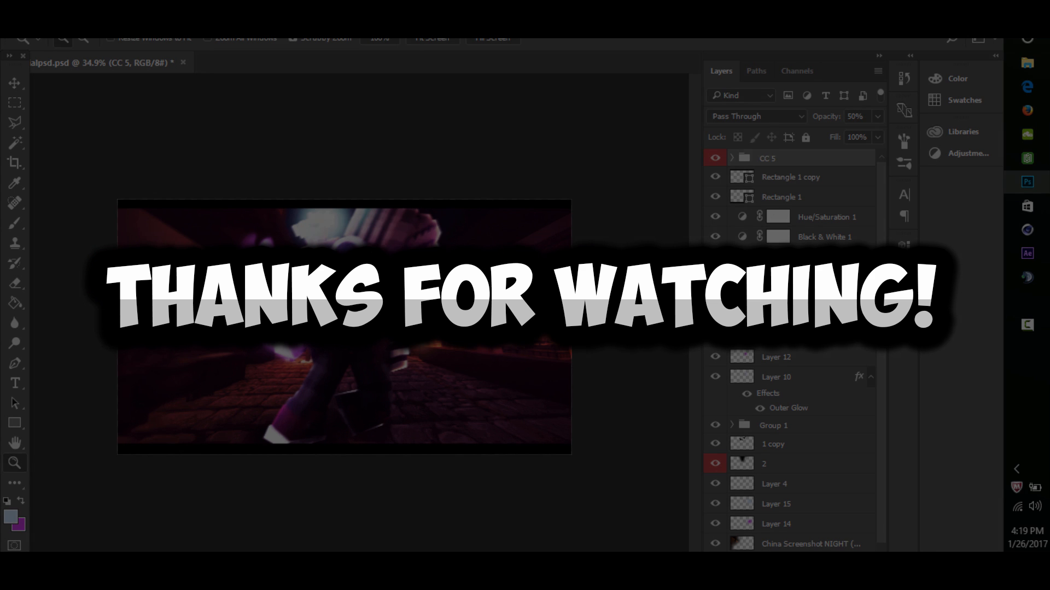
{"action": "left_click", "coordinate": [183, 62]}
{"action": "key", "text": "n"}
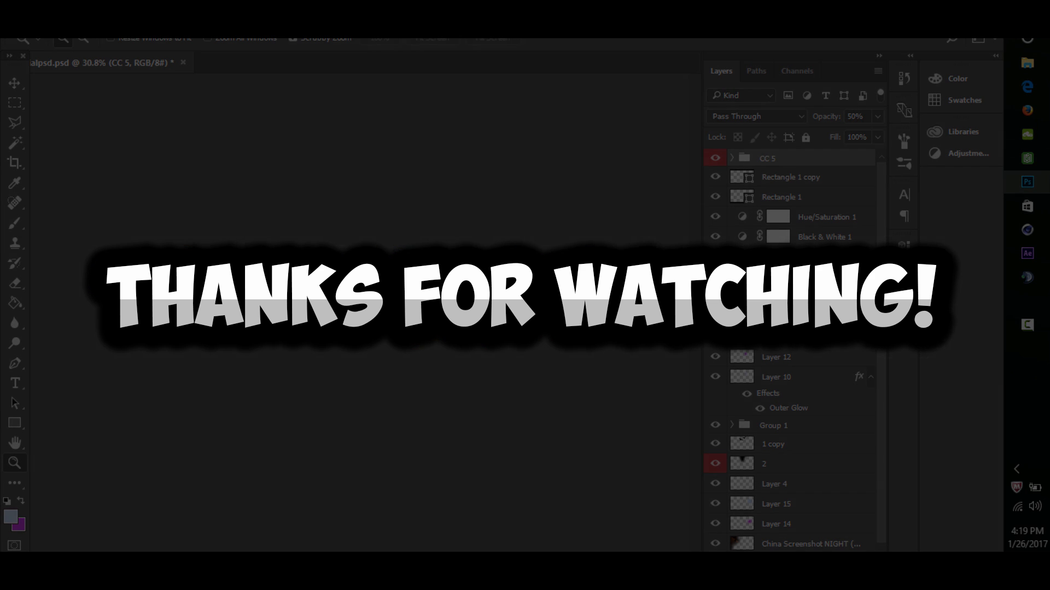